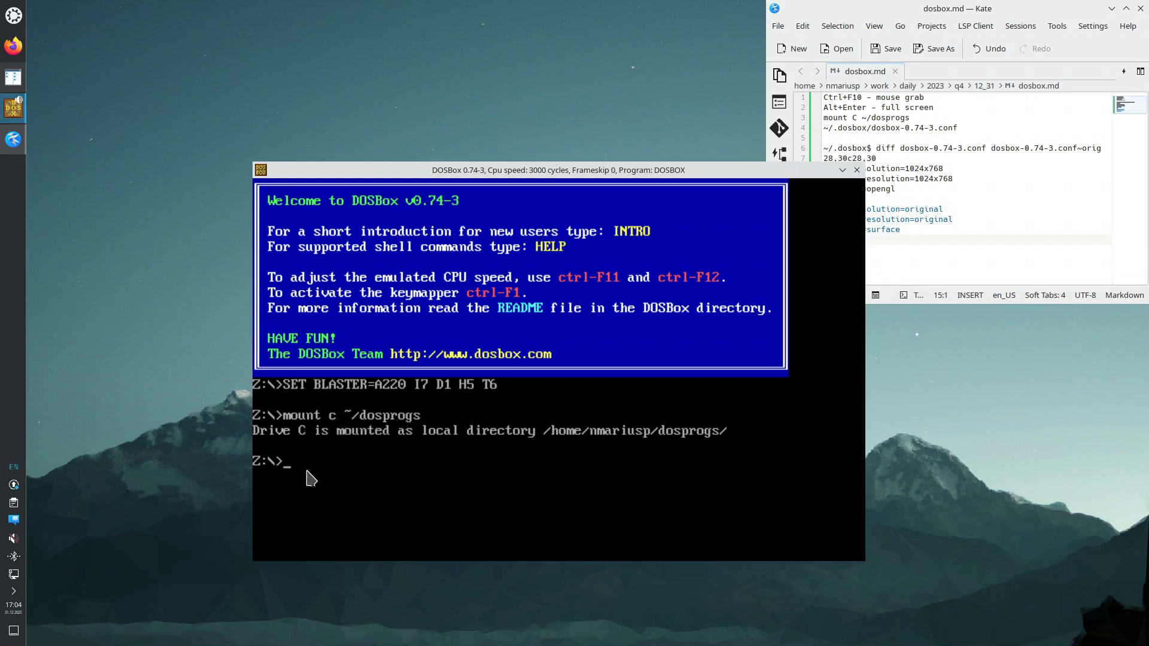
# Step: Switch to the C: drive in full-screen mode and launch Norton Commander with the command \nc\nc
pyautogui.write('C:')
pyautogui.press('Return')
pyautogui.hotkey('alt', 'Return')
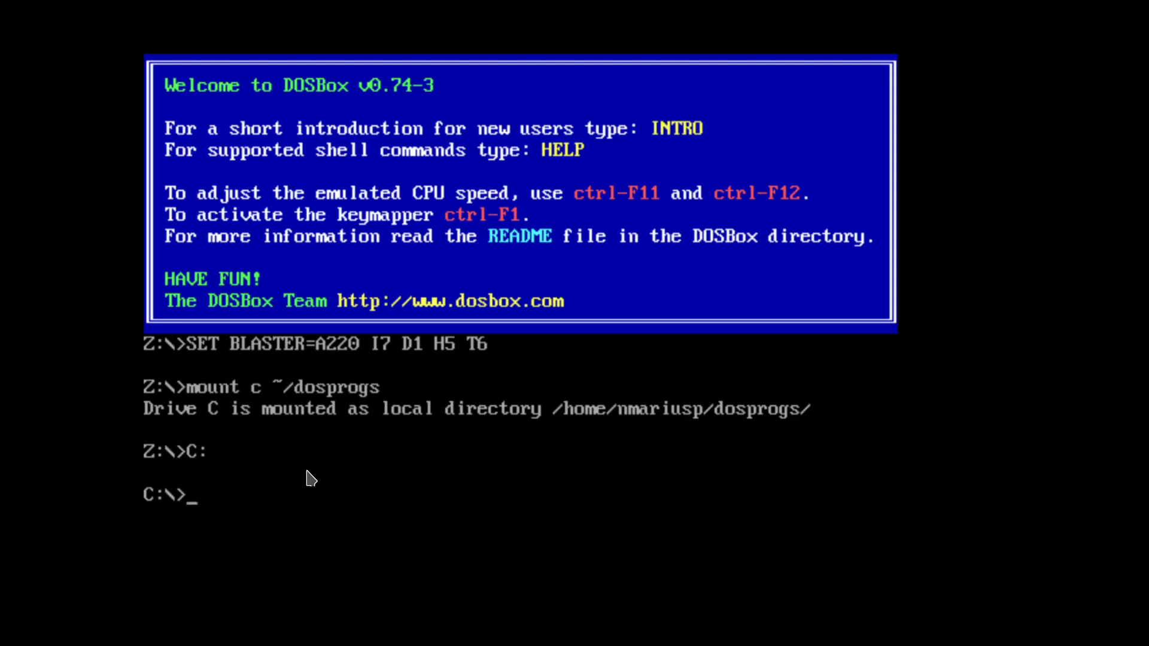
pyautogui.write('\\nc\\nc')
pyautogui.press('Return')
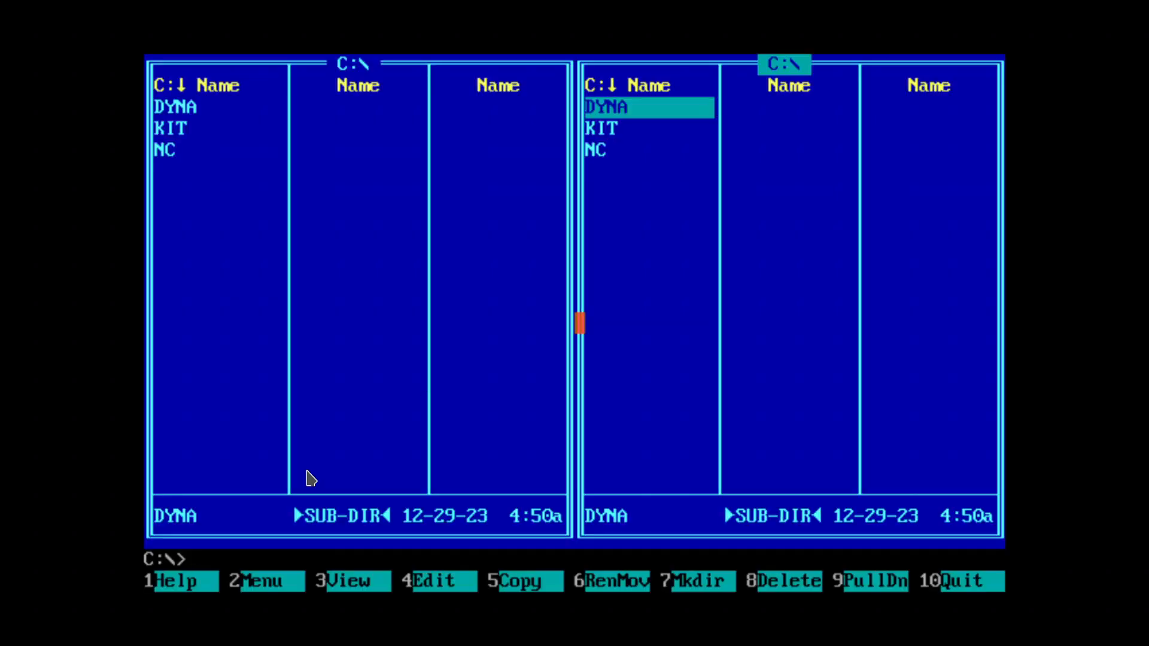
# Step: Look inside the NC folder and return to the root of drive C:
pyautogui.press('Down')
pyautogui.press('Down')
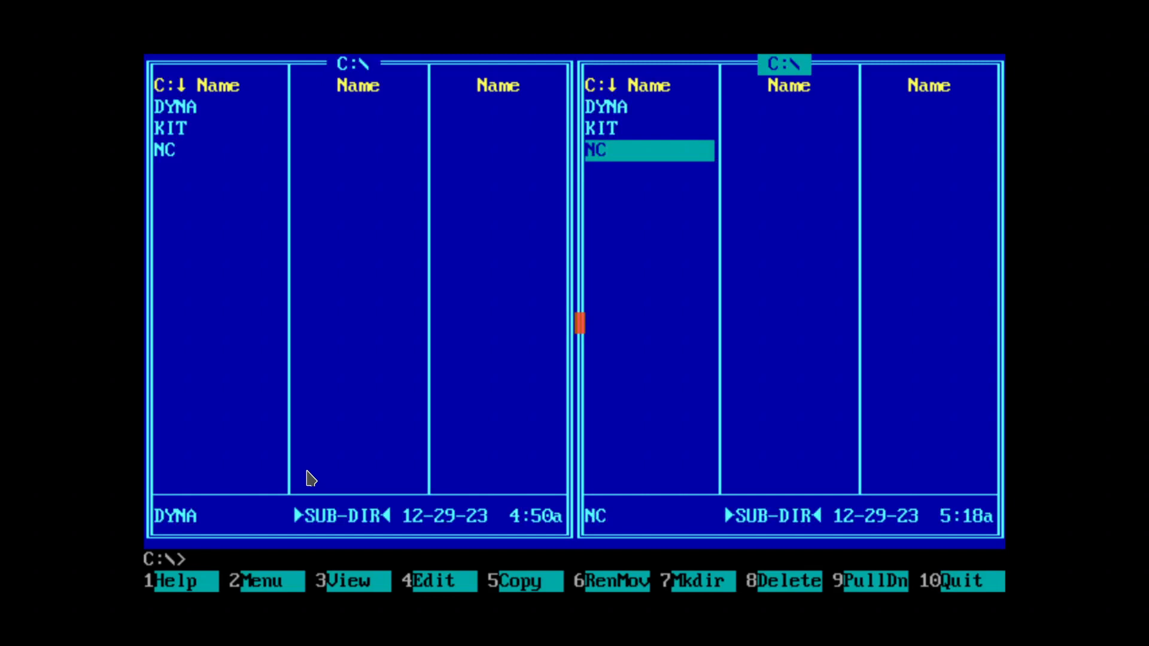
pyautogui.press('Return')
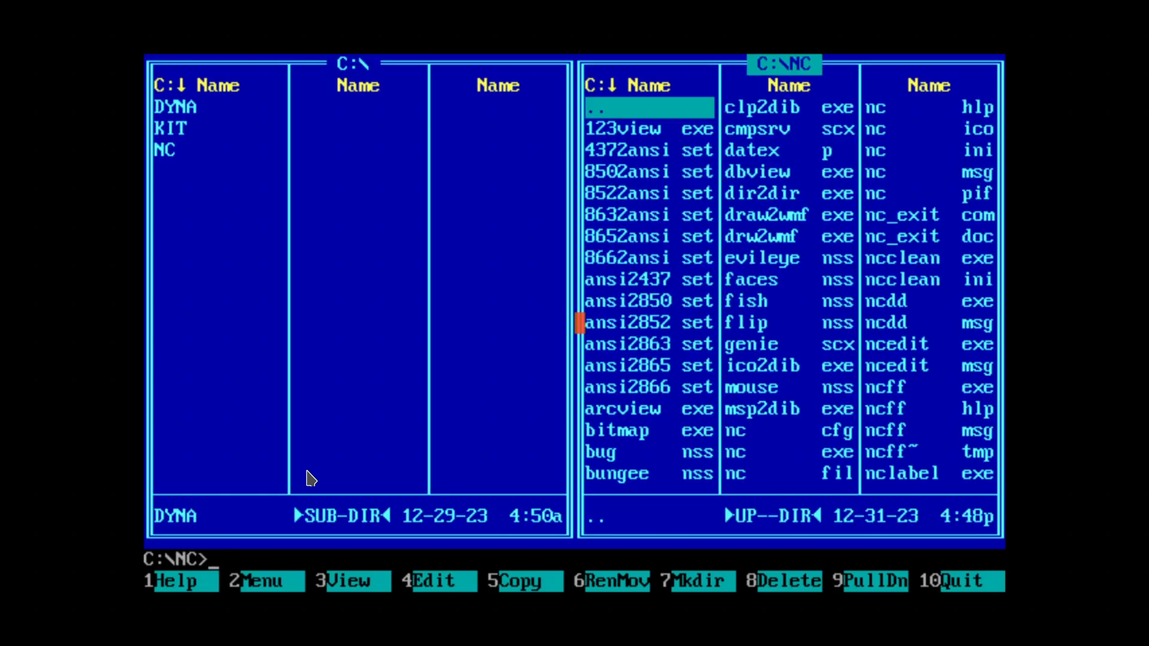
pyautogui.press('Return')
# Step: Run dyna.exe from the DYNA folder and start a new game
pyautogui.press('Up')
pyautogui.press('Up')
pyautogui.press('Return')
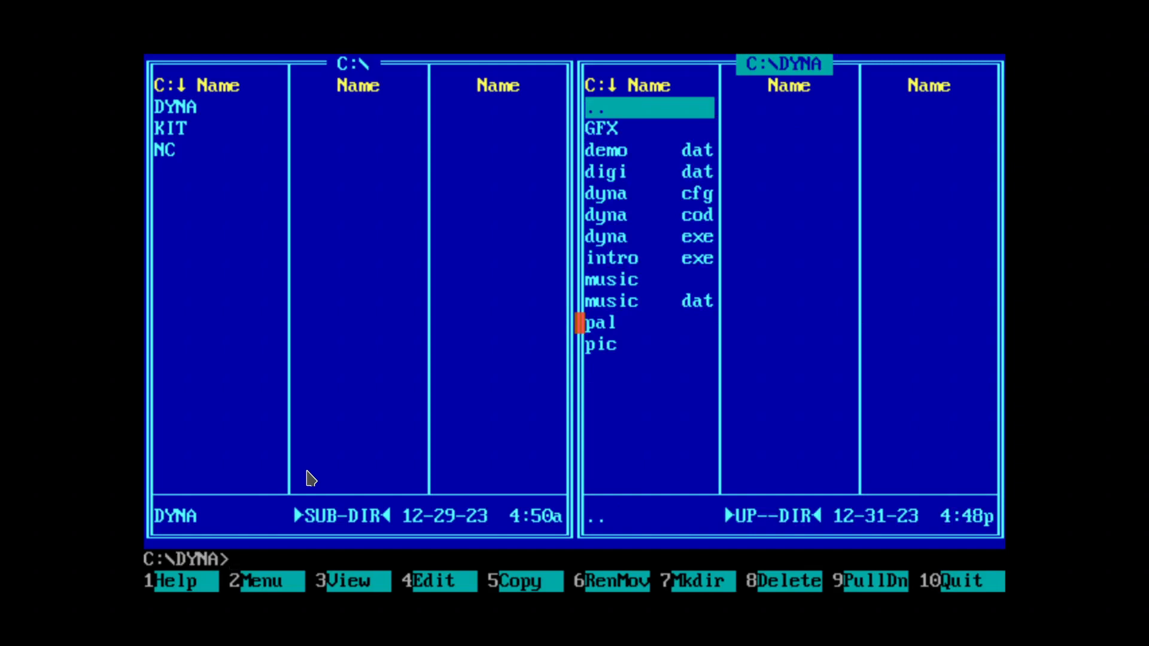
pyautogui.press('Down')
pyautogui.press('Down')
pyautogui.press('Down')
pyautogui.press('Down')
pyautogui.press('Down')
pyautogui.press('Down')
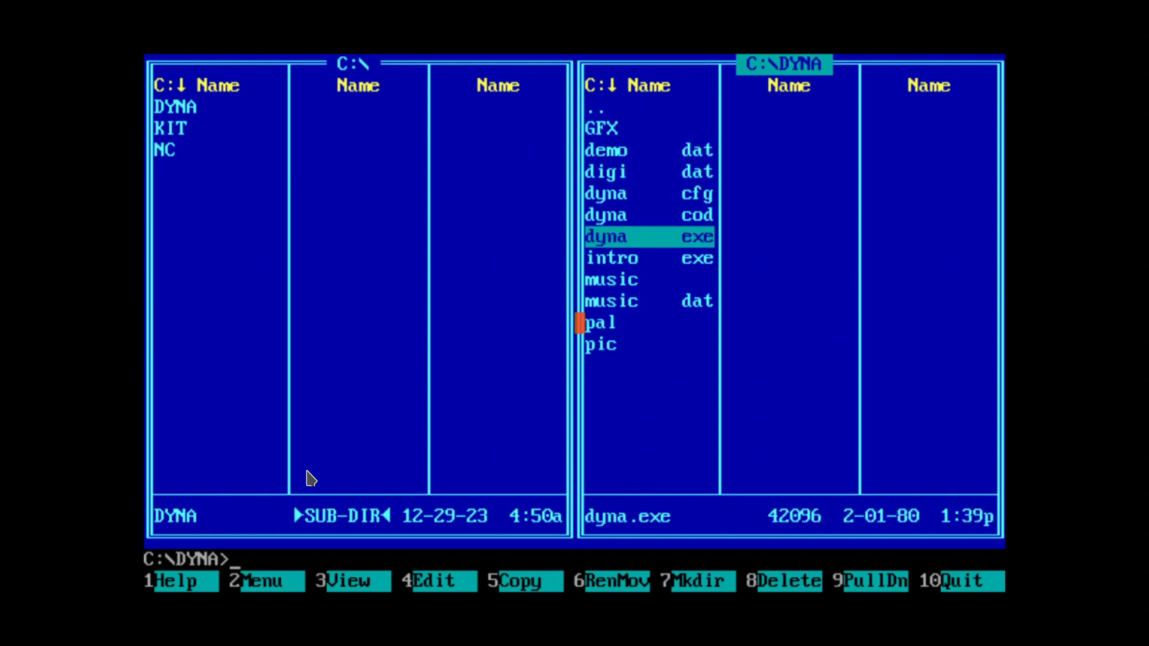
pyautogui.press('Return')
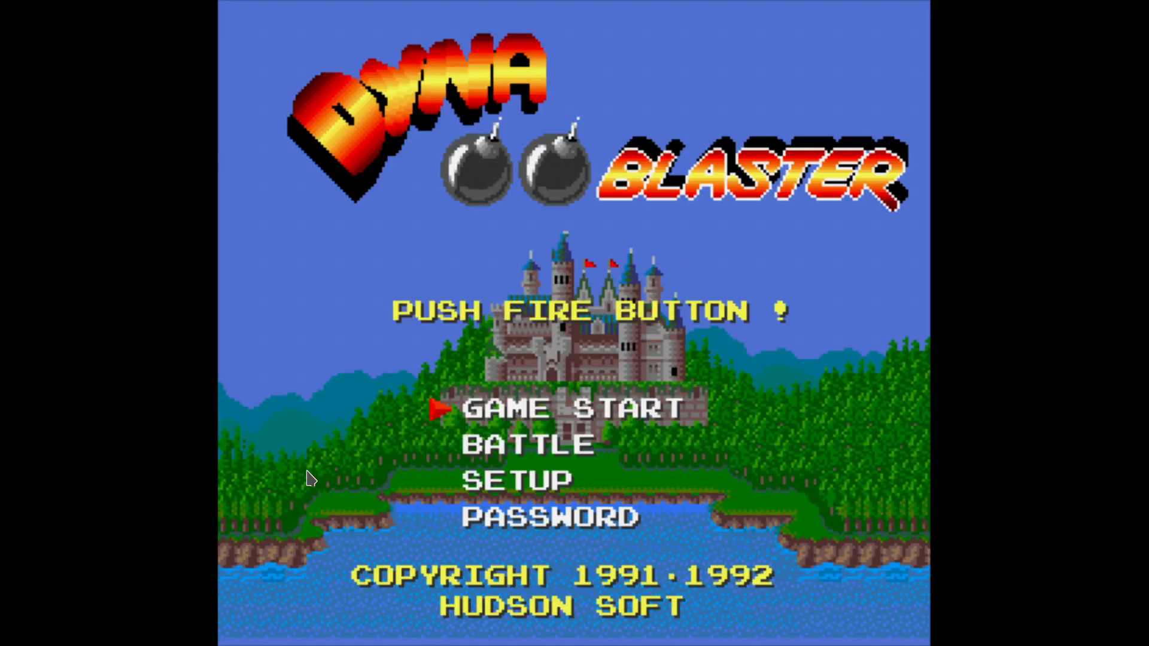
pyautogui.press('Return')
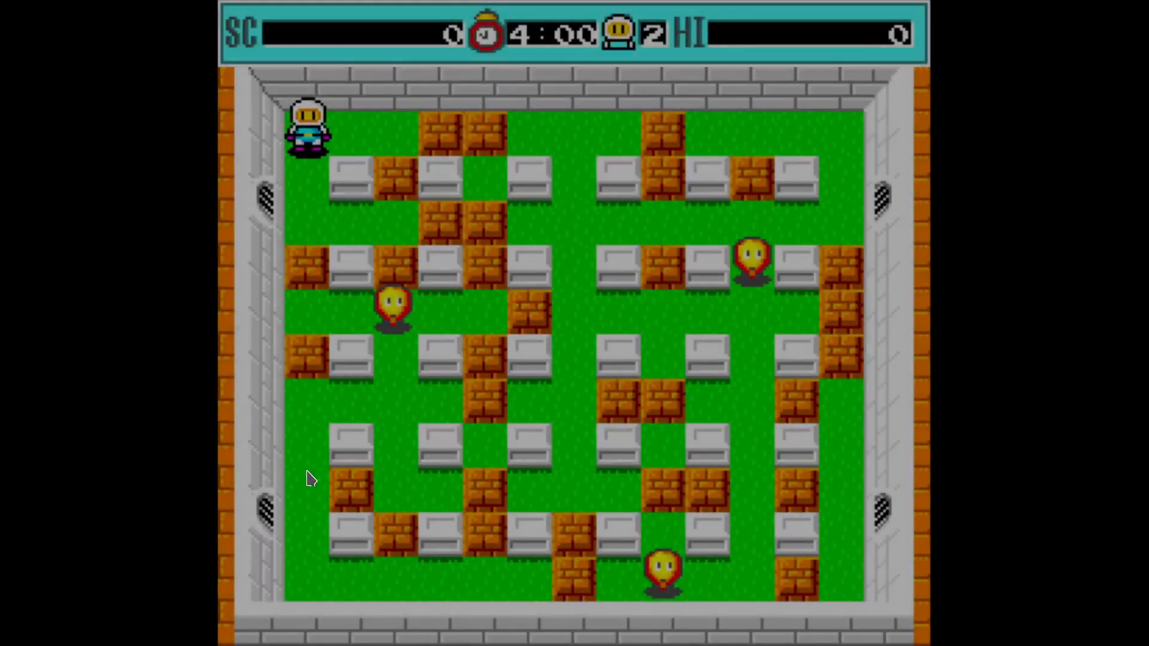
pyautogui.press('Right')
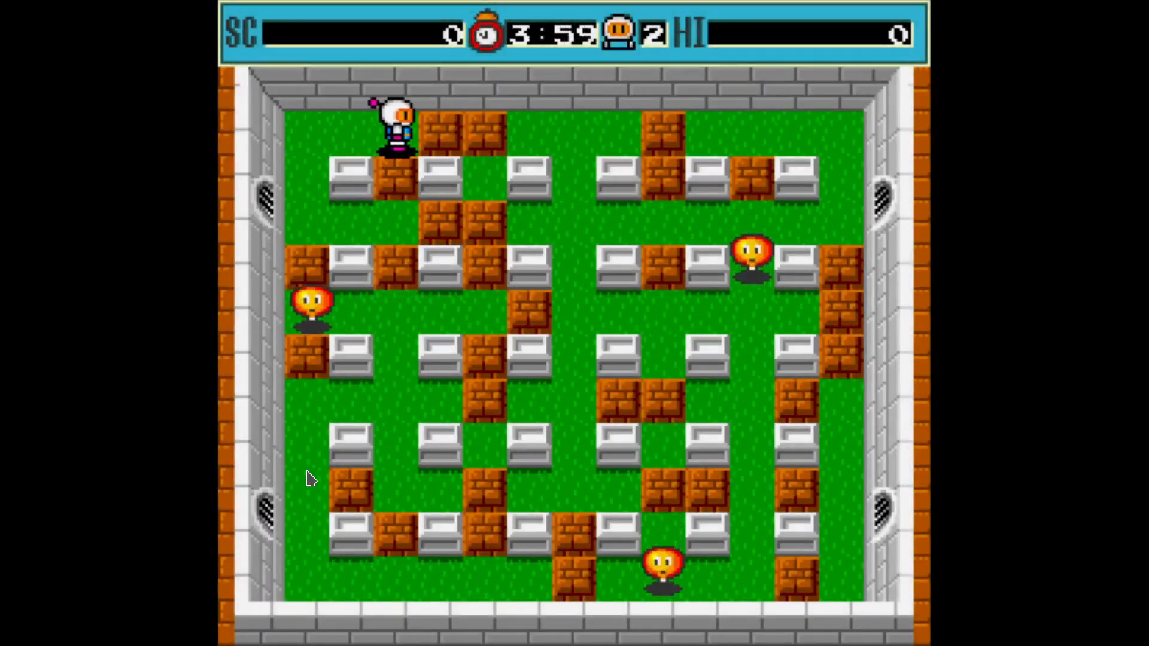
pyautogui.press('x')
pyautogui.press('Left')
pyautogui.press('Down')
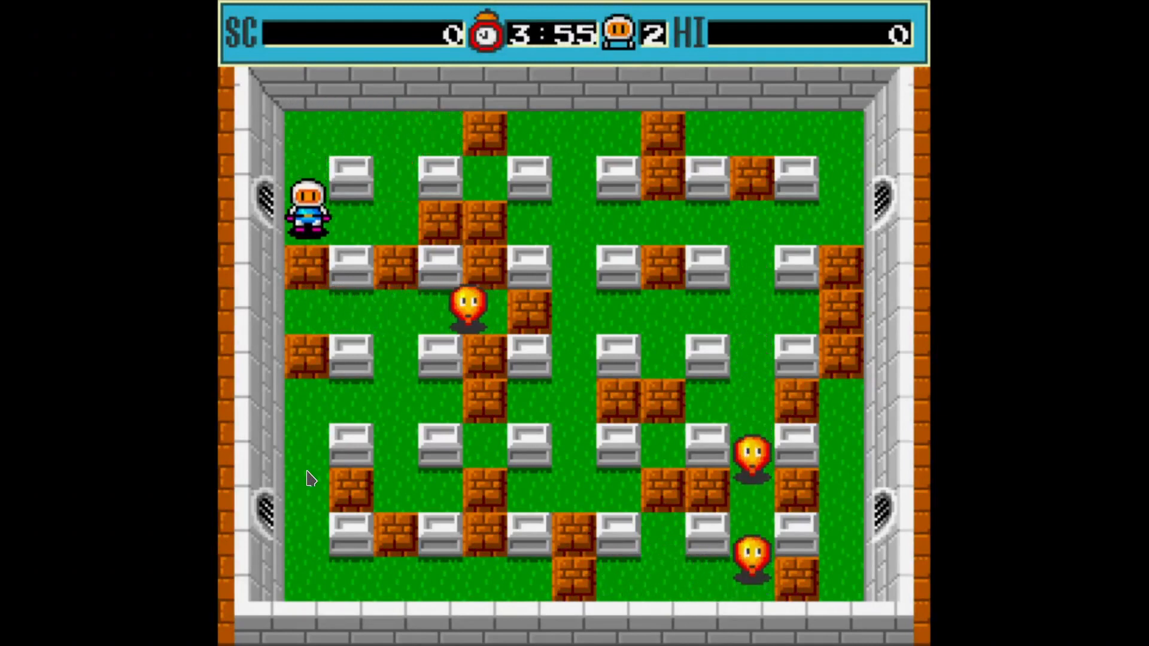
pyautogui.press('Right')
pyautogui.press('x')
pyautogui.press('Up')
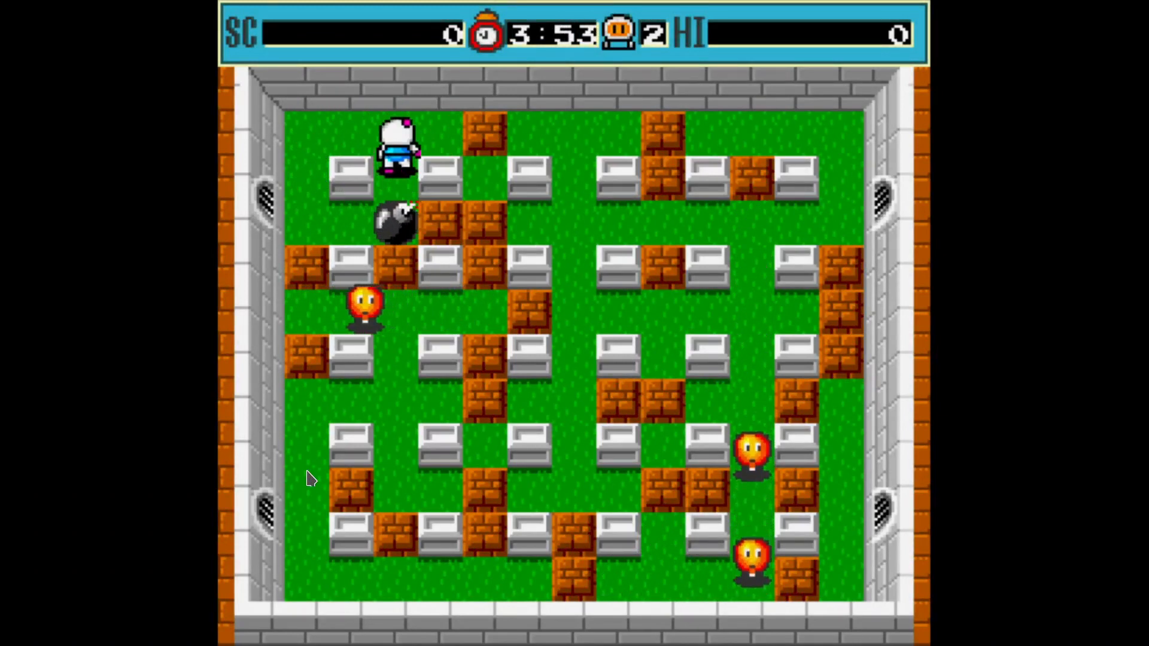
pyautogui.press('Right')
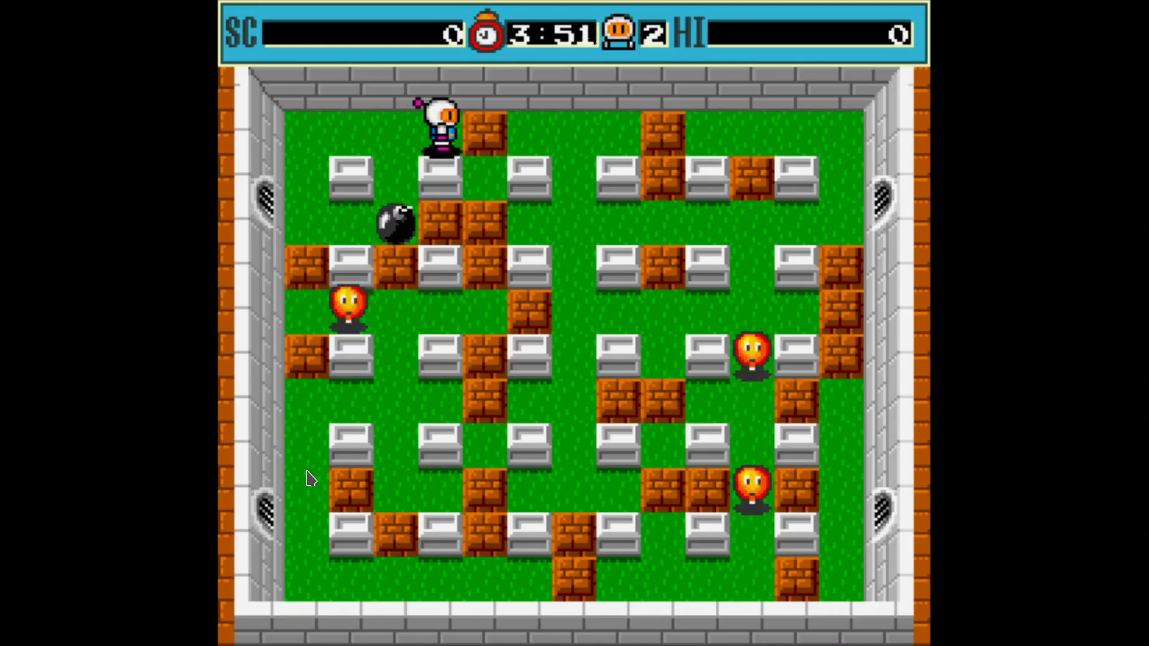
pyautogui.press('Left')
pyautogui.press('Down')
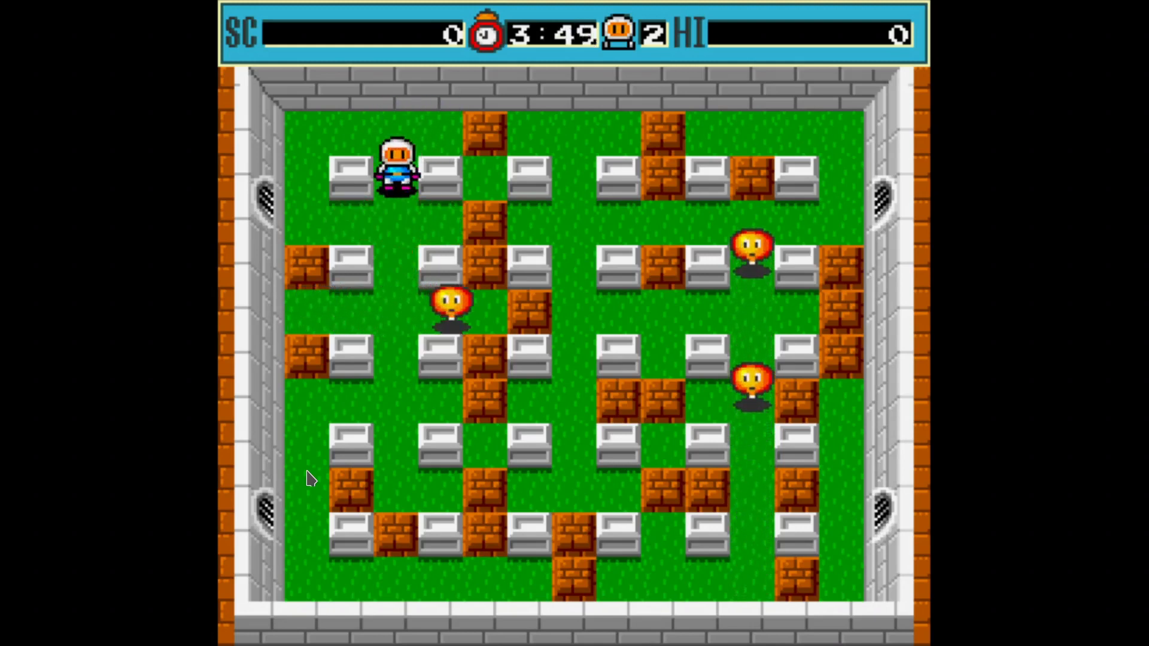
pyautogui.press('x')
pyautogui.press('Up')
pyautogui.press('Up')
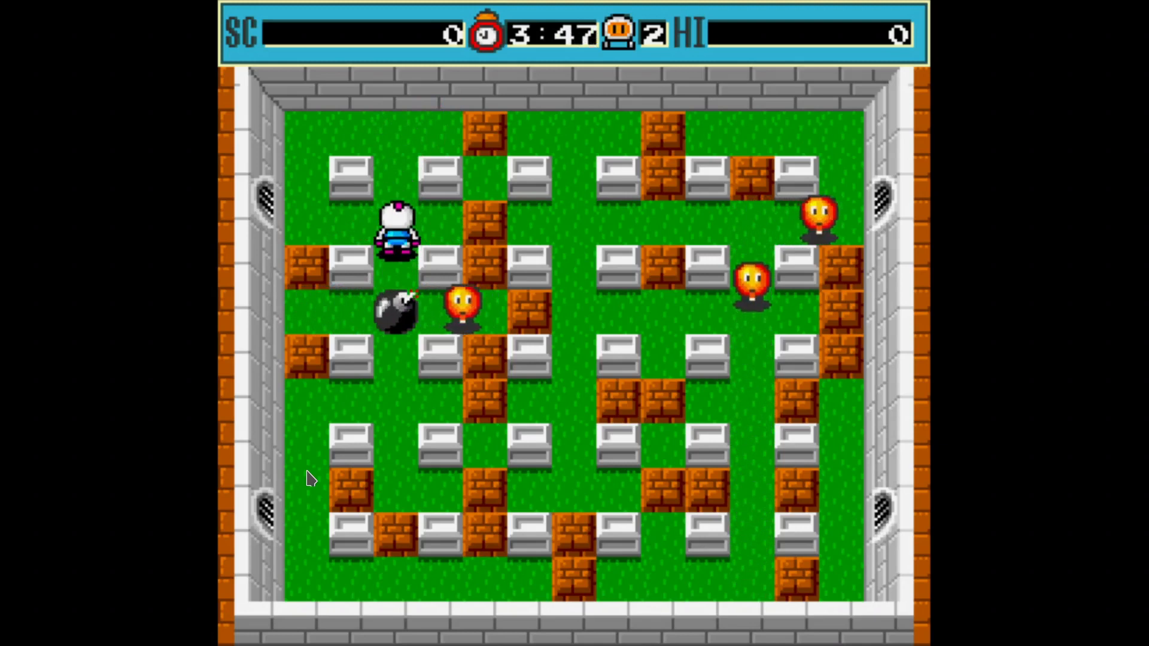
pyautogui.press('Left')
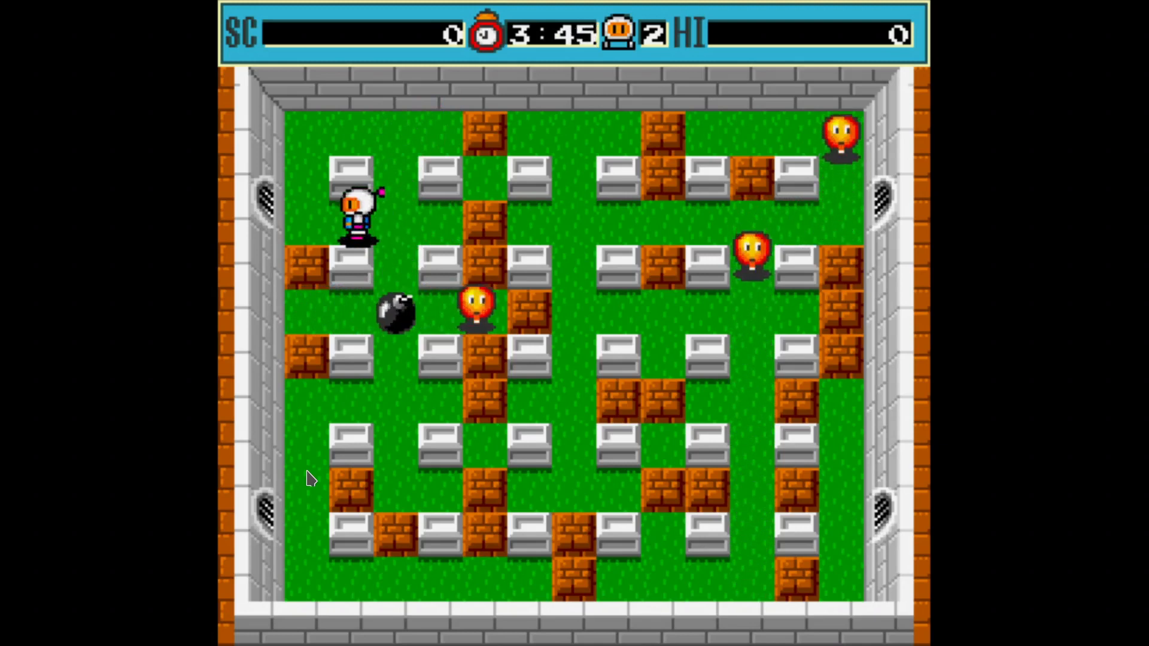
pyautogui.press('Right')
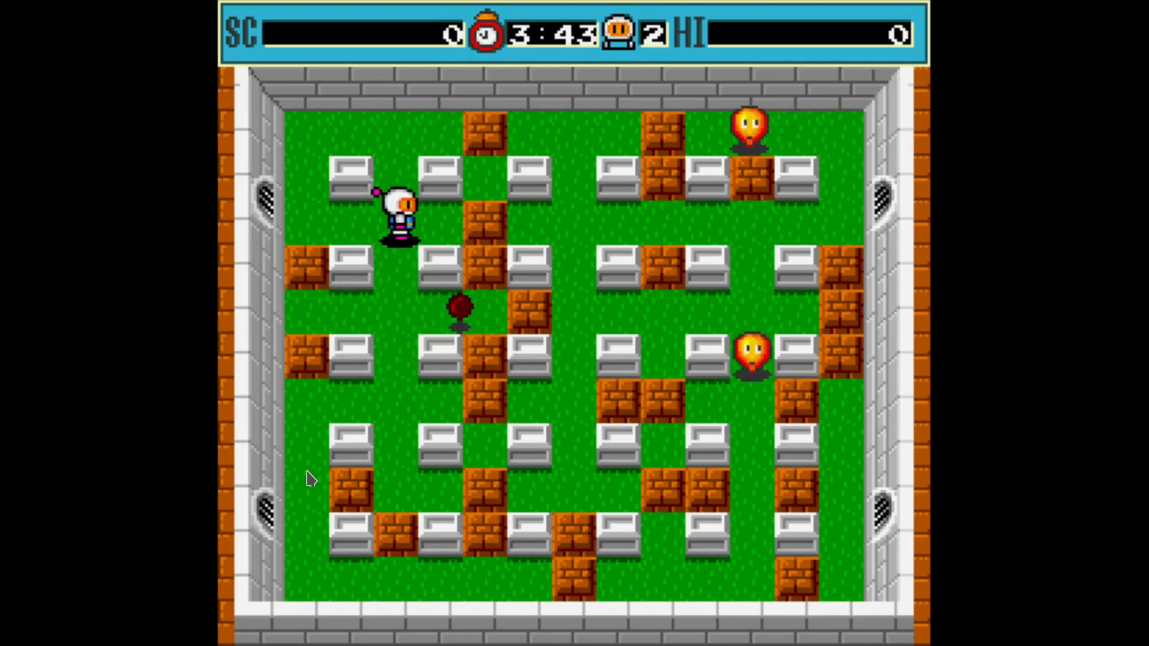
pyautogui.press('Up')
pyautogui.press('Right')
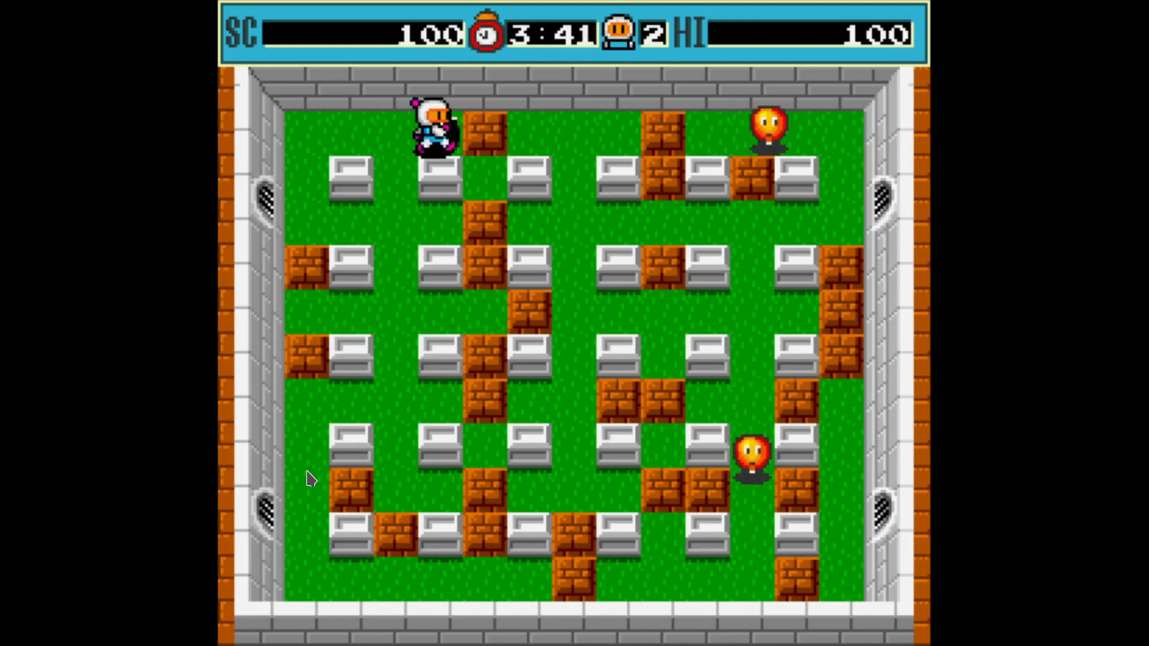
pyautogui.press('x')
pyautogui.press('Left')
pyautogui.press('Down')
pyautogui.press('Down')
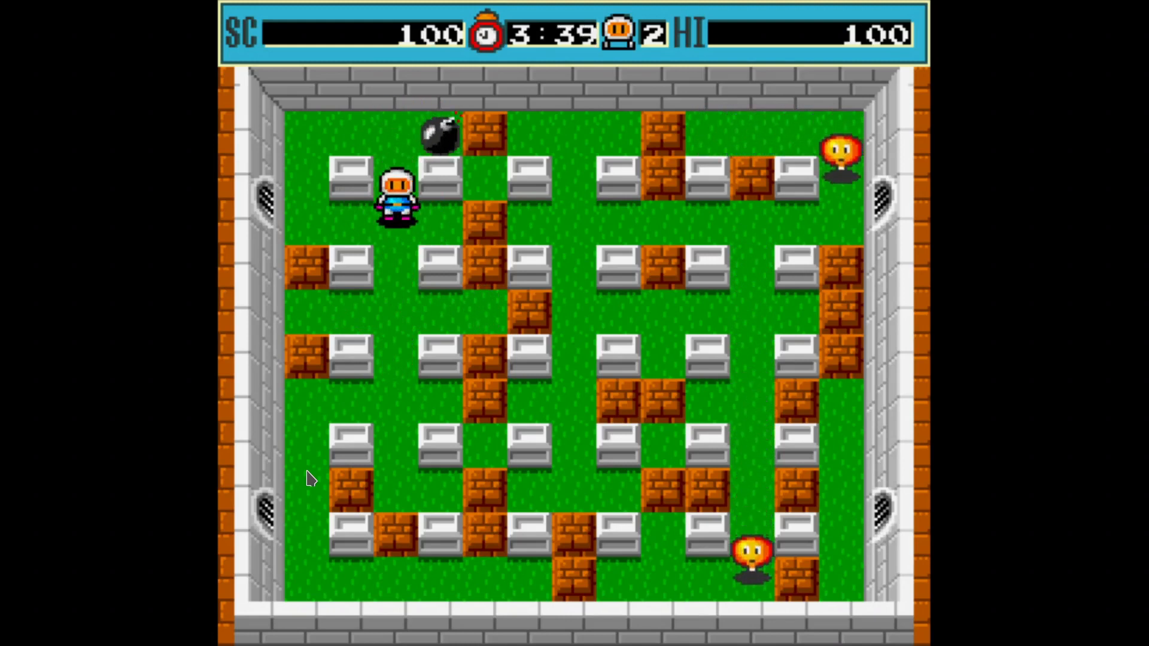
pyautogui.press('Up')
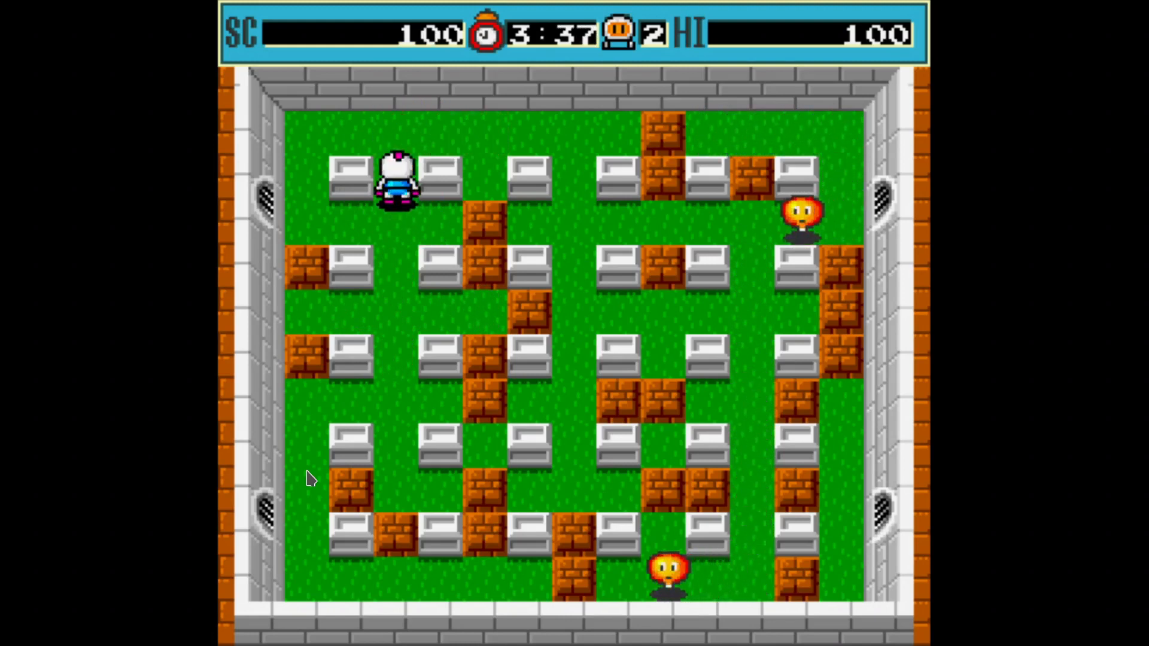
pyautogui.press('Right')
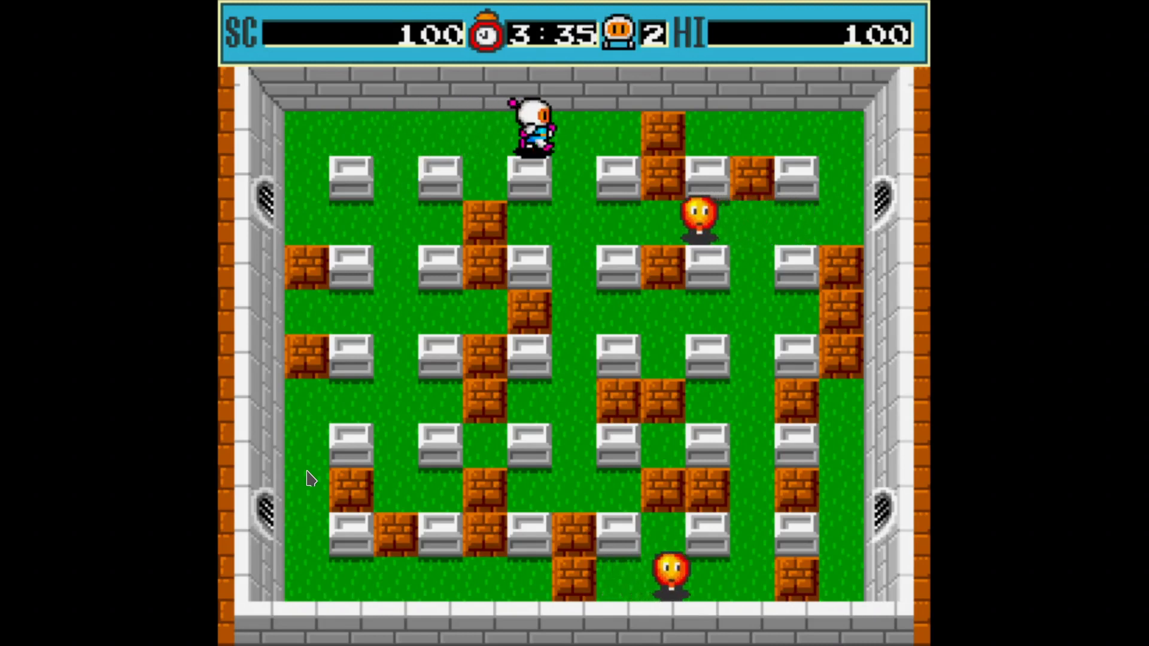
pyautogui.press('Down')
pyautogui.press('x')
pyautogui.press('Up')
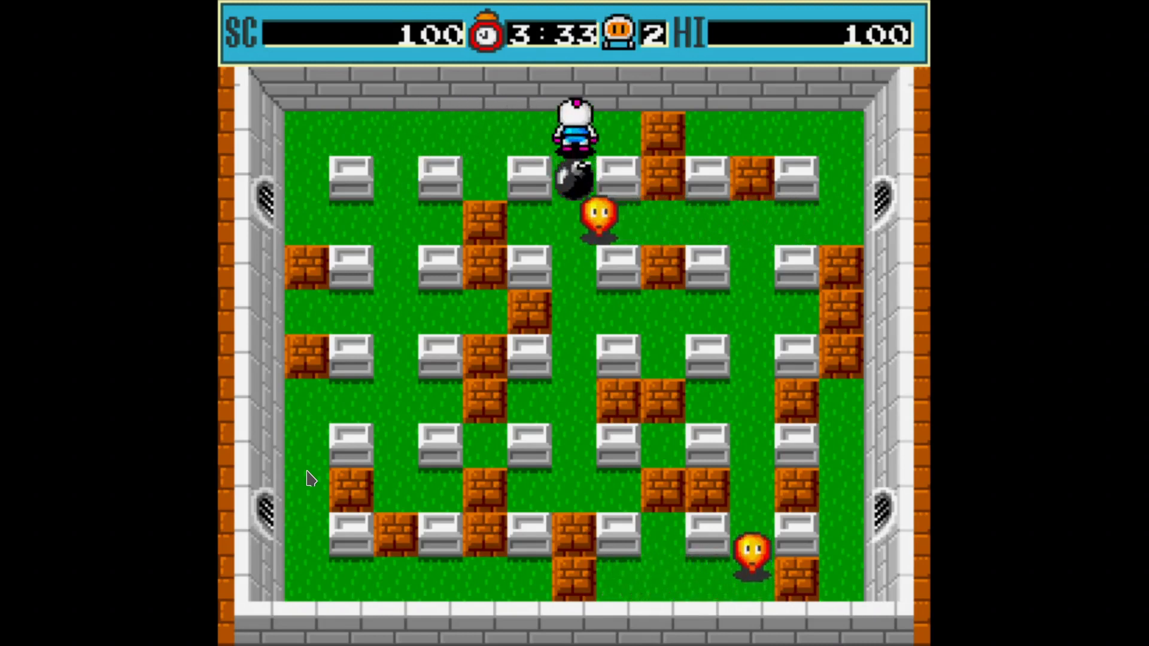
pyautogui.press('Left')
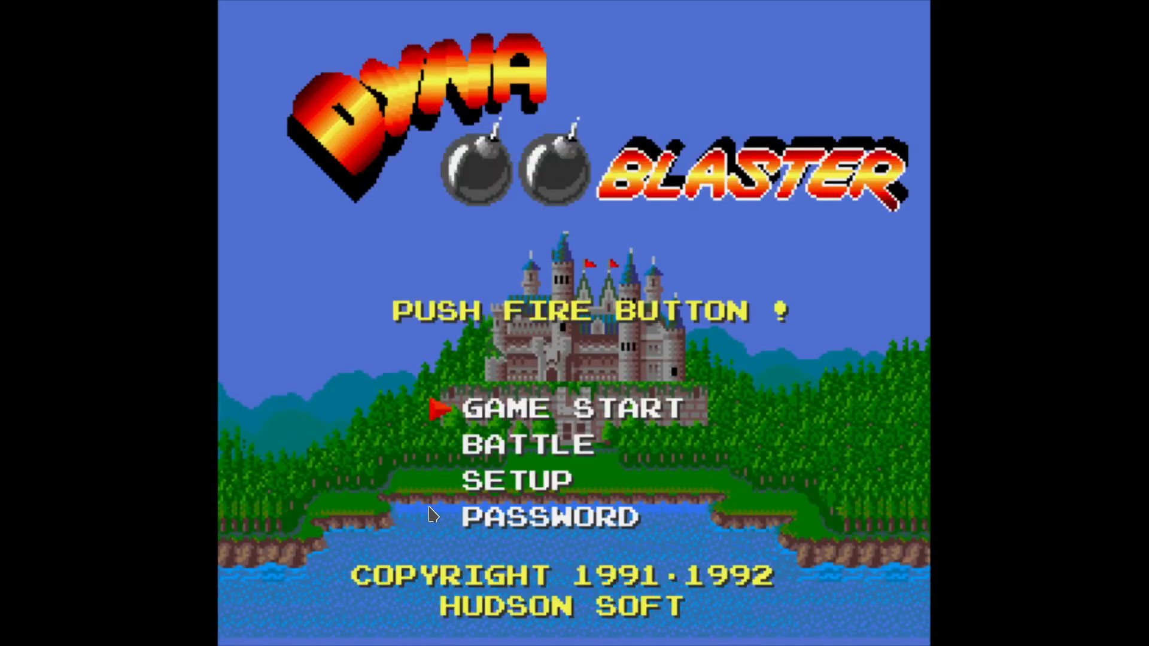
# Step: Bring up the Norton Commander quit confirmation and cancel it
pyautogui.press('ctrl')
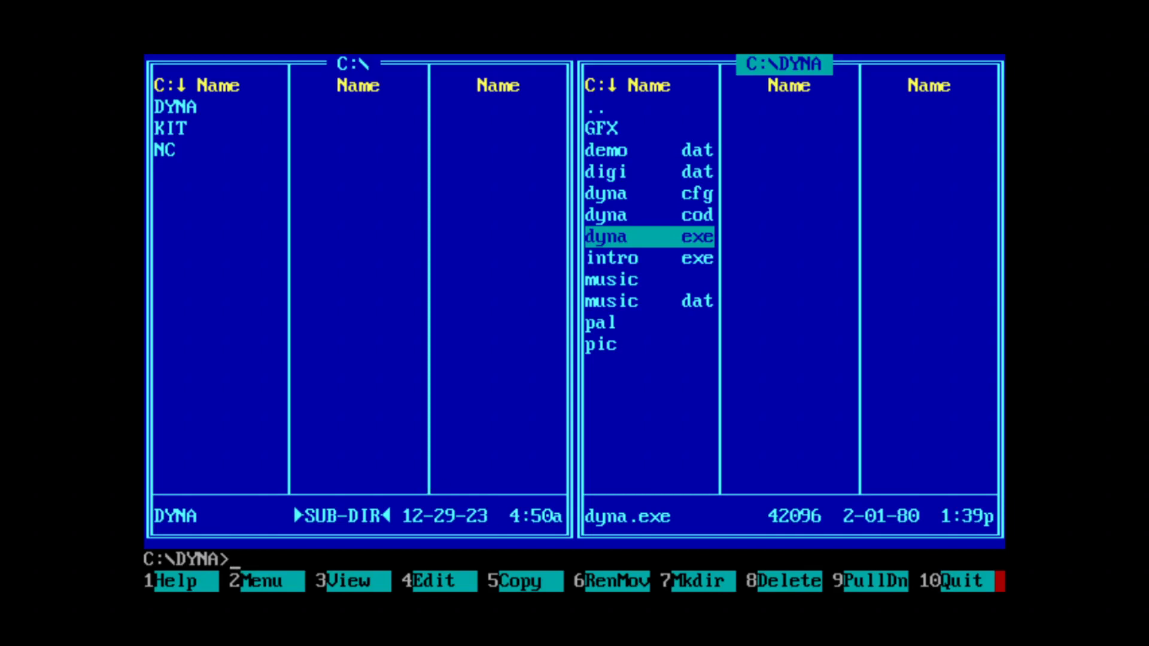
pyautogui.press('F10')
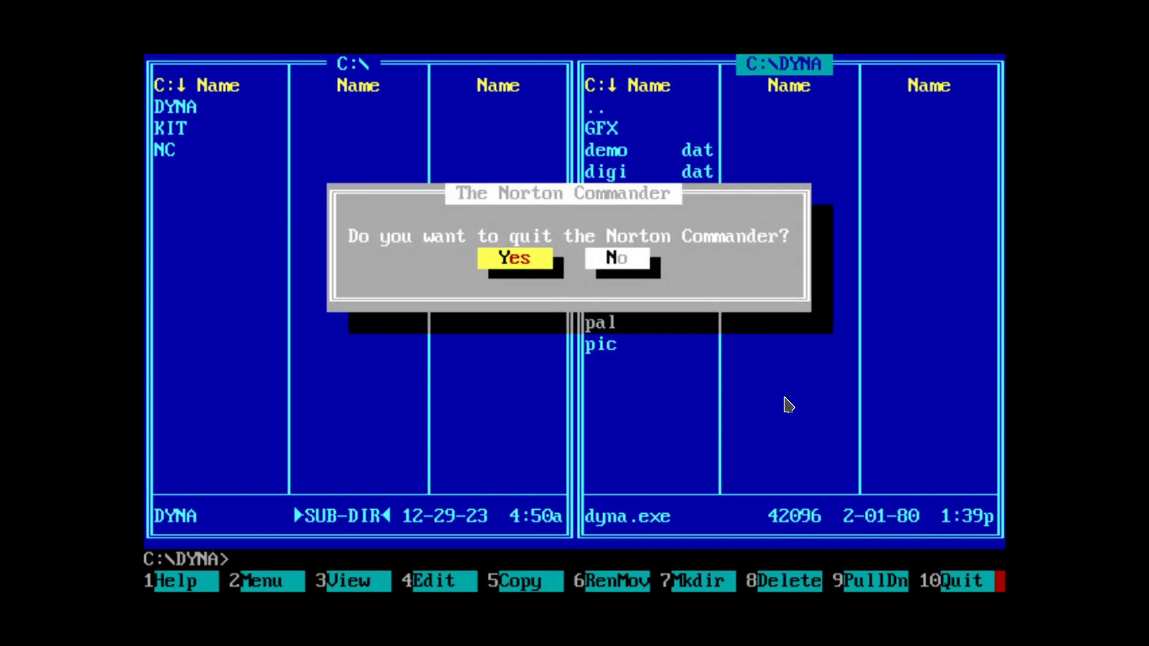
pyautogui.press('Escape')
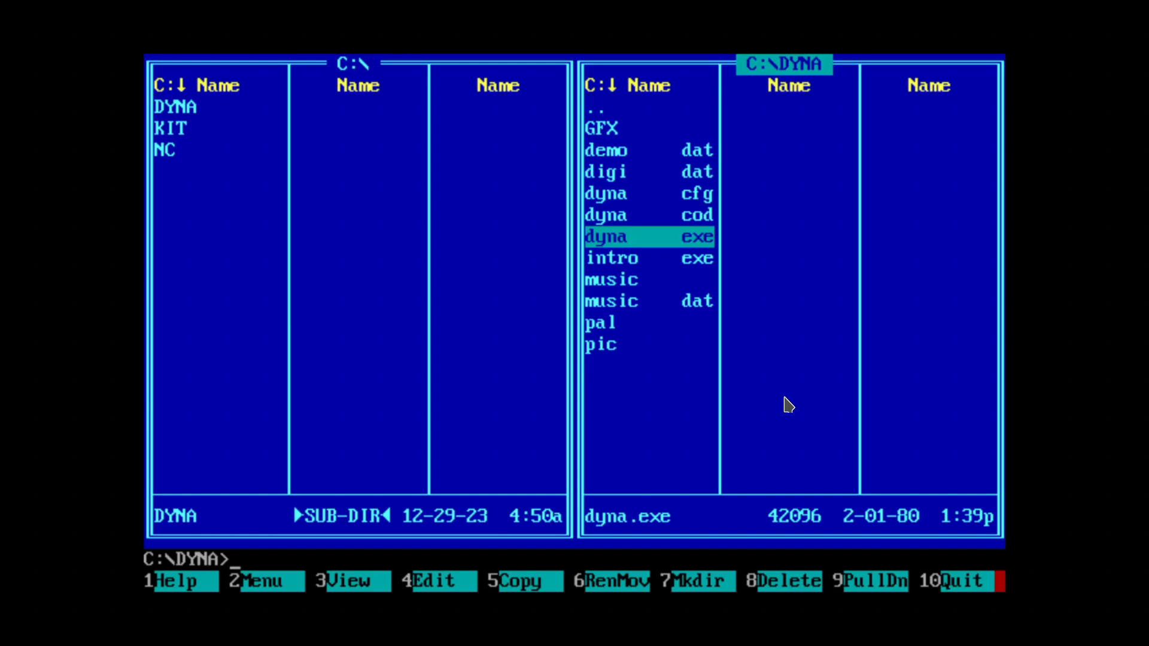
# Step: Go back to the root of drive C: and browse the contents of the DYNA and NC folders
pyautogui.press('Up')
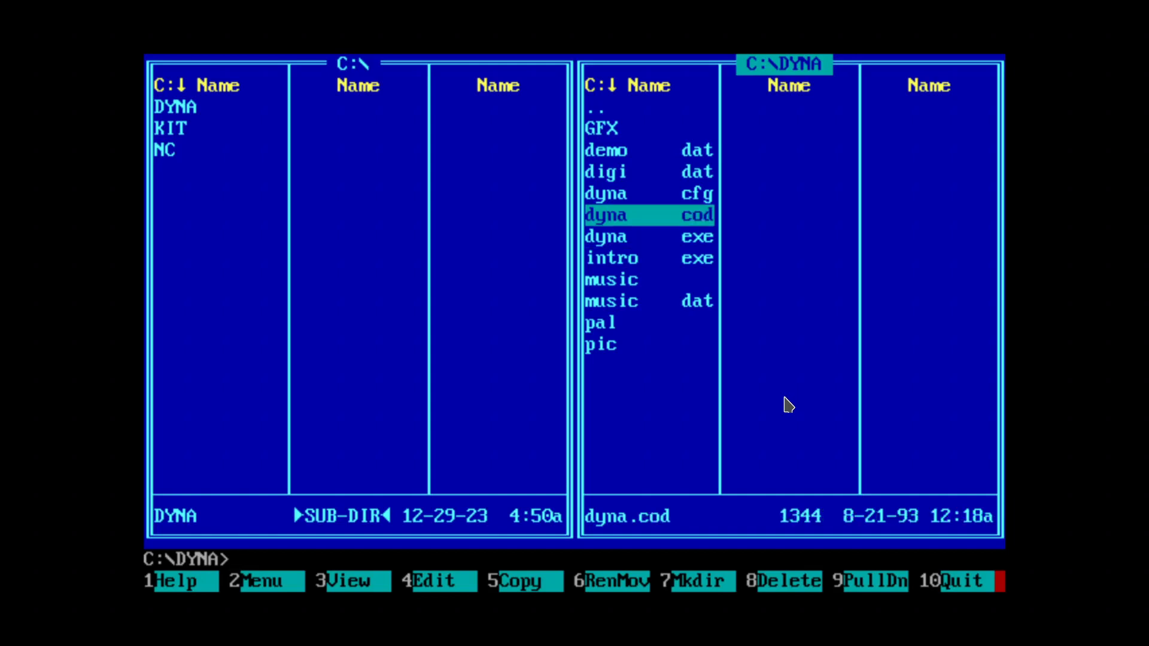
pyautogui.press('Home')
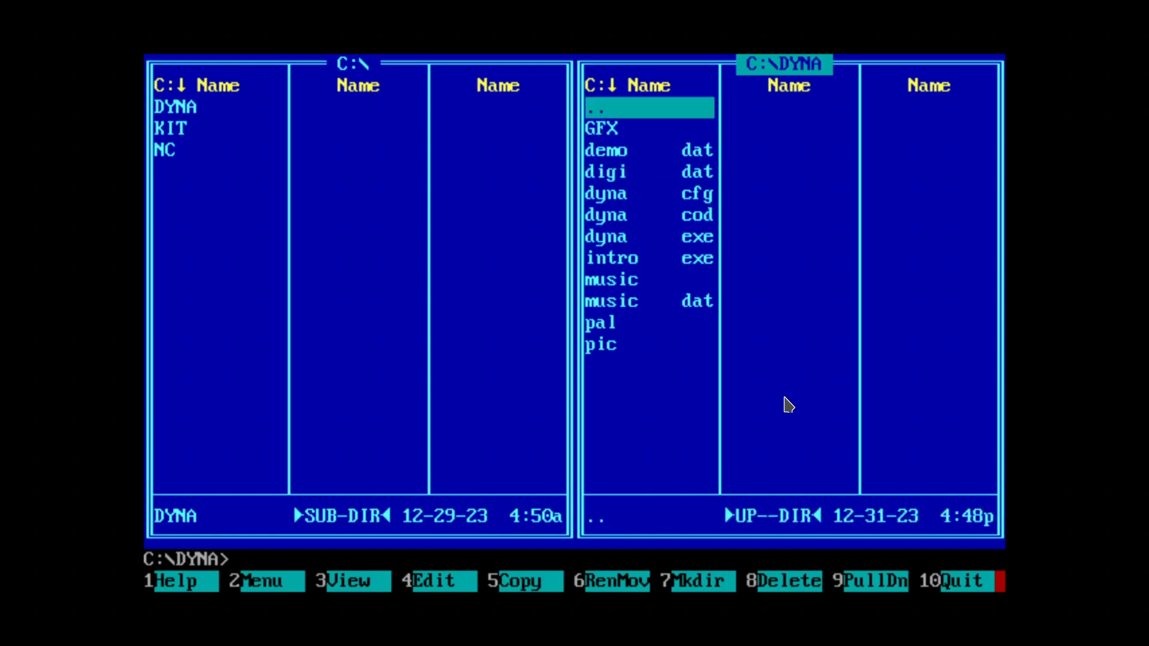
pyautogui.press('Return')
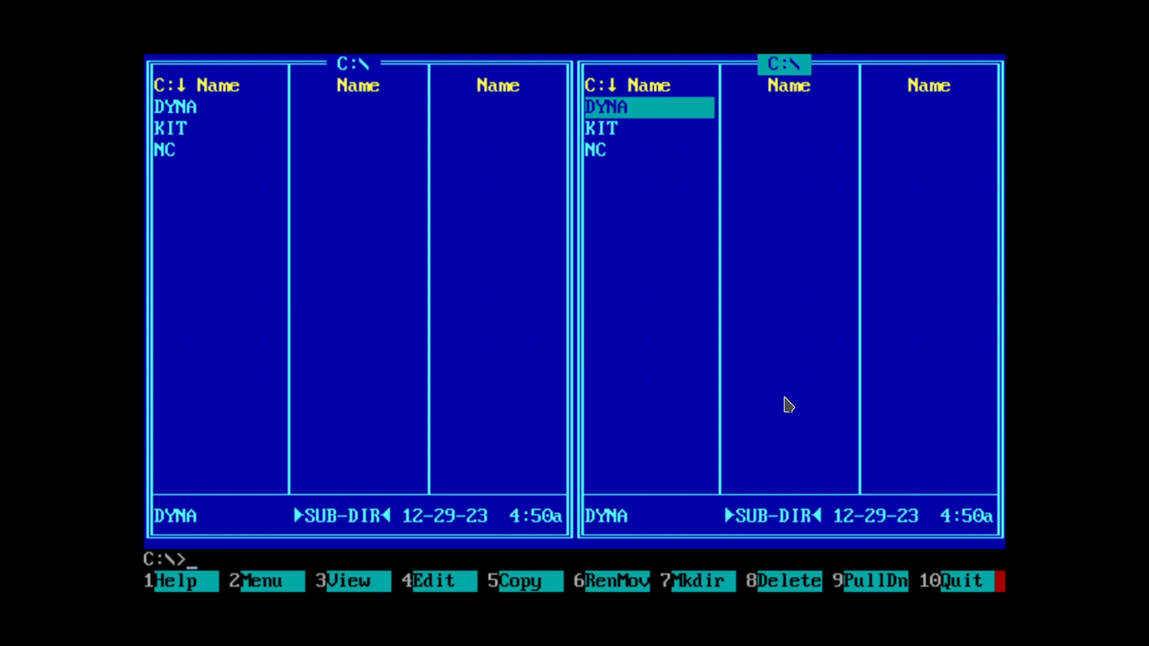
pyautogui.press('Return')
pyautogui.press('Return')
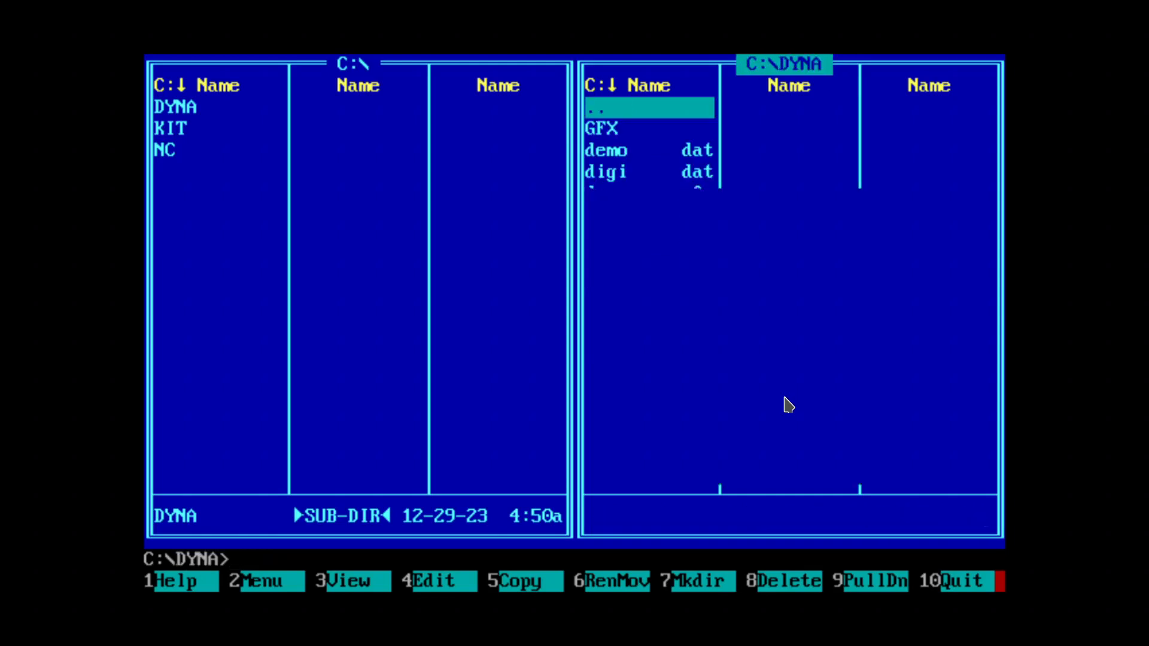
pyautogui.press('Down')
pyautogui.press('Down')
pyautogui.press('Return')
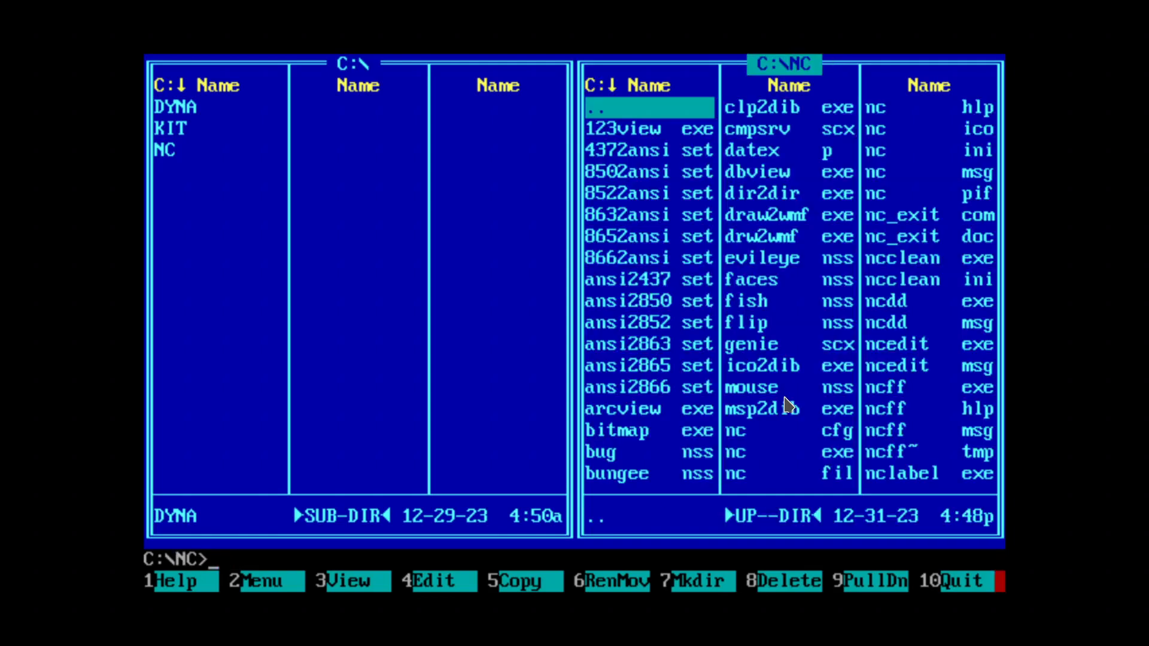
pyautogui.press('Return')
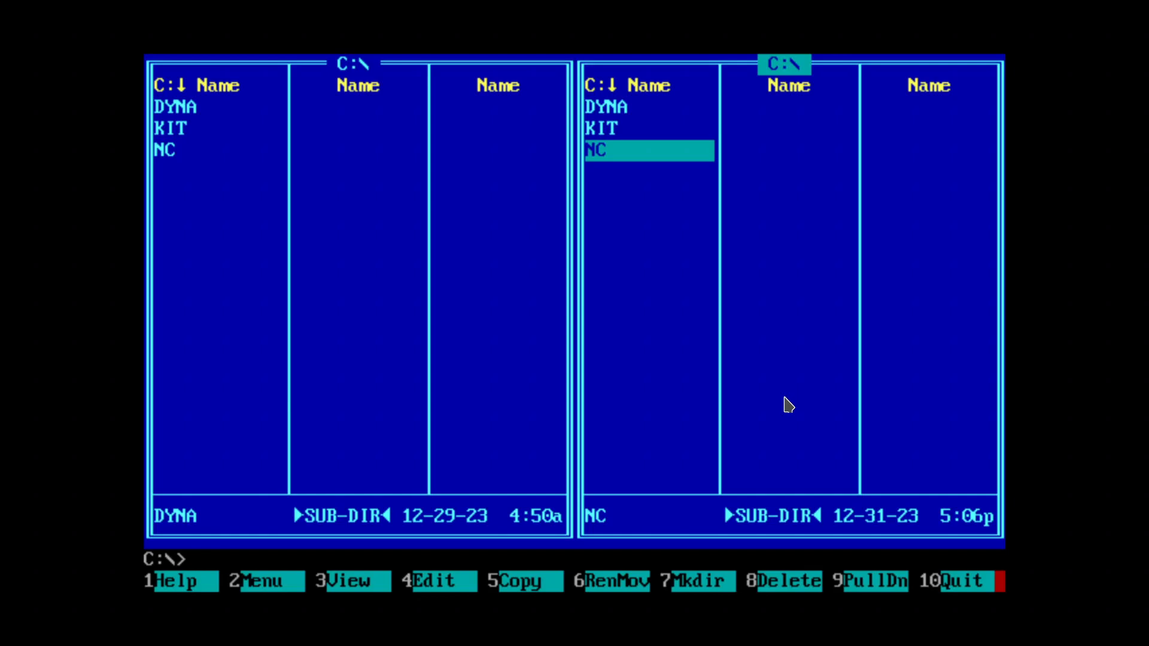
# Step: Quit Norton Commander and switch the DOS prompt to the Z: drive
pyautogui.press('F10')
pyautogui.press('Return')
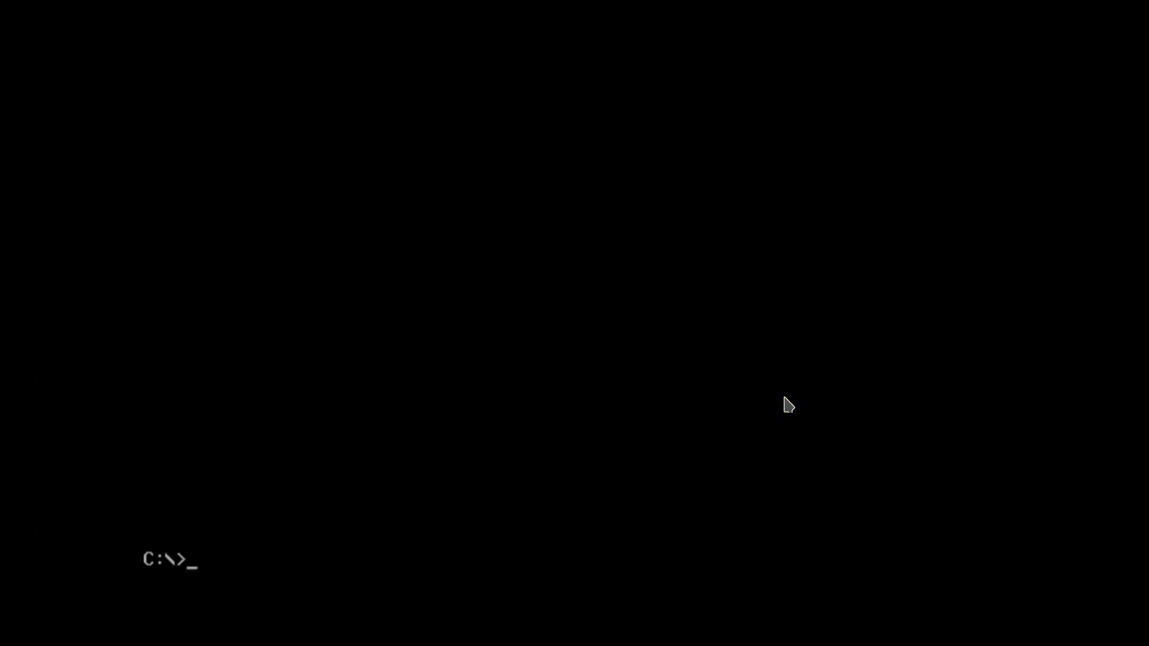
pyautogui.write('Z:')
pyautogui.press('Return')
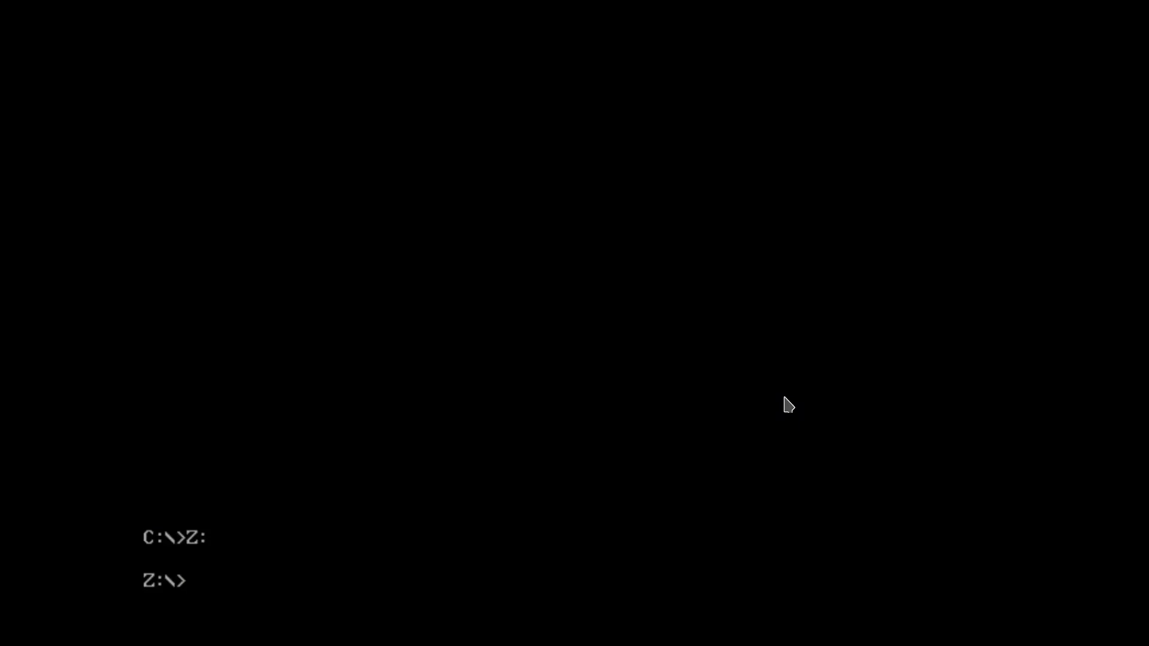
# Step: Try the command mc at the Z: prompt and launch Norton Commander from there with C:\nc\nc
pyautogui.write('mc')
pyautogui.press('Return')
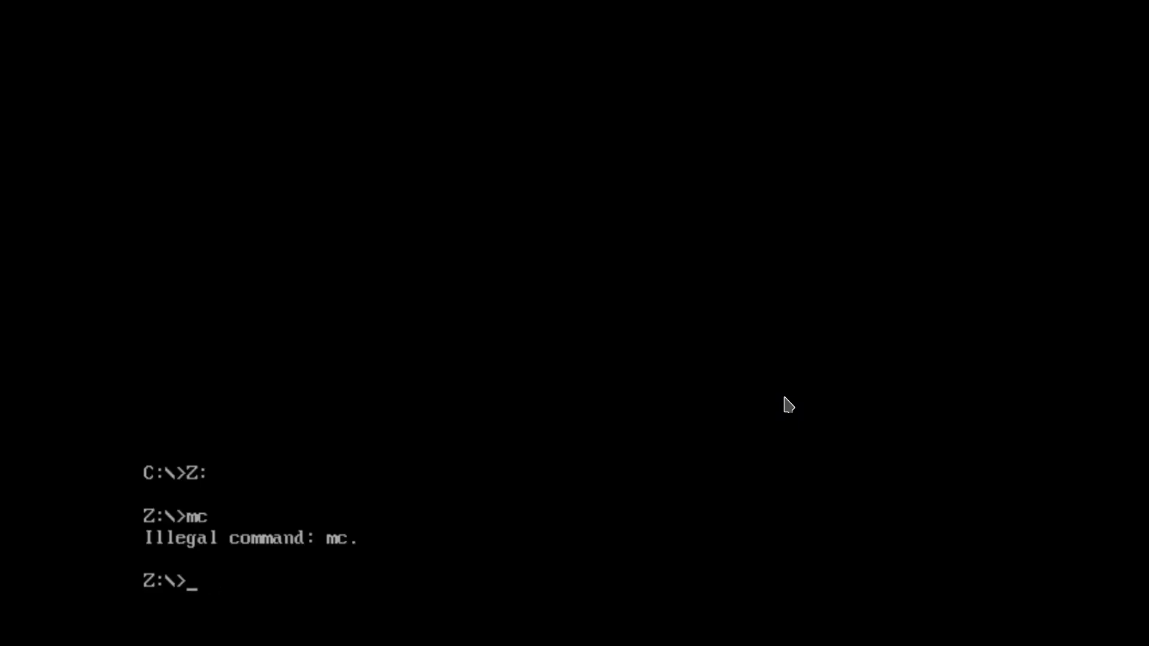
pyautogui.write('C:\\nc\\nc')
pyautogui.press('Return')
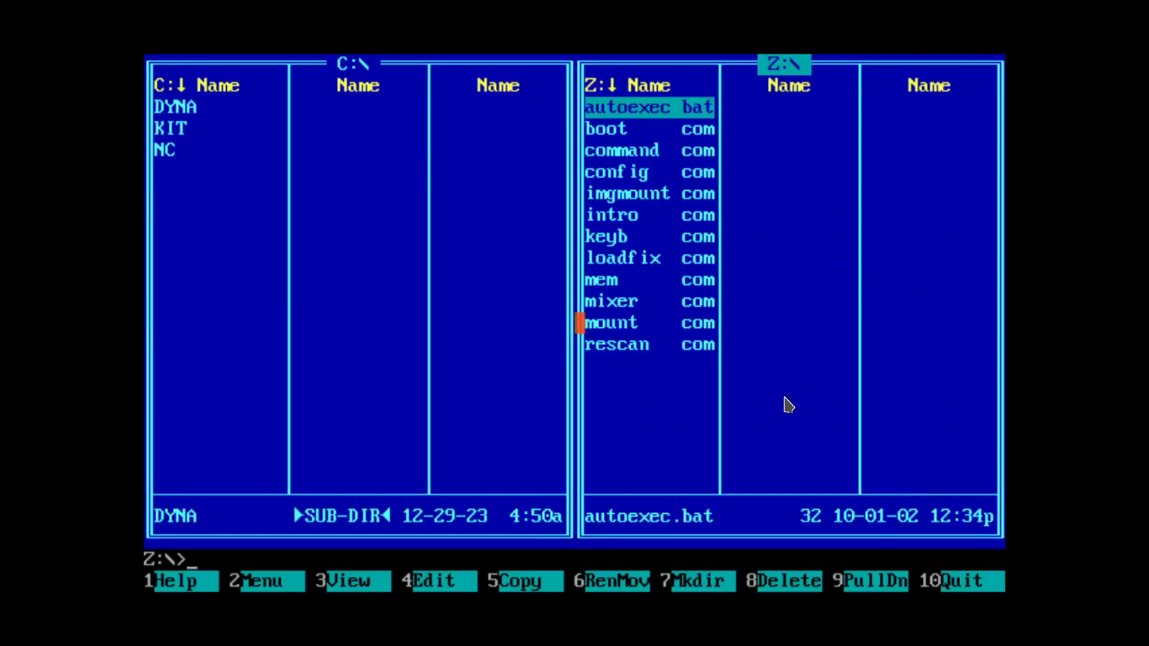
# Step: Browse the list of files on drive Z: down to rescan.com and back to autoexec.bat
pyautogui.press('Down')
pyautogui.press('Down')
pyautogui.press('Down')
pyautogui.press('Down')
pyautogui.press('End')
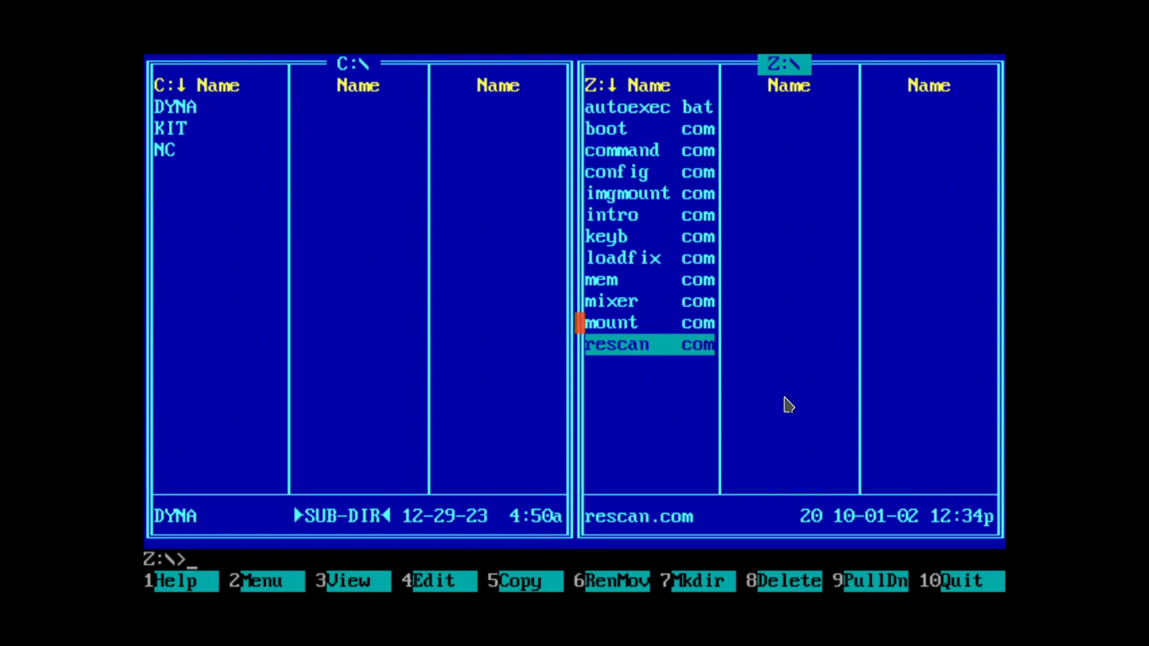
pyautogui.press('Up')
pyautogui.press('Up')
pyautogui.press('Up')
pyautogui.press('Up')
pyautogui.press('Home')
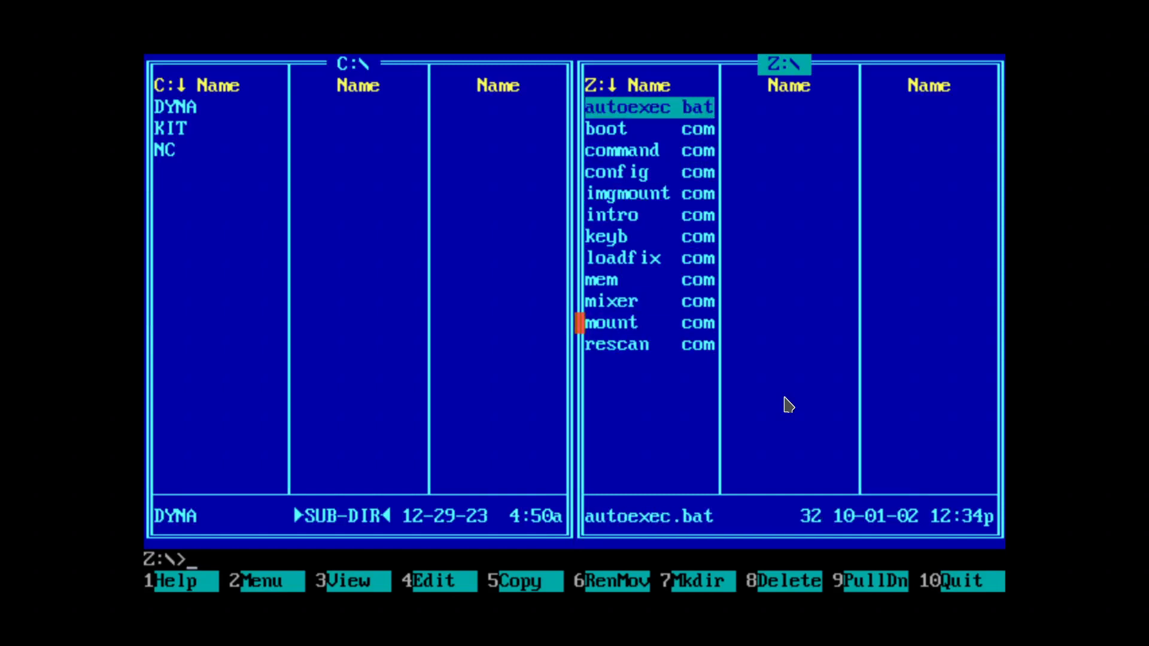
# Step: View the contents of autoexec.bat on drive Z: and close the viewer
pyautogui.press('Down')
pyautogui.press('Up')
pyautogui.press('F3')
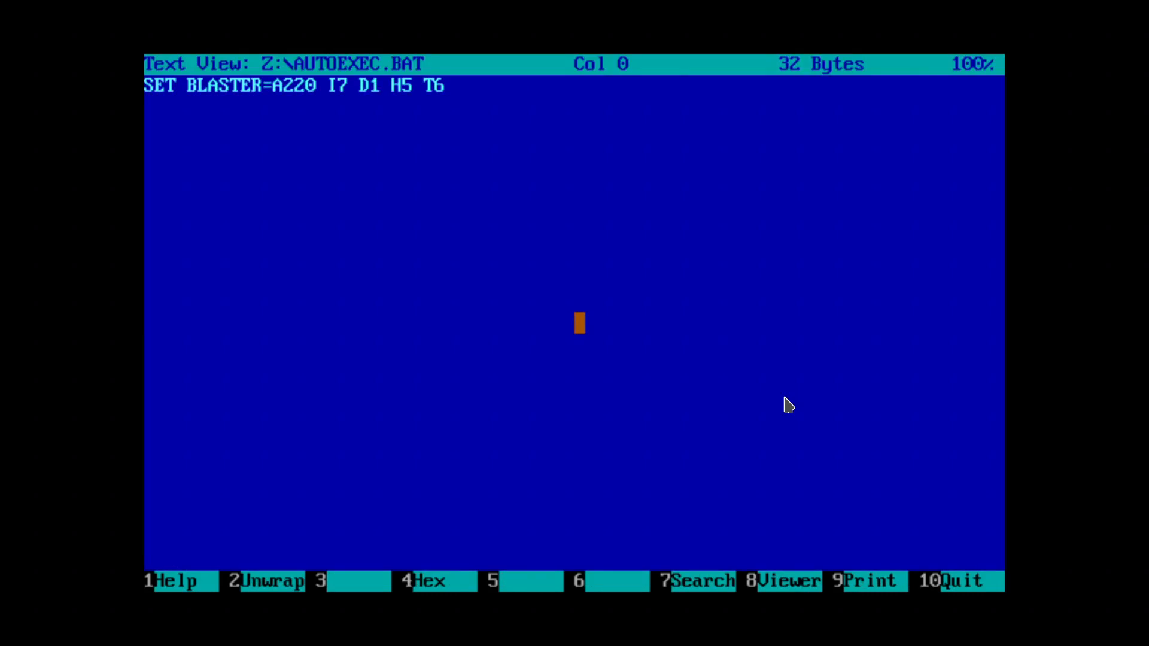
pyautogui.press('Escape')
# Step: View boot.com, command.com and config.com on drive Z: one after another, closing the viewer each time
pyautogui.press('Down')
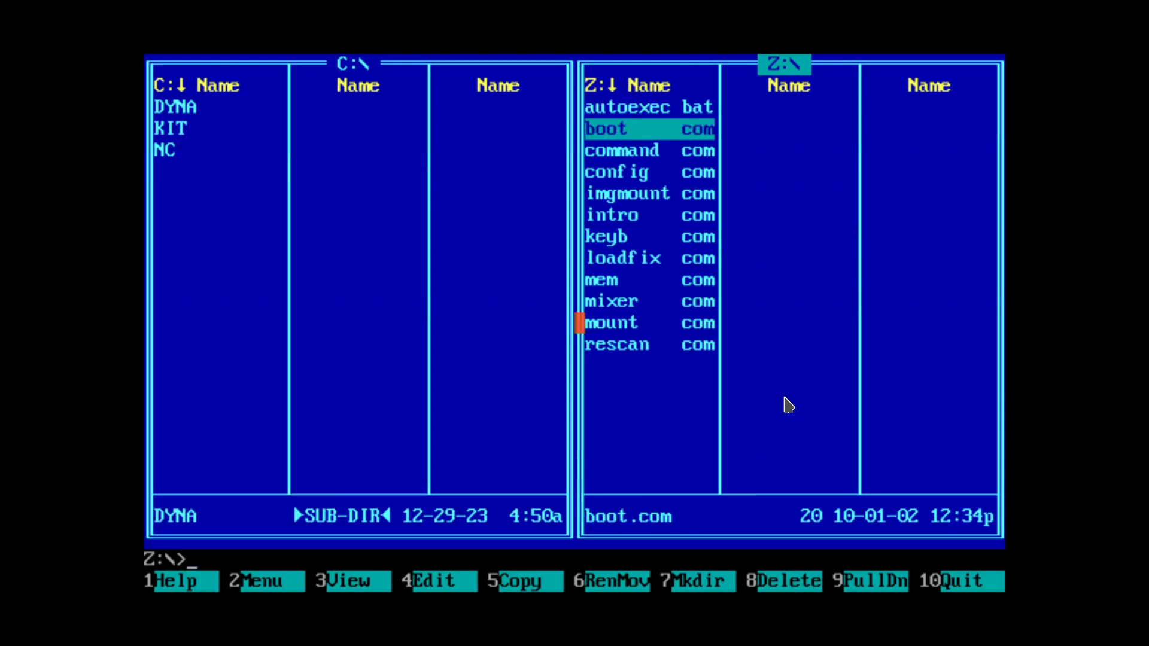
pyautogui.press('F3')
pyautogui.press('Escape')
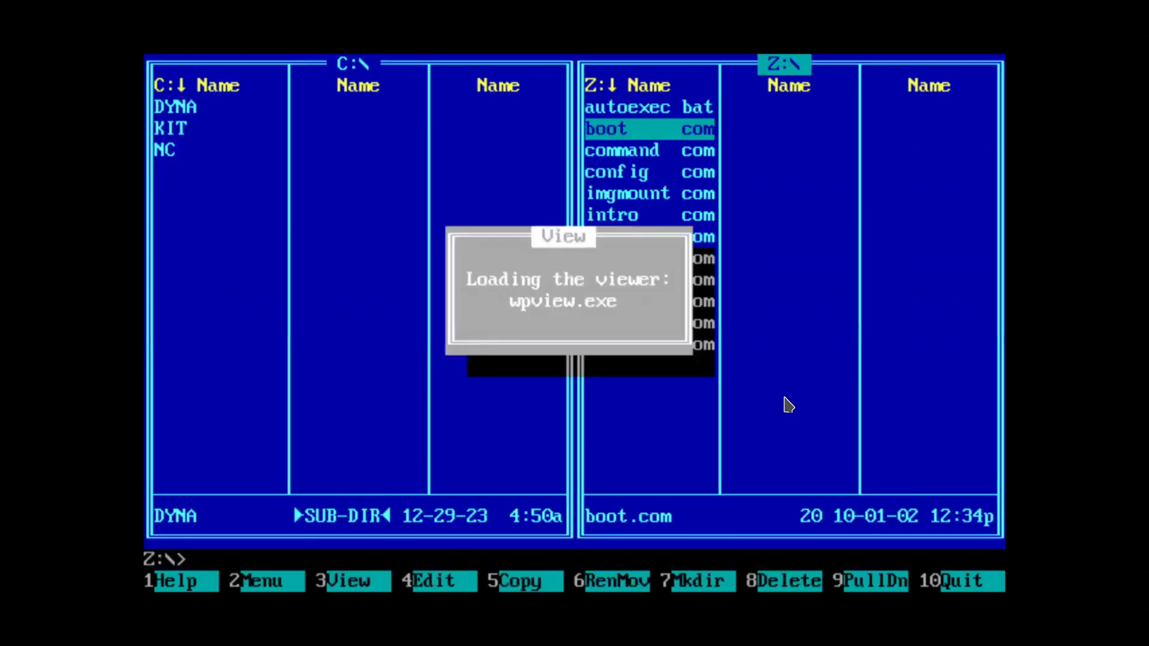
pyautogui.press('Down')
pyautogui.press('F3')
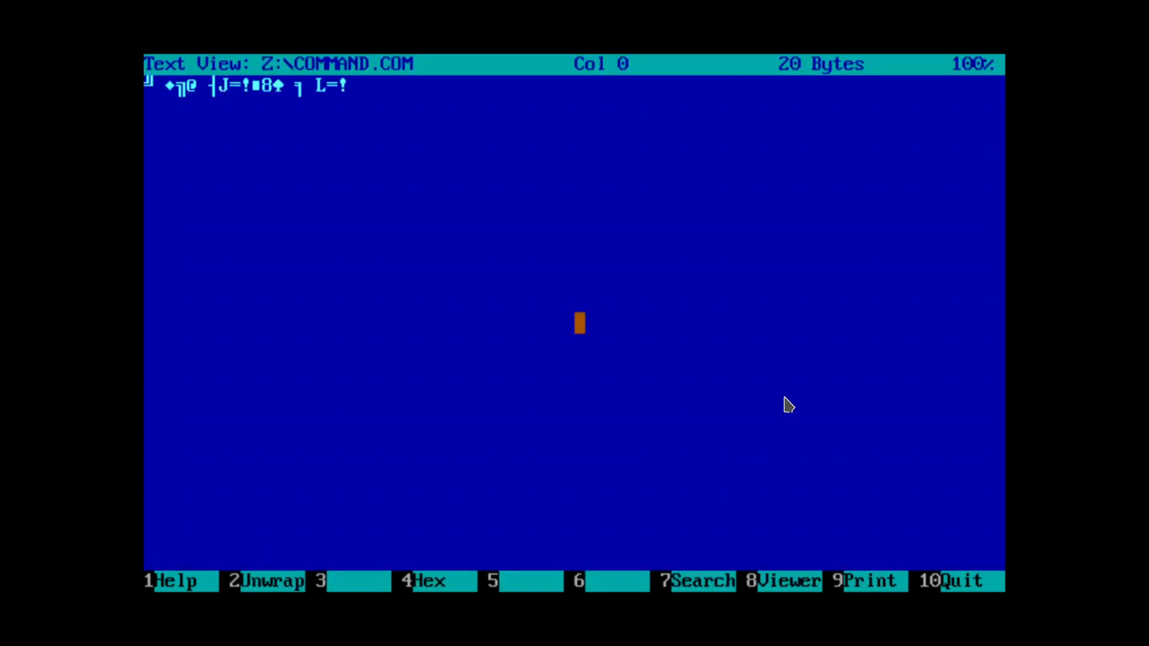
pyautogui.press('Escape')
pyautogui.press('Down')
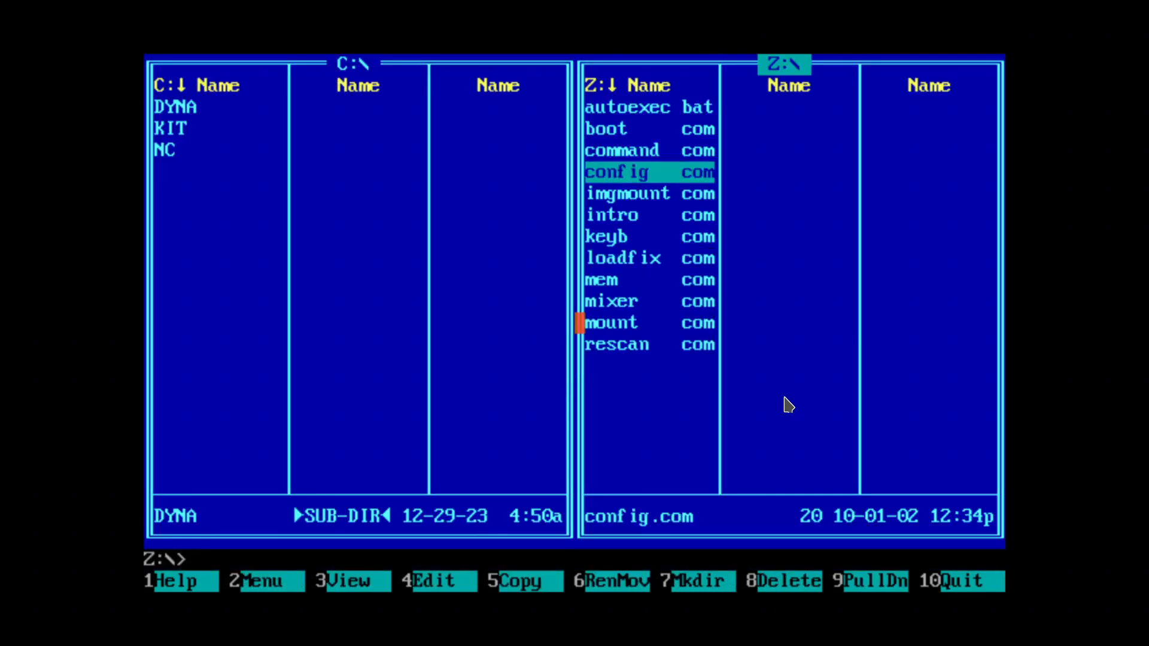
pyautogui.press('F3')
pyautogui.press('Escape')
pyautogui.press('Down')
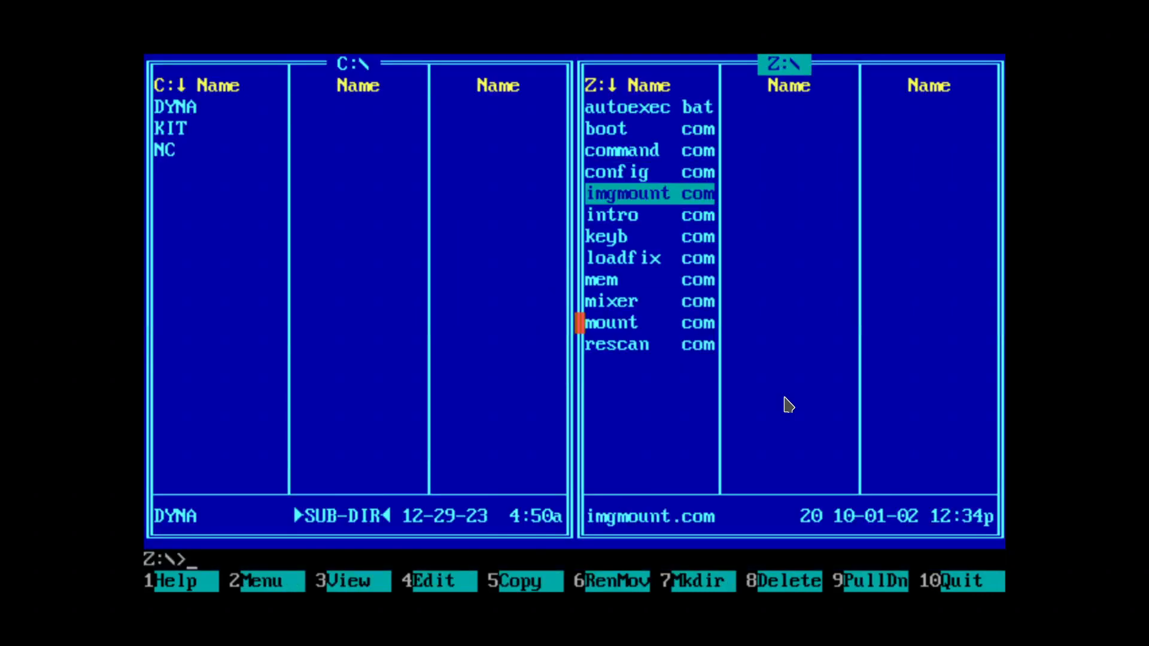
# Step: Look through the remaining commands on drive Z: to the end of the list and highlight mount.com
pyautogui.press('Down')
pyautogui.press('Down')
pyautogui.press('Down')
pyautogui.press('Down')
pyautogui.press('End')
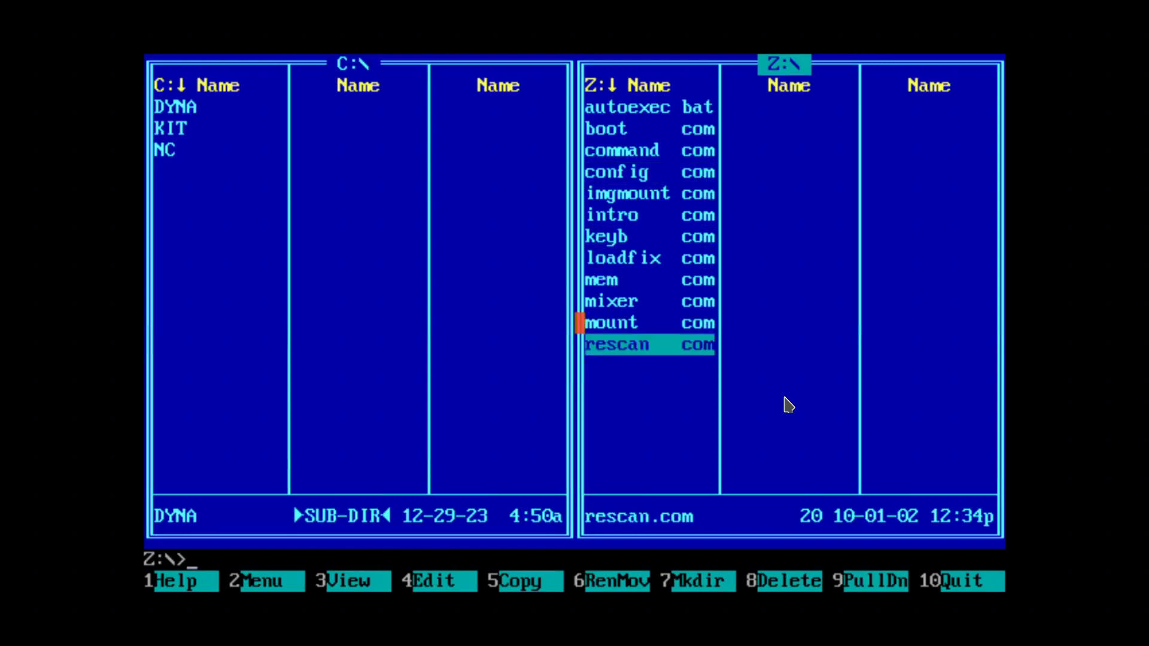
pyautogui.press('Up')
pyautogui.press('Up')
pyautogui.press('Down')
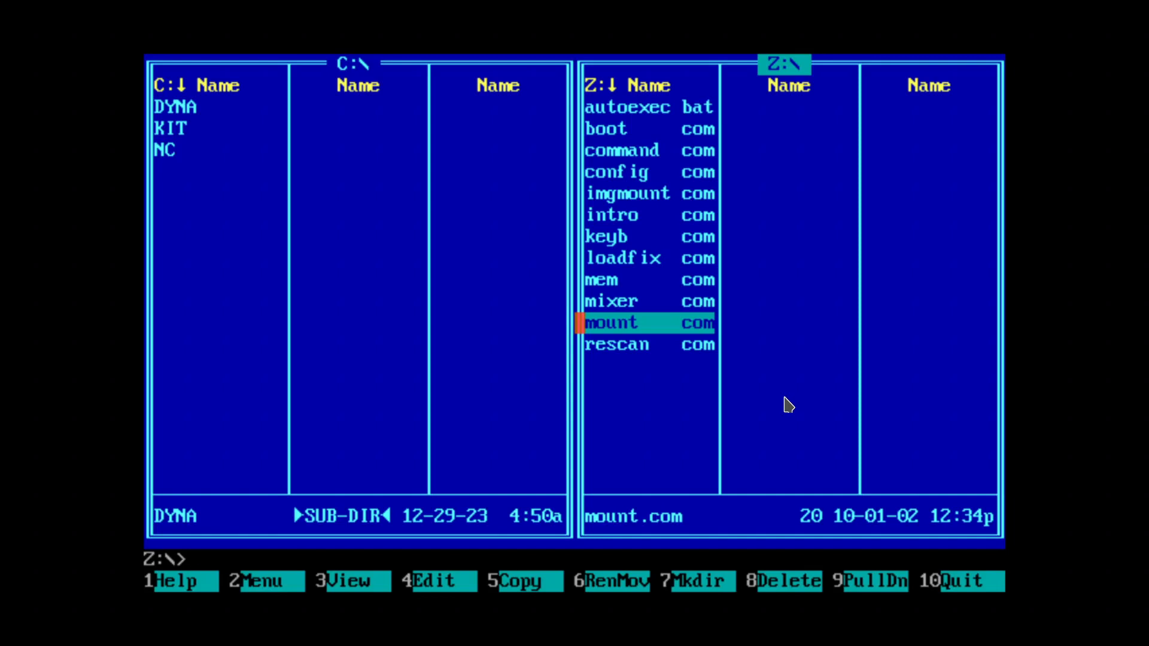
# Step: Go back over the built-in commands on drive Z:, examining imgmount.com, intro.com and keyb.com, and stop on command.com
pyautogui.press('Up')
pyautogui.press('Up')
pyautogui.press('Up')
pyautogui.press('Up')
pyautogui.press('Up')
pyautogui.press('Up')
pyautogui.press('Up')
pyautogui.press('Up')
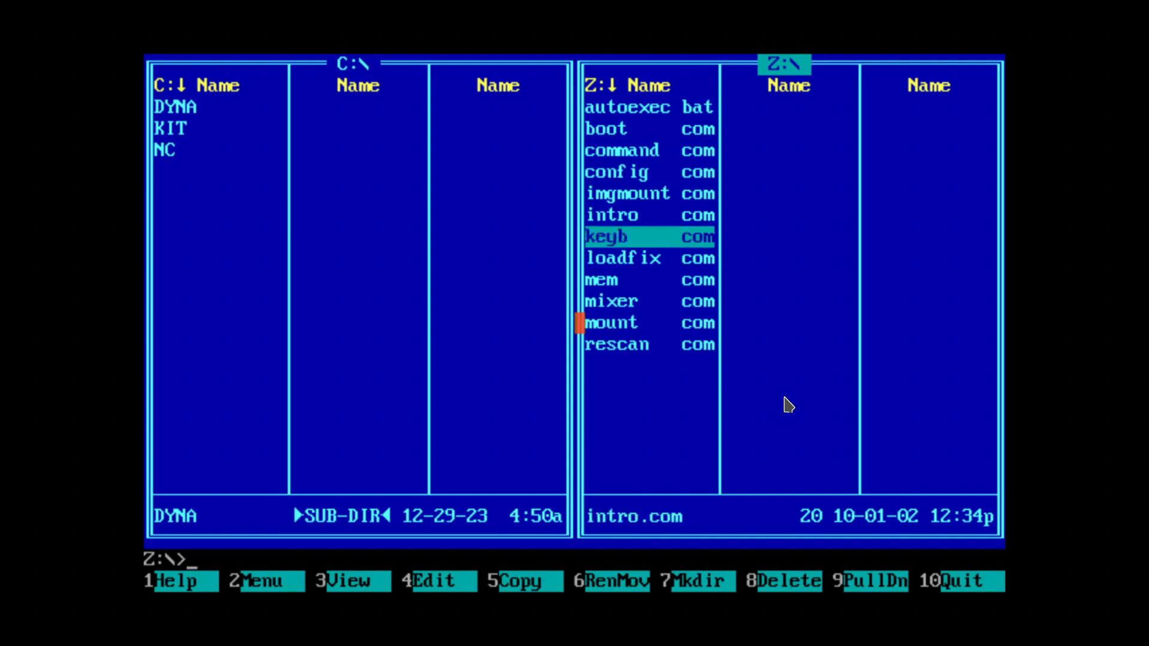
pyautogui.press('Down')
pyautogui.press('Down')
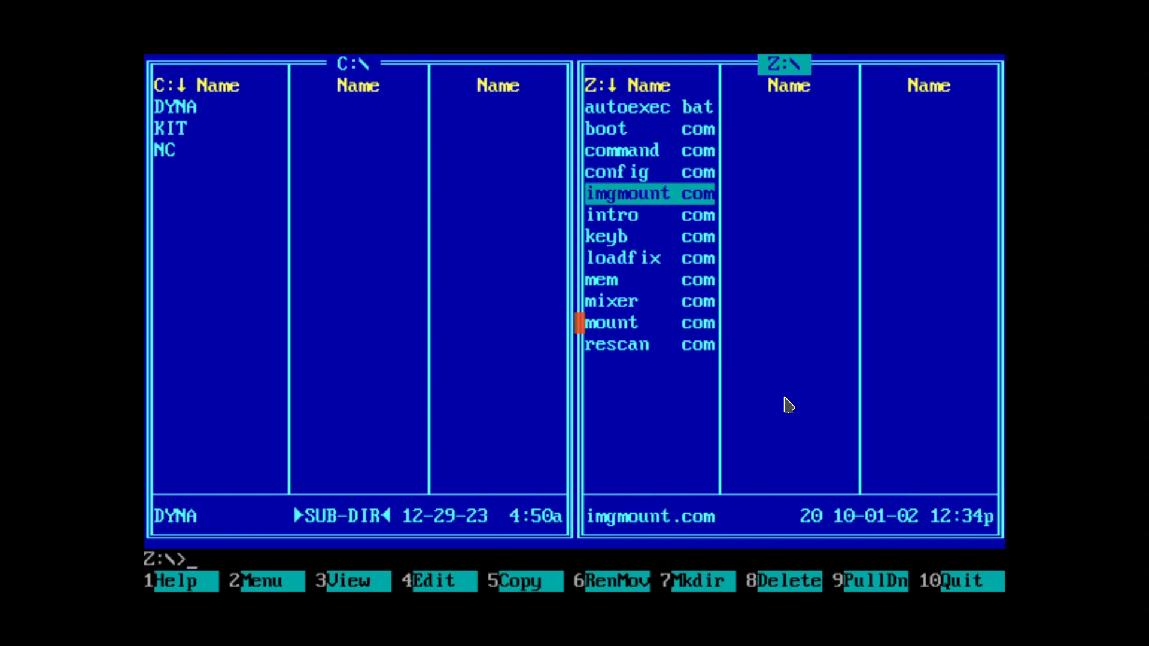
pyautogui.press('Down')
pyautogui.press('Down')
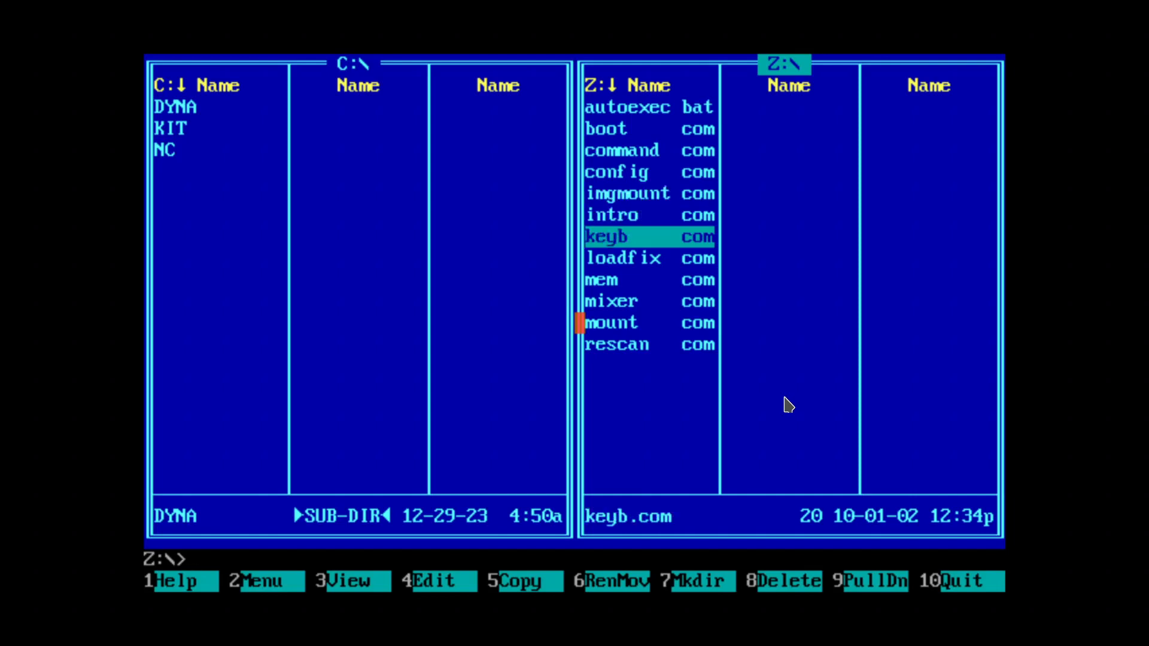
pyautogui.press('Up')
pyautogui.press('Up')
pyautogui.press('Up')
pyautogui.press('Up')
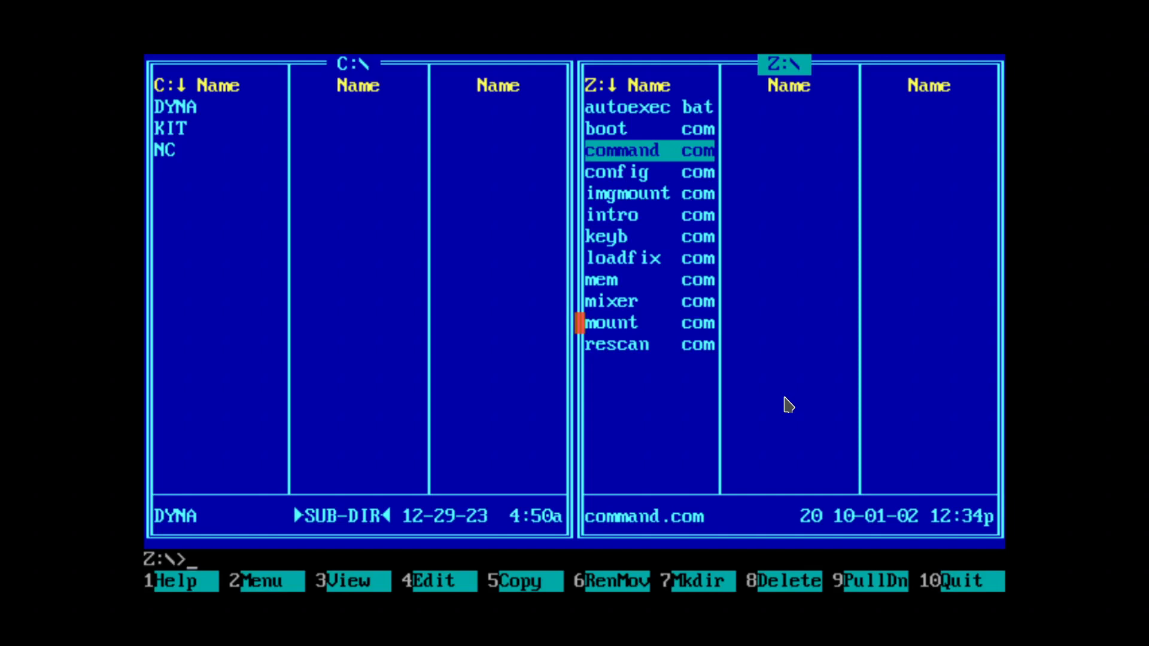
# Step: Quit Norton Commander and close DOSBox with the exit command
pyautogui.press('F10')
pyautogui.press('Return')
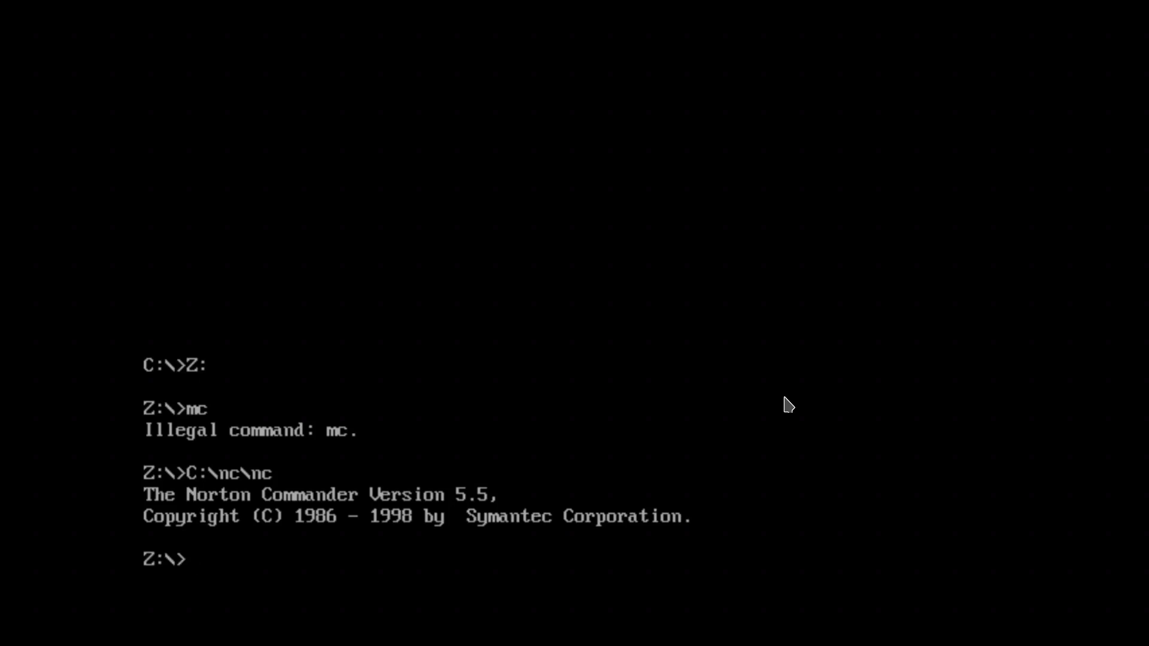
pyautogui.write('exit')
pyautogui.press('Return')
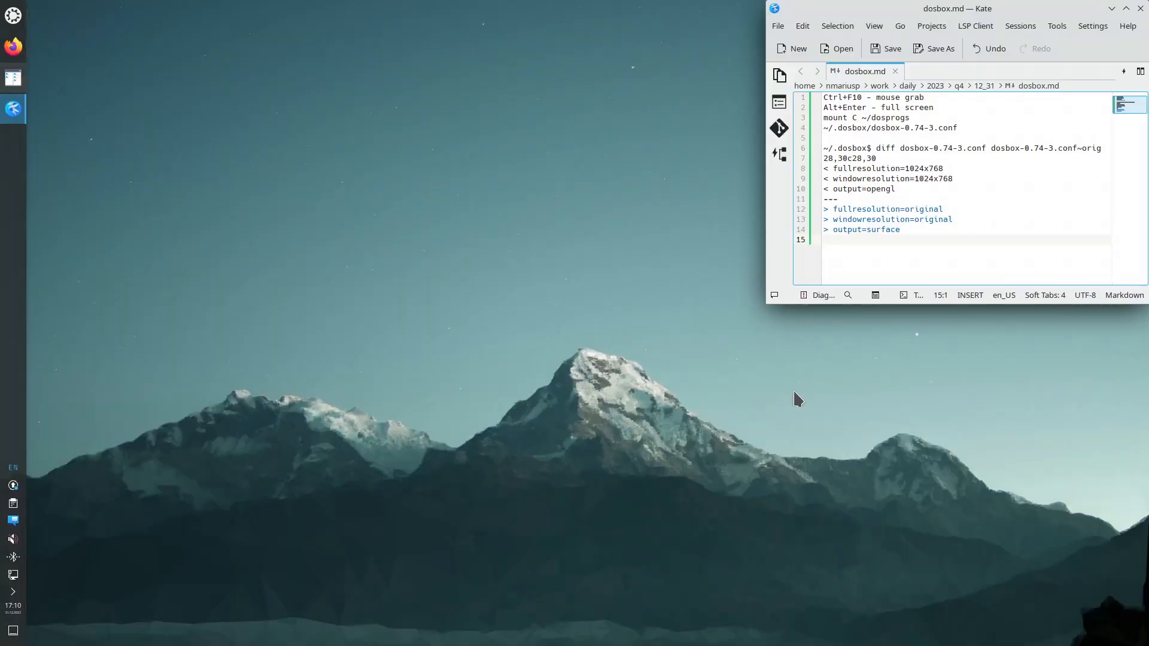
# Step: Switch to Firefox, check the Google results for wiki dosbox and return to the DOSBox Wikipedia article
pyautogui.hotkey('alt', 'Tab')
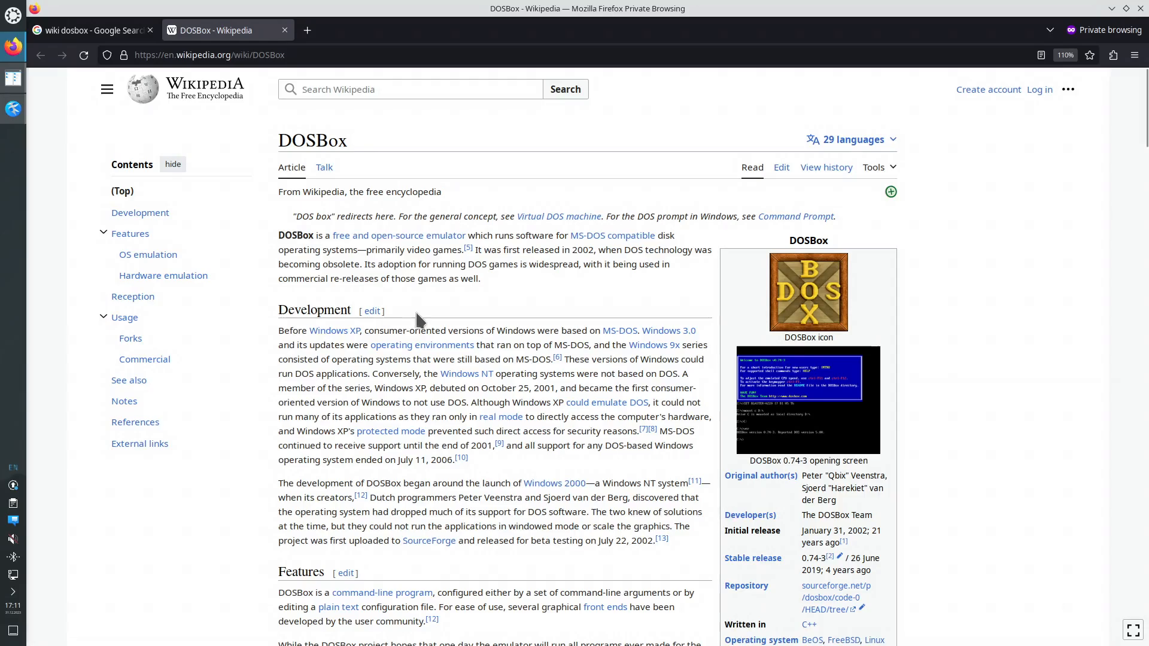
pyautogui.click(107, 30)
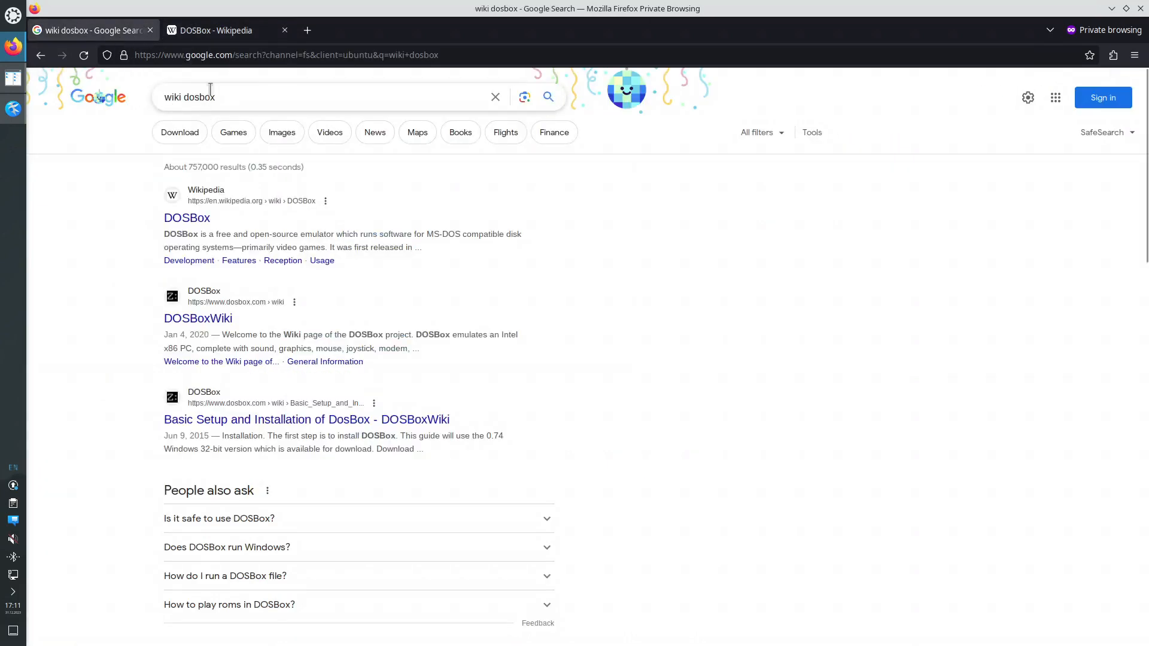
pyautogui.click(206, 30)
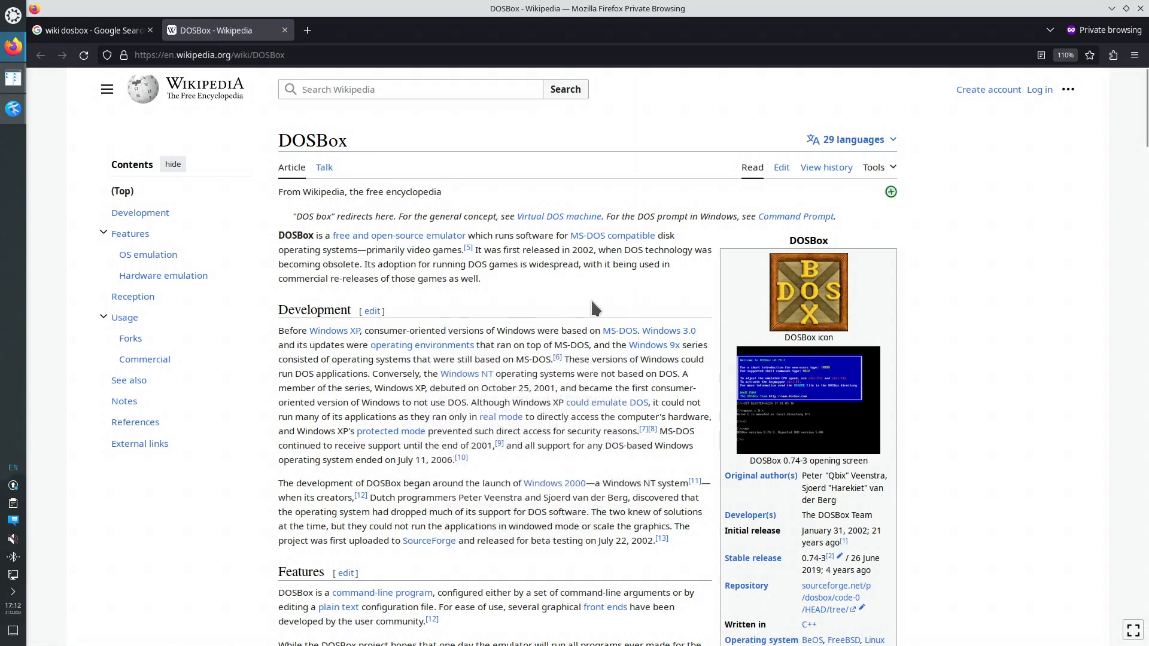
# Step: Examine the stable release entry in the DOSBox infobox and highlight the initial release date
pyautogui.scroll(-3, 586, 302)
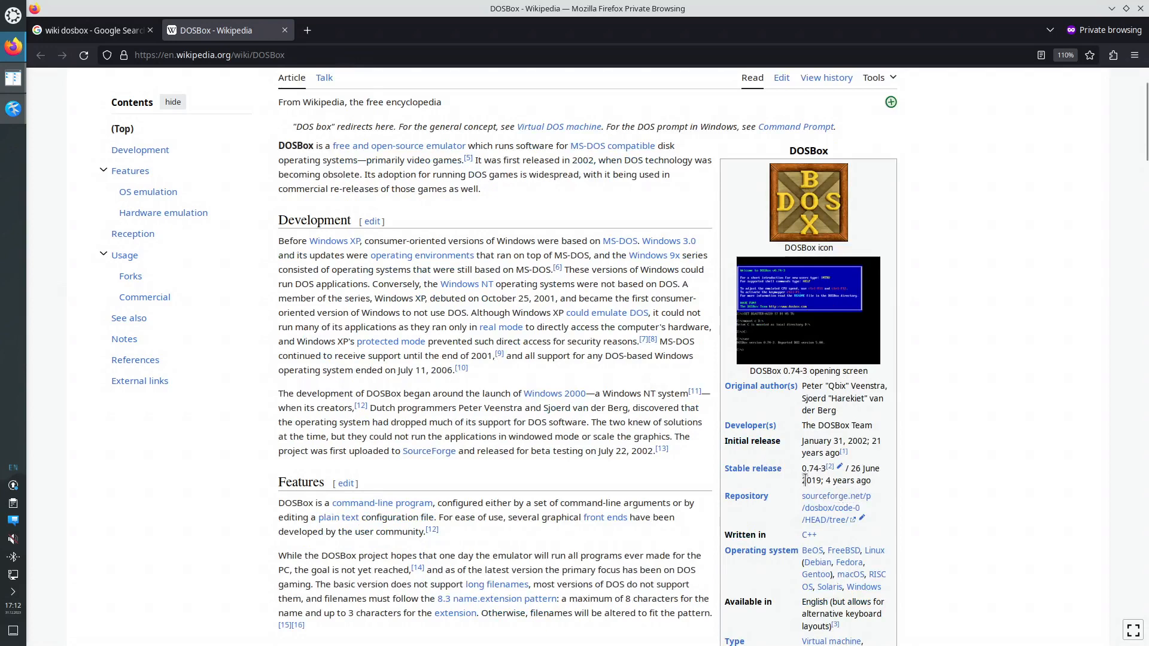
pyautogui.moveTo(802, 481); pyautogui.dragTo(824, 467)
pyautogui.click(815, 439)
pyautogui.moveTo(803, 441); pyautogui.dragTo(874, 437)
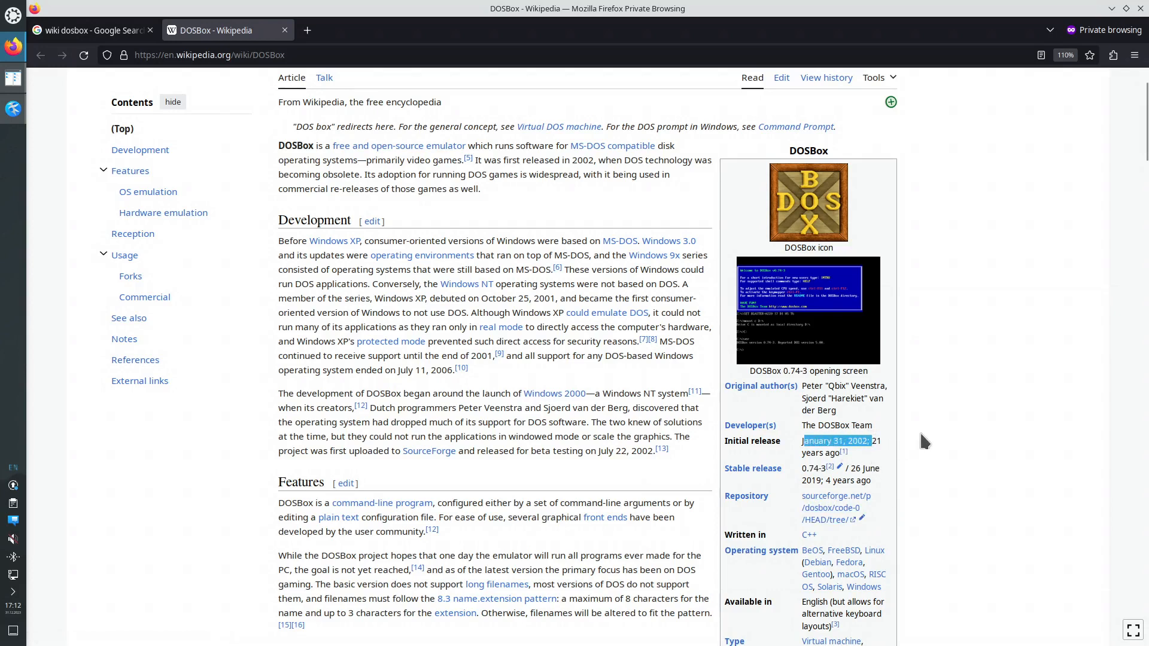
# Step: Read the Development, Features and OS emulation sections of the DOSBox article down to Hardware emulation
pyautogui.scroll(3, 931, 400)
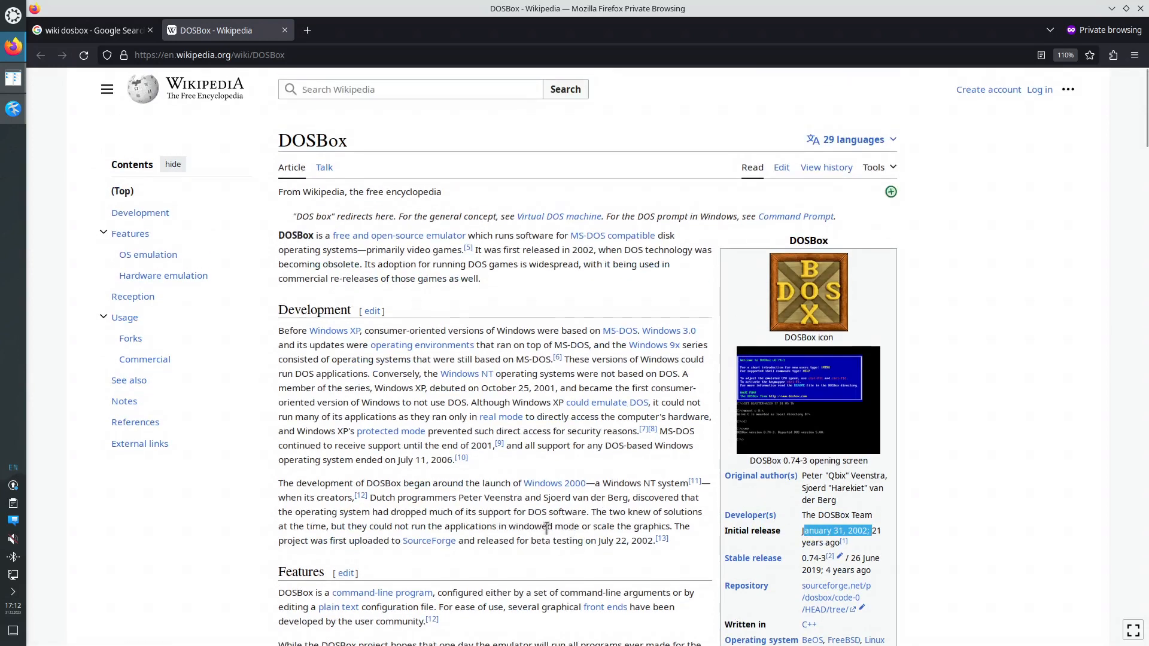
pyautogui.scroll(-3, 524, 508)
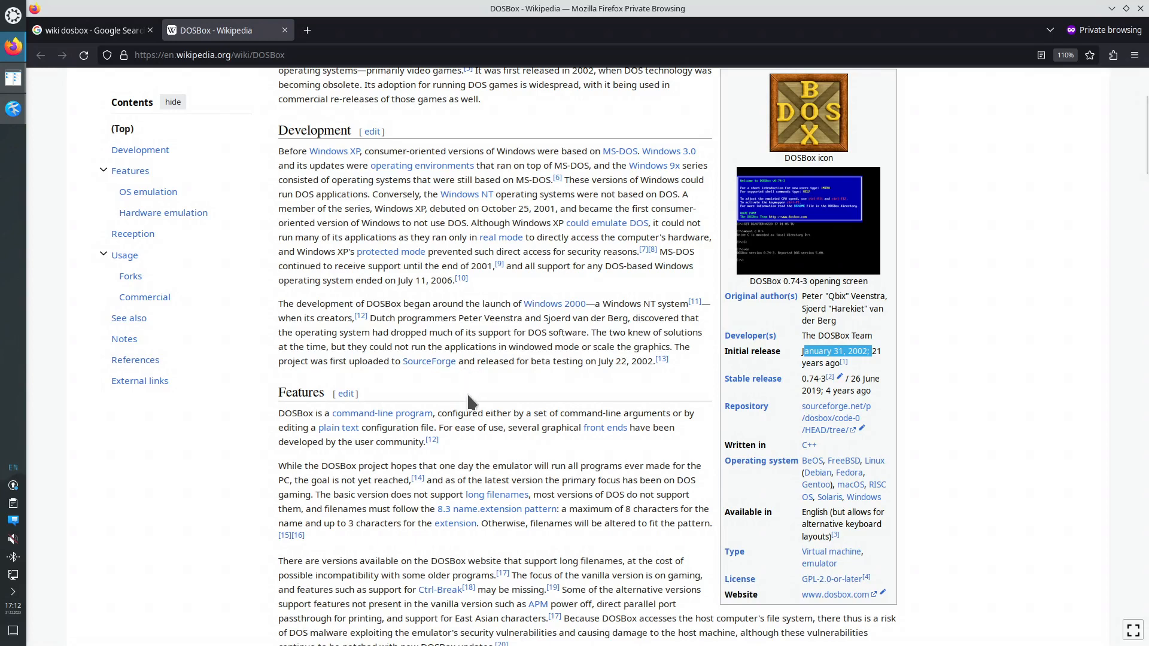
pyautogui.scroll(-3, 502, 432)
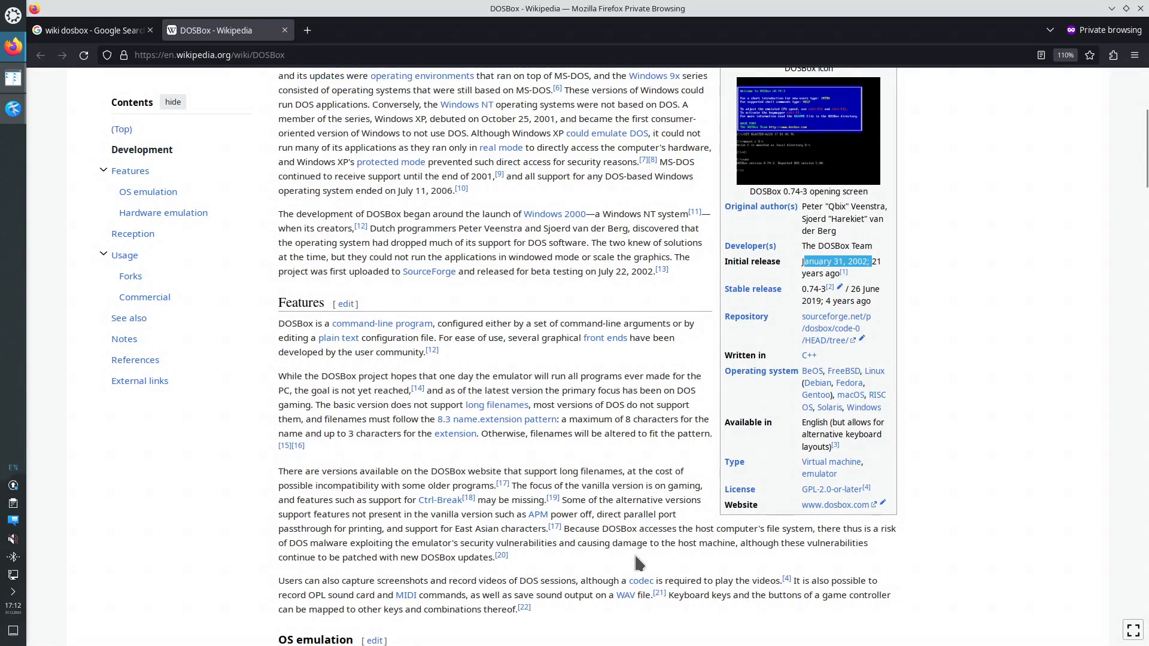
pyautogui.scroll(-3, 622, 553)
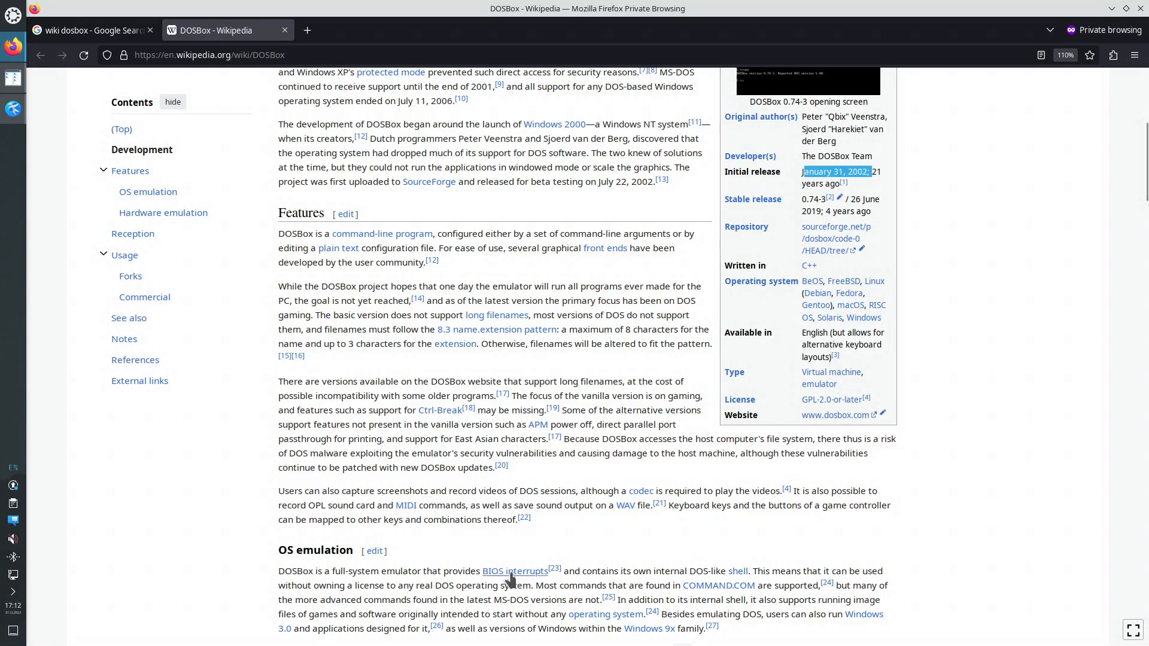
pyautogui.scroll(-3, 518, 578)
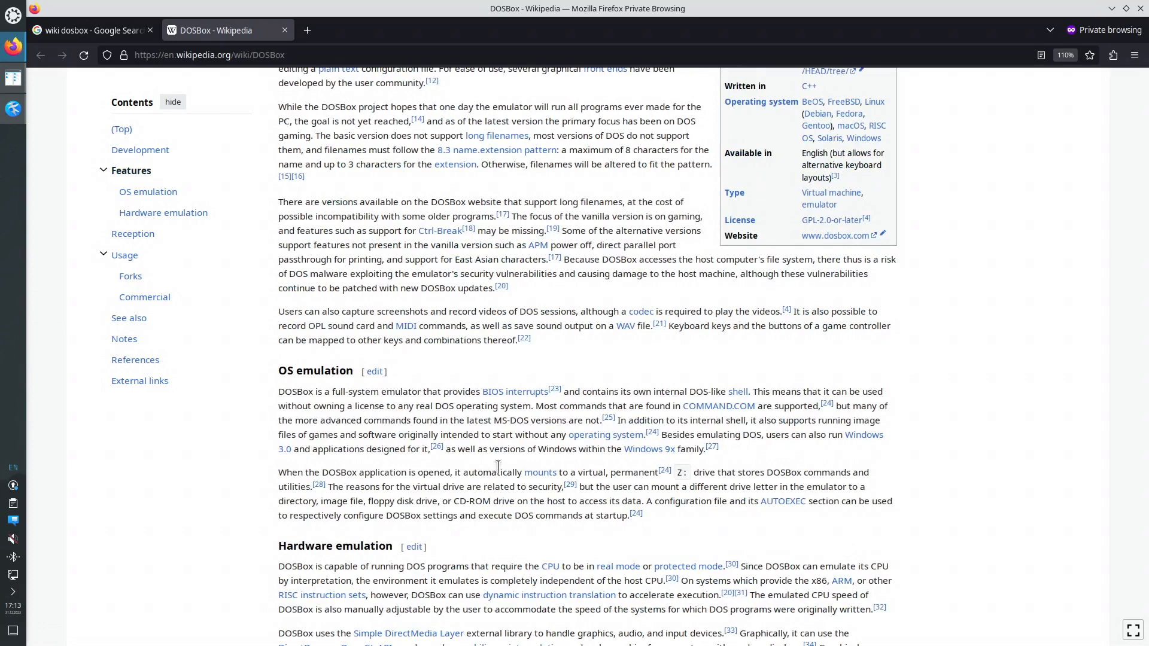
pyautogui.scroll(-3, 498, 488)
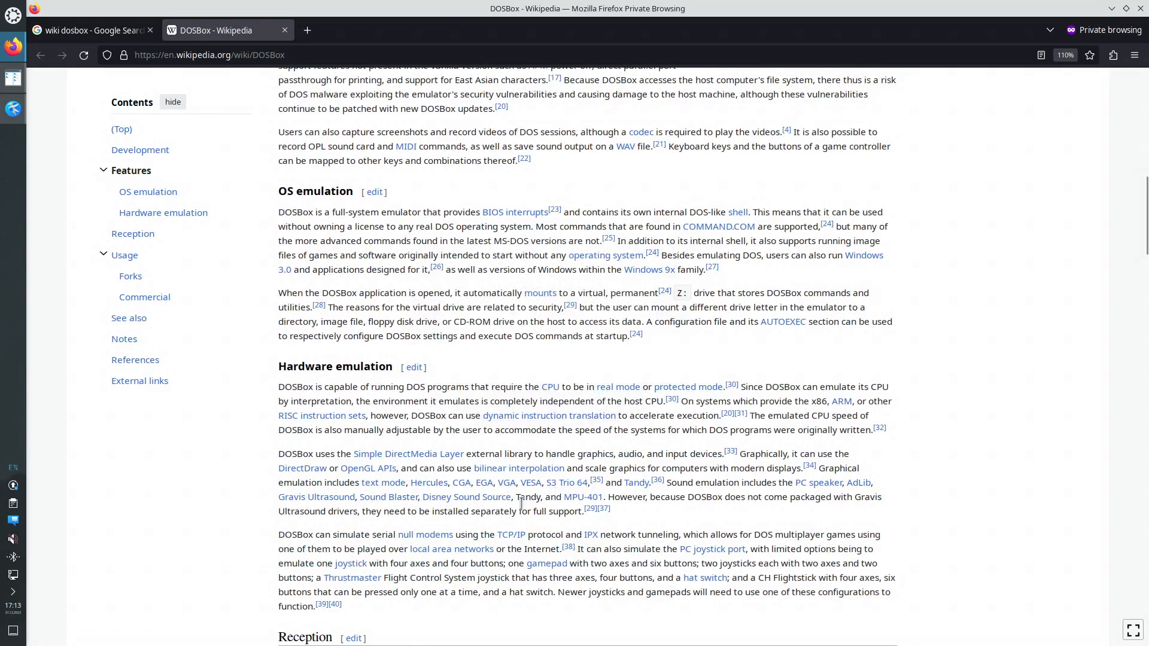
# Step: Highlight the supported graphics modes and the sound emulation list in the Hardware emulation section, and clear the selection
pyautogui.moveTo(312, 482); pyautogui.dragTo(615, 482)
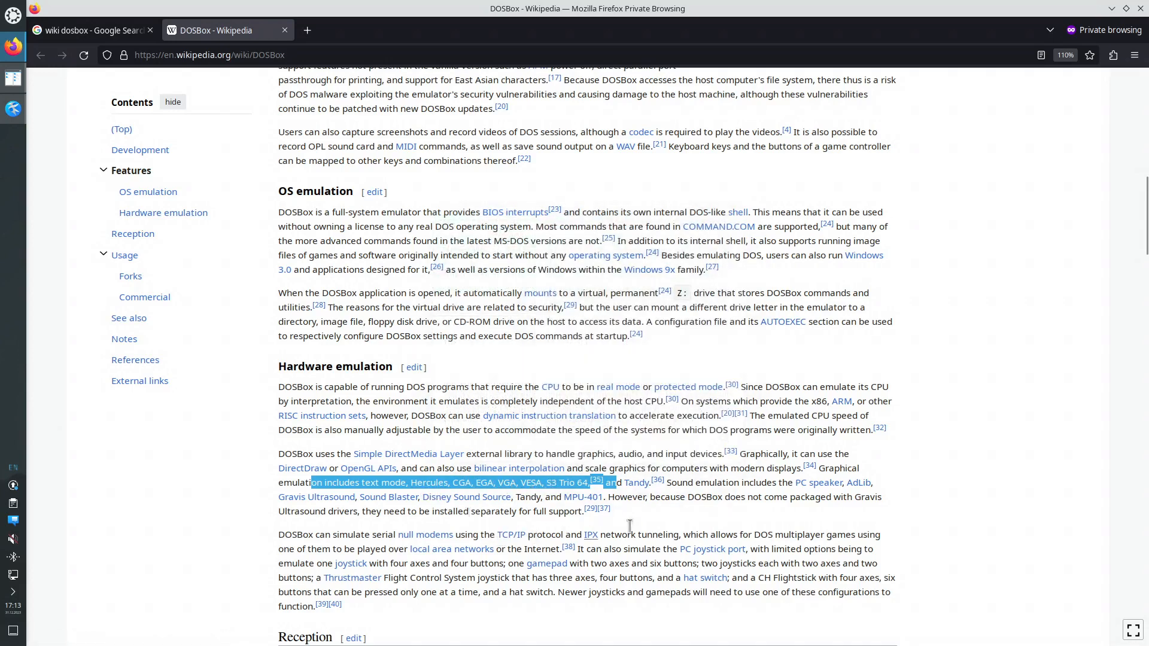
pyautogui.click(745, 483)
pyautogui.moveTo(750, 484); pyautogui.dragTo(533, 501)
pyautogui.click(533, 502)
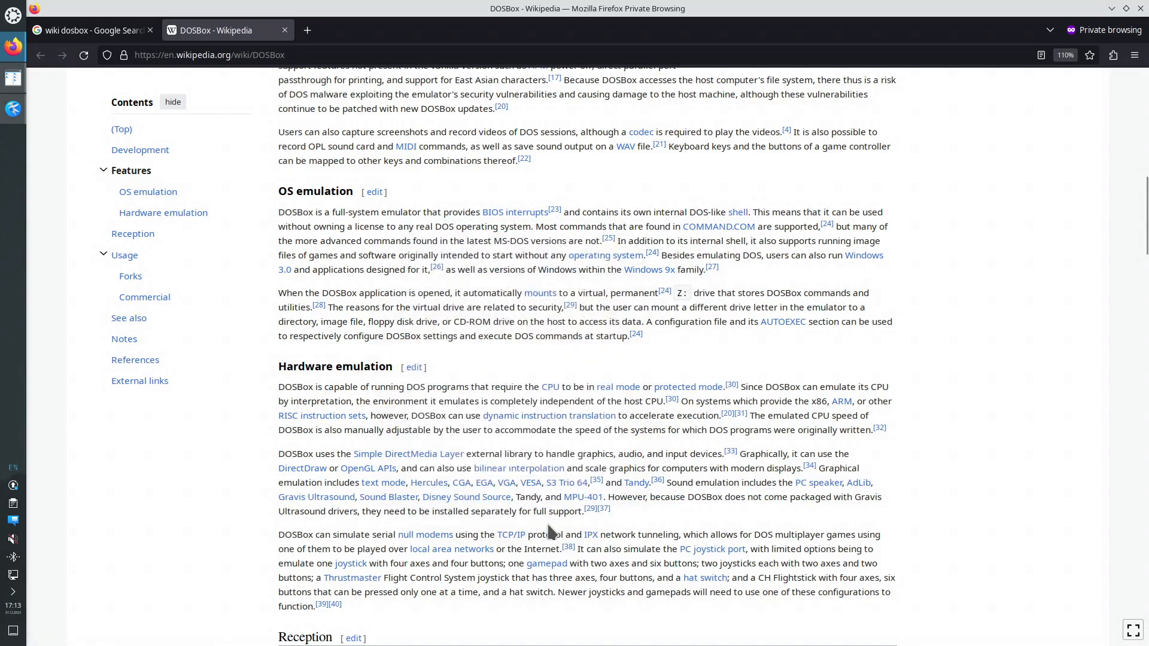
# Step: Highlight the PC joystick port and CH Flightstick mentions in the last Hardware emulation paragraph
pyautogui.scroll(-3, 536, 577)
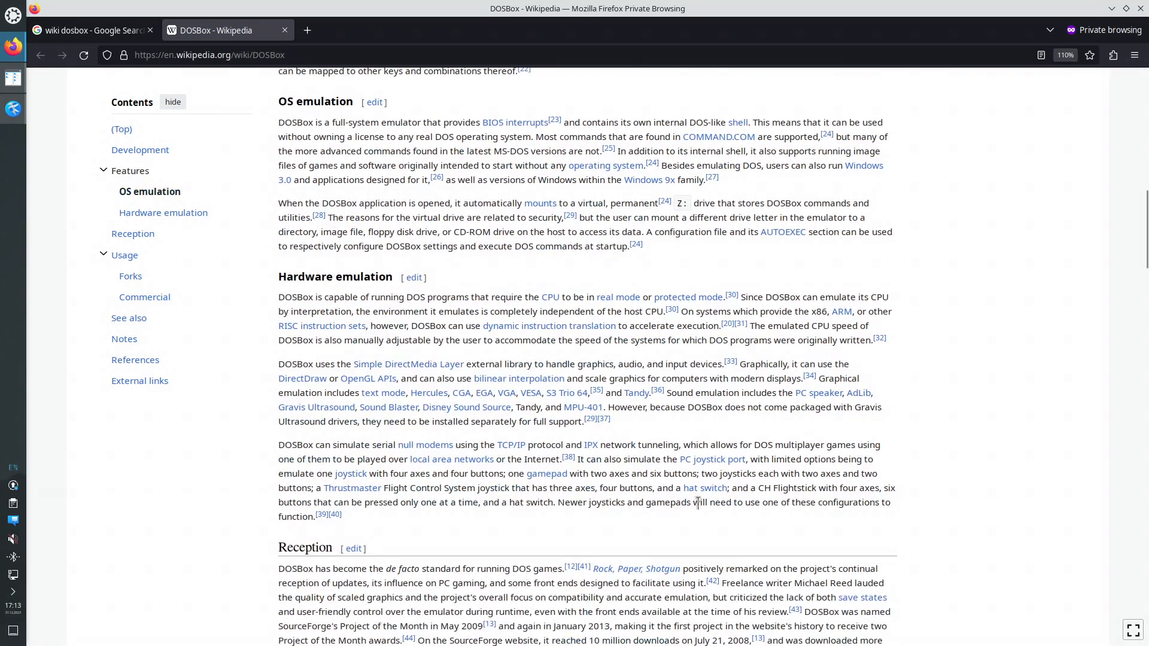
pyautogui.moveTo(661, 460); pyautogui.dragTo(772, 460)
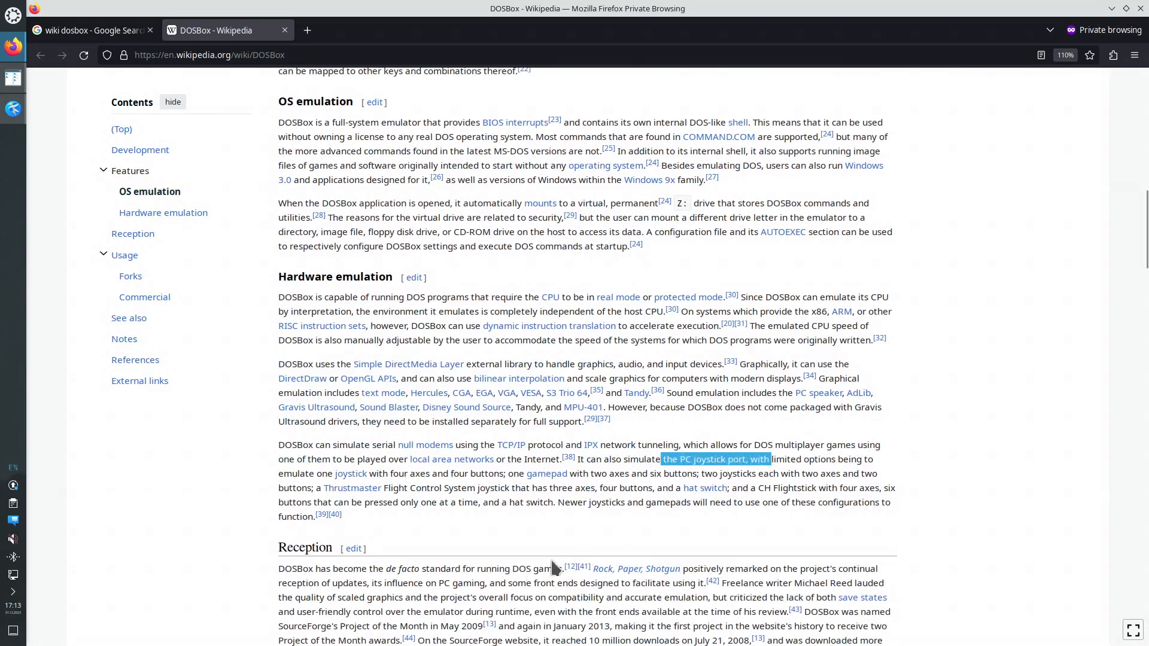
pyautogui.click(751, 486)
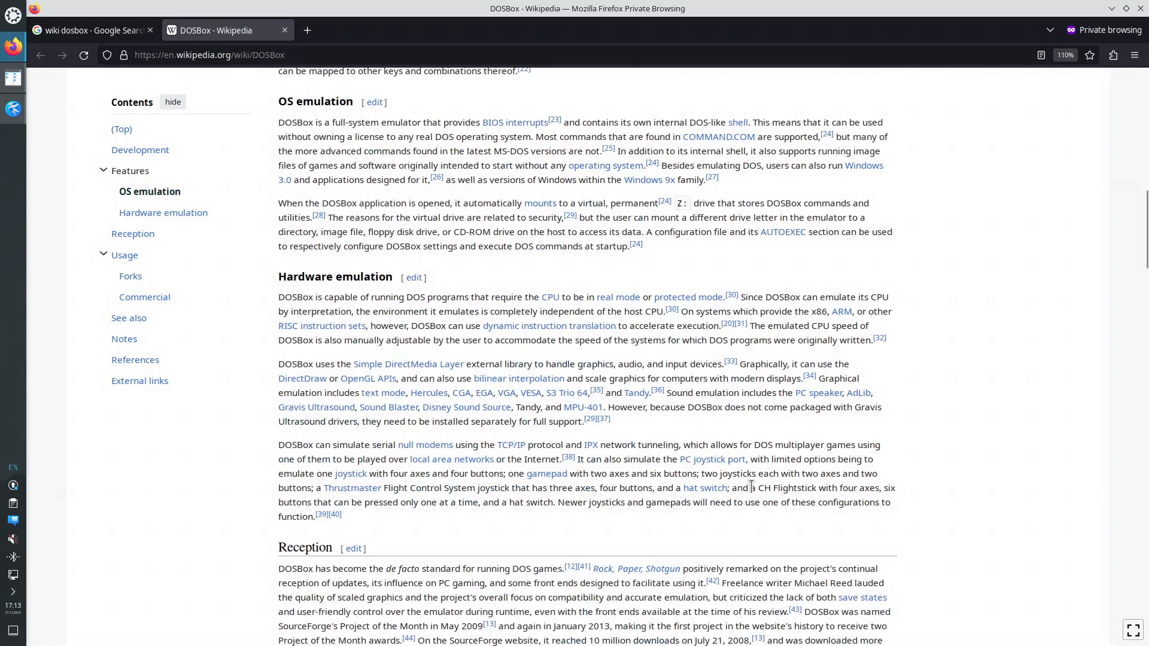
pyautogui.moveTo(752, 486); pyautogui.dragTo(831, 486)
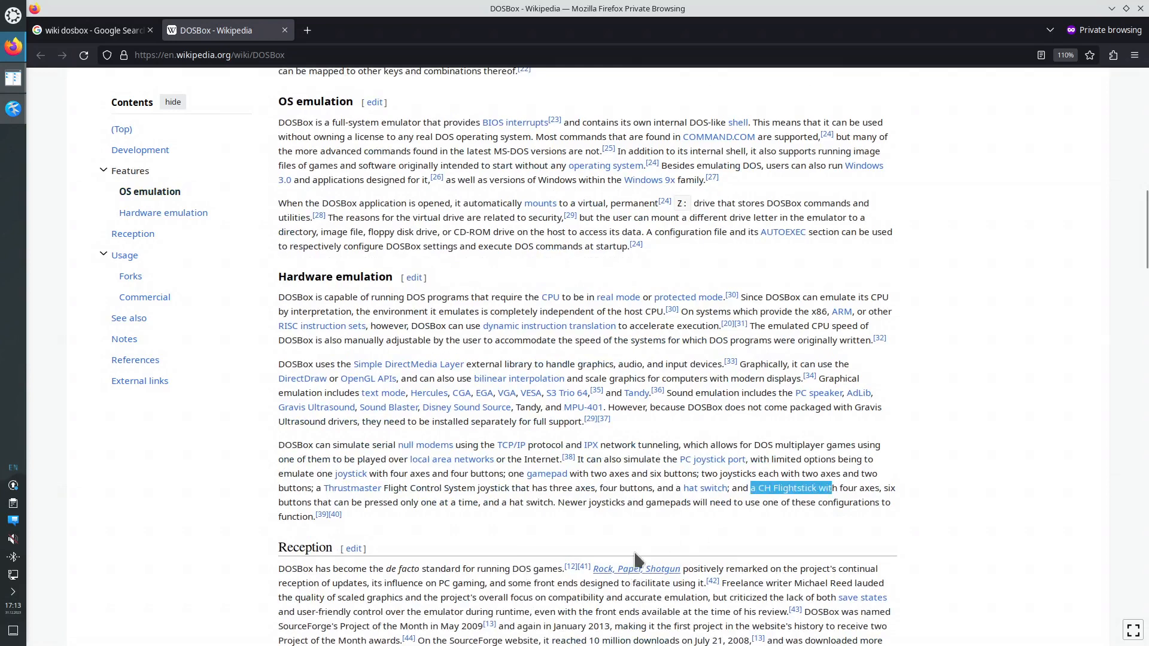
# Step: Look over the Reception and Usage sections and go back up to the Development section
pyautogui.scroll(-1, 632, 556)
pyautogui.scroll(-3, 632, 536)
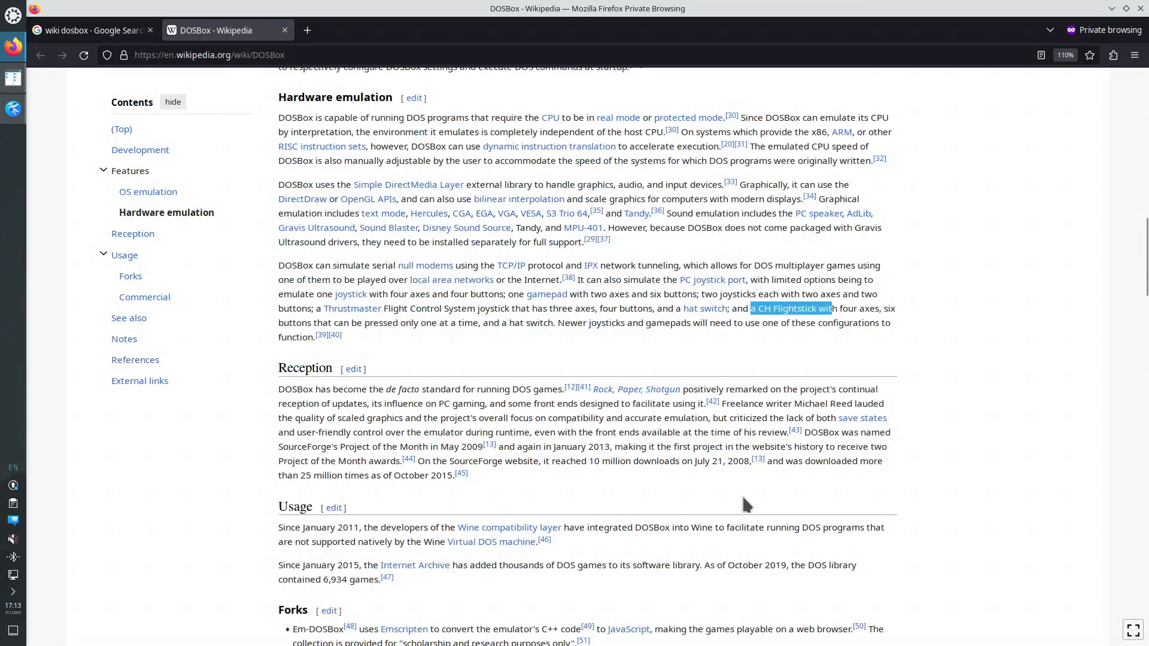
pyautogui.scroll(8, 737, 514)
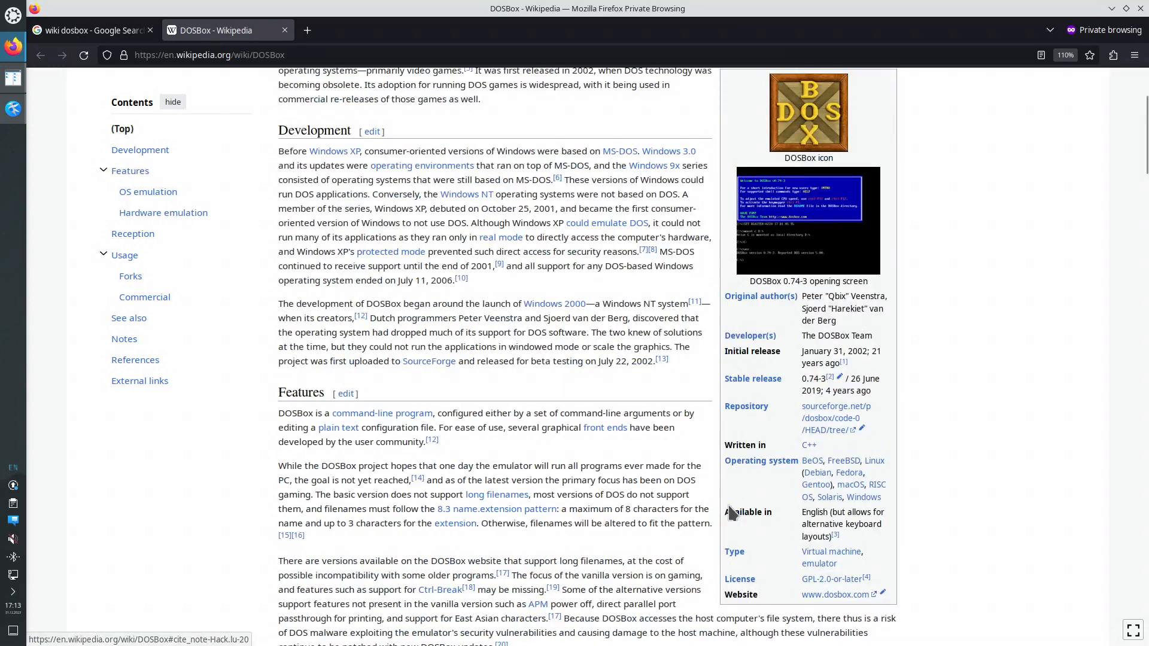
# Step: Open the official DOSBox website from the article's infobox in a new tab and highlight its latest version number
pyautogui.rightClick(842, 597)
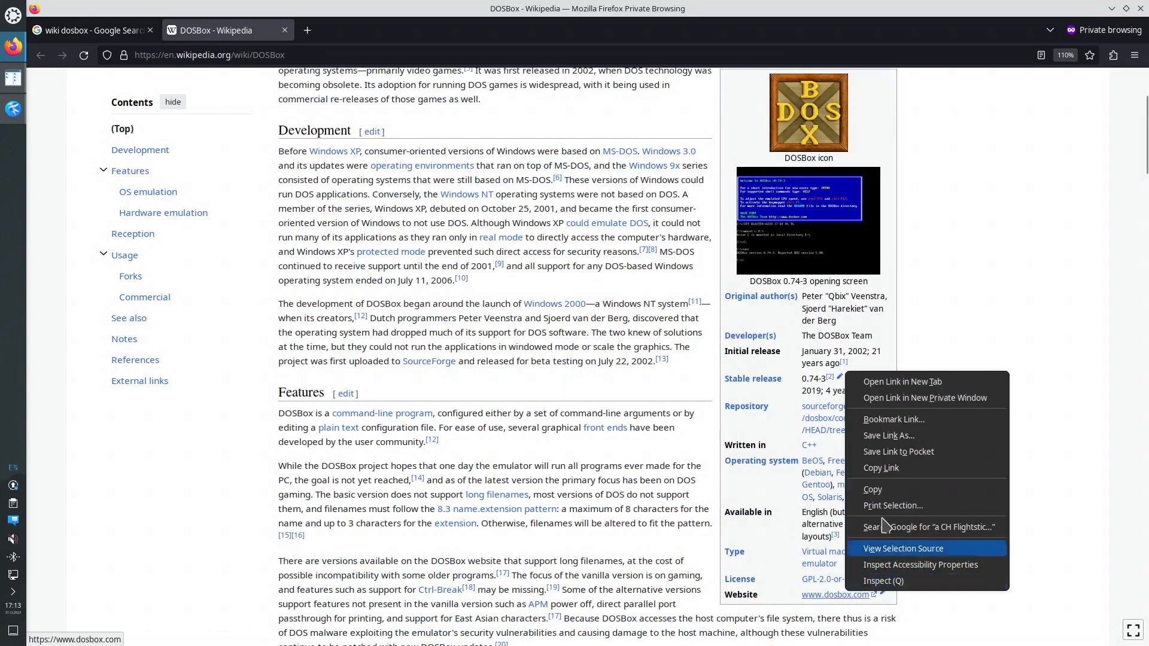
pyautogui.click(900, 389)
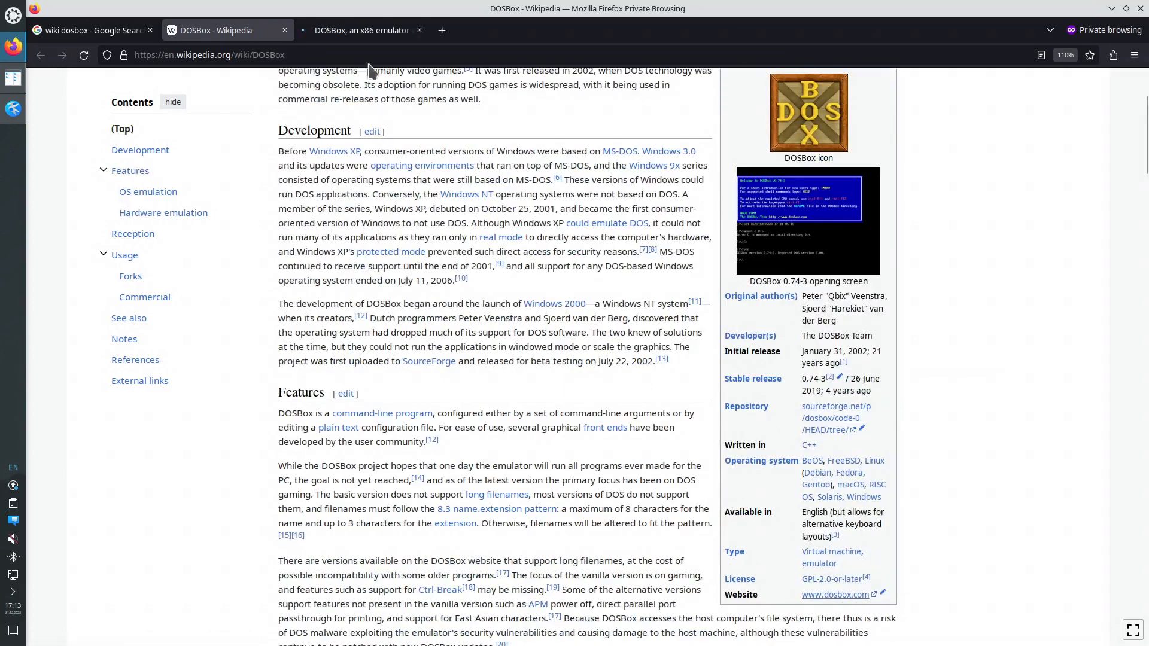
pyautogui.click(370, 33)
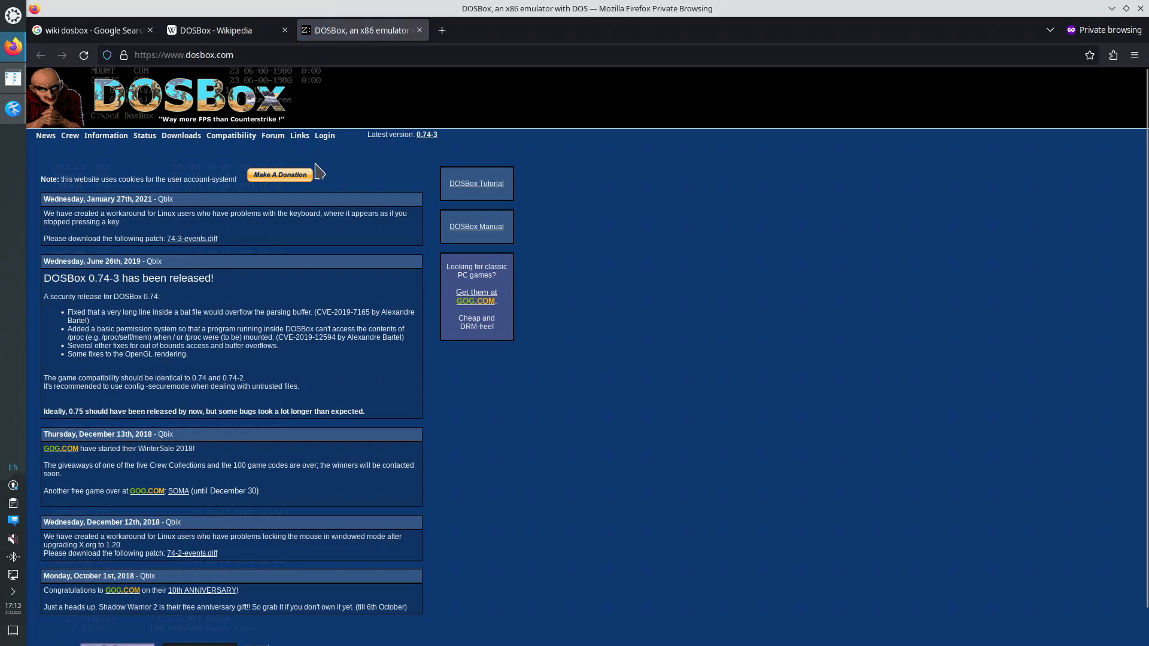
pyautogui.moveTo(450, 142); pyautogui.dragTo(420, 150)
# Step: Tile the browser to the right half of the screen and start a root shell in Konsole with "sudo su", entering the account password
pyautogui.moveTo(448, 25); pyautogui.dragTo(1148, 221)
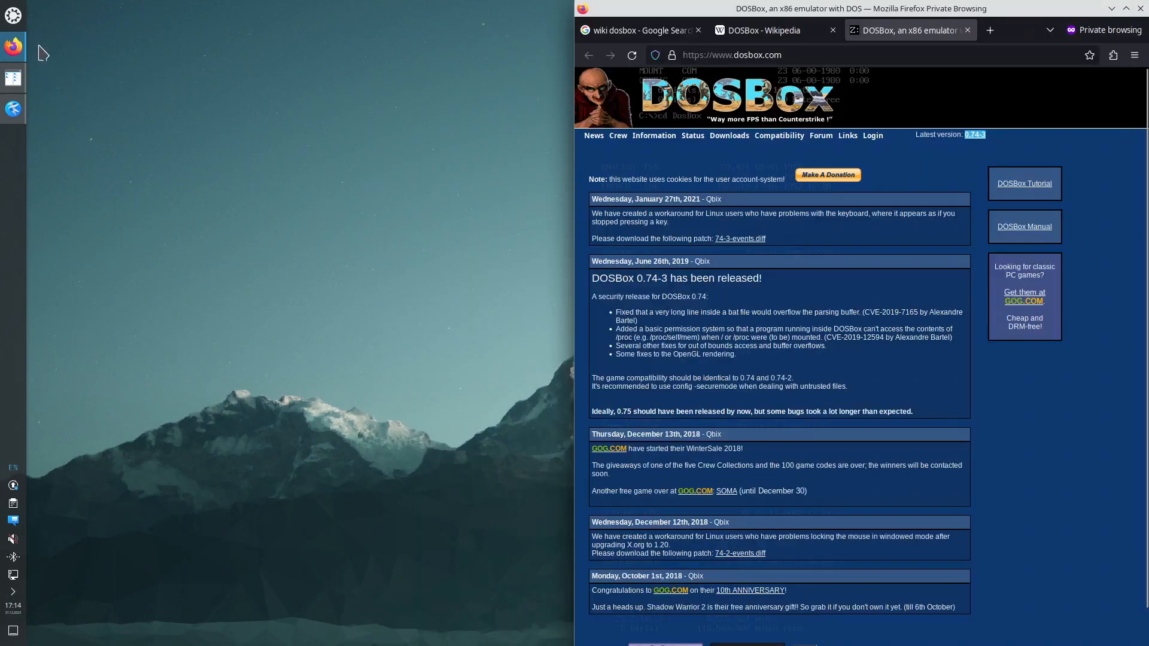
pyautogui.click(14, 15)
pyautogui.click(341, 57)
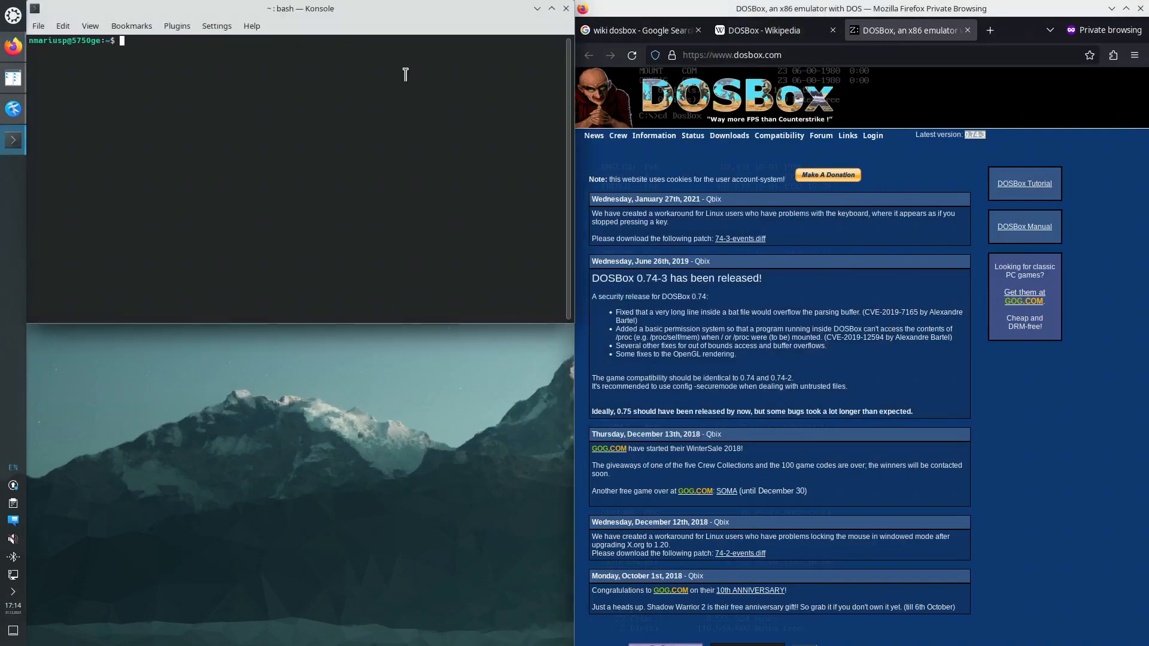
pyautogui.write('sudo su')
pyautogui.press('Return')
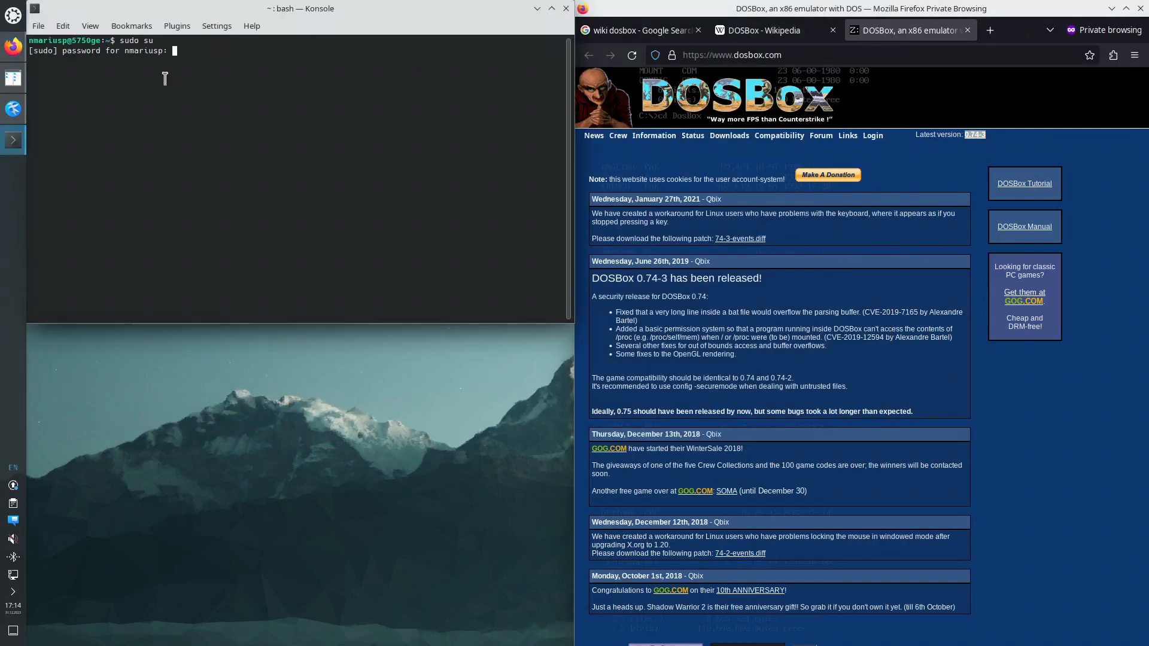
pyautogui.press('Return')
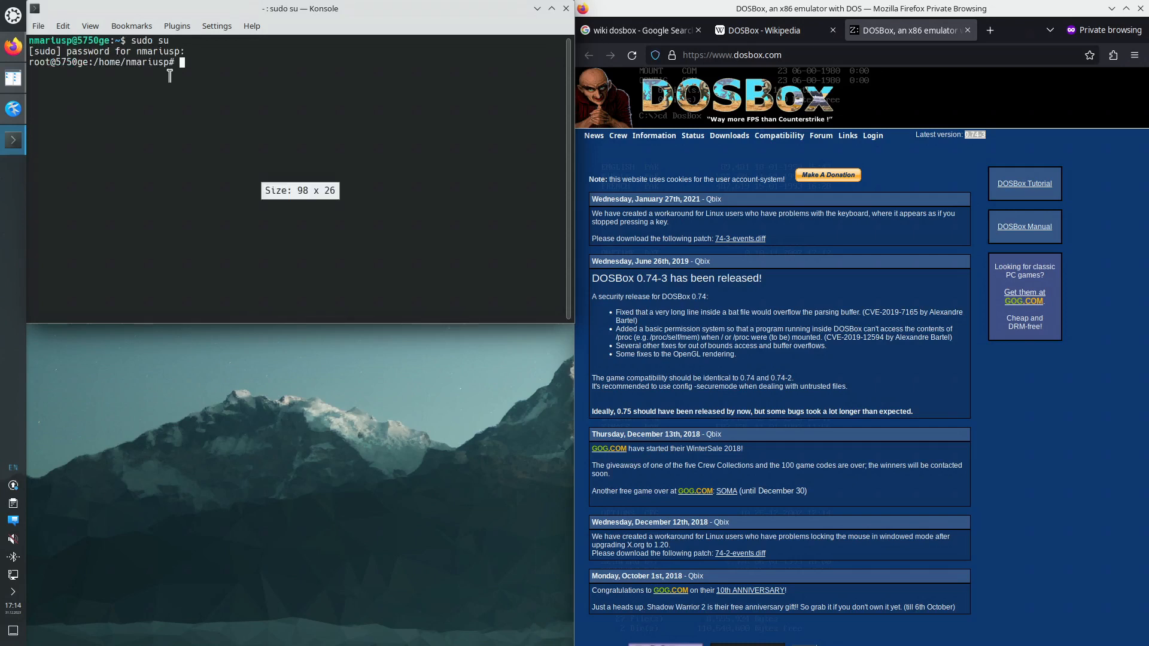
# Step: Search the package repository with "apt search dosbox | grep dosbox" and highlight the dosbox package name
pyautogui.write('apt search')
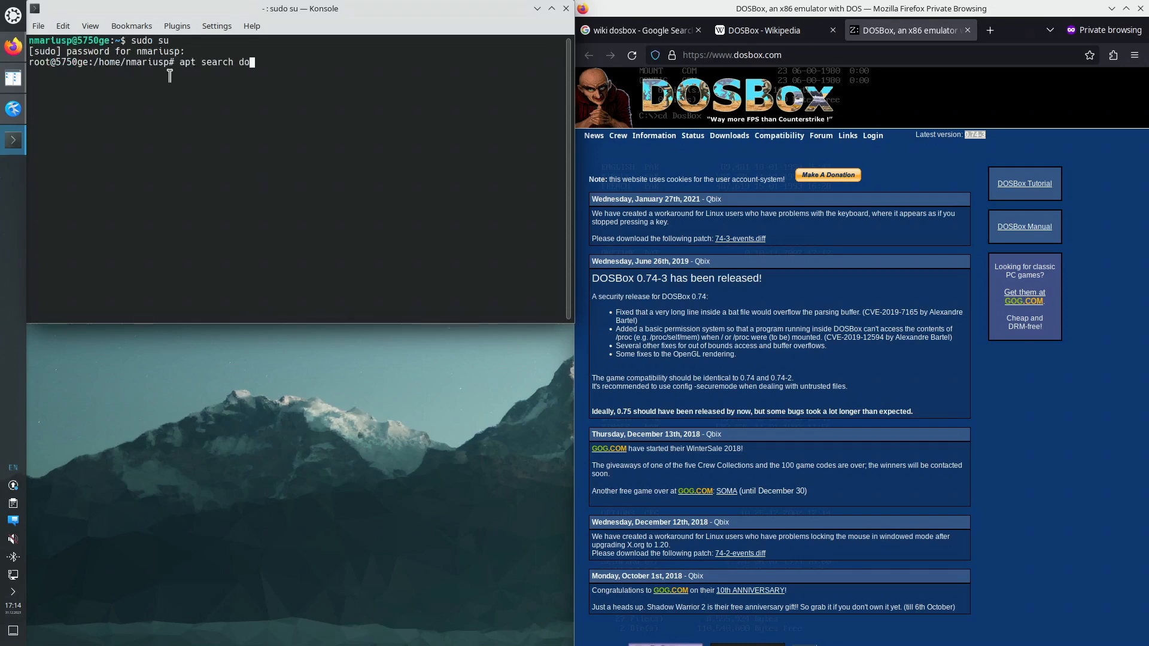
pyautogui.write(' dosbox | grep dosbox')
pyautogui.press('Return')
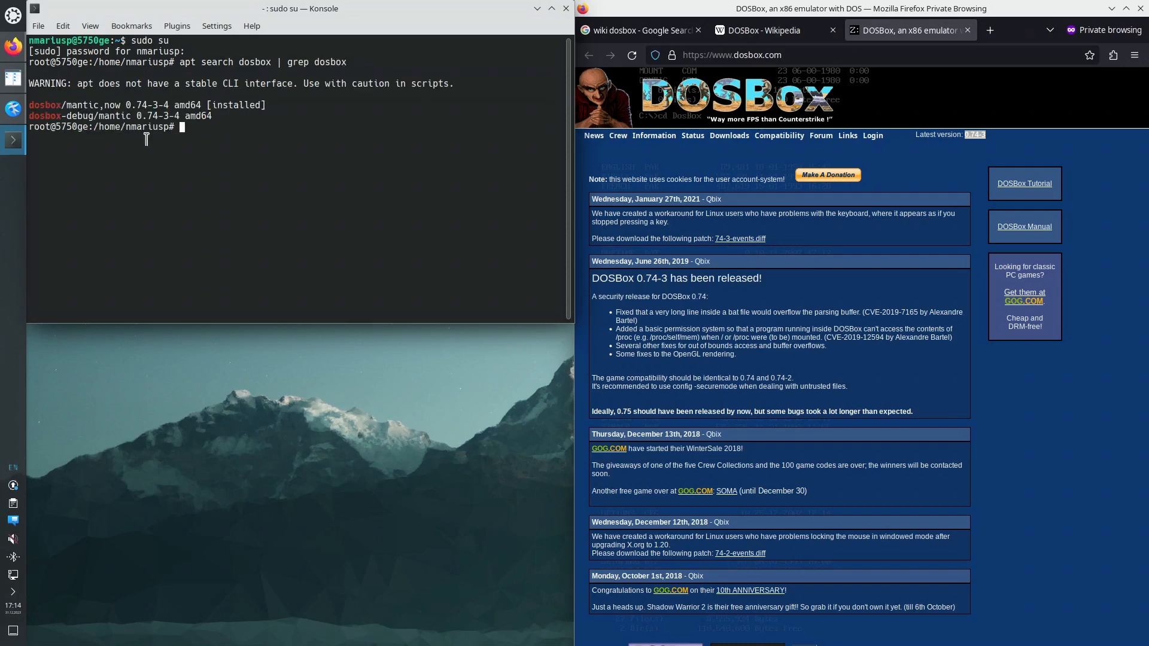
pyautogui.doubleClick(39, 104)
pyautogui.click(198, 131)
# Step: Run "apt install dosbox" to install the package and exit the root shell
pyautogui.write('apt install dosbox')
pyautogui.press('Return')
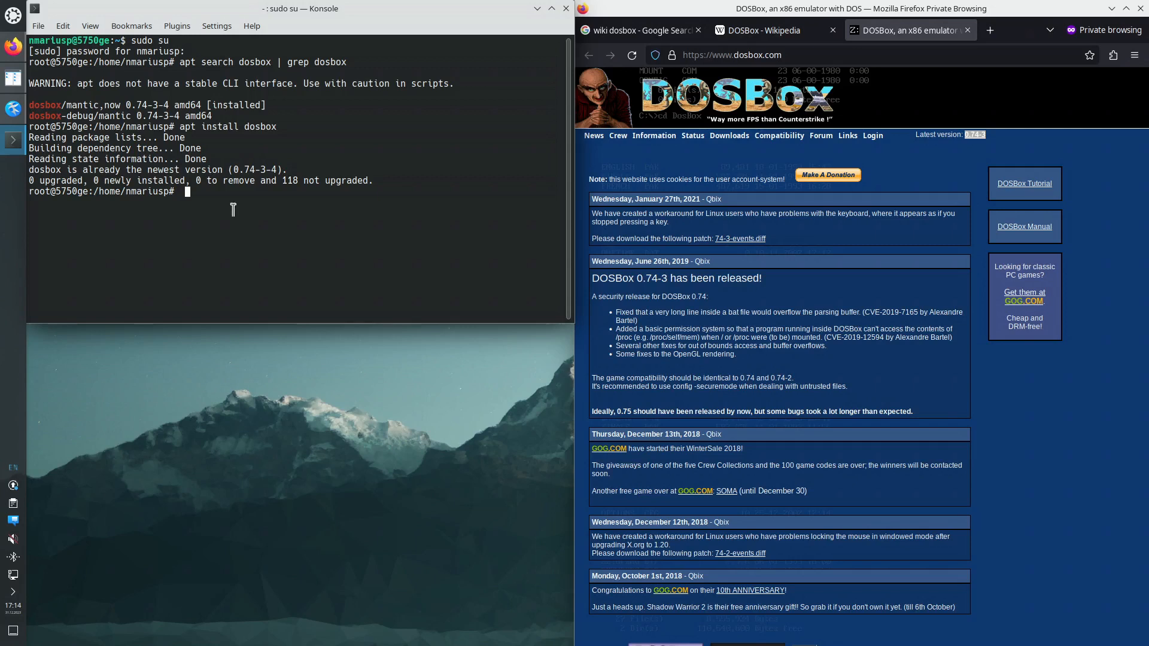
pyautogui.press('Return')
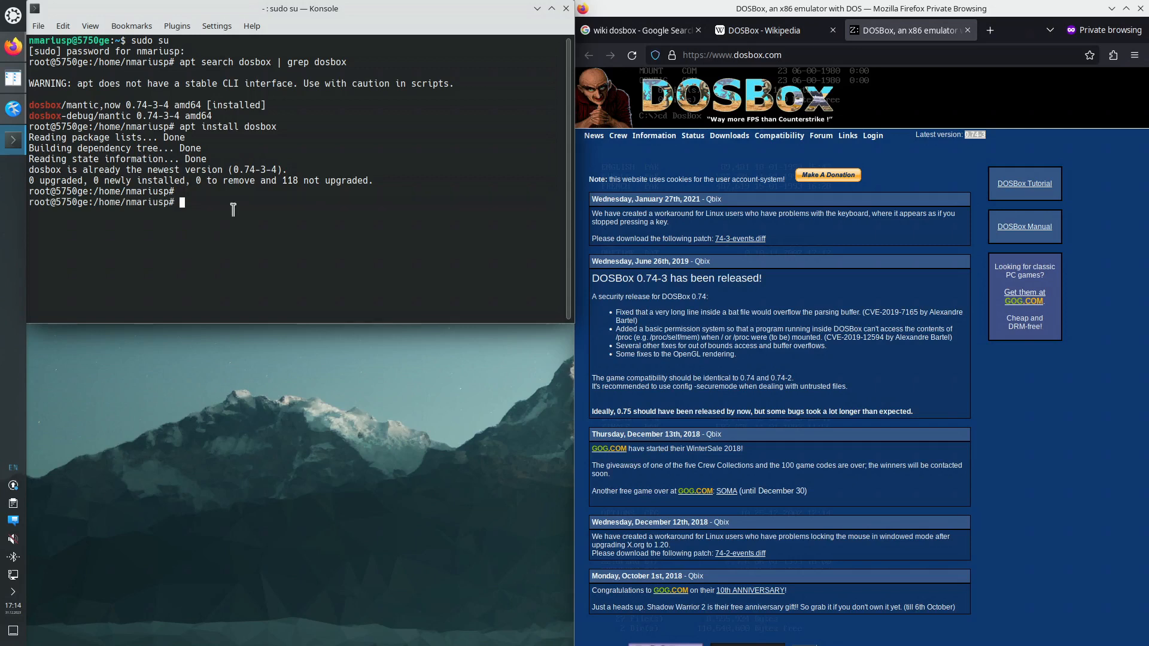
pyautogui.hotkey('ctrl', 'd')
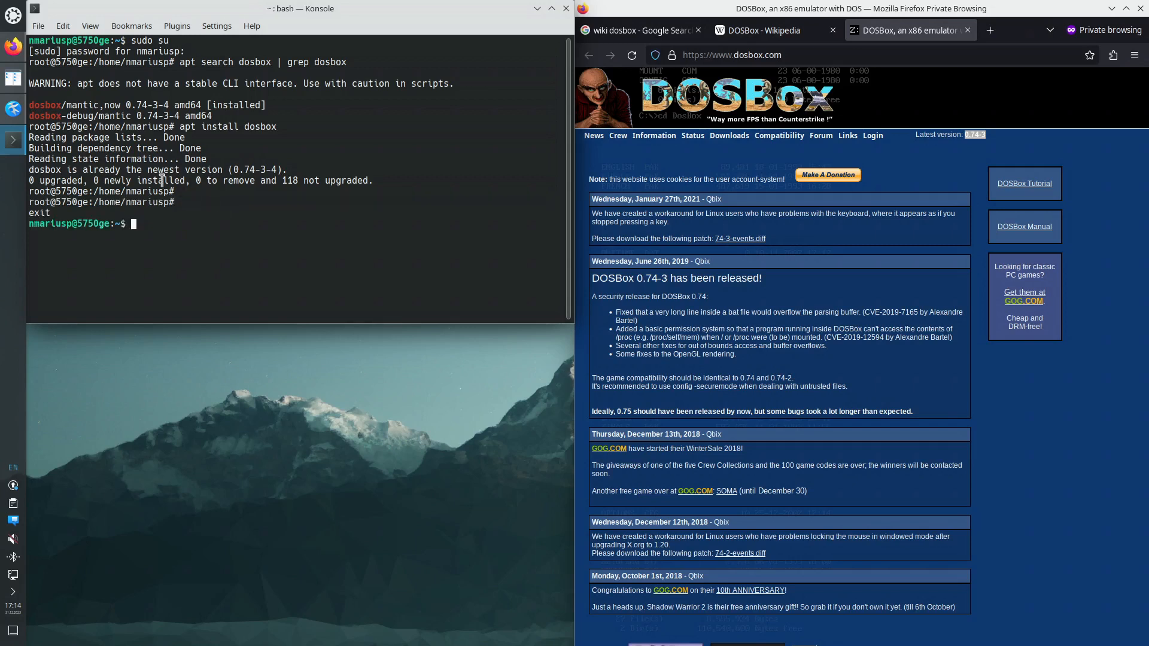
# Step: Search the application launcher for "do", start DOSBox Emulator, and move its window so it overlaps the terminal and browser
pyautogui.click(15, 17)
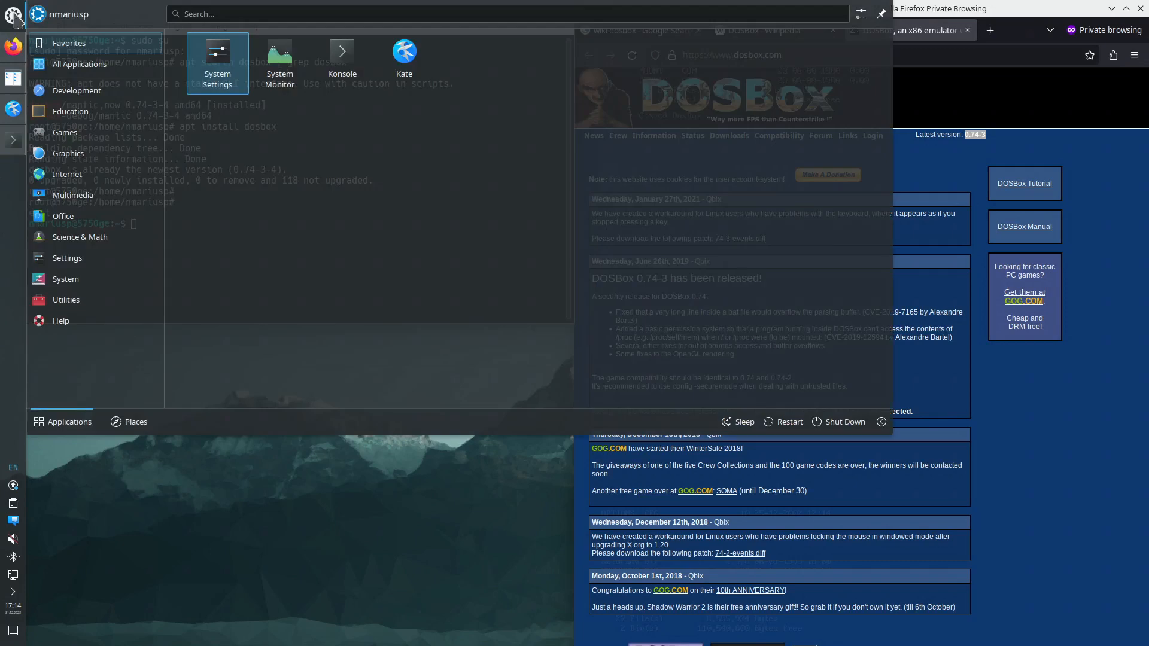
pyautogui.write('do')
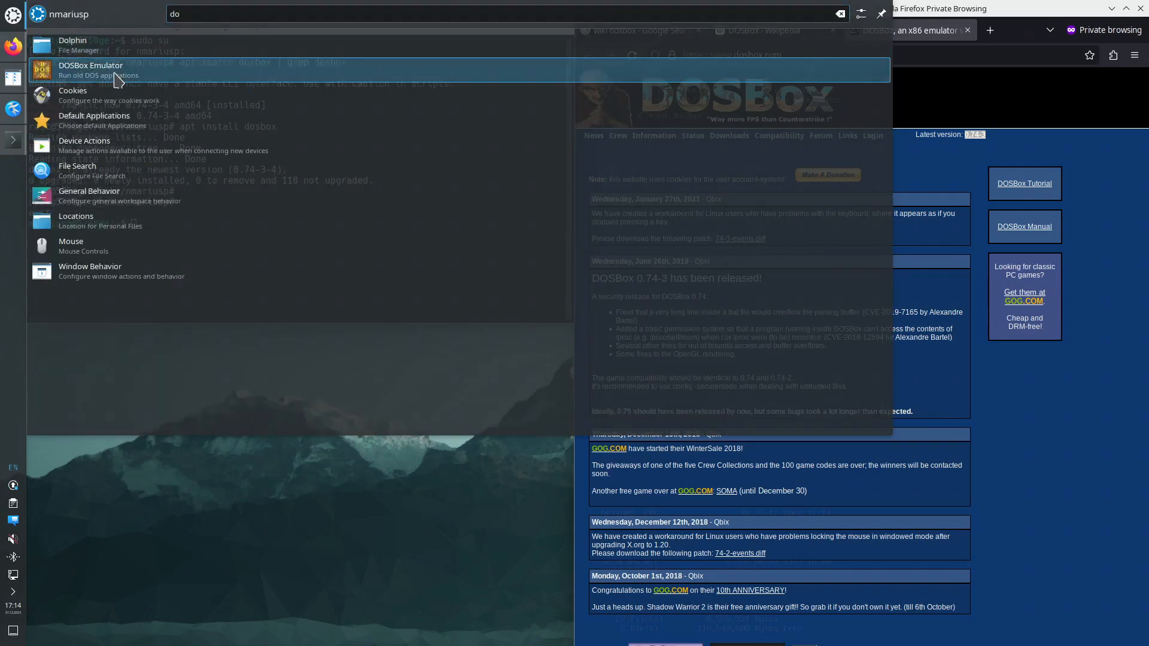
pyautogui.click(117, 79)
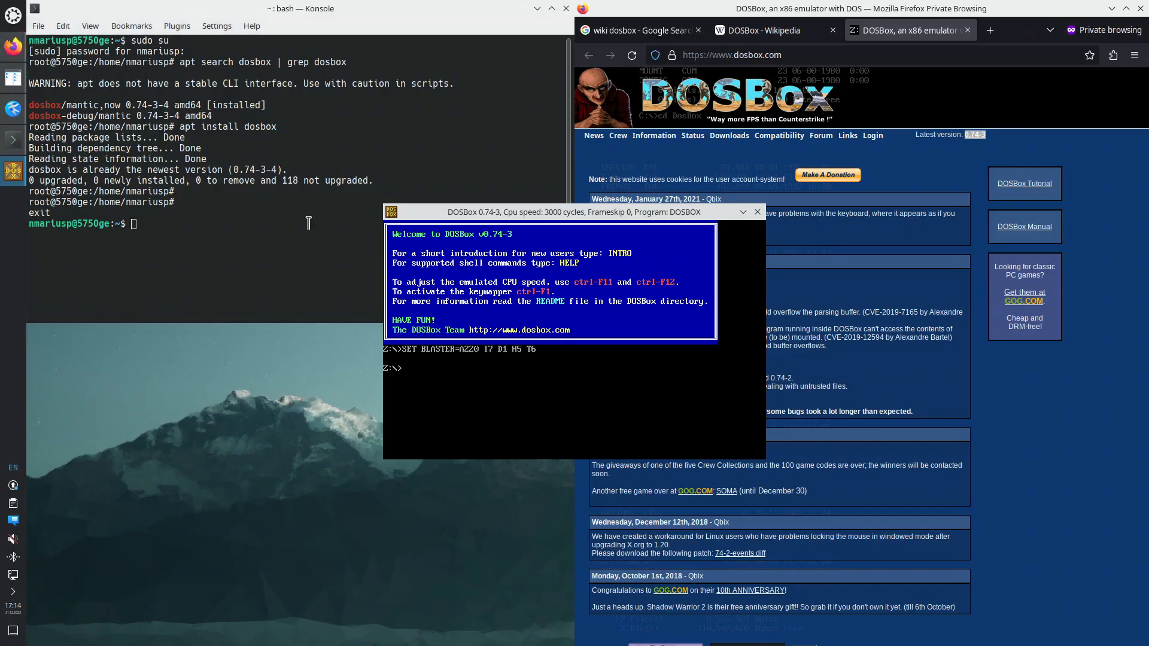
pyautogui.moveTo(538, 214); pyautogui.dragTo(310, 210)
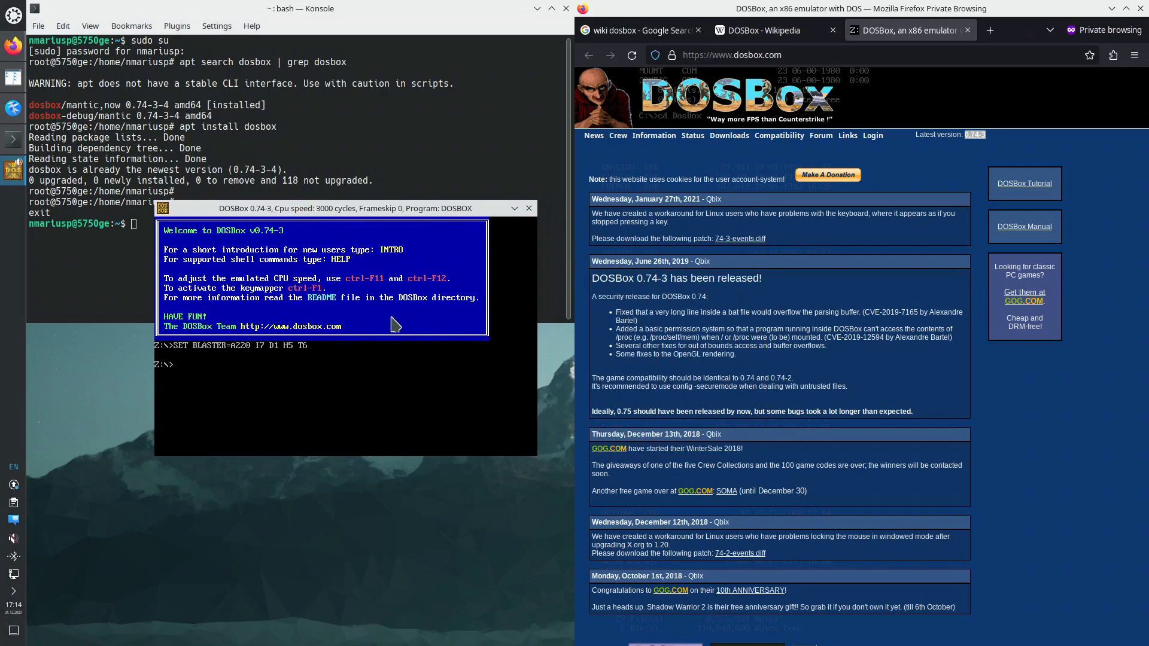
pyautogui.moveTo(371, 208); pyautogui.dragTo(443, 233)
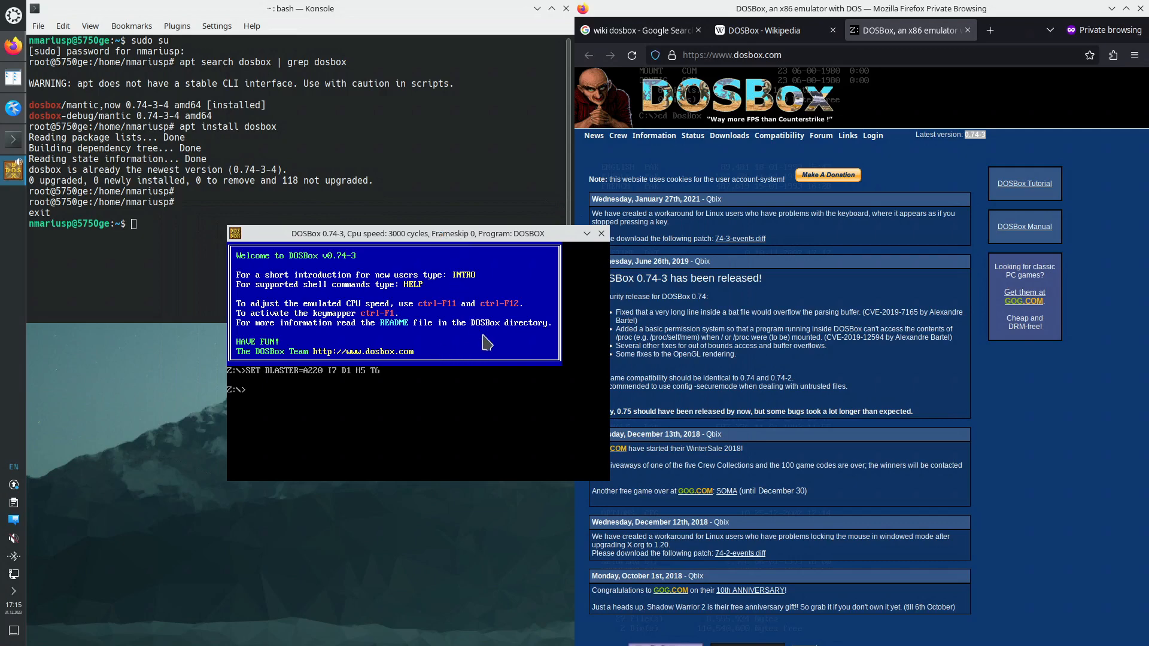
# Step: Show DOSBox in full screen, return it to a window, and give focus back to the browser
pyautogui.hotkey('alt', 'Return')
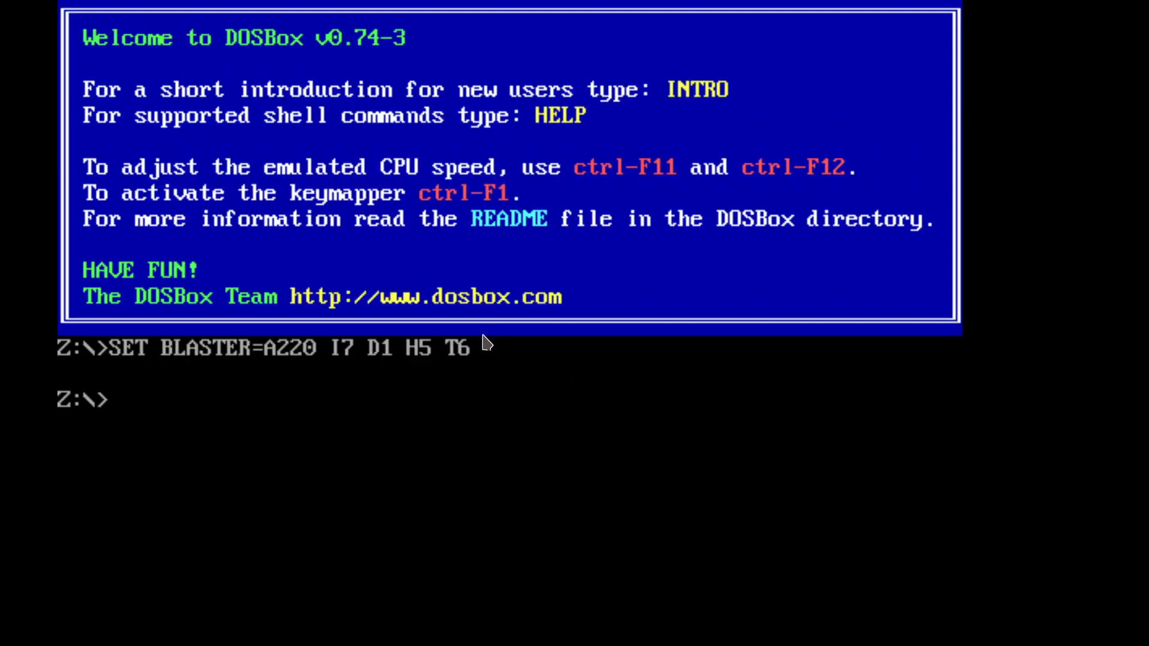
pyautogui.hotkey('alt', 'Return')
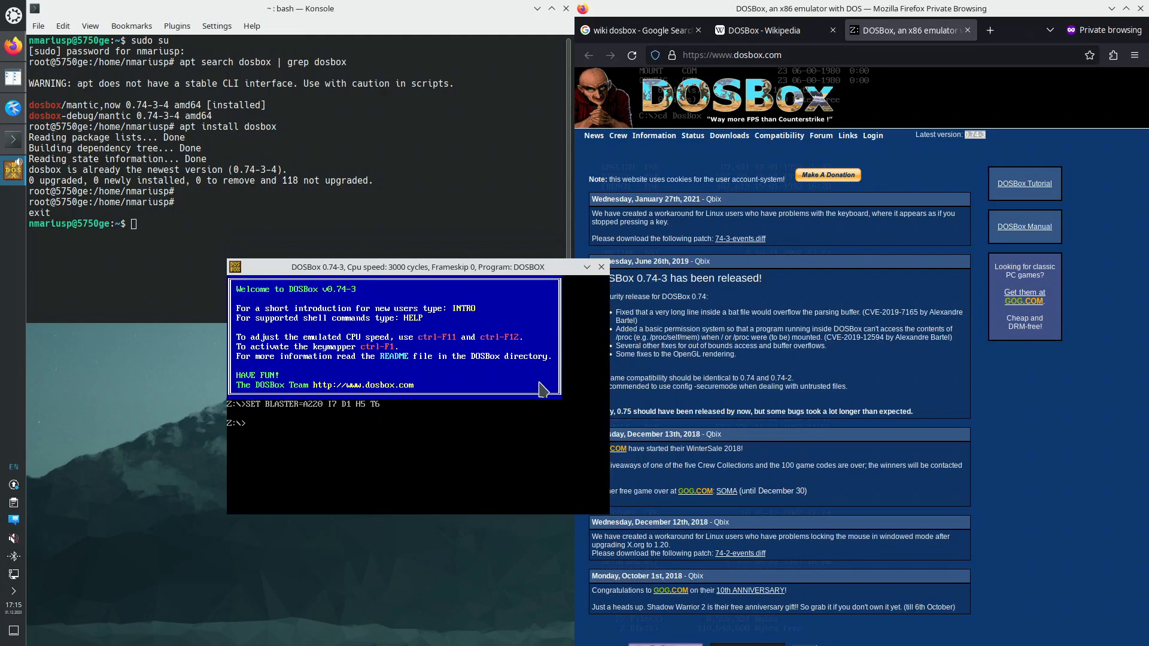
pyautogui.click(622, 386)
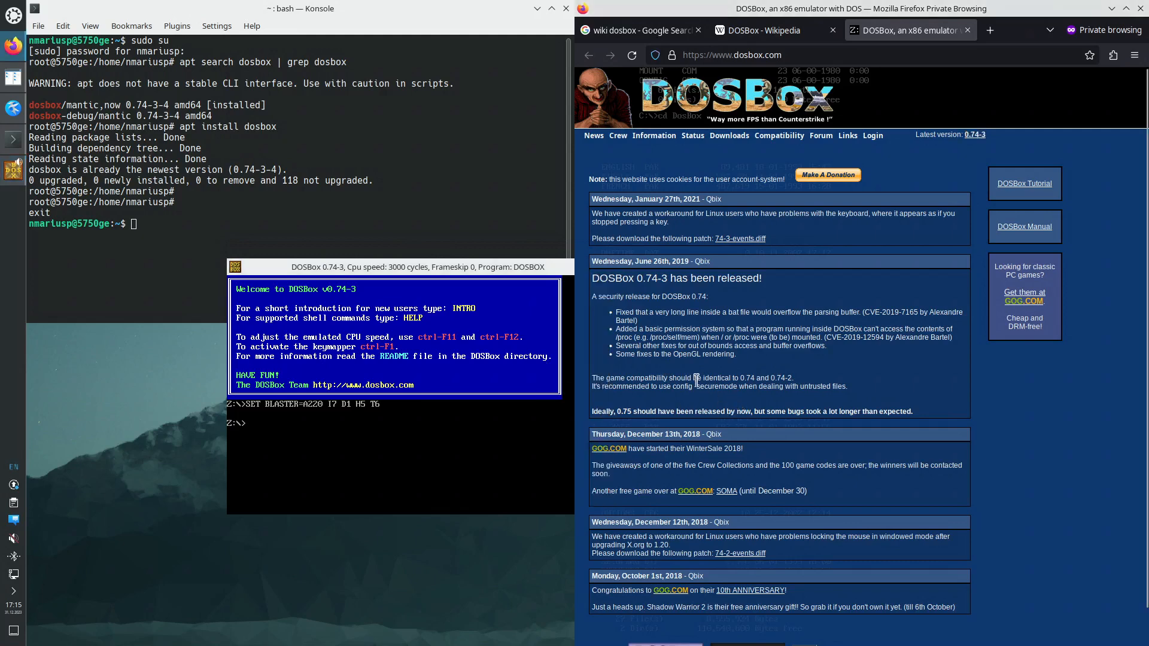
# Step: Bring up the dosbox.md notes in Kate, highlight the "Ctrl+F10 - mouse grab" line, and return to the browser
pyautogui.click(13, 107)
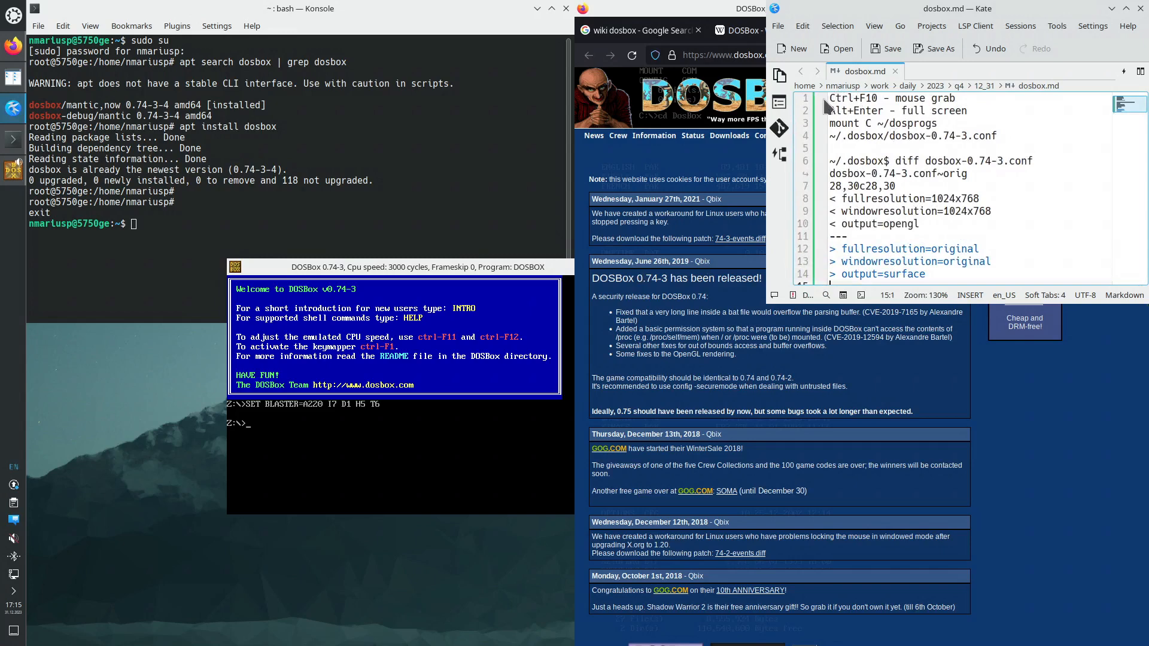
pyautogui.moveTo(829, 98); pyautogui.dragTo(961, 98)
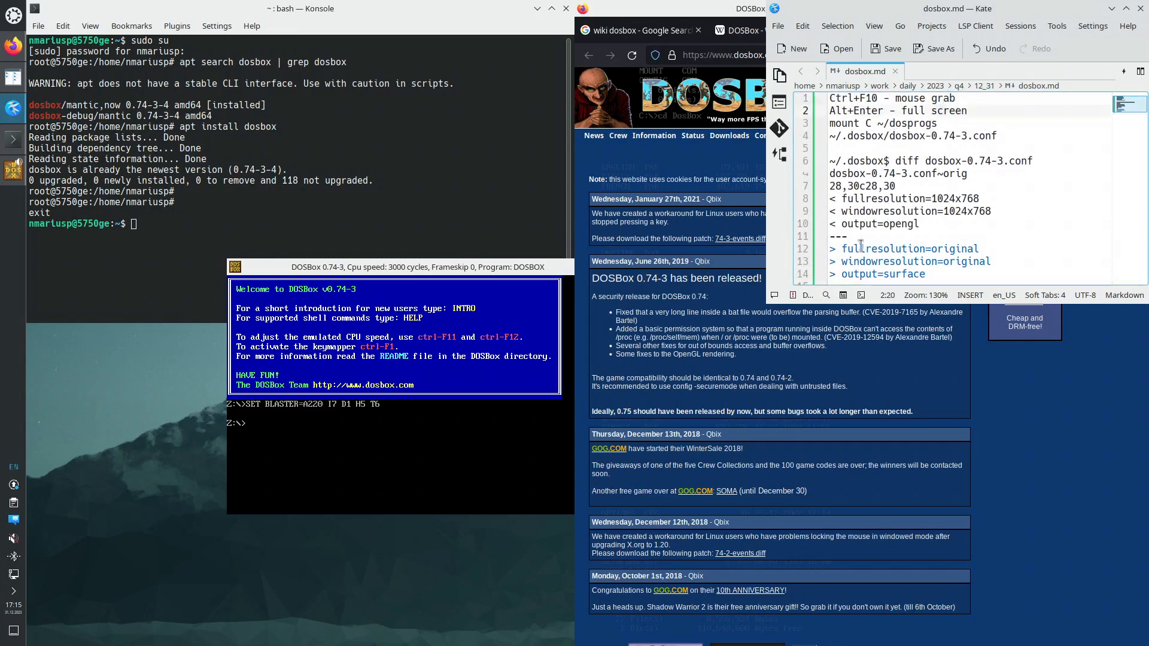
pyautogui.click(804, 452)
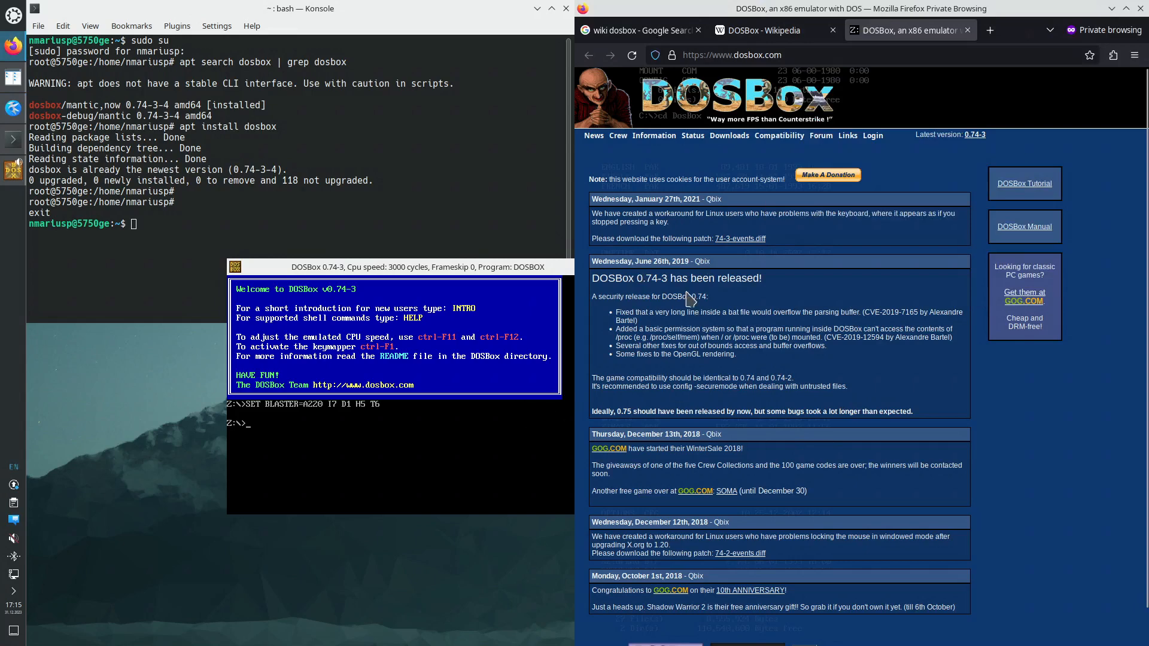
pyautogui.moveTo(685, 292); pyautogui.dragTo(717, 367)
pyautogui.click(703, 372)
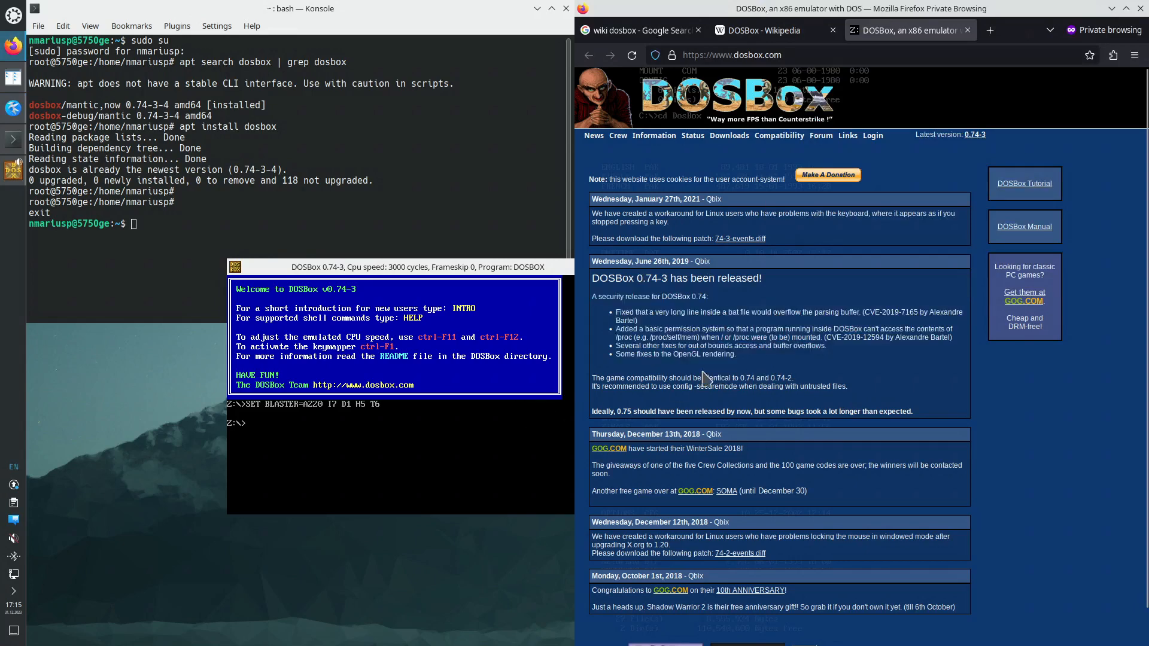
pyautogui.click(506, 440)
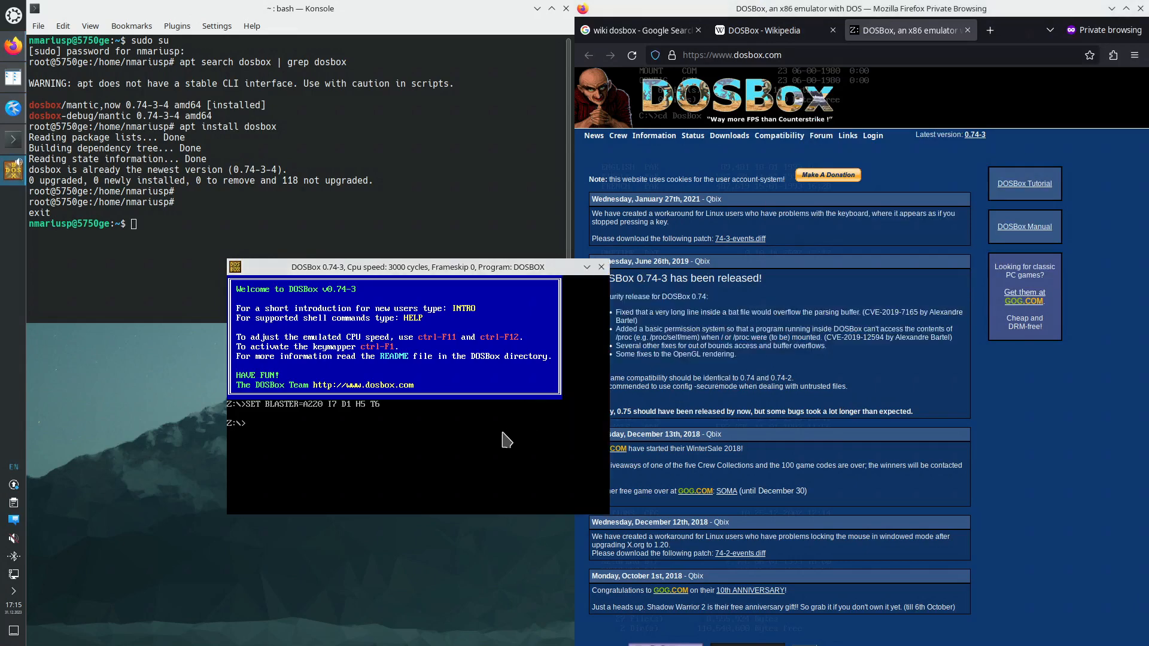
# Step: Open the DOSBox Tutorial link in a new browser tab and look through the Basic Setup and Installation page
pyautogui.click(818, 335)
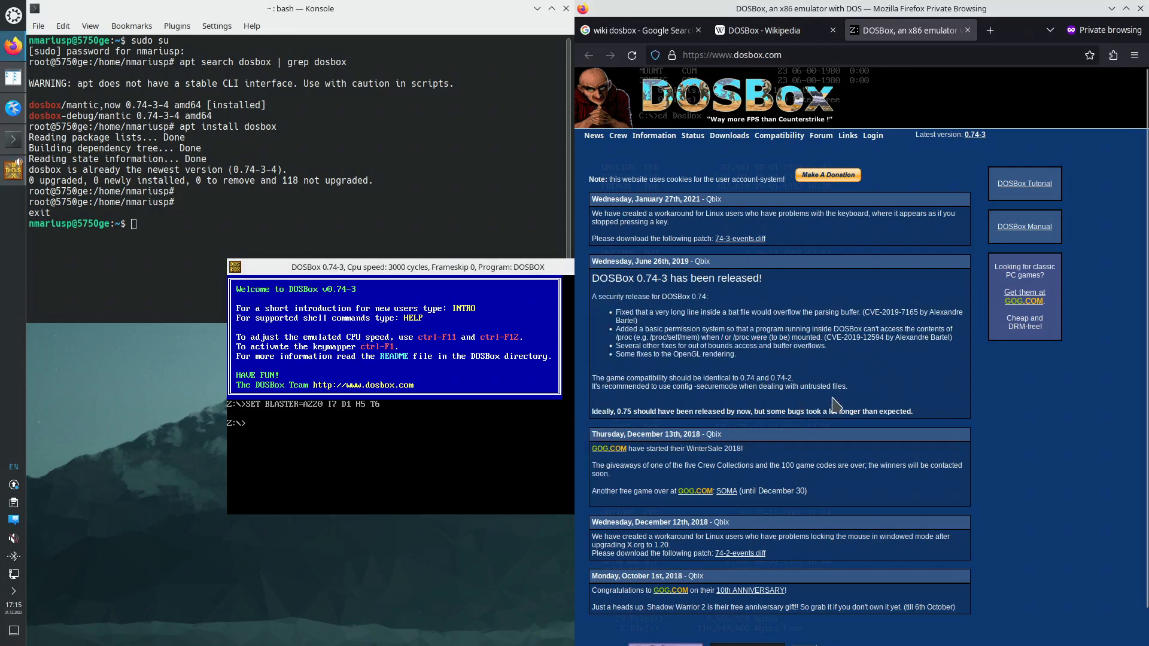
pyautogui.rightClick(1021, 183)
pyautogui.click(1040, 200)
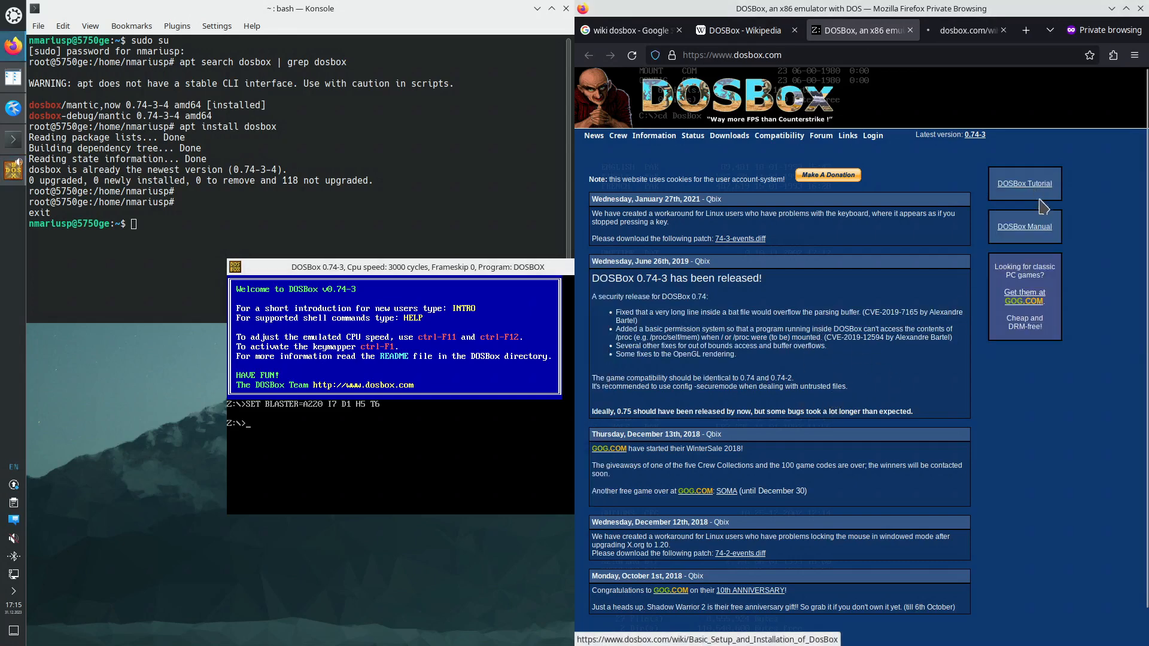
pyautogui.click(945, 31)
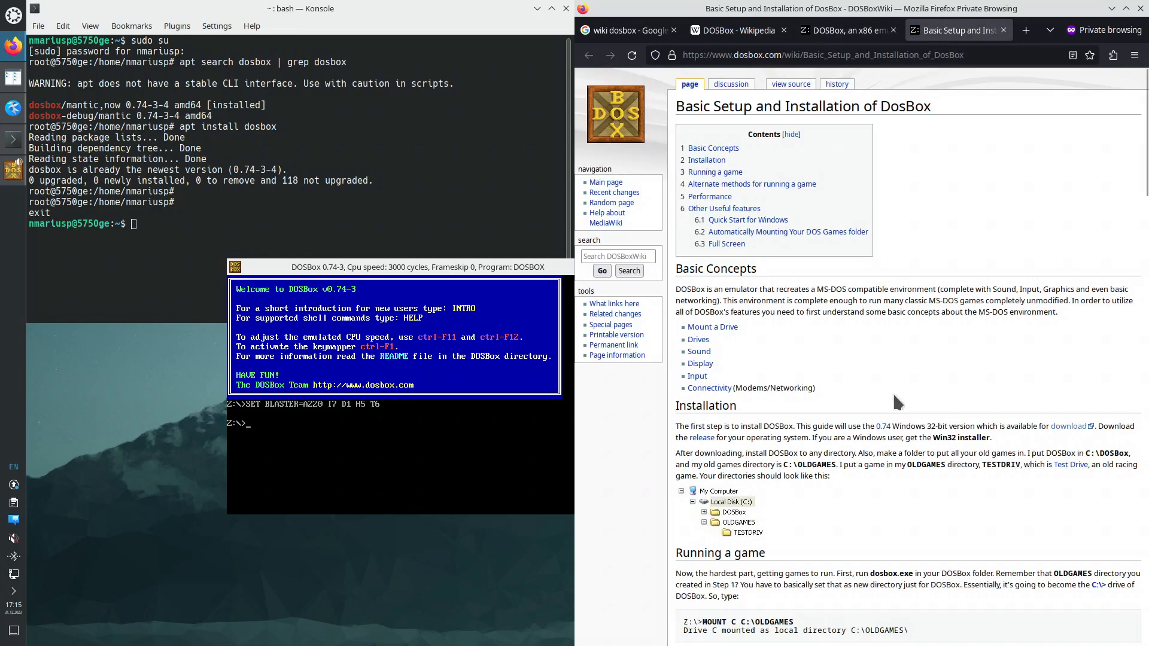
pyautogui.scroll(-3, 898, 407)
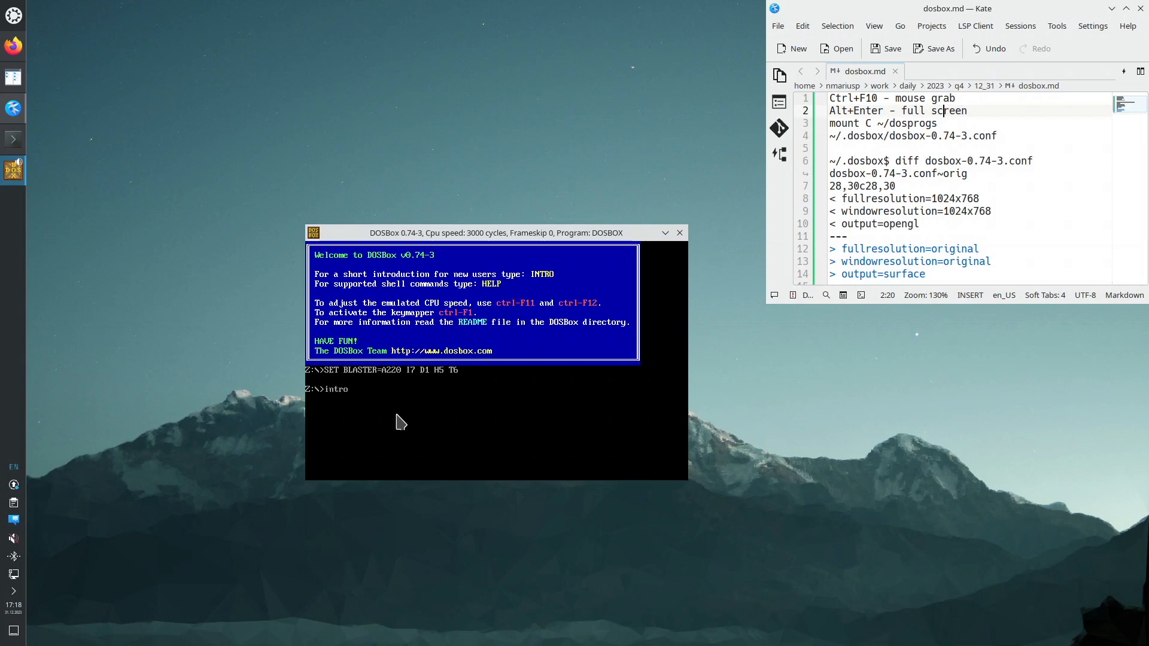
# Step: Run the intro command in DOSBox at full screen and page through its mount and CD-ROM help to the special keys list
pyautogui.press('Return')
pyautogui.hotkey('alt', 'Return')
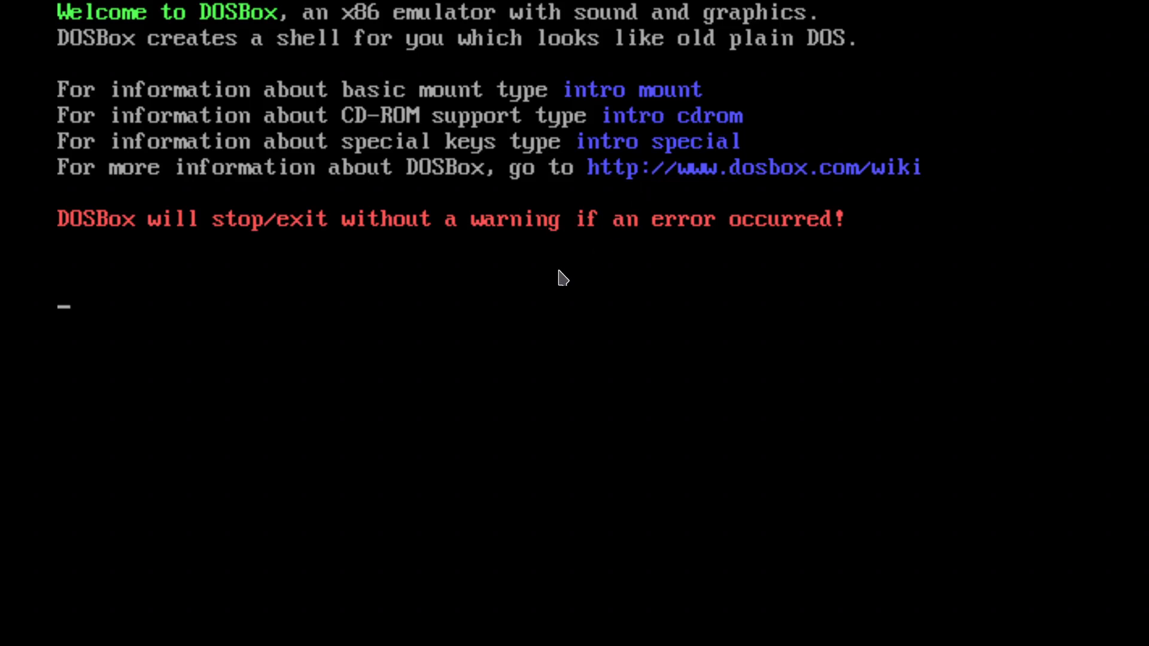
pyautogui.press('Return')
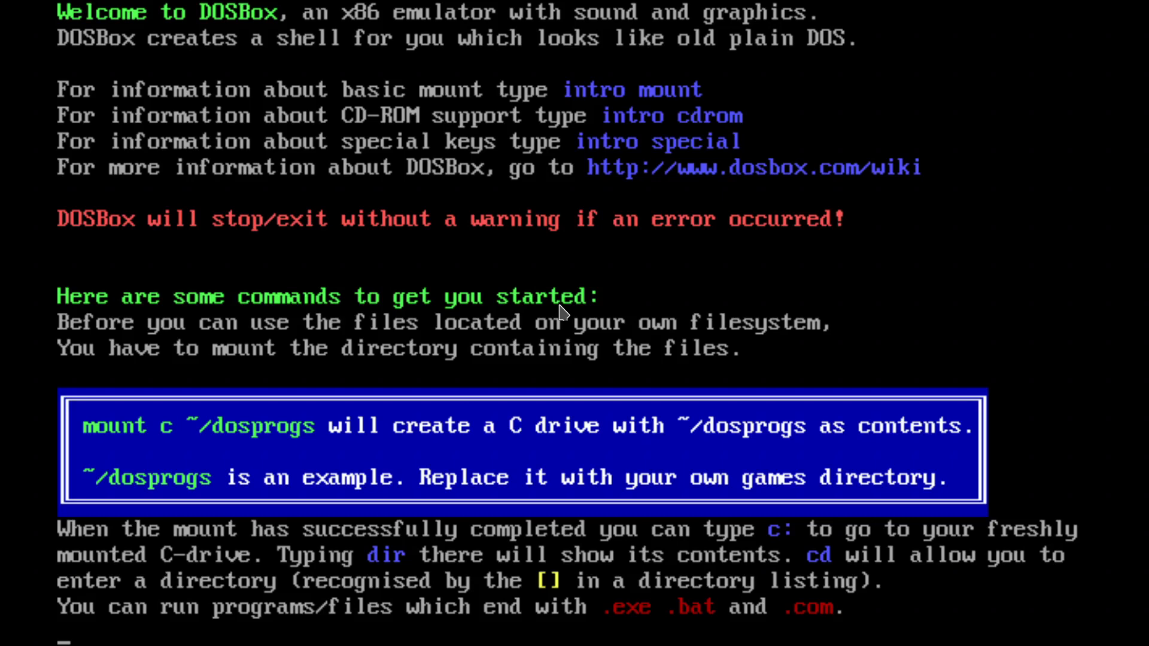
pyautogui.press('Return')
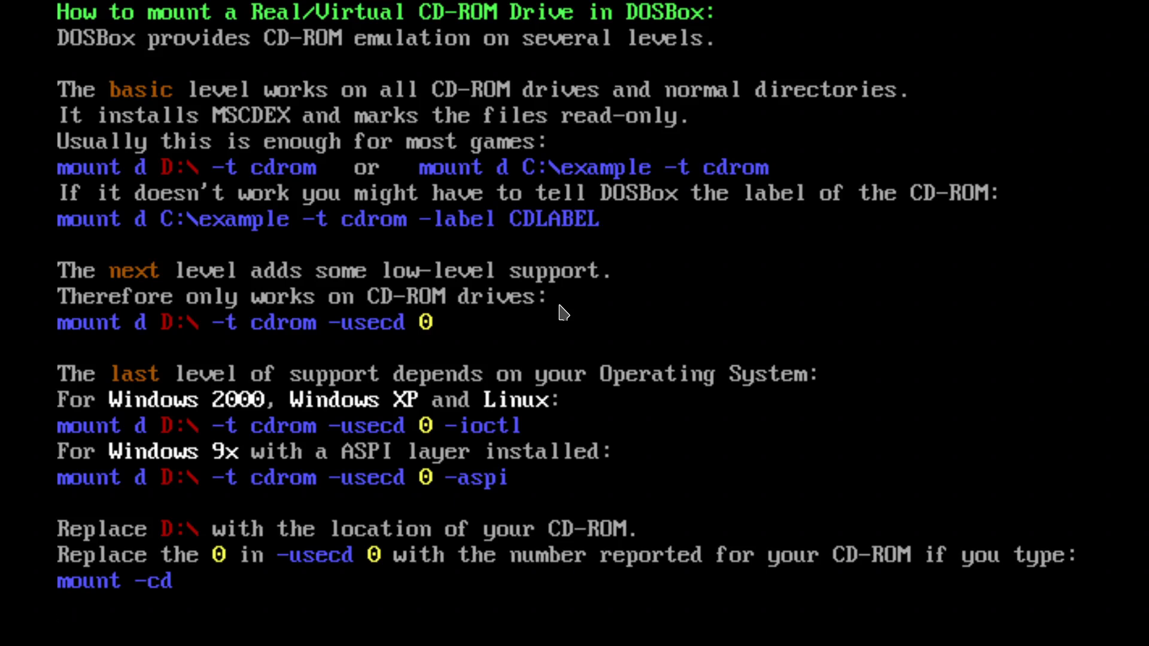
pyautogui.press('Return')
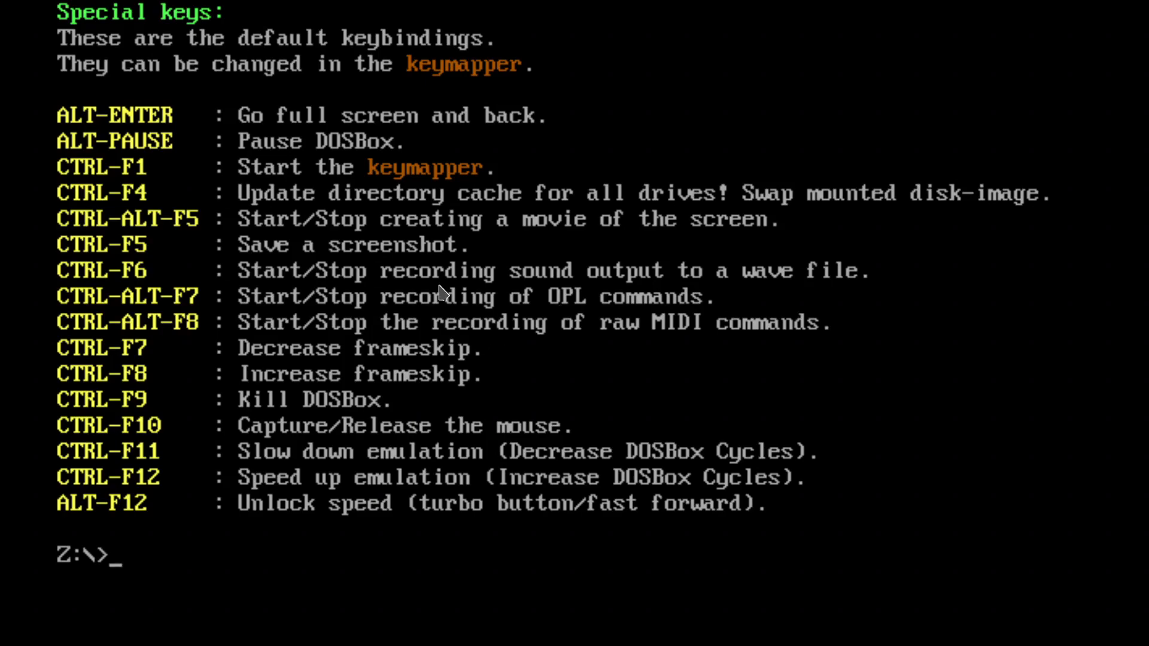
# Step: Return DOSBox to a window and place the text cursor on the "fullresolution=1024x768" line of the dosbox.md notes
pyautogui.hotkey('alt', 'Return')
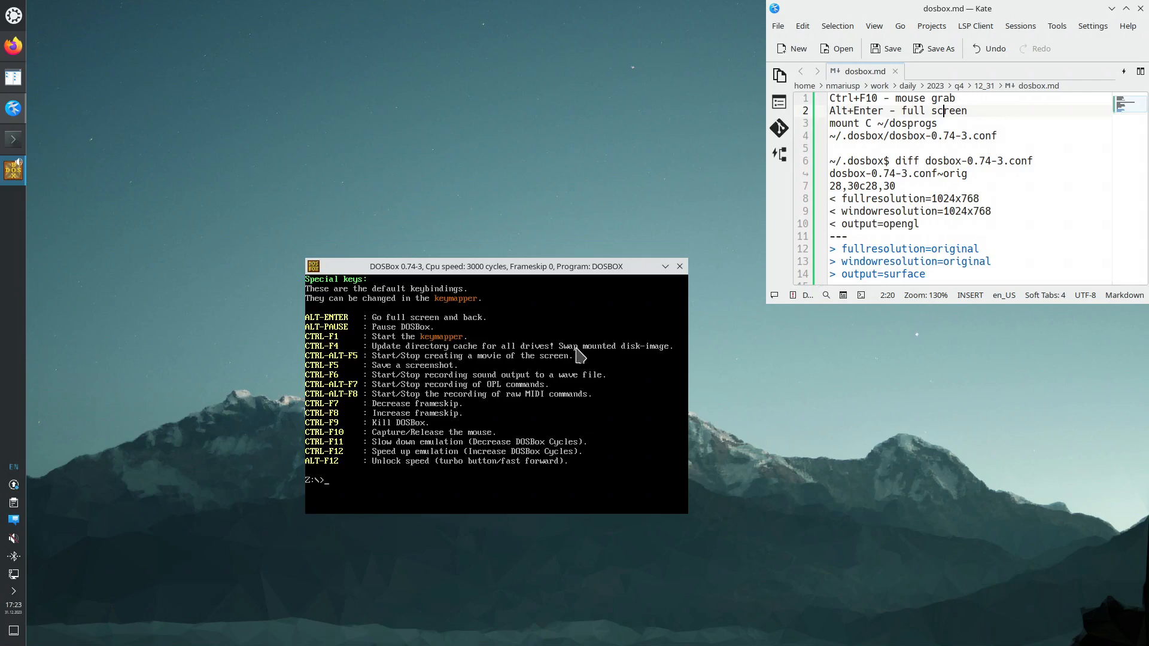
pyautogui.click(888, 199)
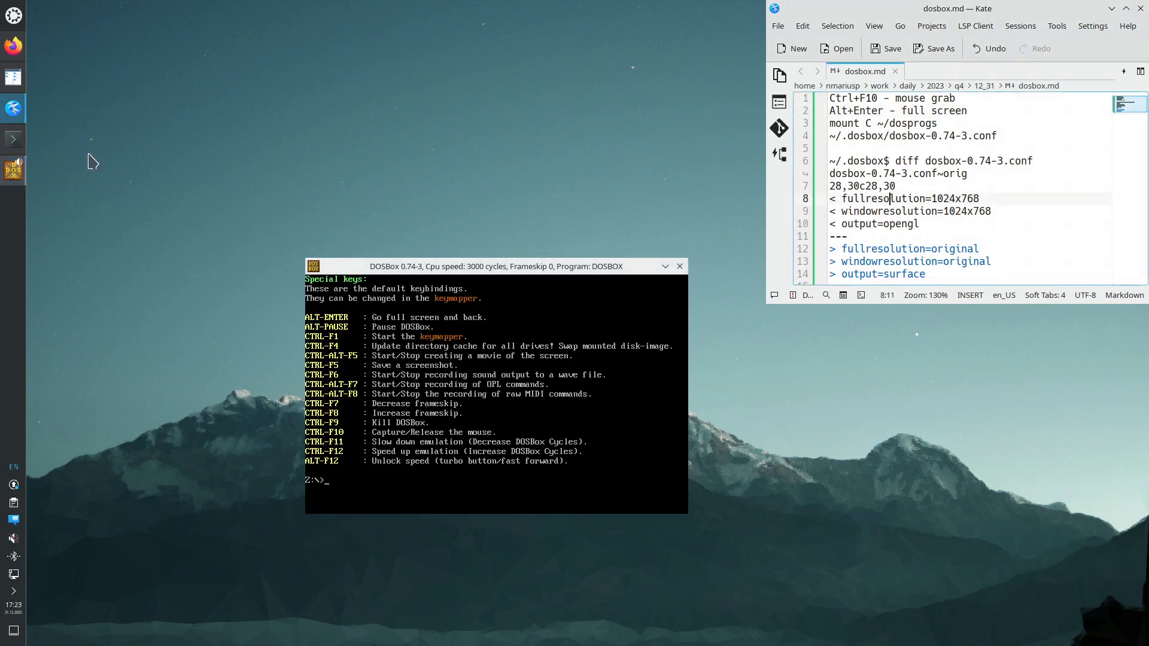
# Step: Create a folder named dosprogs in the home directory in Krusader and enter it
pyautogui.click(13, 77)
pyautogui.click(679, 525)
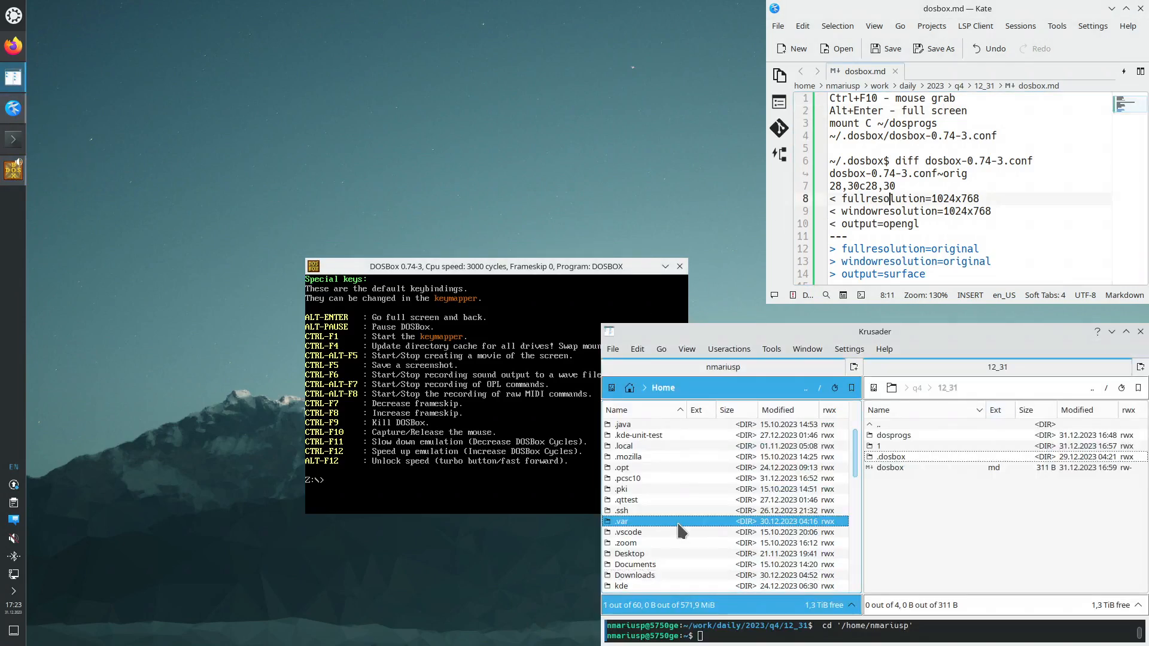
pyautogui.press('F7')
pyautogui.write('do')
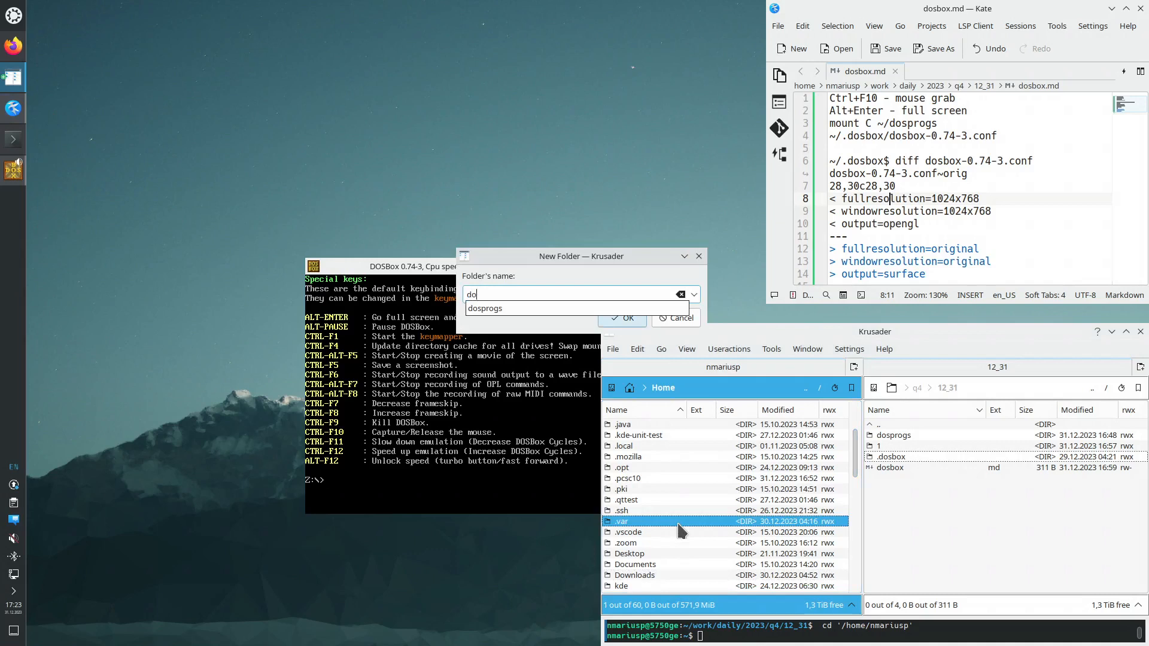
pyautogui.write('sprogs')
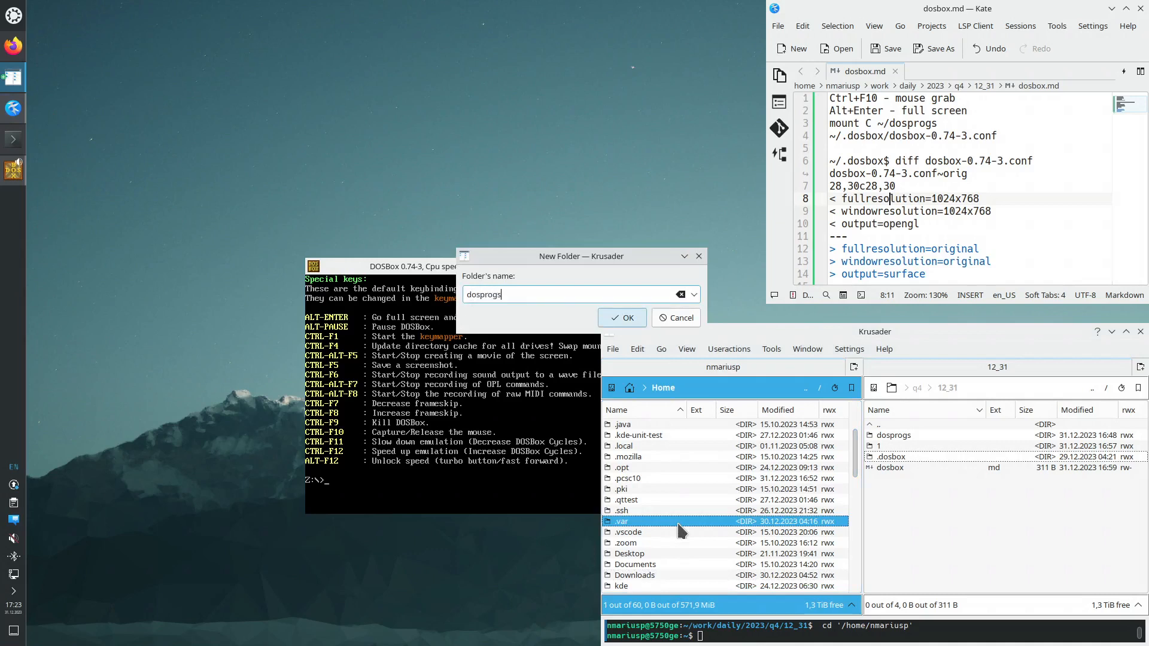
pyautogui.press('Return')
pyautogui.press('Return')
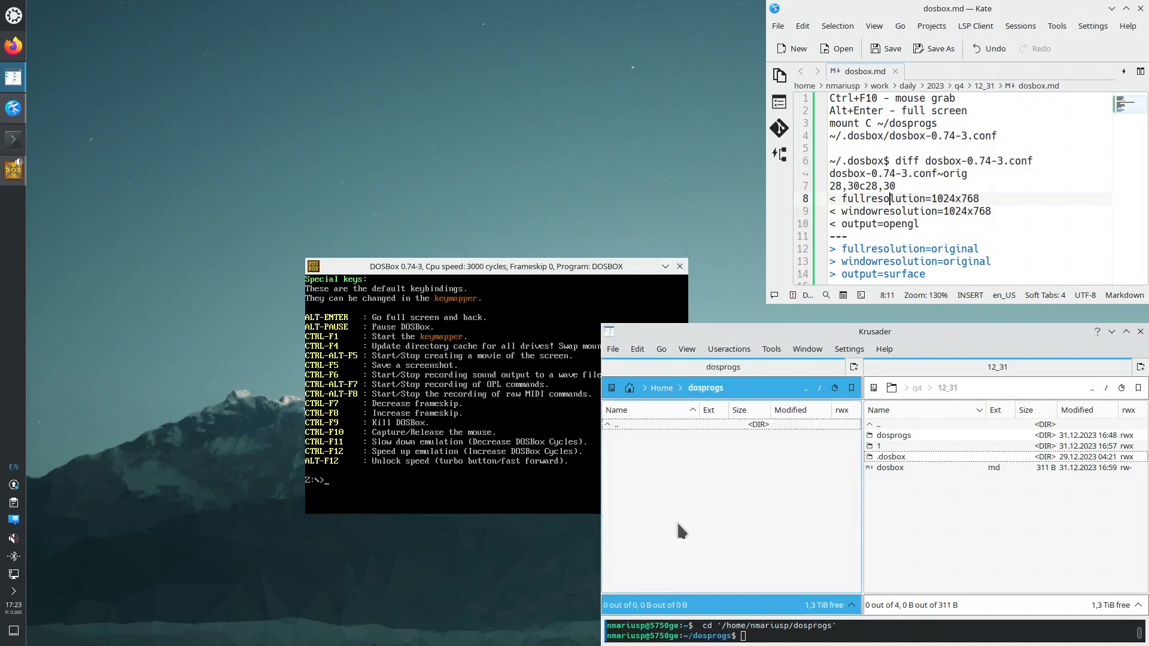
# Step: In DOSBox, mount ~/dosprogs as drive C and switch to that drive
pyautogui.click(439, 502)
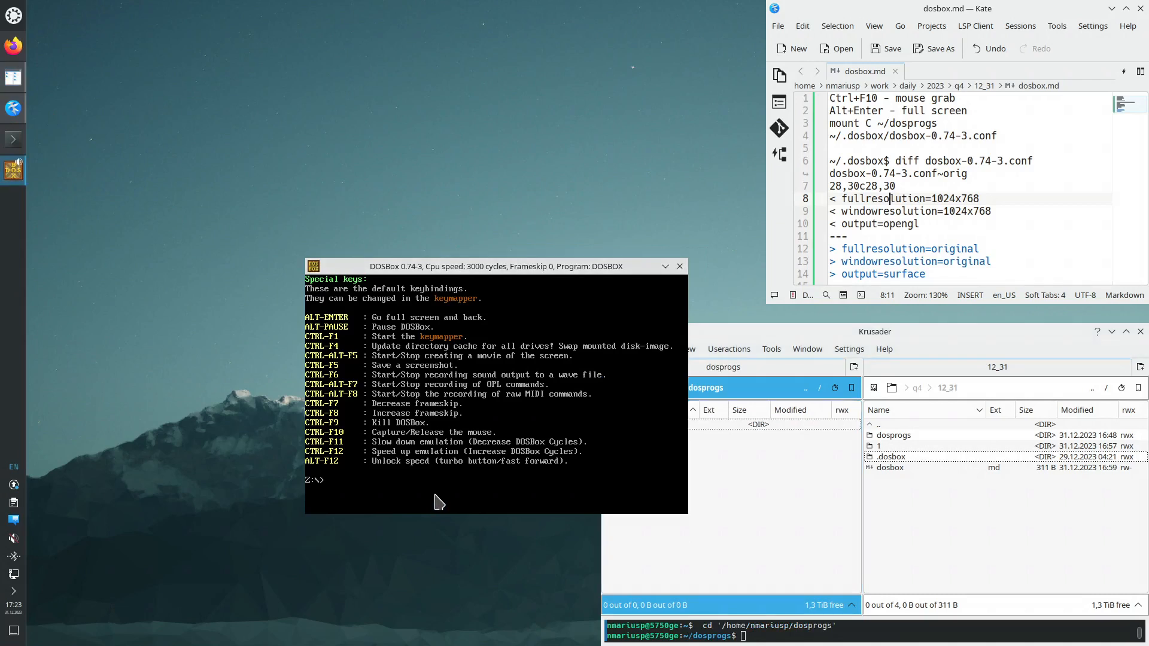
pyautogui.write('mount')
pyautogui.write('C ~/dosprogs')
pyautogui.press('Return')
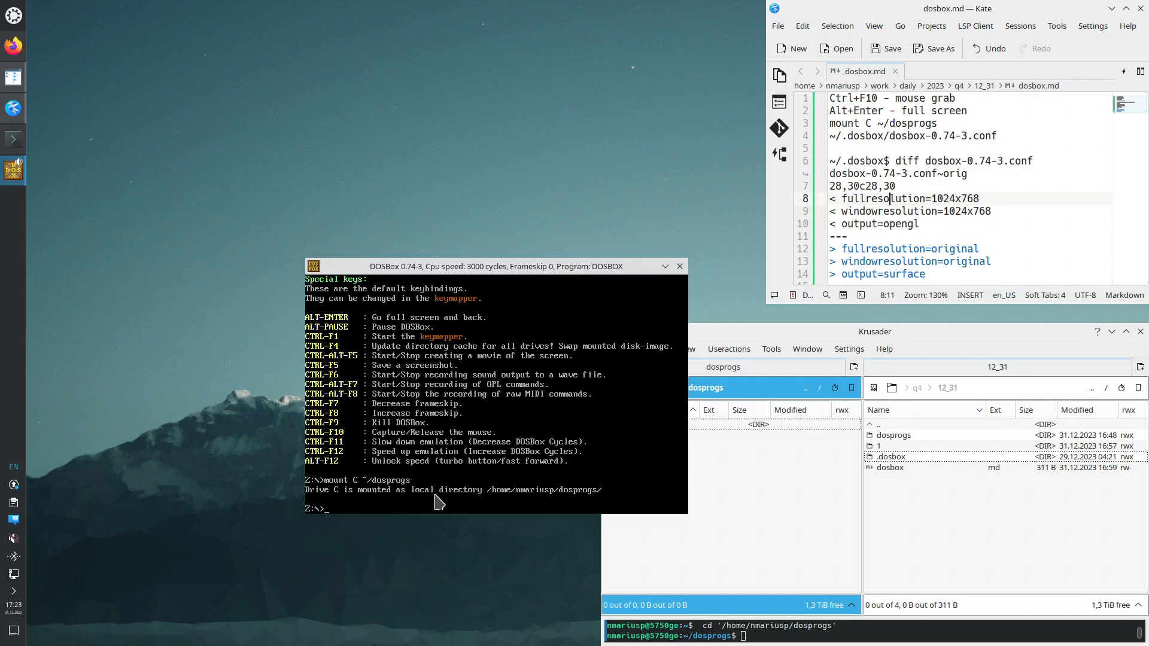
pyautogui.write('C:')
pyautogui.press('Return')
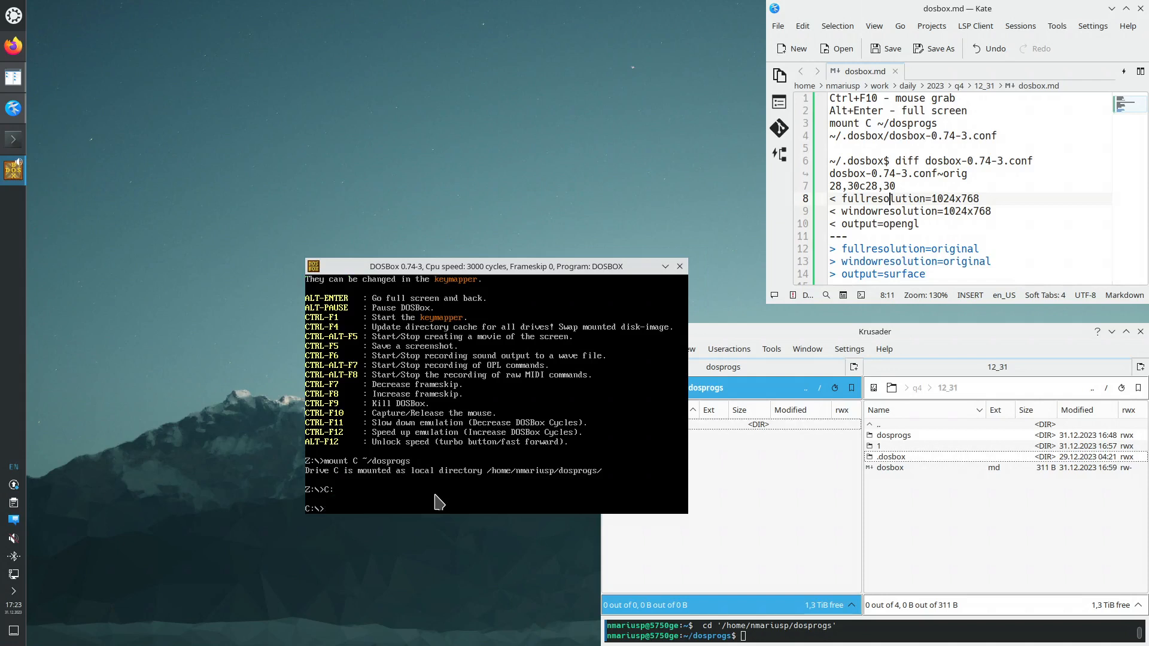
# Step: List the contents of drive C, move the DOSBox window clear of Krusader, and list the drive again
pyautogui.write('dir')
pyautogui.press('Return')
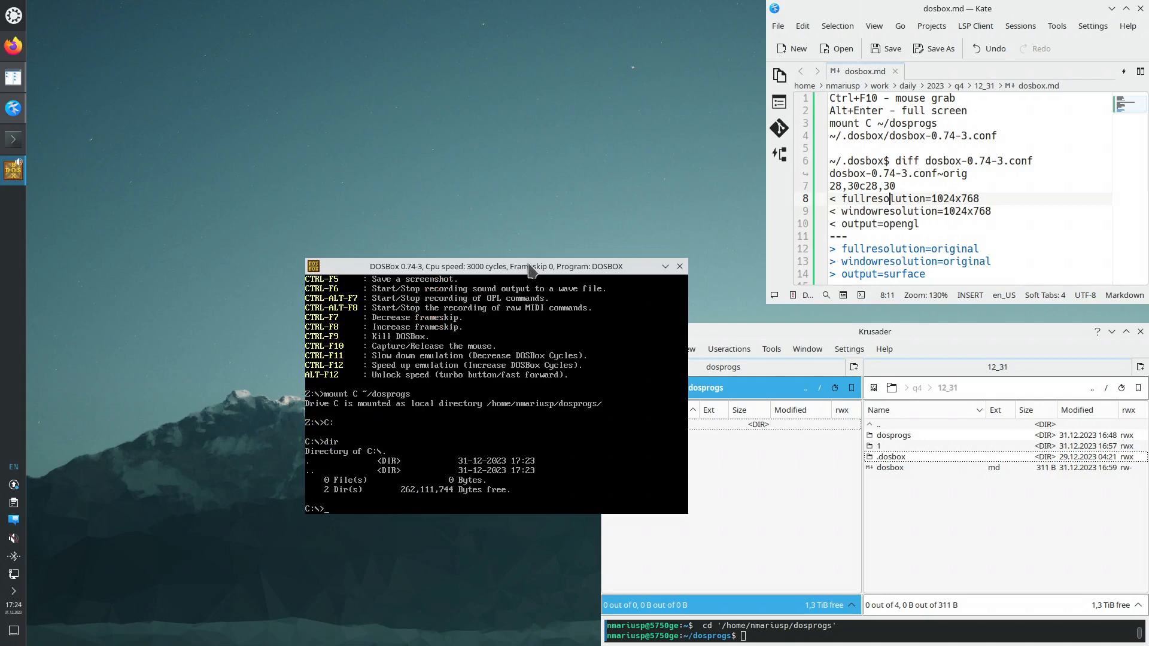
pyautogui.moveTo(528, 267); pyautogui.dragTo(376, 234)
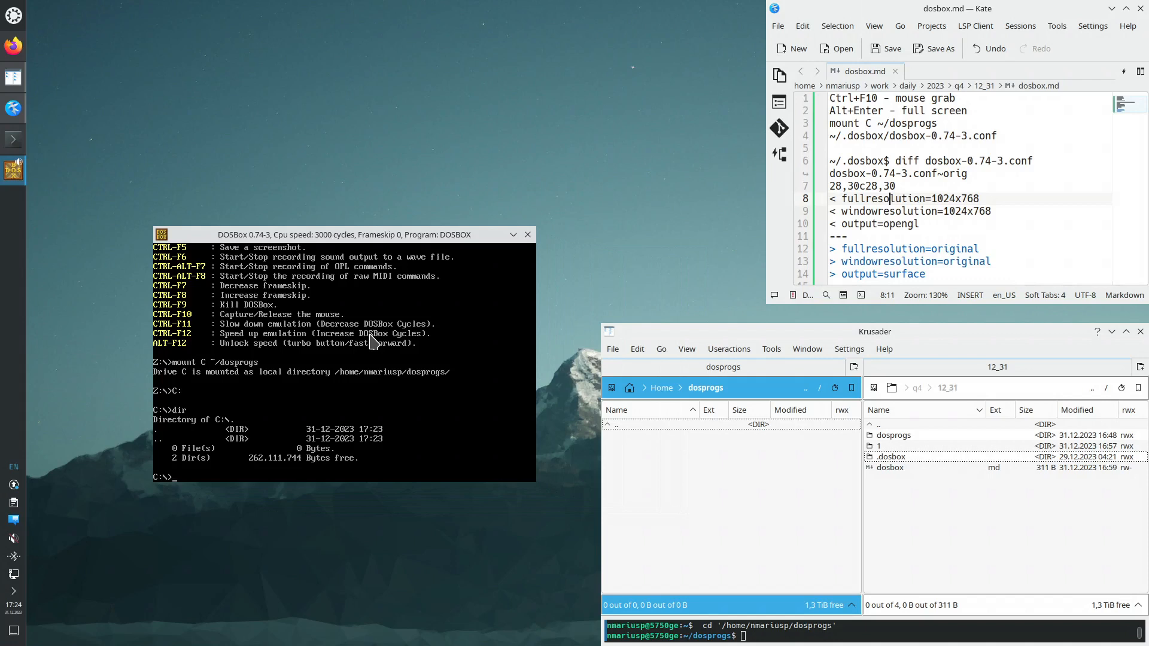
pyautogui.write('dir')
pyautogui.press('Return')
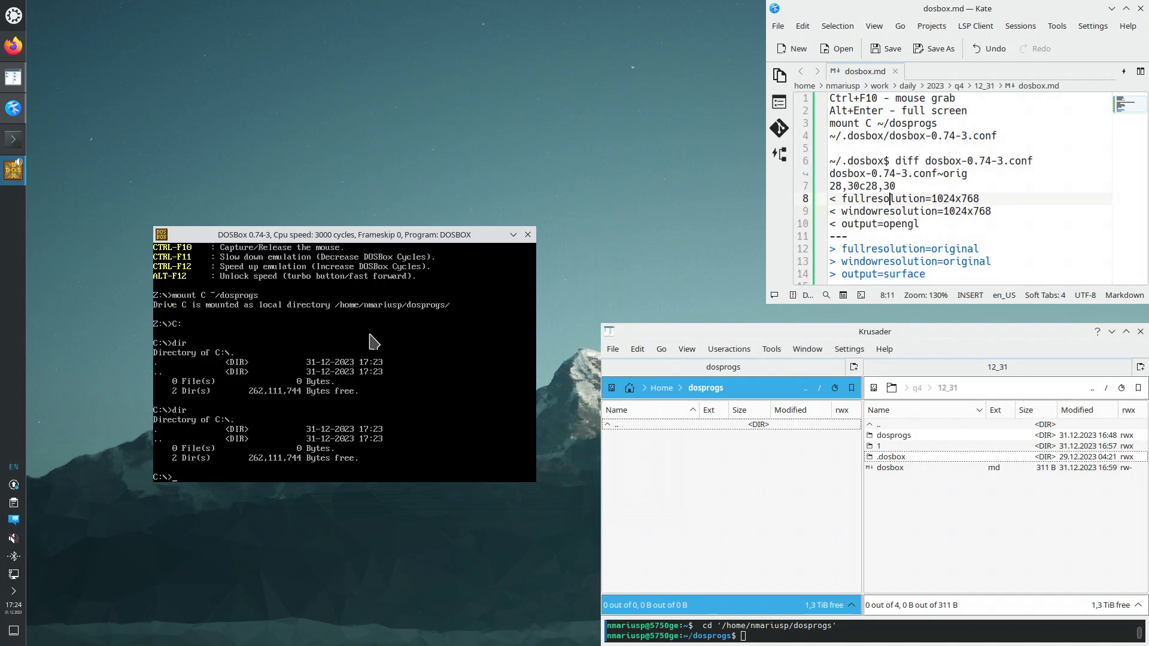
# Step: Display the built-in help for the mkdir, cd, rmdir, copy and mount commands using /?
pyautogui.write('mkdir /?')
pyautogui.press('Return')
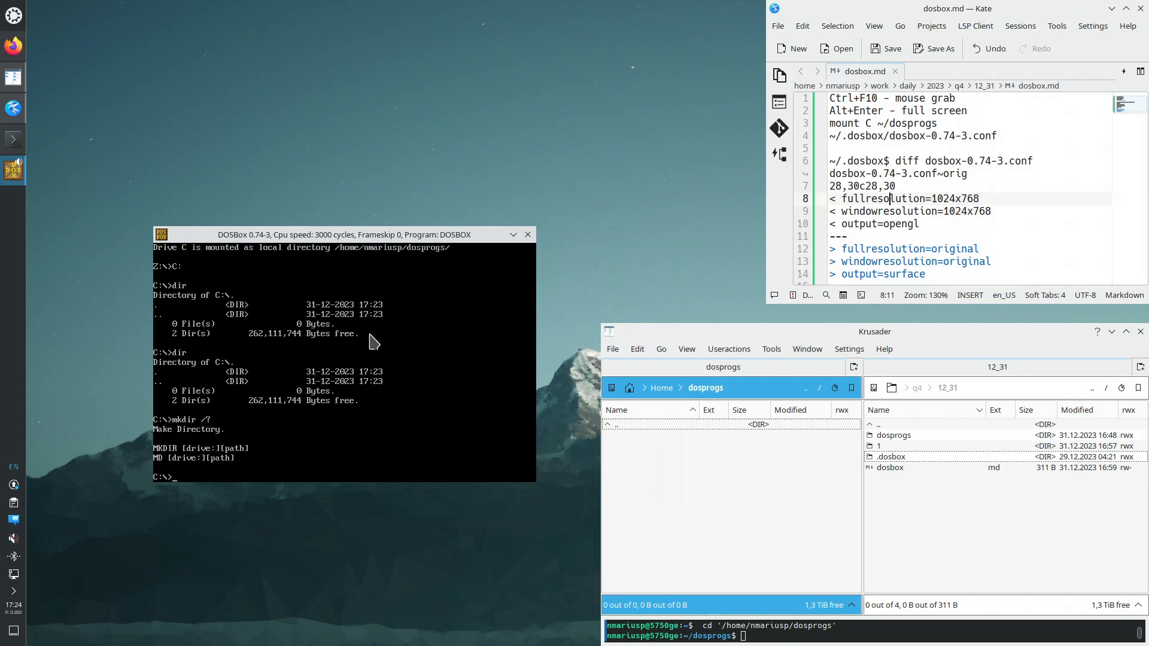
pyautogui.write('cd /?')
pyautogui.press('Return')
pyautogui.write('r')
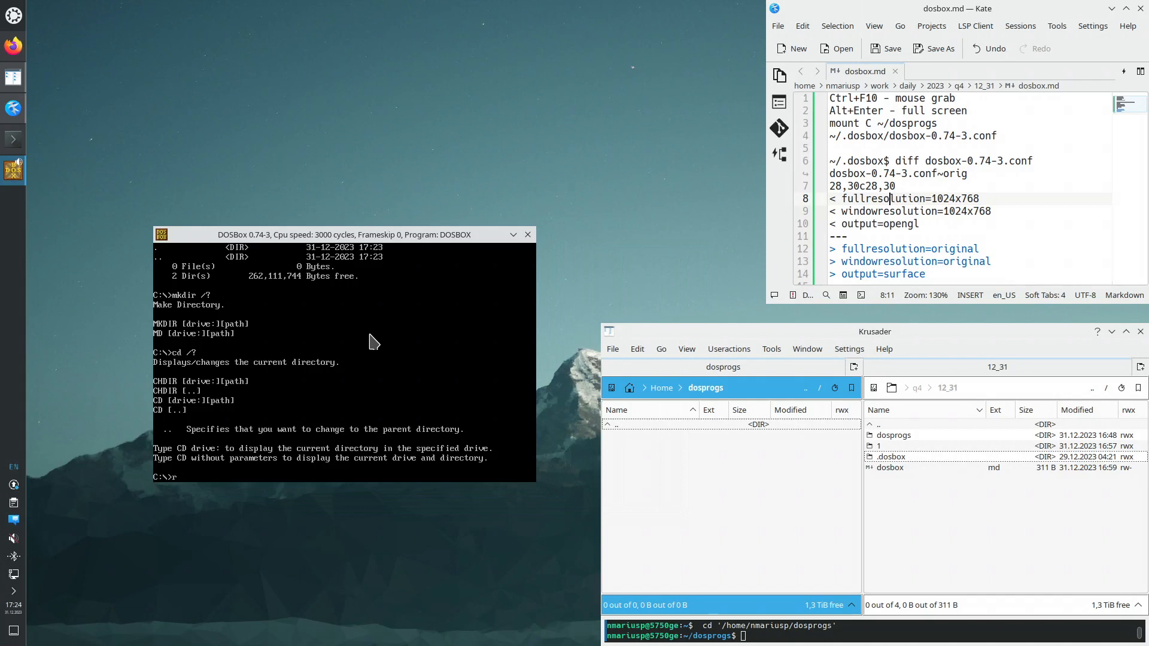
pyautogui.write('mdir /?')
pyautogui.press('Return')
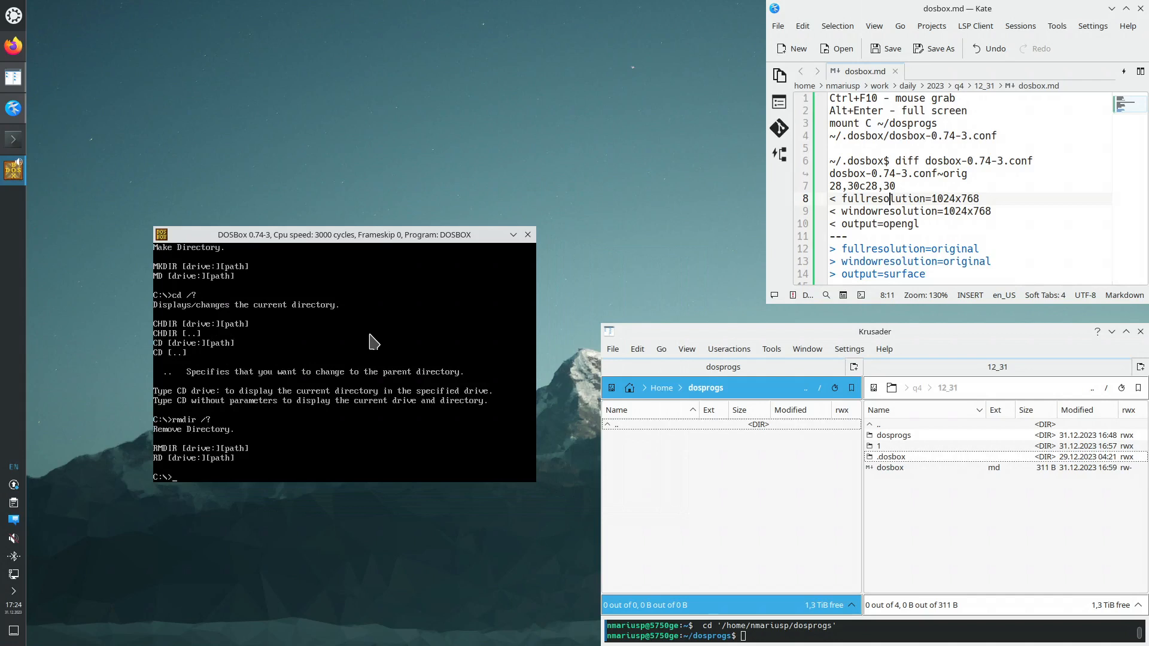
pyautogui.write('copy /?')
pyautogui.press('Return')
pyautogui.write('mo')
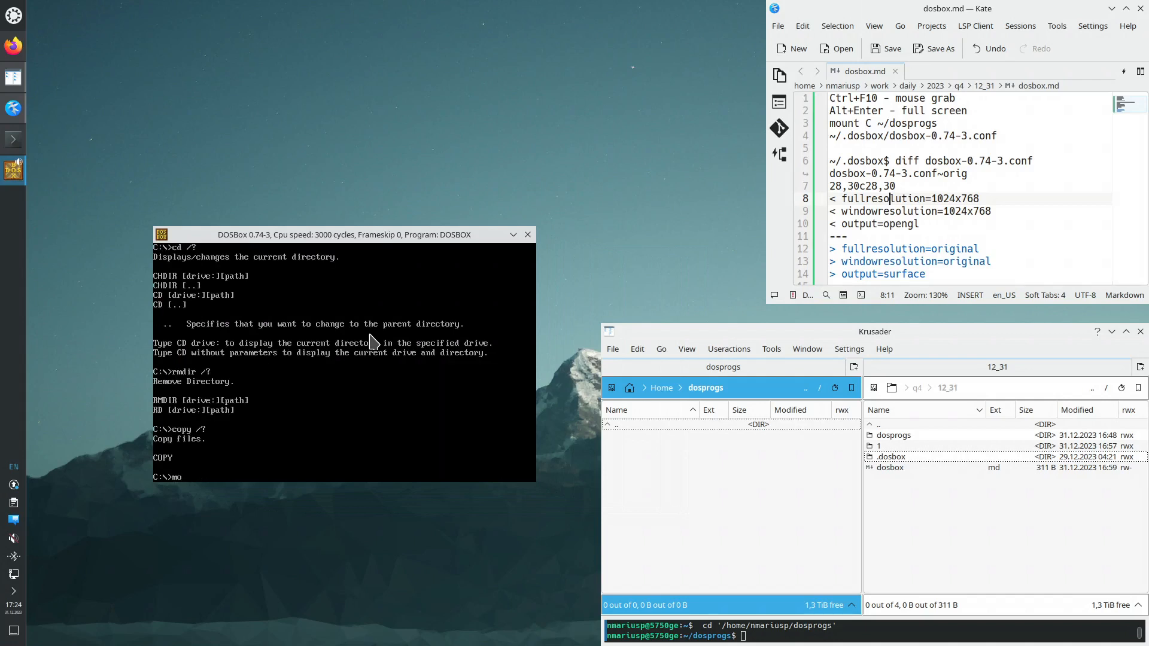
pyautogui.write('unt /?')
pyautogui.press('Return')
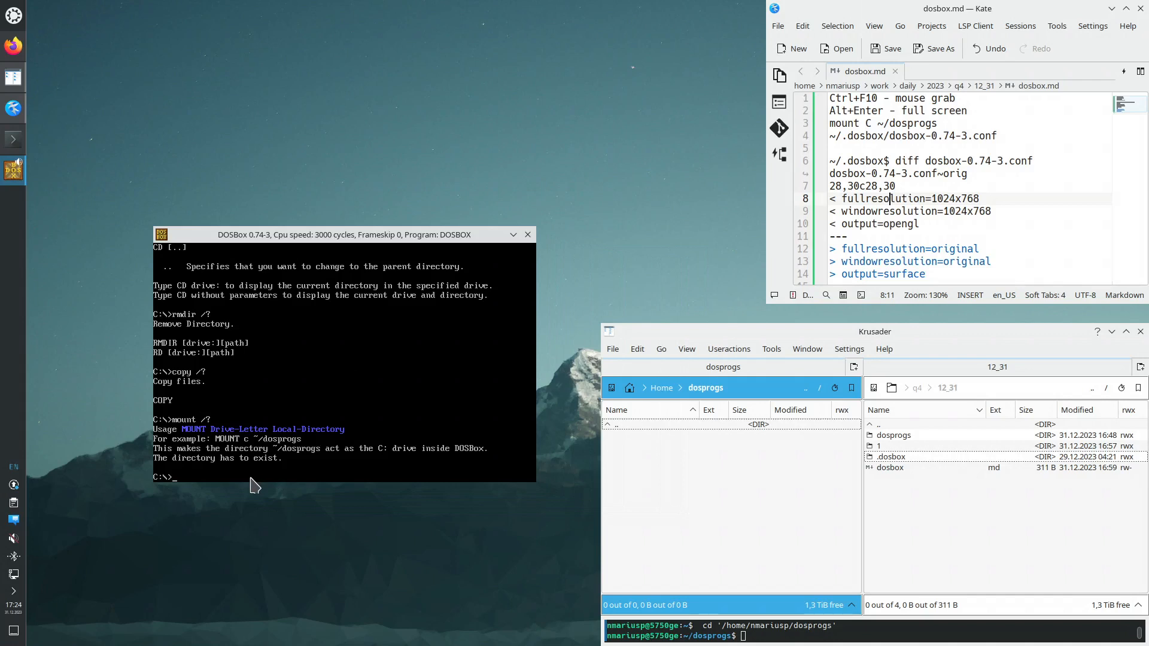
# Step: Create a directory named kit in the root of drive C
pyautogui.write('mkdir kit')
pyautogui.press('Return')
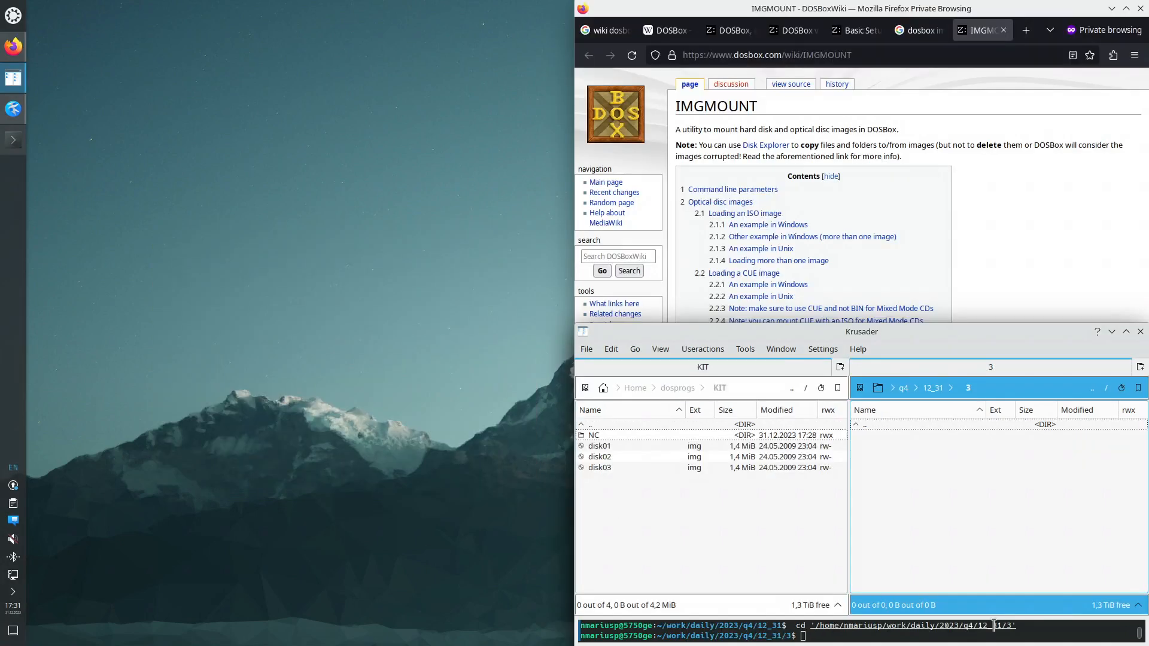
# Step: Look over the floppy images disk01.img to disk03.img in the KIT folder in Krusader
pyautogui.click(685, 497)
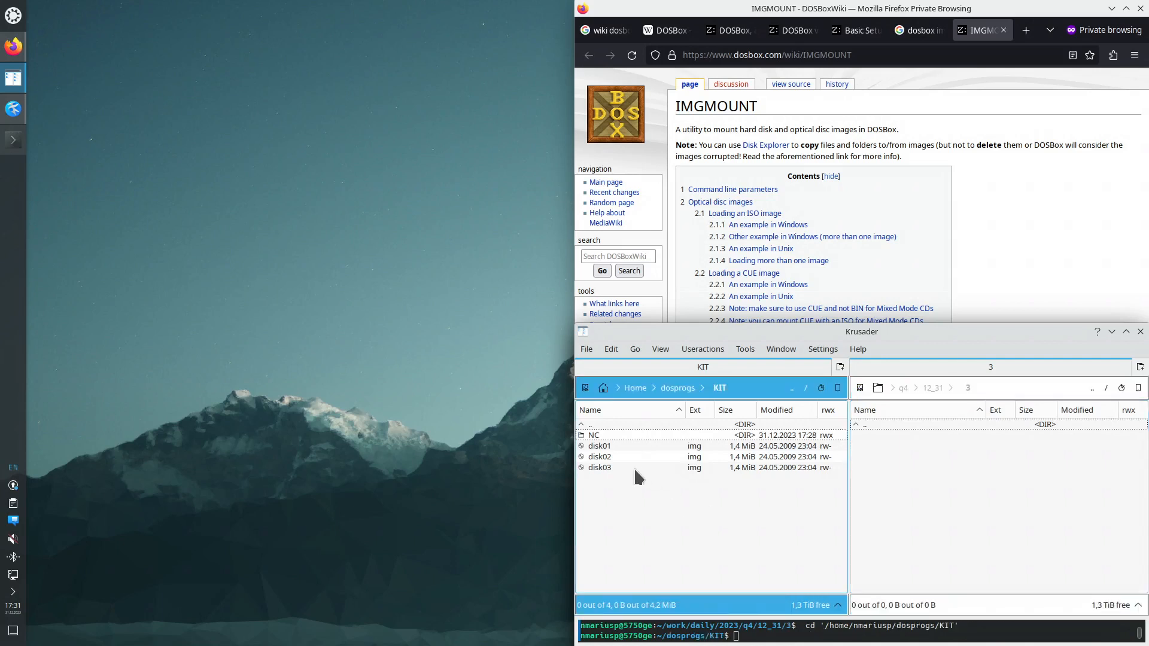
pyautogui.moveTo(634, 468)
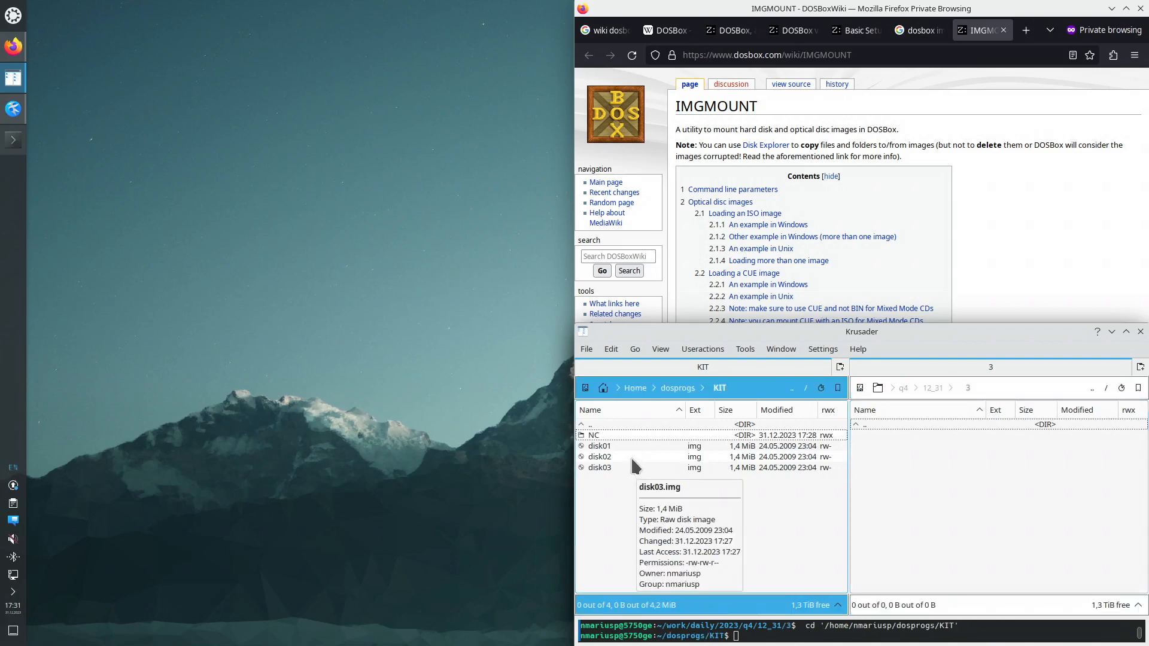
pyautogui.click(604, 446)
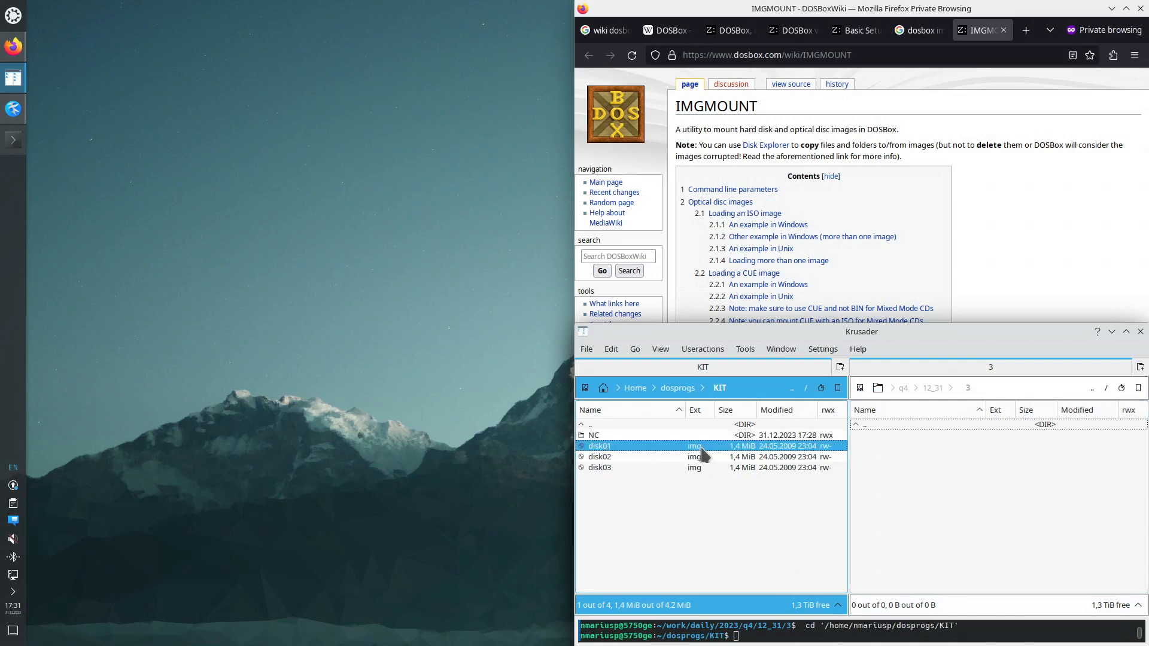
pyautogui.click(601, 471)
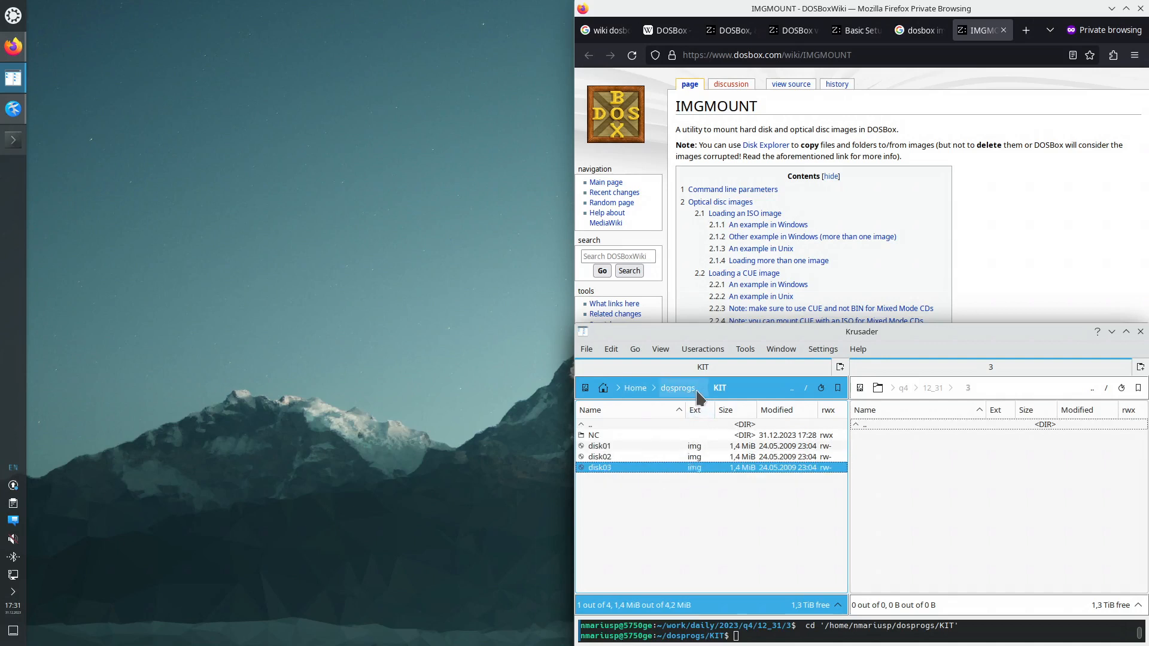
pyautogui.click(658, 493)
# Step: Launch the DOSBox Emulator and mount ~/dosprogs as drive C
pyautogui.click(13, 16)
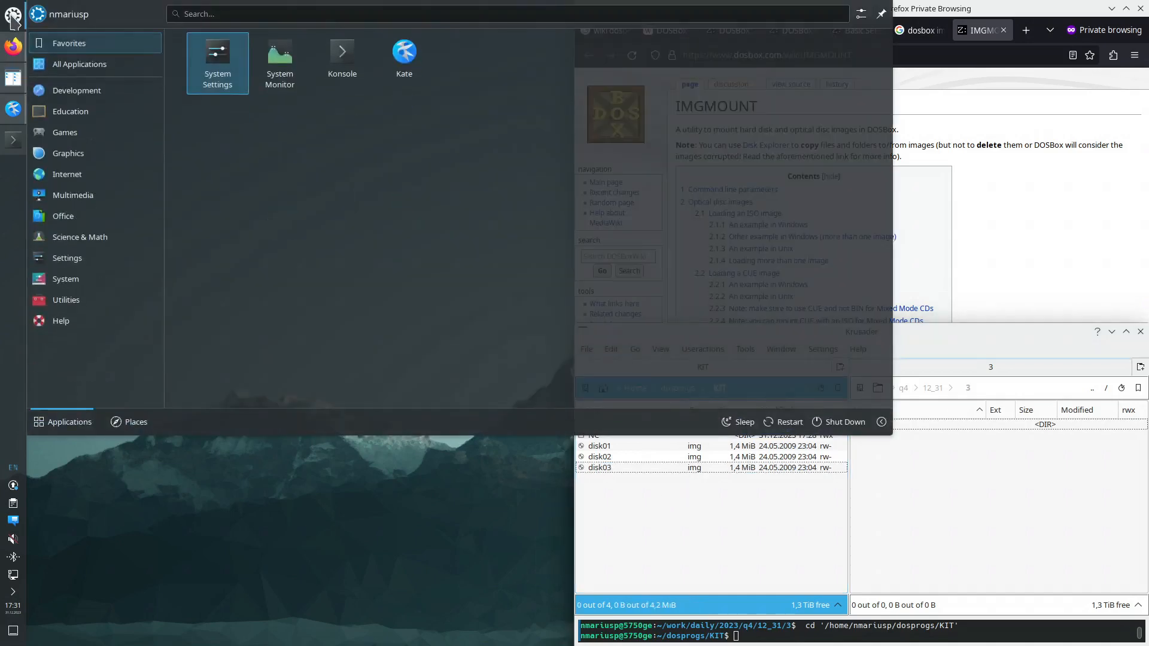
pyautogui.write('dosbox')
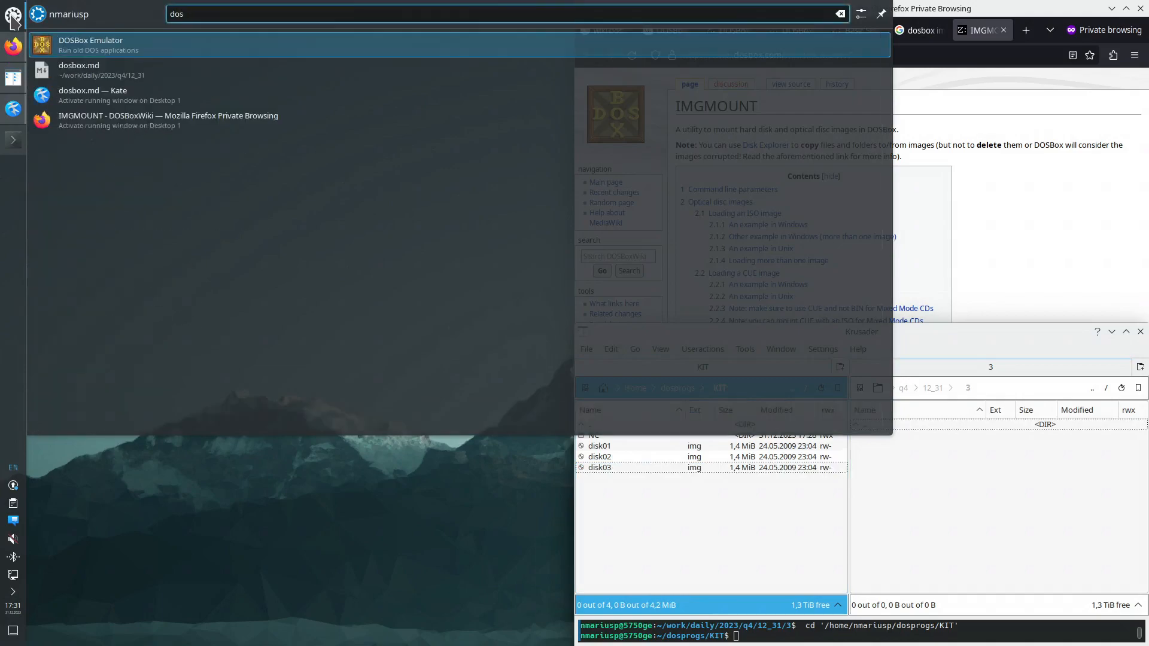
pyautogui.press('Return')
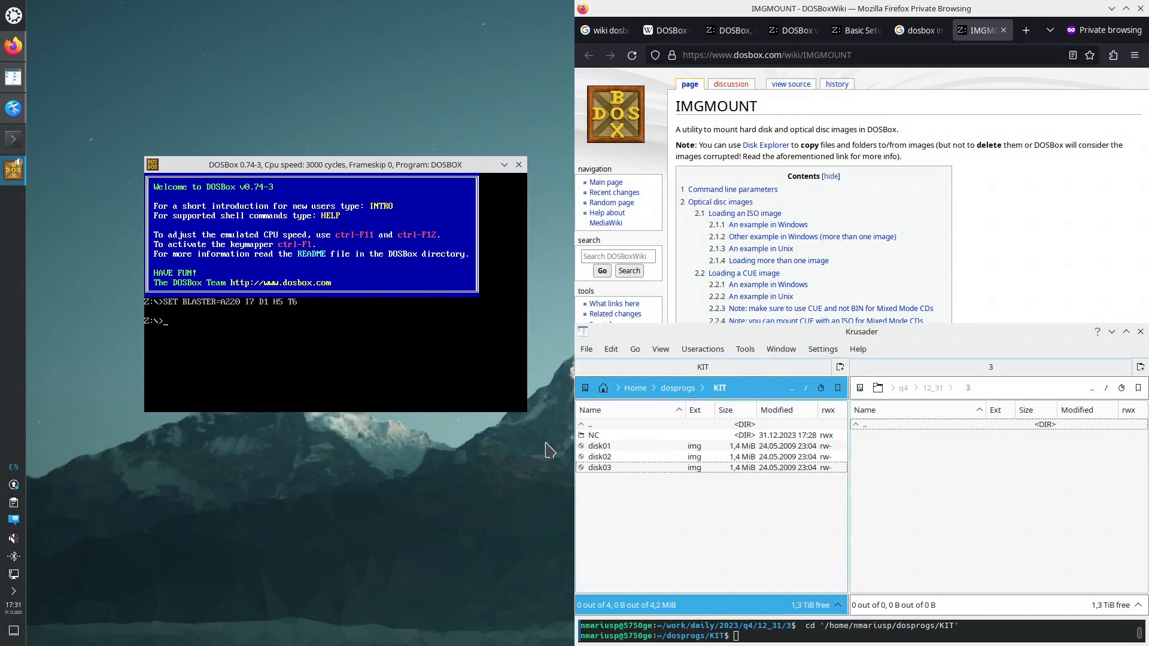
pyautogui.write('mount')
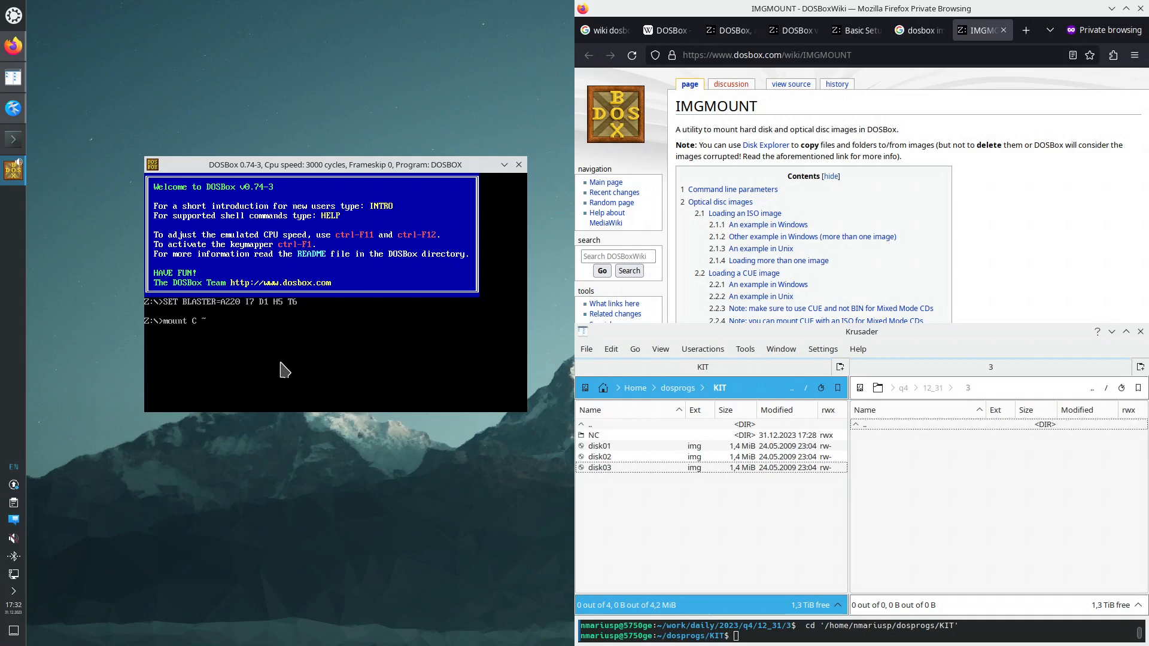
pyautogui.write('C ~/dosprogs')
pyautogui.press('Return')
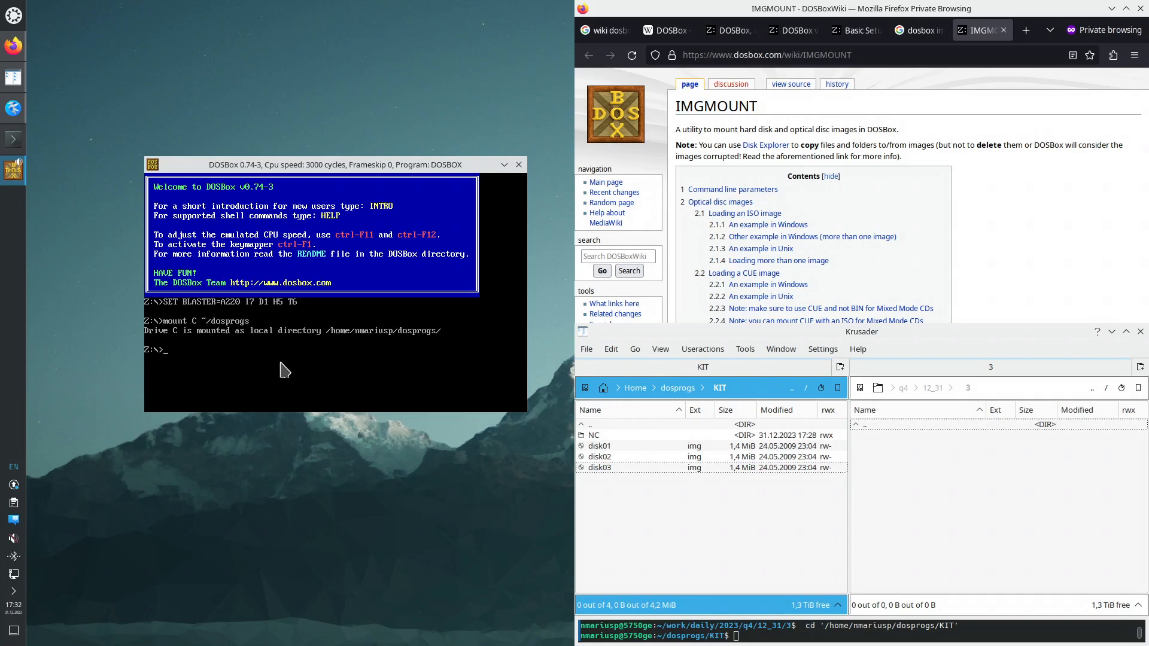
# Step: Switch to drive C and try to change to drive Z with "cd /d Z:"
pyautogui.write('c')
pyautogui.write('cd /d Z:')
pyautogui.press('Return')
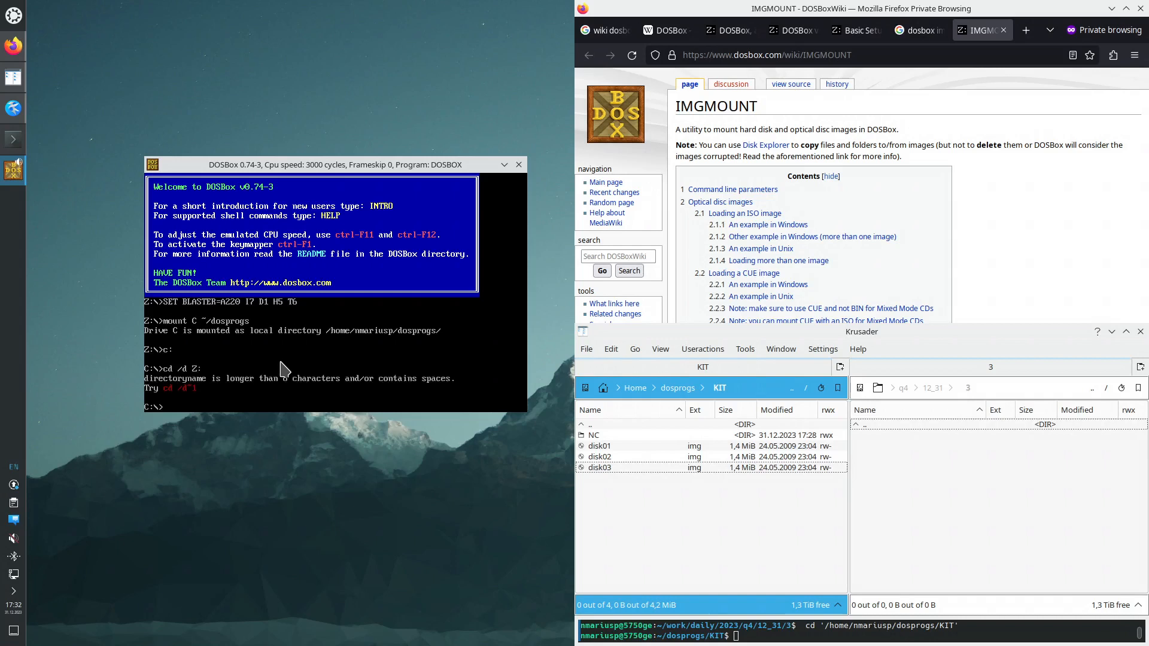
# Step: Switch to drive Z using only its drive letter, and return to drive C the same way
pyautogui.press('Up')
pyautogui.press('BackSpace')
pyautogui.press('BackSpace')
pyautogui.press('BackSpace')
pyautogui.press('BackSpace')
pyautogui.press('BackSpace')
pyautogui.press('BackSpace')
pyautogui.press('BackSpace')
pyautogui.press('BackSpace')
pyautogui.write('Z')
pyautogui.press('Return')
pyautogui.write('cd')
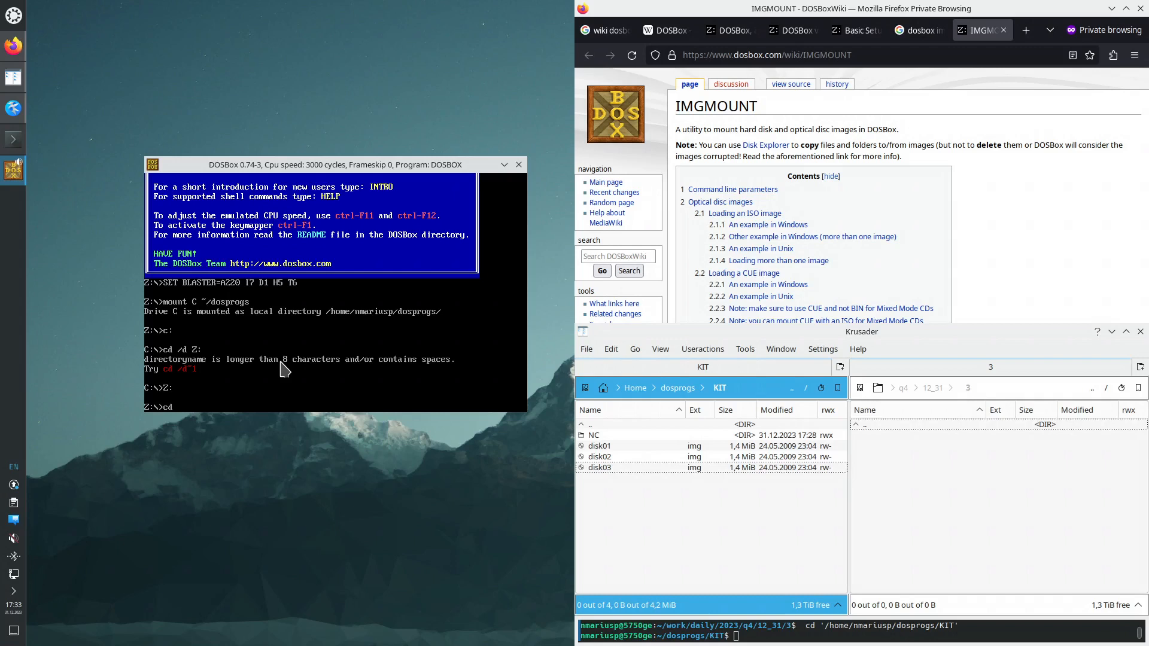
pyautogui.write('C:')
pyautogui.press('Return')
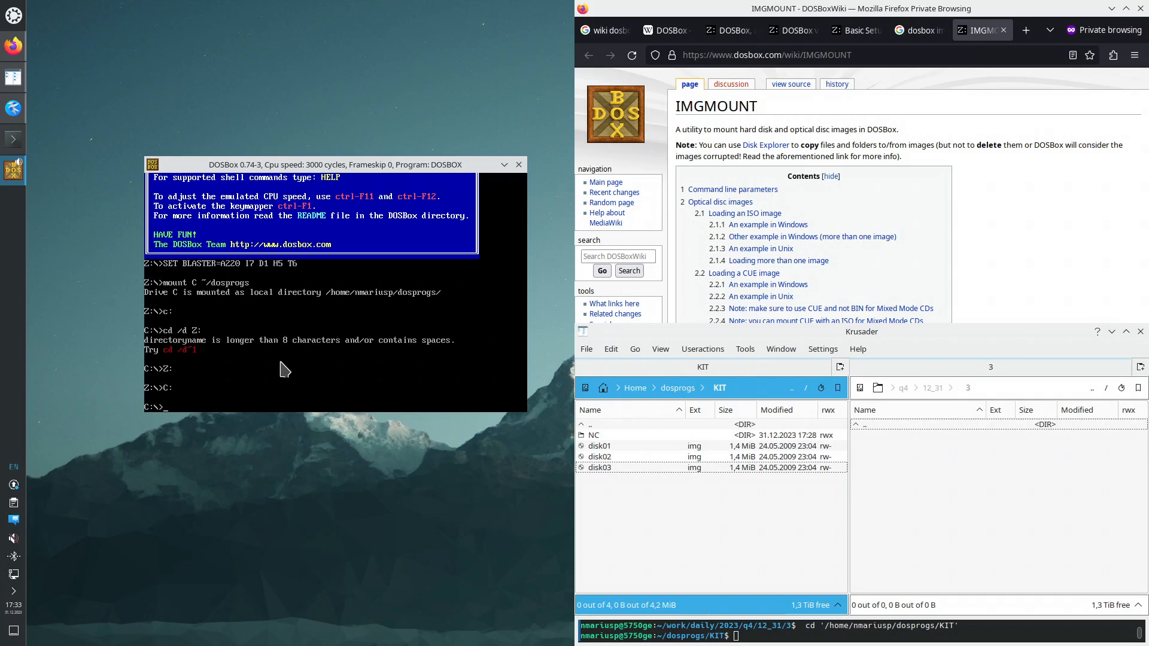
# Step: Change into the KIT directory on drive C and list its contents
pyautogui.write('cd KIT')
pyautogui.press('Return')
pyautogui.write('dir')
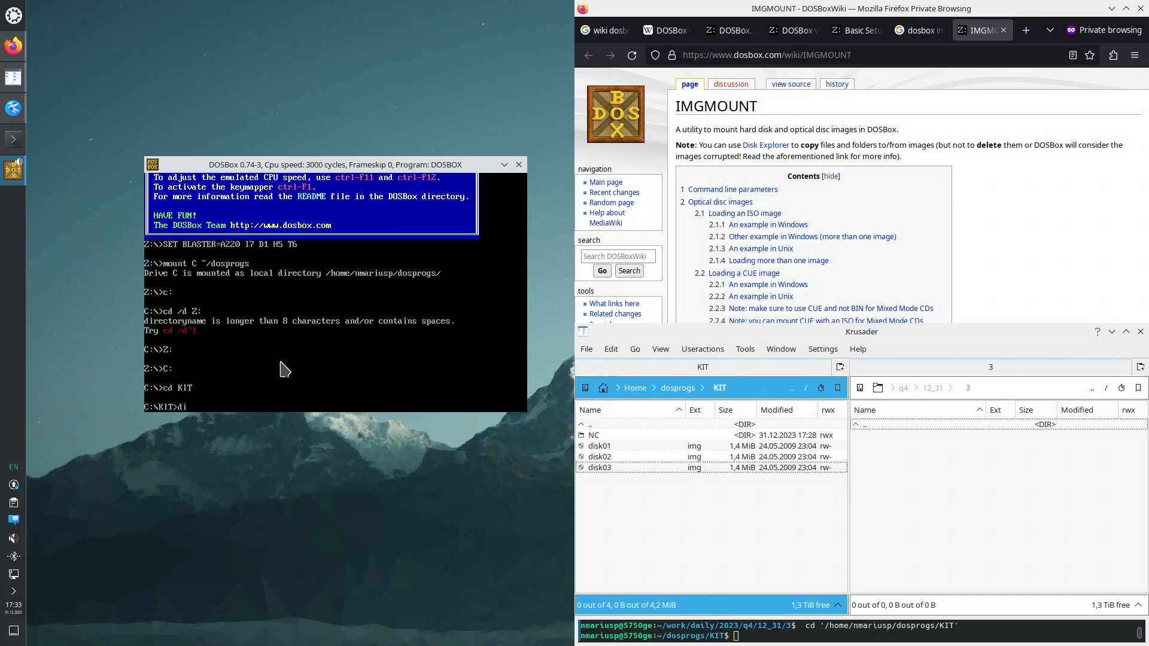
pyautogui.press('Return')
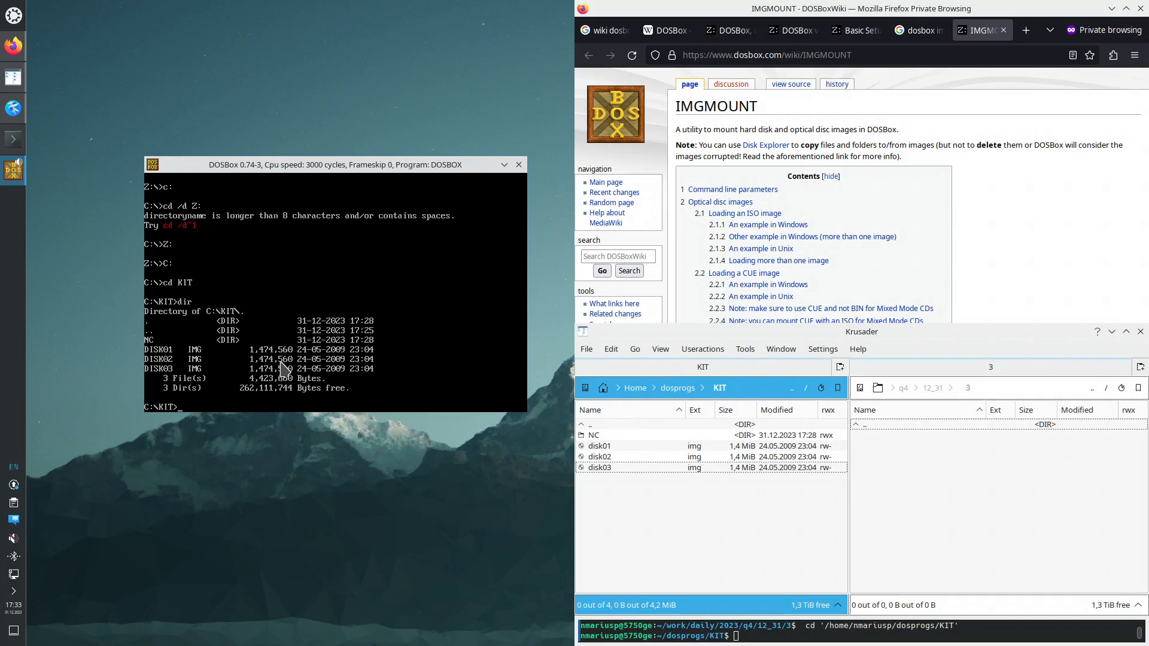
# Step: Request the built-in help for the mount and IMGMOUNT commands with /?
pyautogui.write('mount /?')
pyautogui.press('Return')
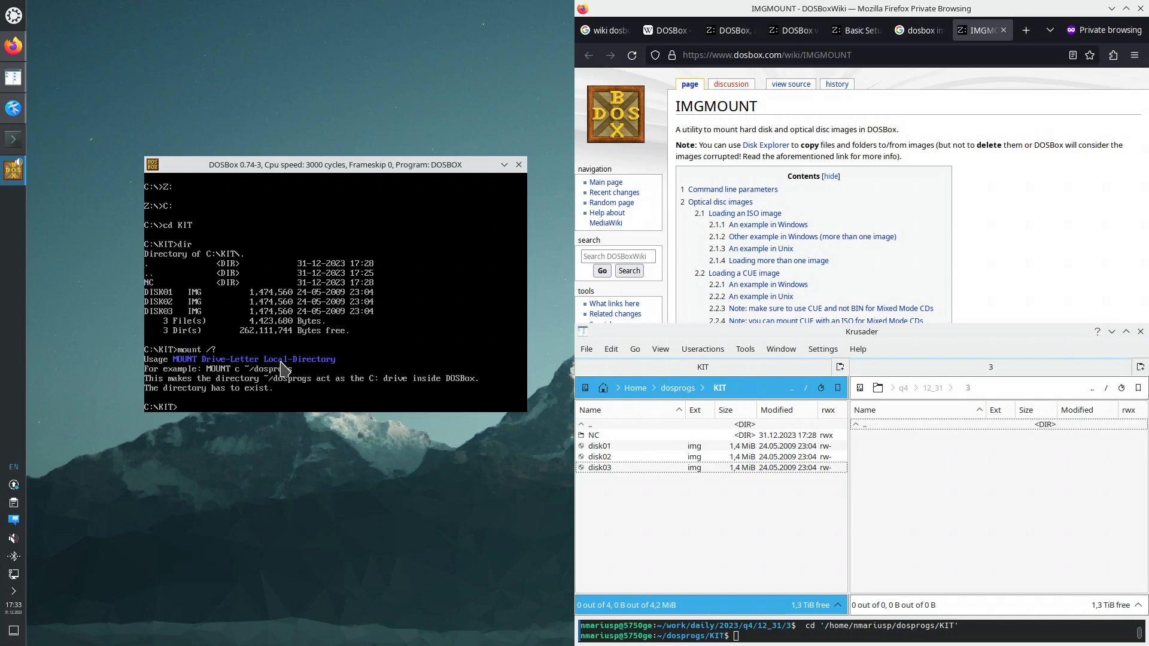
pyautogui.write('IMGMOUNT /?')
pyautogui.press('Return')
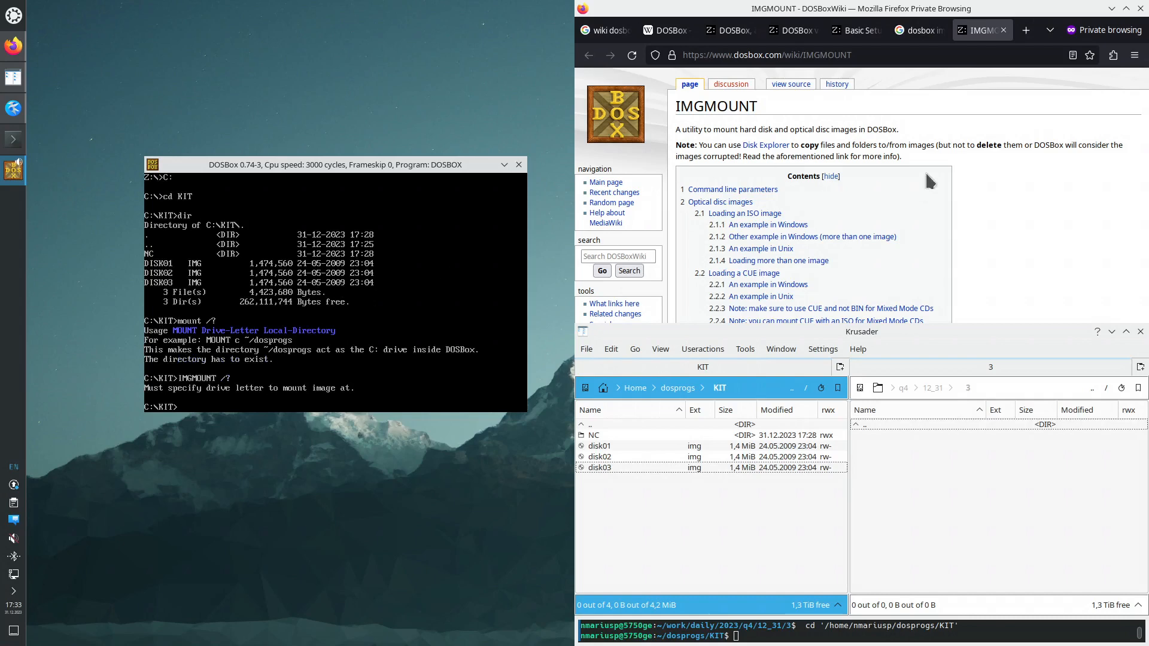
# Step: In Firefox, view the "dosbox imgmount floppy" search results and the IMGMOUNT DOSBoxWiki page, returning to the results
pyautogui.click(915, 30)
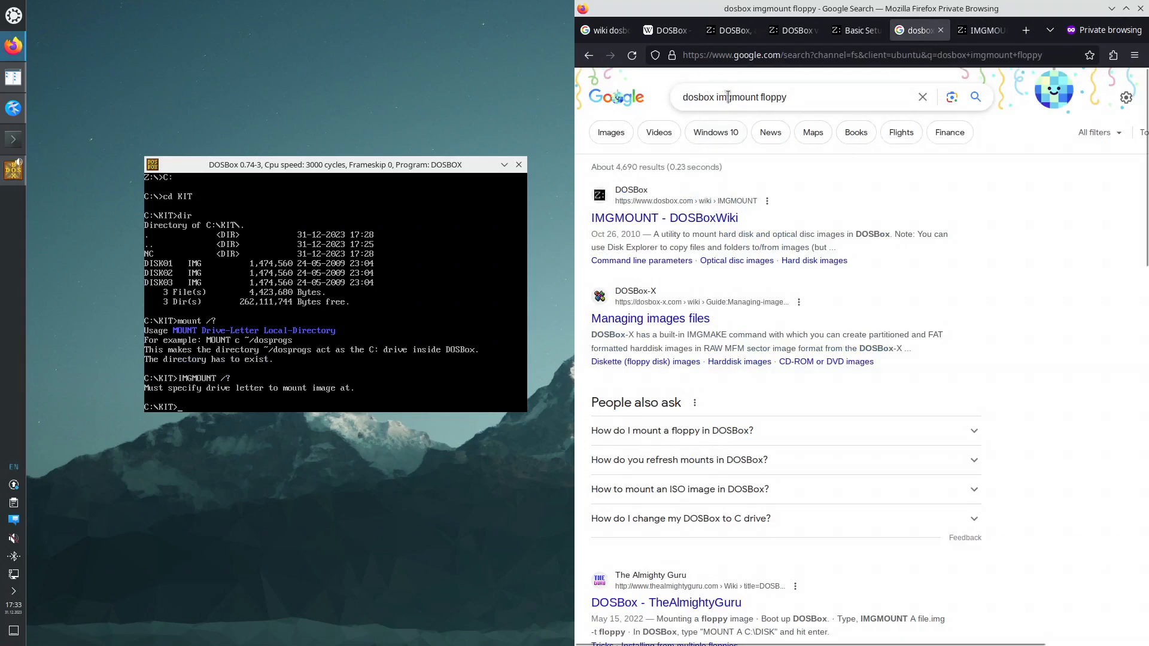
pyautogui.click(983, 31)
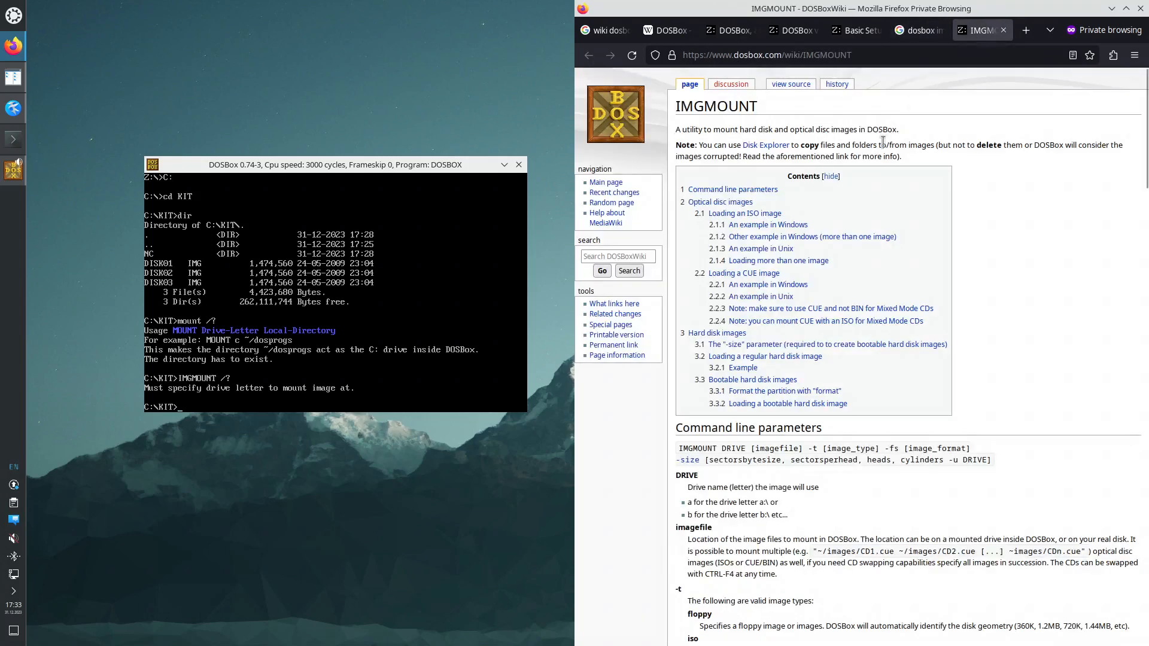
pyautogui.click(923, 32)
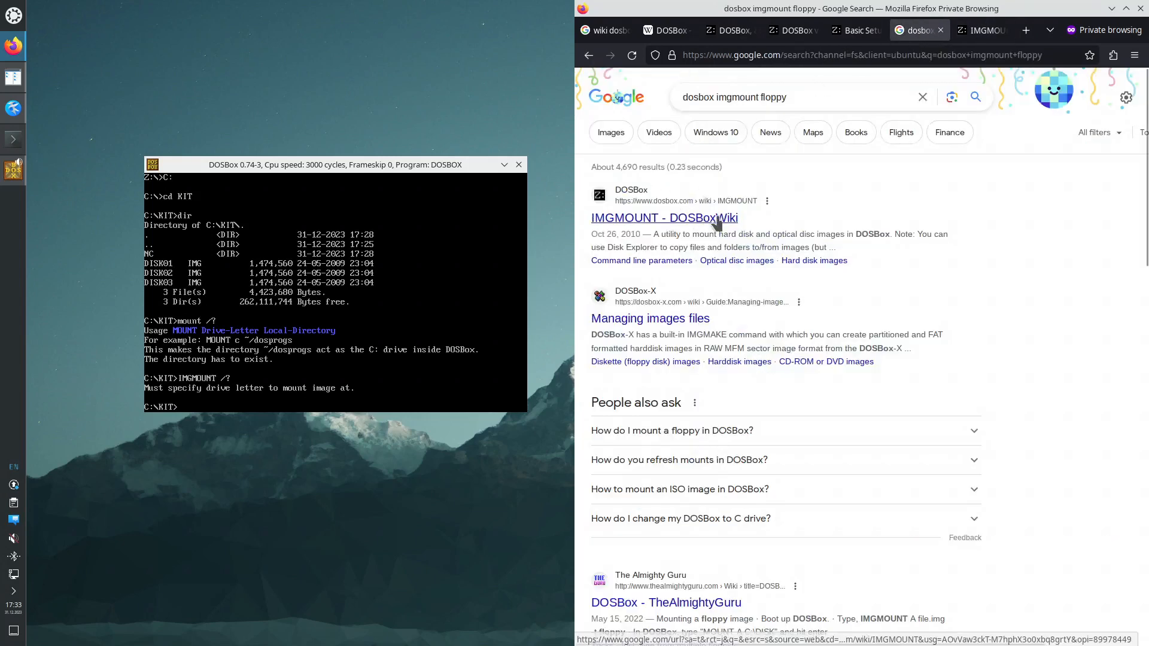
# Step: Examine the command line parameters on the IMGMOUNT DOSBoxWiki page: DRIVE, imagefile, -t with its image type, and the floppy type
pyautogui.click(982, 32)
pyautogui.scroll(-1, 931, 453)
pyautogui.scroll(-2, 928, 444)
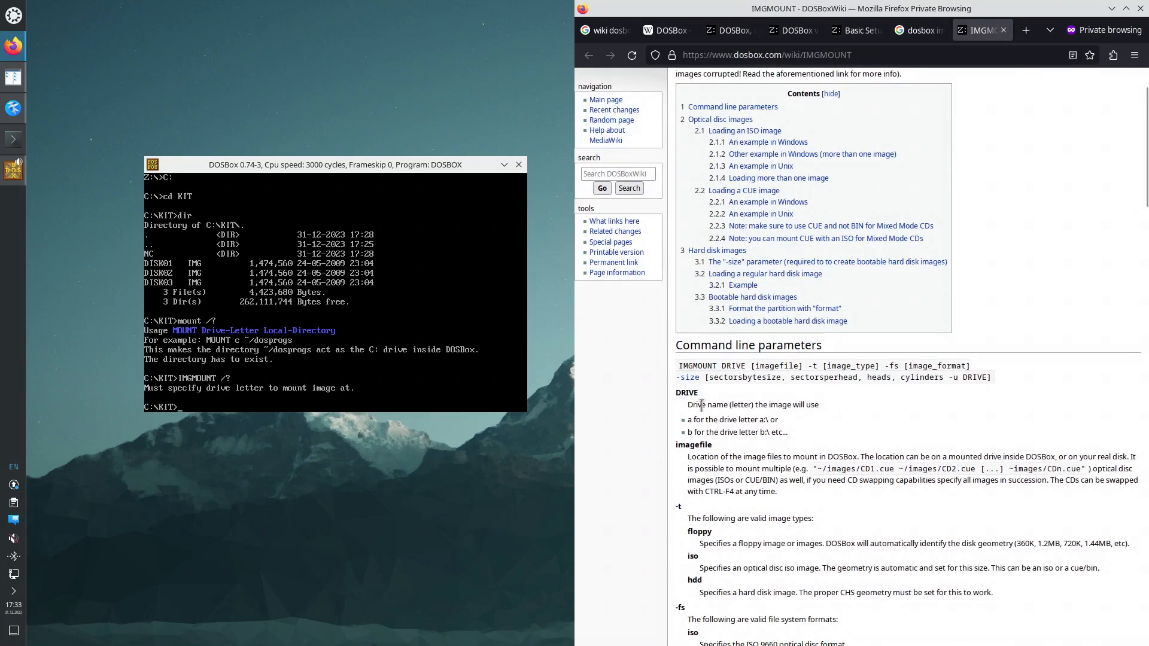
pyautogui.doubleClick(688, 365)
pyautogui.doubleClick(730, 366)
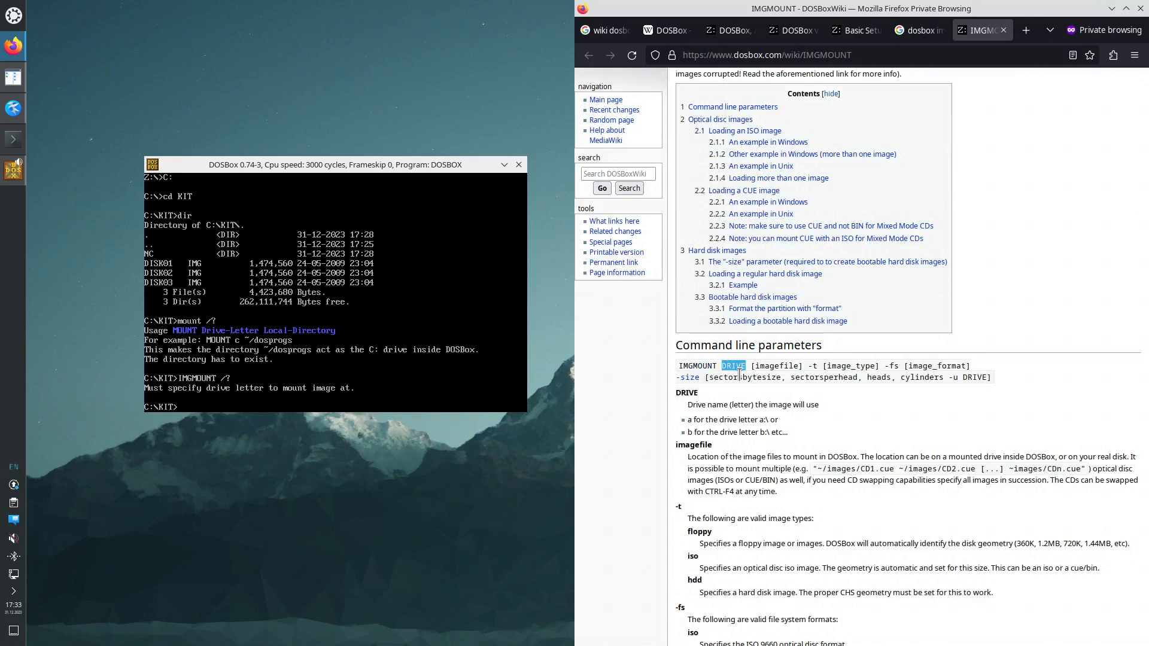
pyautogui.click(761, 365)
pyautogui.moveTo(807, 366); pyautogui.dragTo(813, 365)
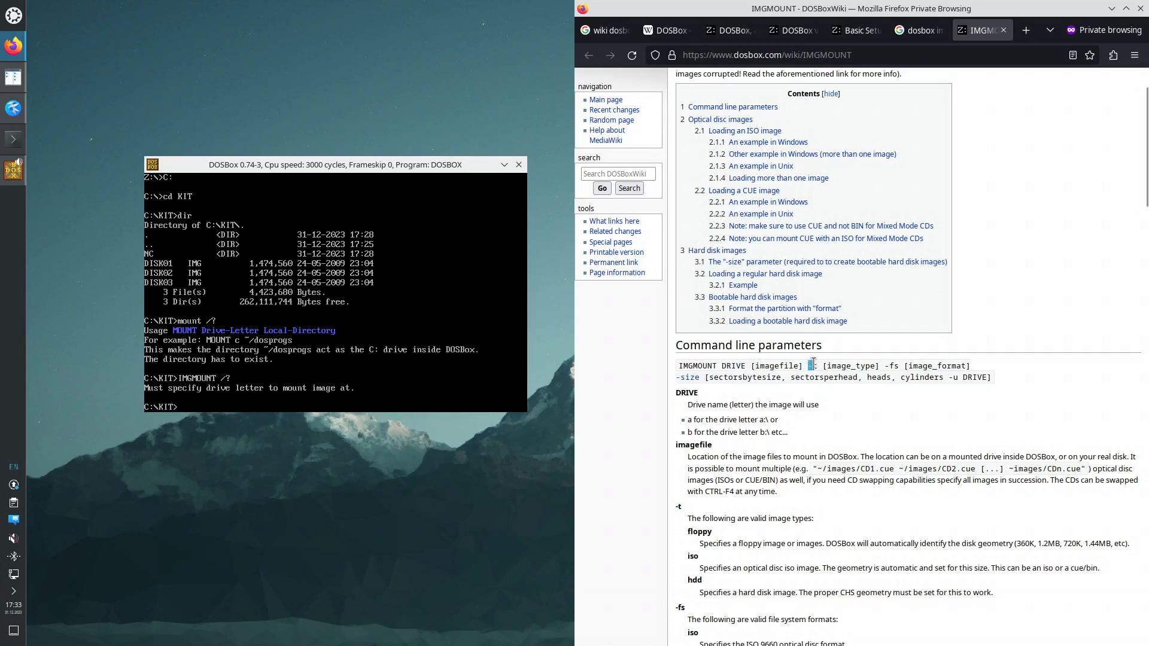
pyautogui.doubleClick(836, 365)
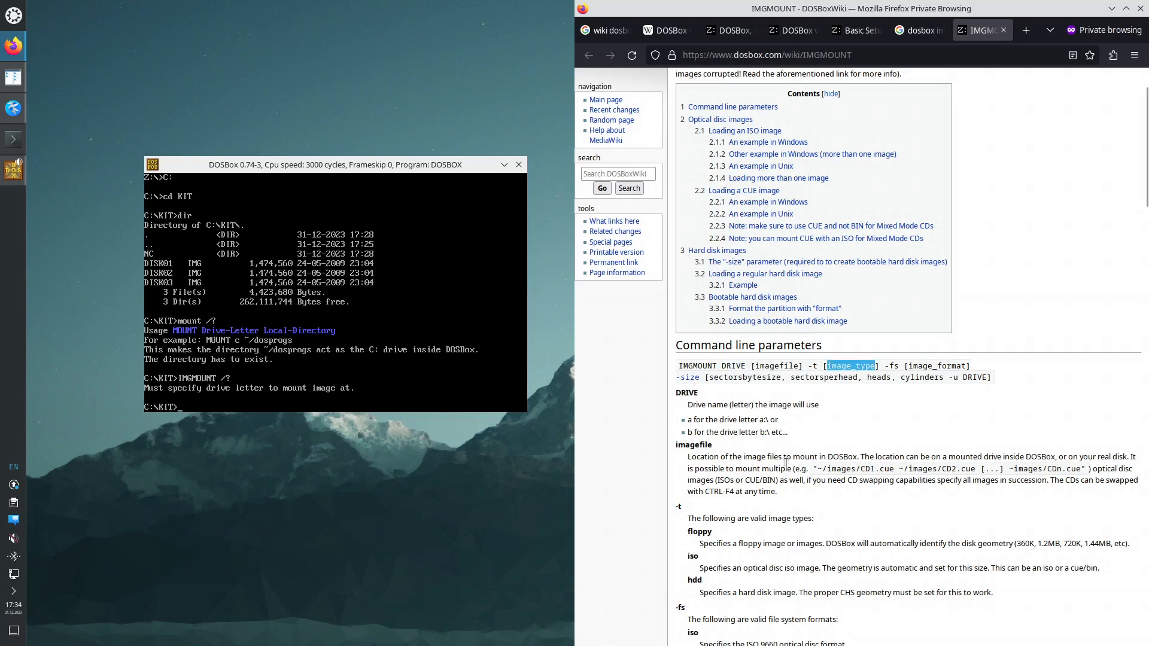
pyautogui.scroll(-3, 786, 464)
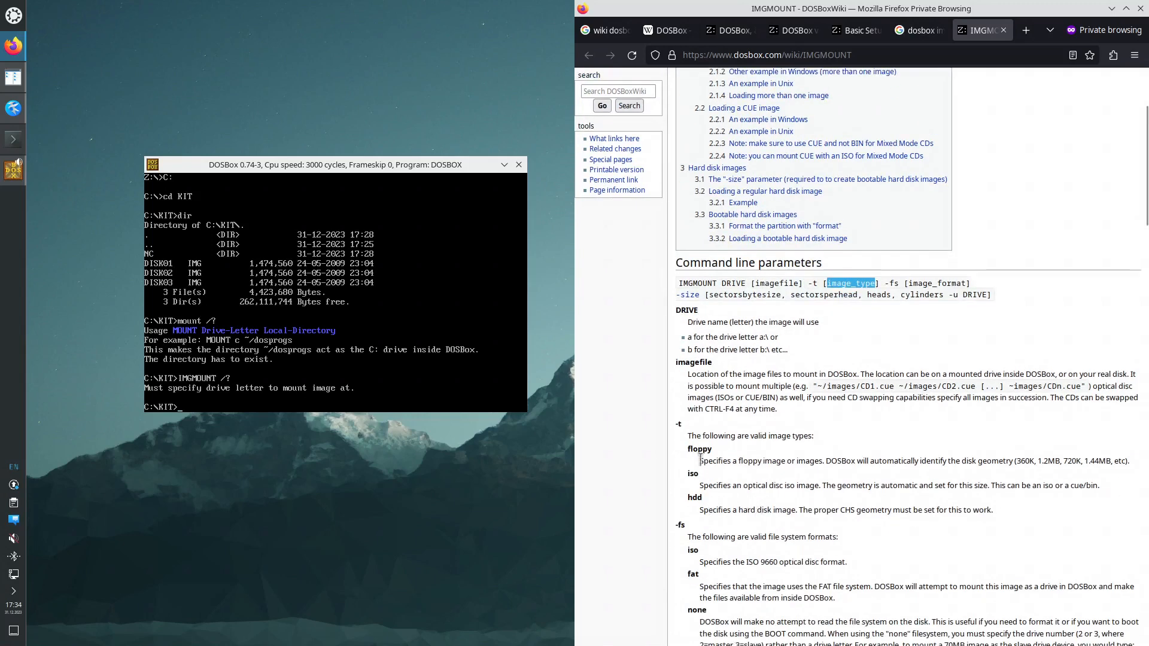
pyautogui.click(698, 441)
# Step: In DOSBox, mount DISK01.IMG as drive A with IMGMOUNT, using the type option -t floppy
pyautogui.click(297, 396)
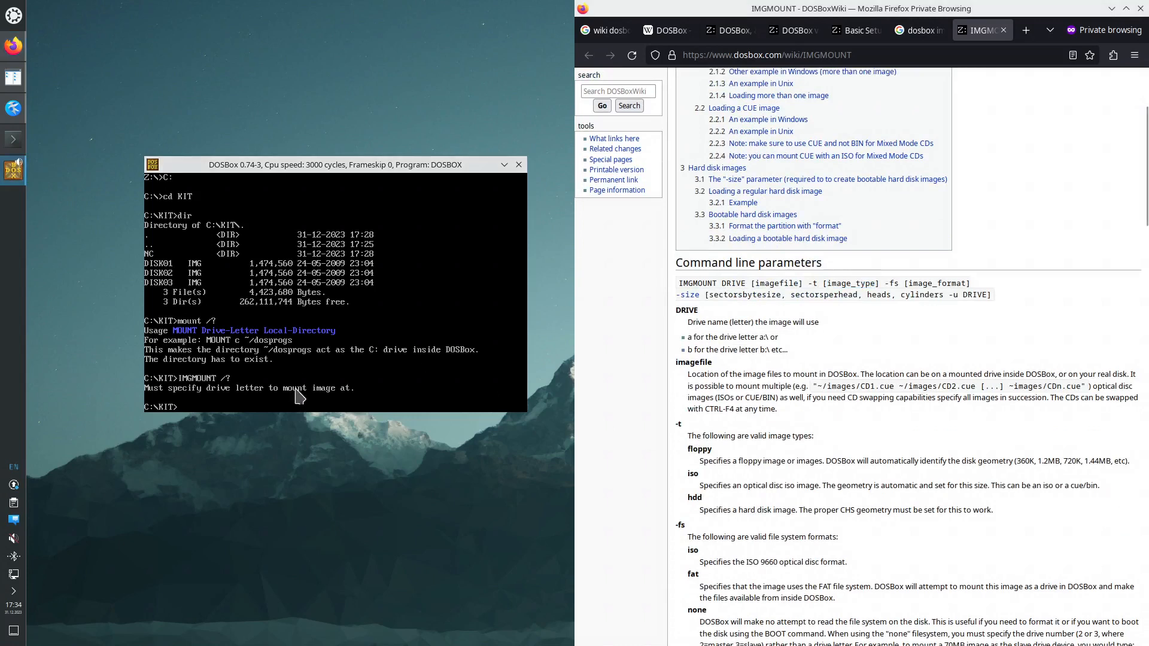
pyautogui.press('Up')
pyautogui.press('BackSpace')
pyautogui.press('BackSpace')
pyautogui.write('A DISK01.IMG')
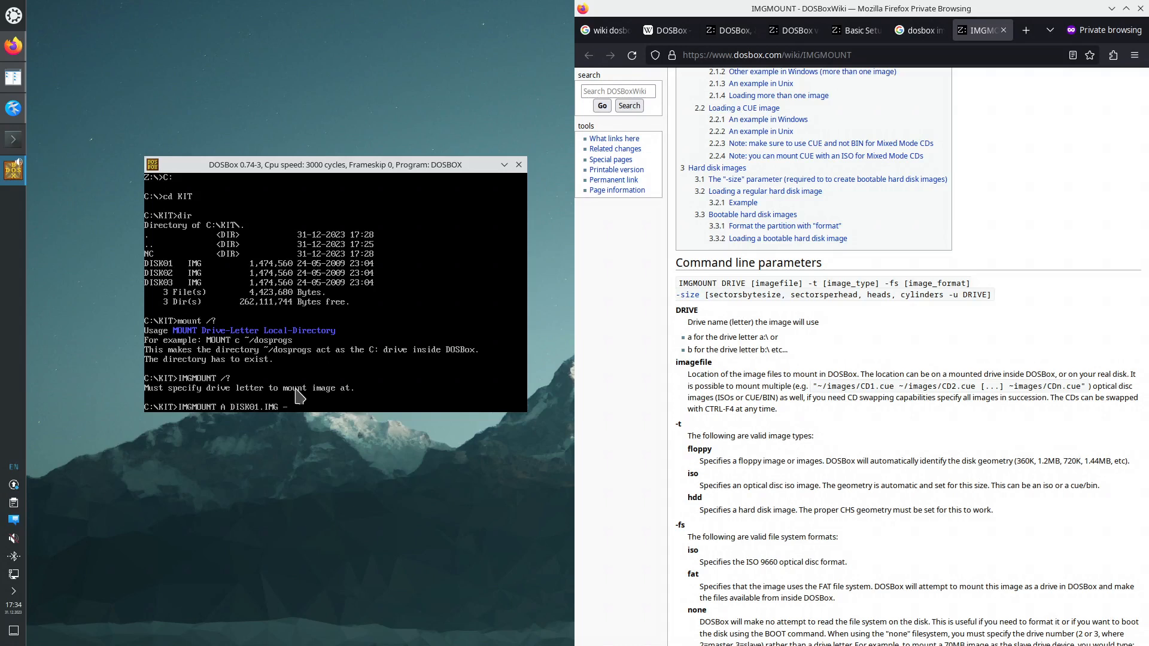
pyautogui.write(' -t floppy')
pyautogui.press('Return')
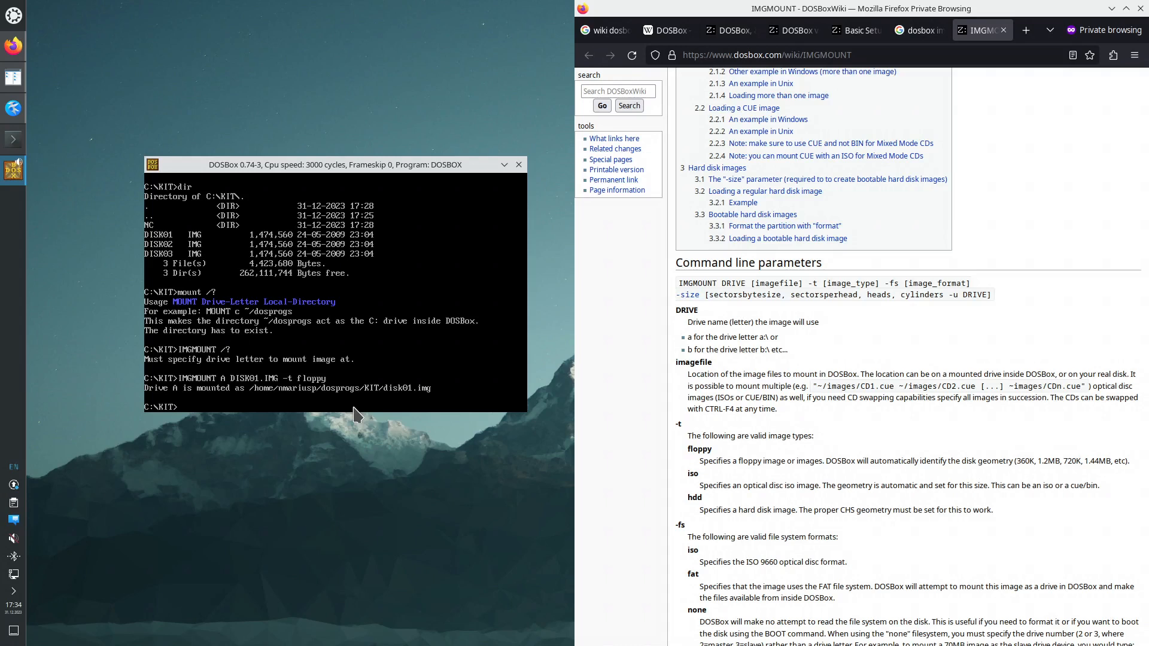
# Step: Change into the NC directory and copy all files from drive A into it with copy A:\*.*
pyautogui.write('cd NC')
pyautogui.press('Return')
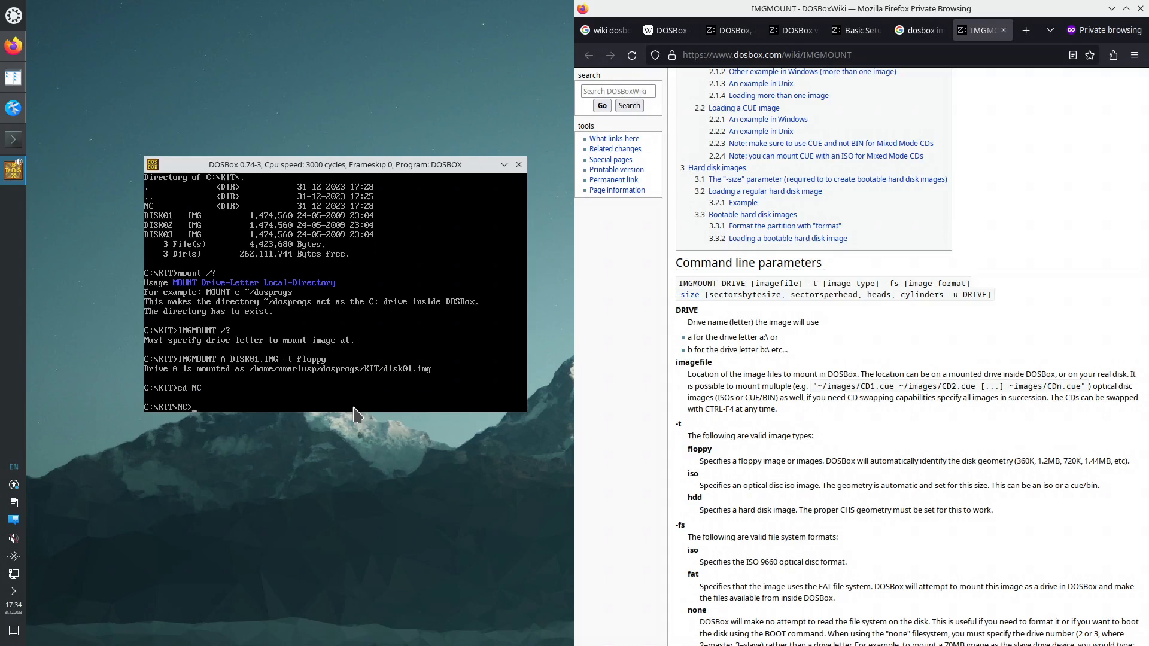
pyautogui.write('copy A:\\*.* .')
pyautogui.press('Return')
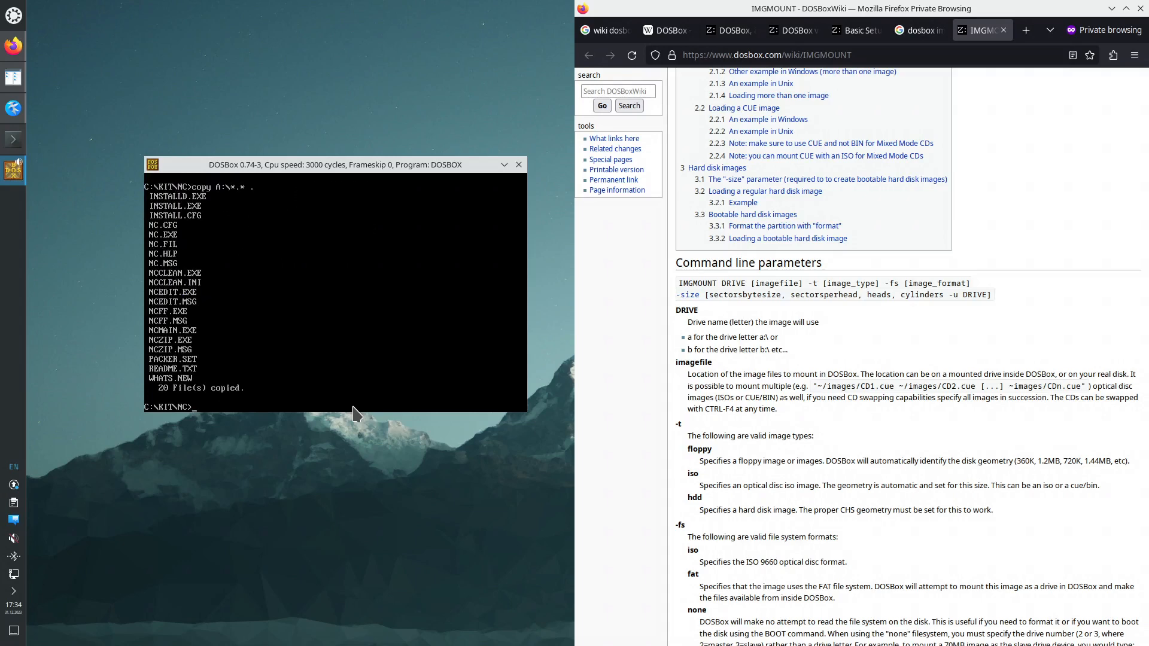
# Step: Switch to drive A and list the contents of the mounted floppy image
pyautogui.write('A:')
pyautogui.press('Return')
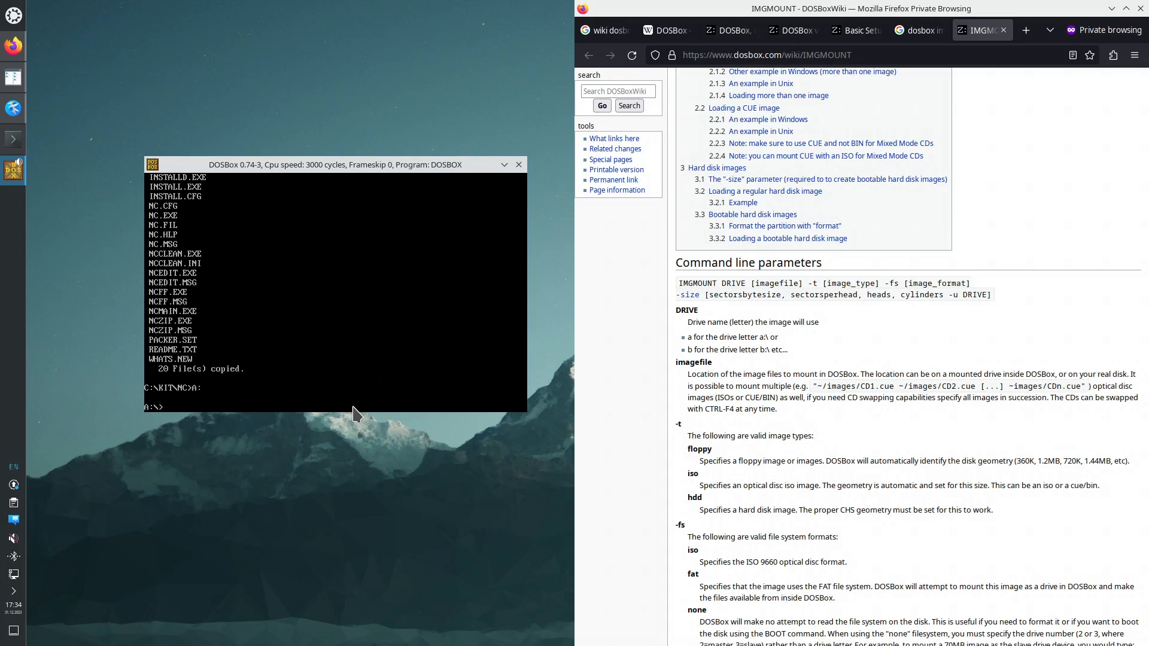
pyautogui.write('dir')
pyautogui.press('Return')
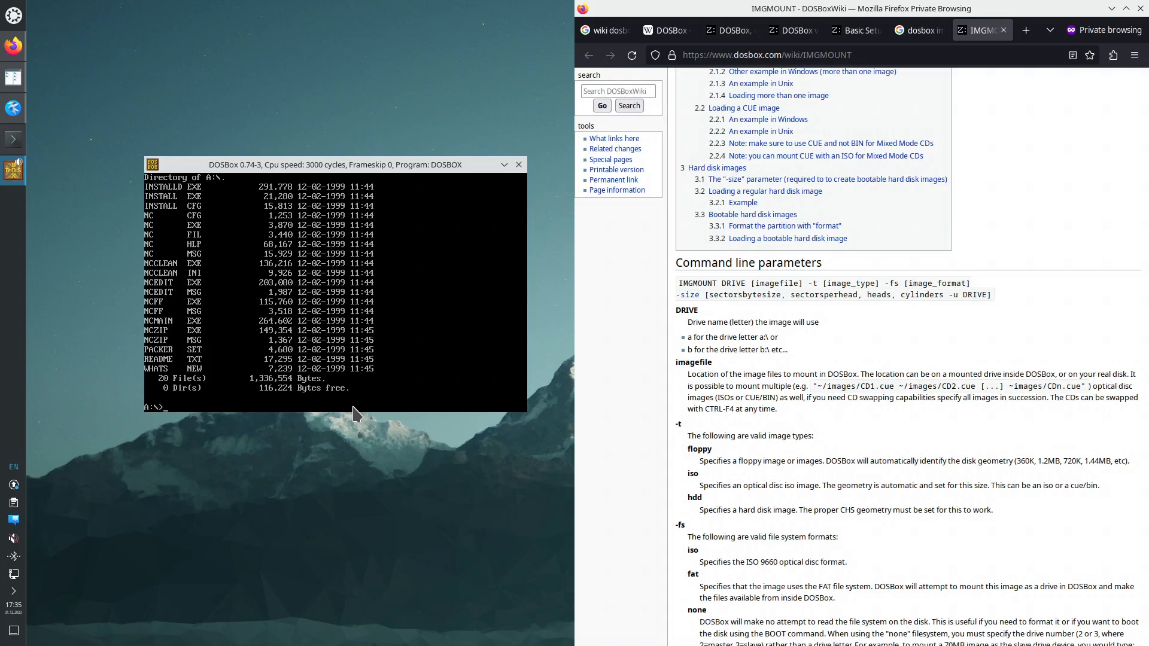
# Step: Look through the wiki's remaining IMGMOUNT parameters and disc image examples, and request DOSBox's built-in help for mount with /?
pyautogui.click(778, 378)
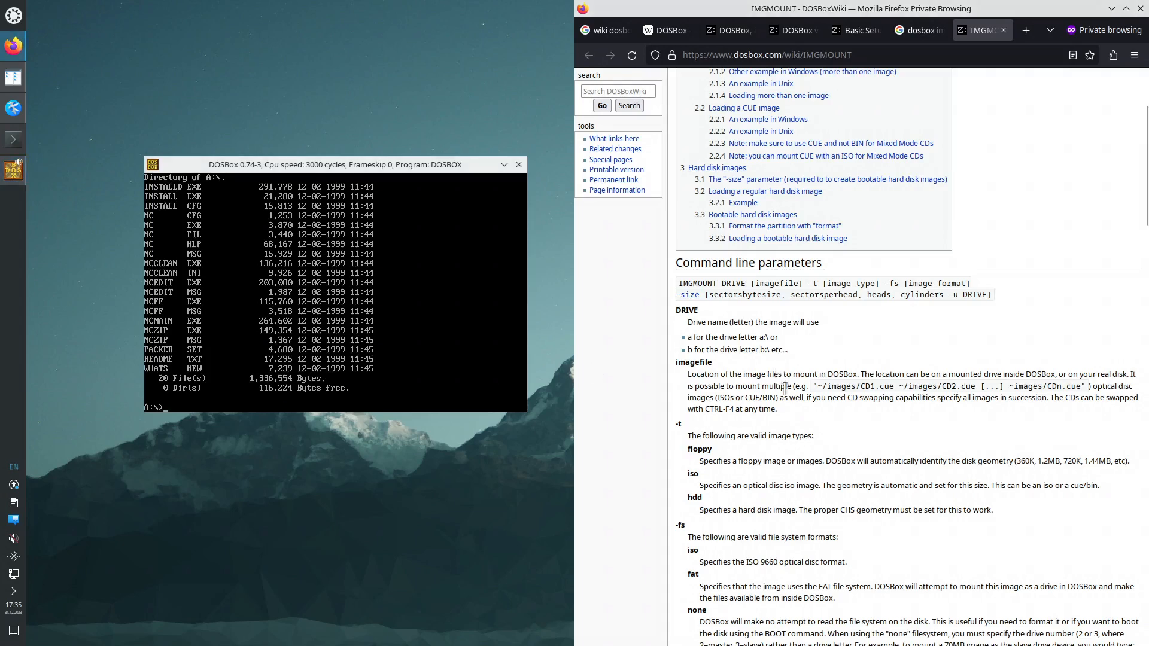
pyautogui.scroll(-3, 777, 384)
pyautogui.scroll(-6, 777, 385)
pyautogui.scroll(-5, 781, 392)
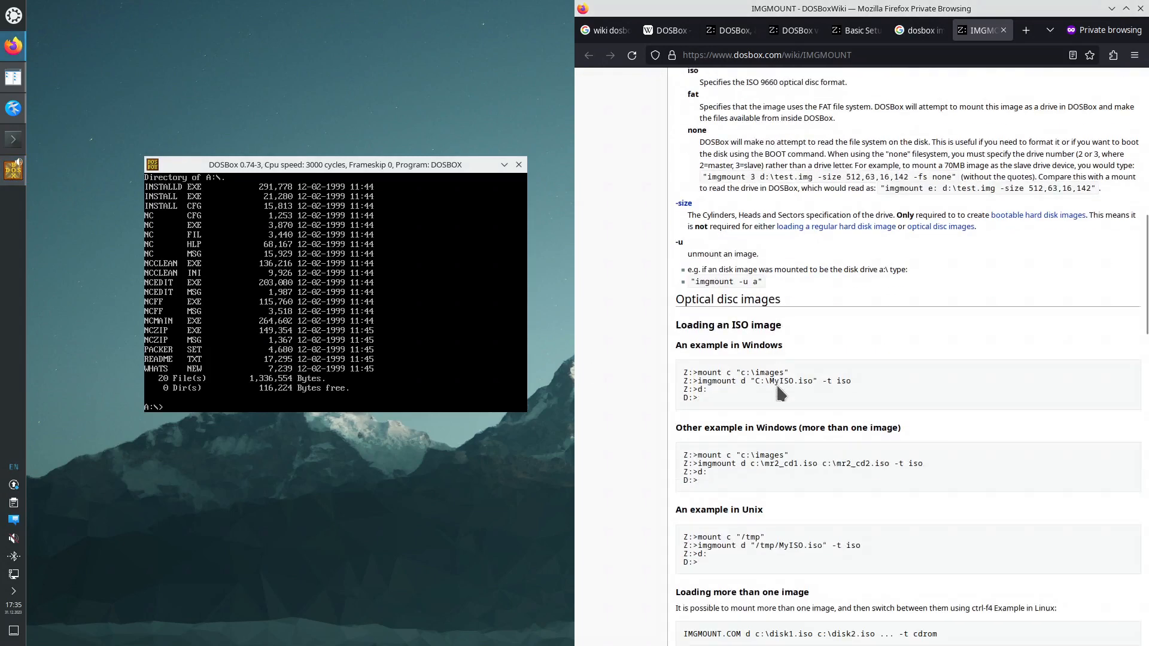
pyautogui.scroll(-5, 811, 496)
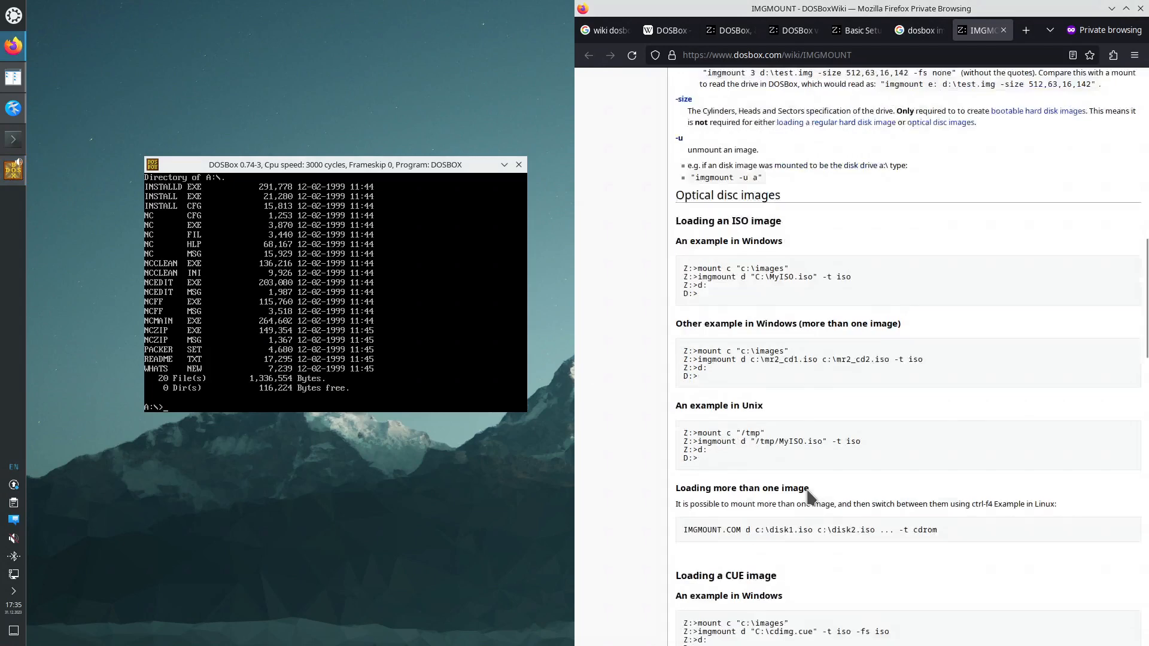
pyautogui.click(239, 394)
pyautogui.write('moun')
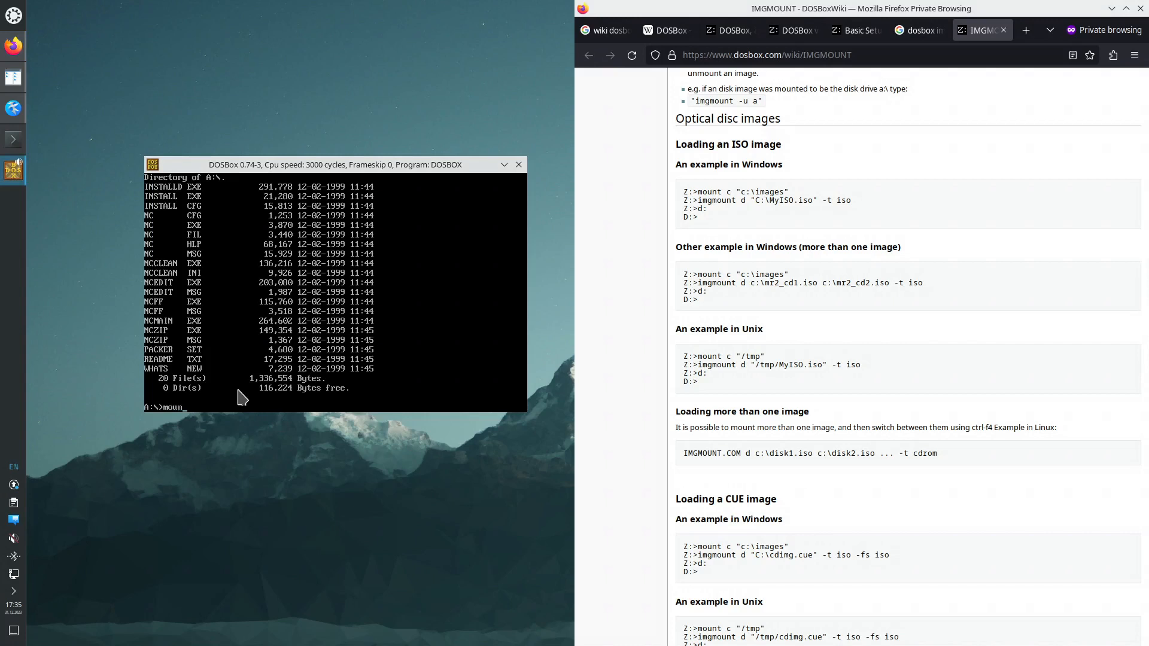
pyautogui.write('t /?')
pyautogui.press('Return')
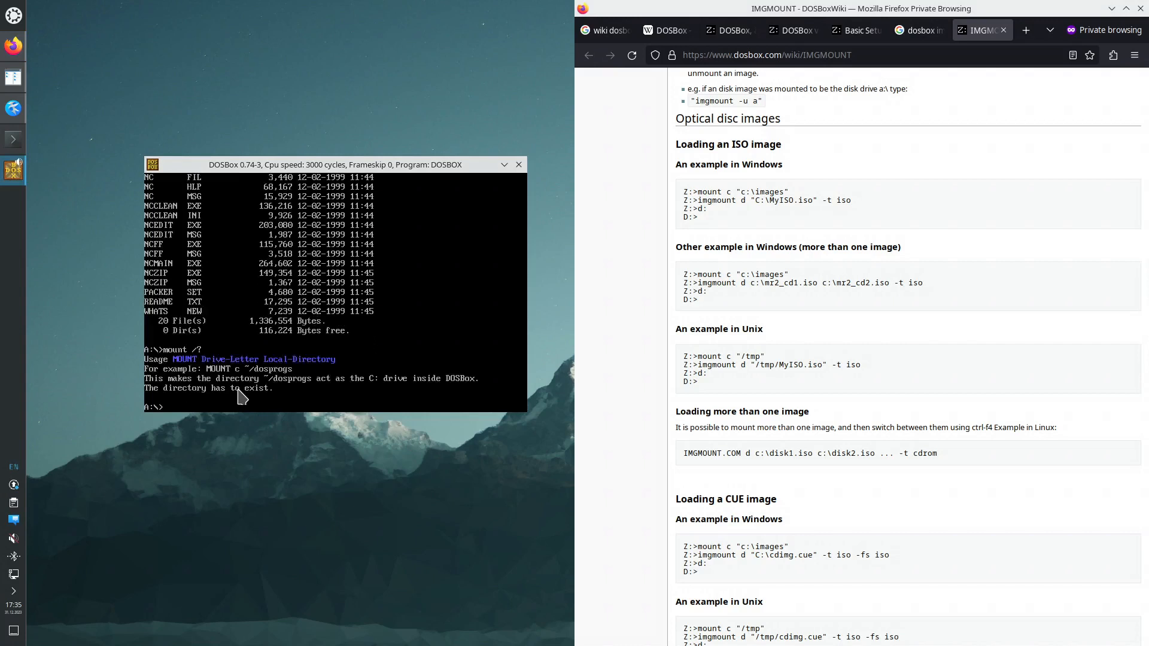
# Step: Try to unmount drive A with mount /u A
pyautogui.press('Up')
pyautogui.write('A')
pyautogui.press('Return')
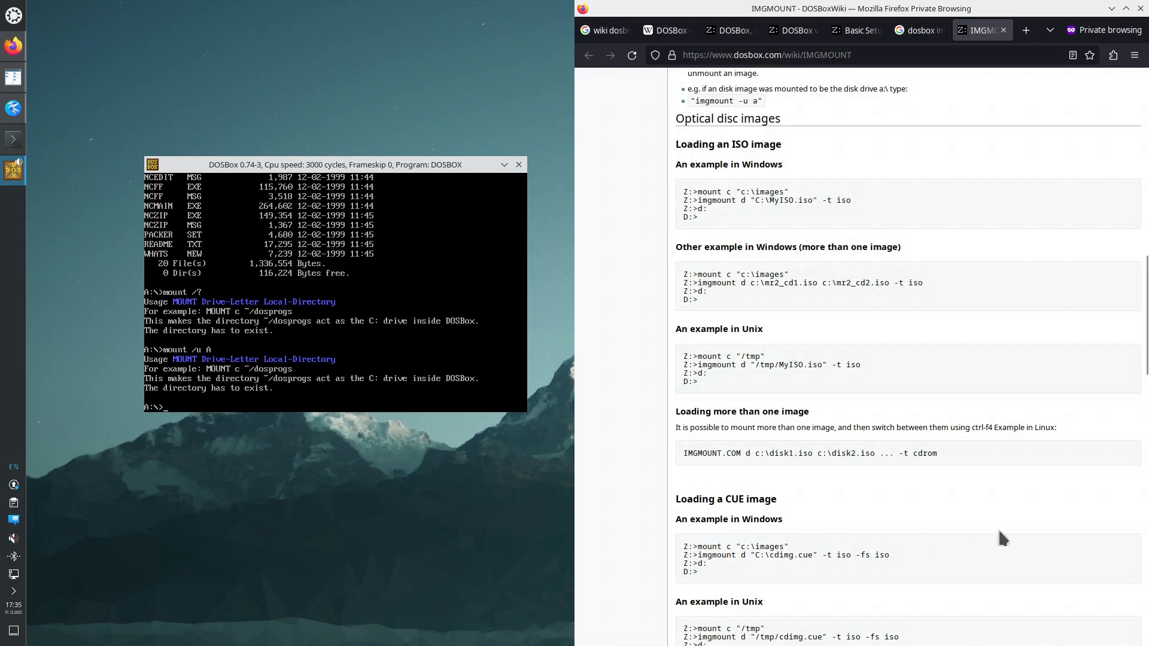
# Step: Look up the unmount template MOUNT -u [Drive-Letter] on the MOUNT DOSBoxWiki page, and unmount drive A with mount -u A
pyautogui.click(1015, 573)
pyautogui.scroll(-3, 1016, 573)
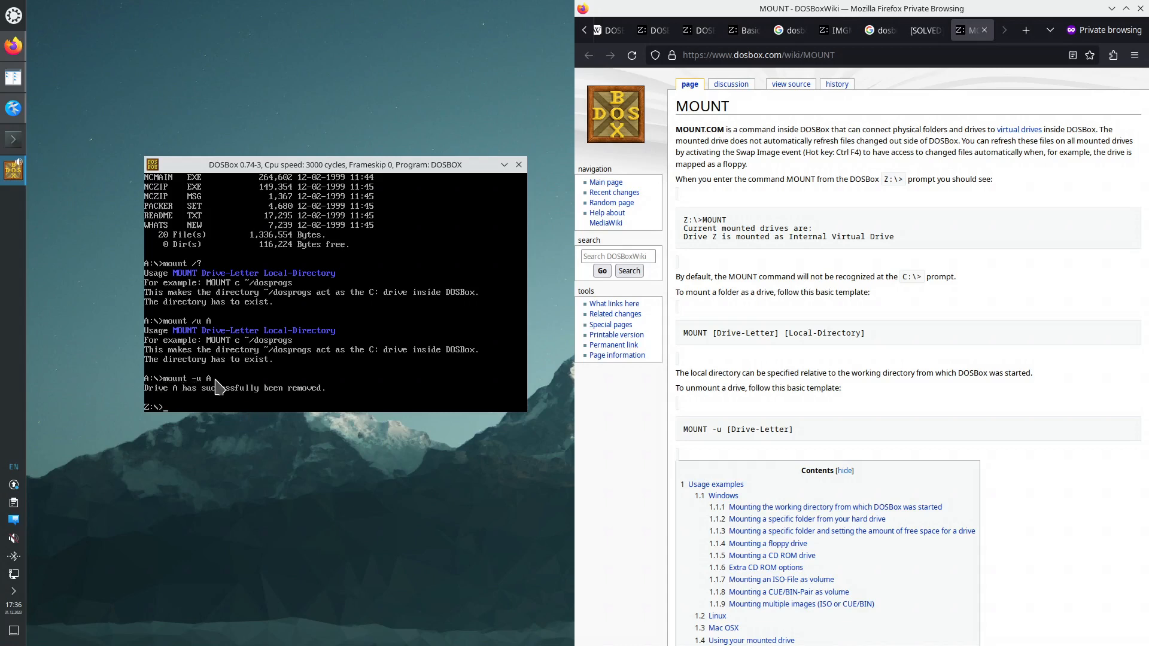
pyautogui.doubleClick(716, 429)
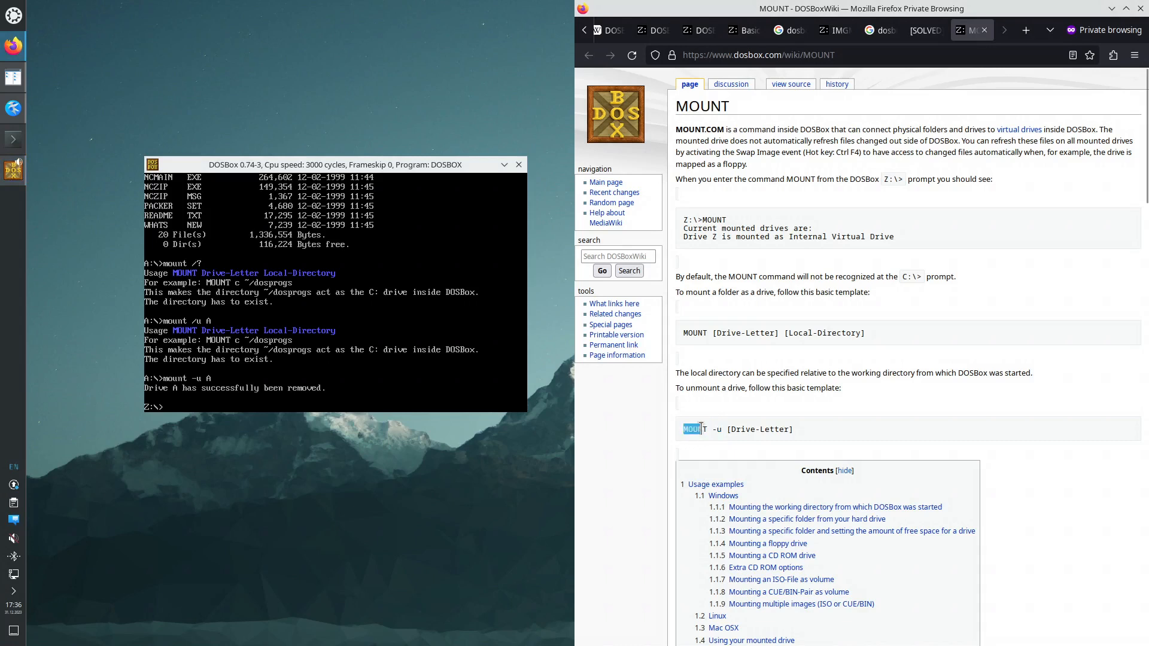
pyautogui.moveTo(730, 429); pyautogui.dragTo(779, 427)
# Step: Try to switch to drive A in DOSBox to check that it is unmounted
pyautogui.click(274, 402)
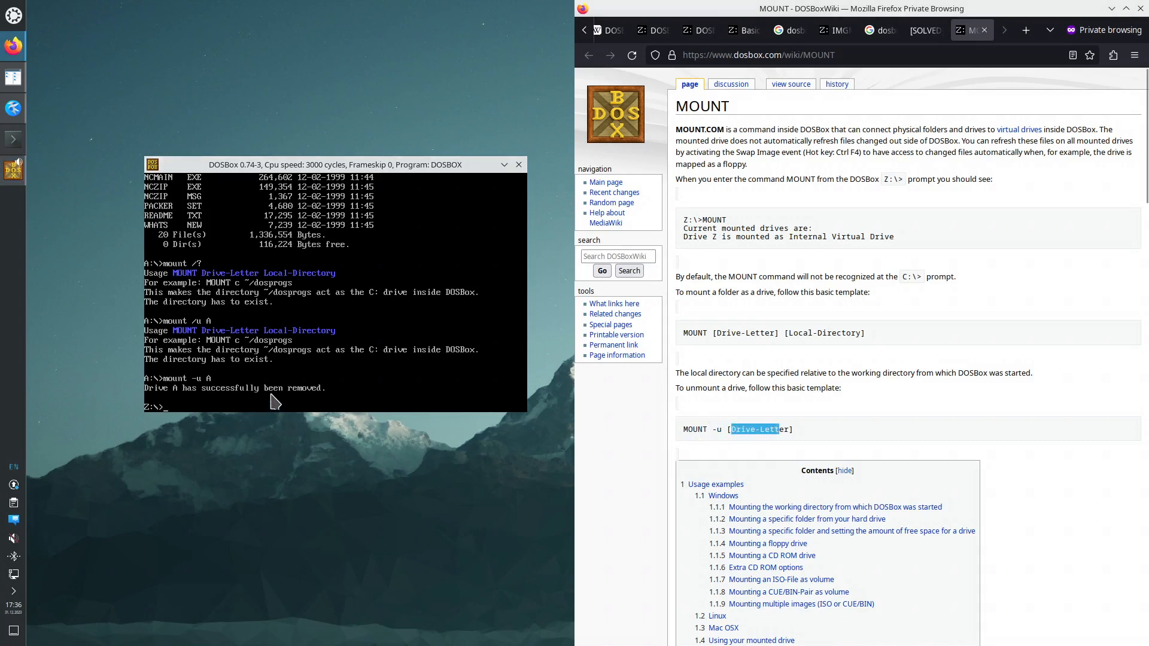
pyautogui.write('A:')
pyautogui.press('Return')
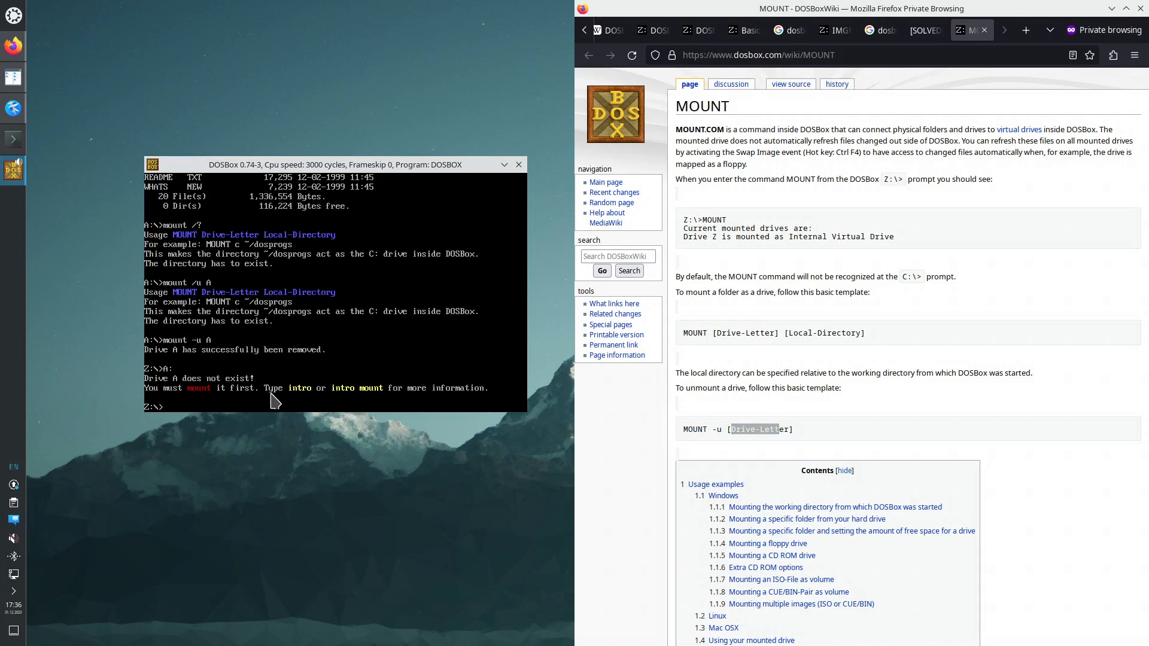
# Step: Switch to drive C and list the files copied into the NC directory
pyautogui.write('C:')
pyautogui.press('Return')
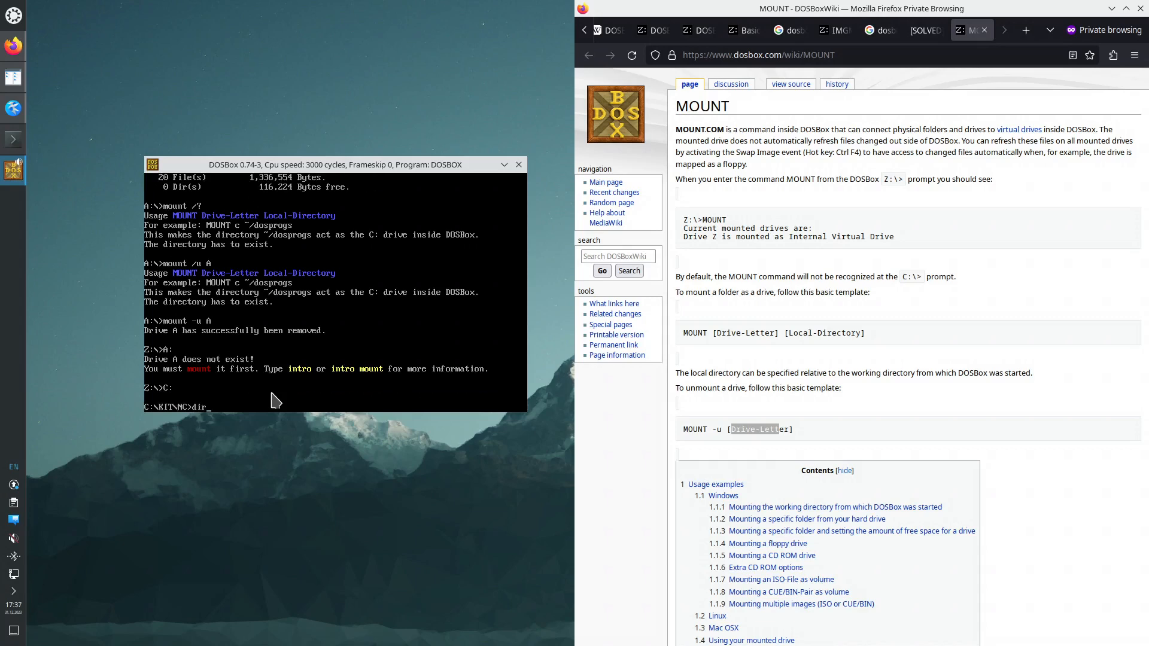
pyautogui.write('dir')
pyautogui.press('Return')
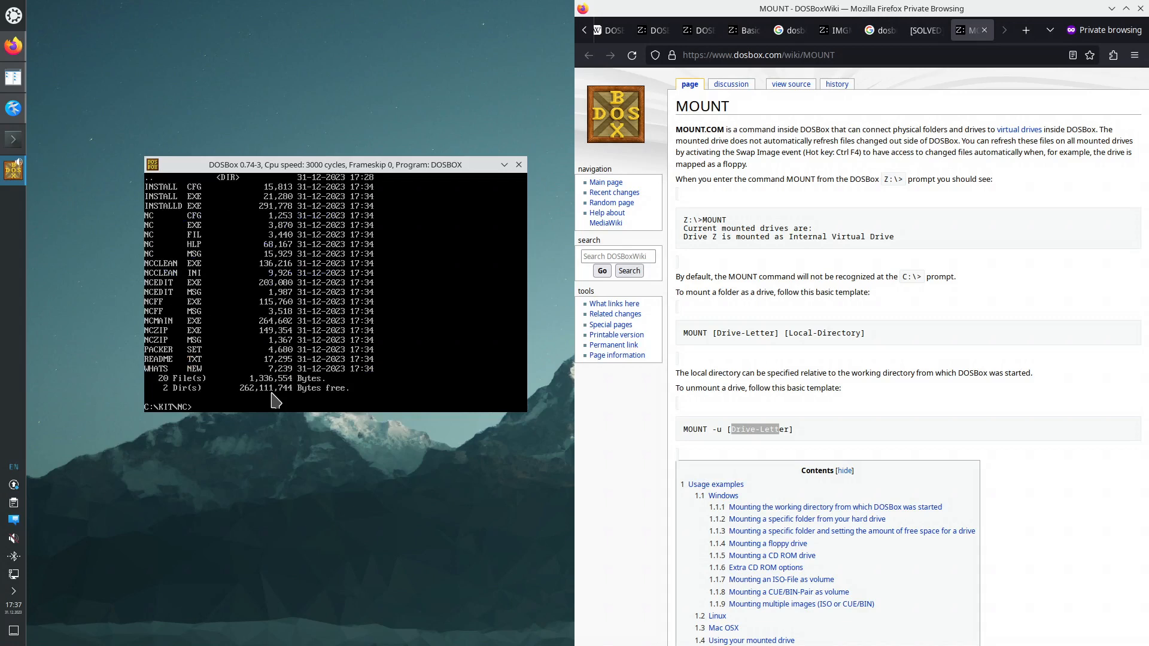
# Step: Go up one level to the KIT directory and list its contents
pyautogui.write('cd ..')
pyautogui.press('Return')
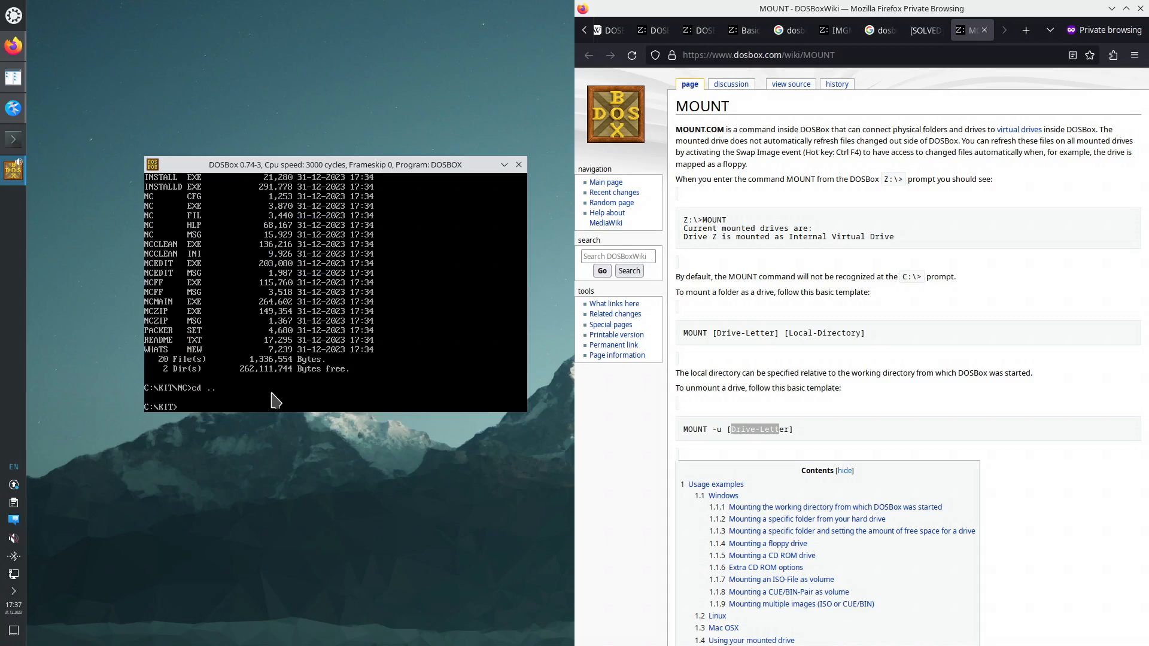
pyautogui.write('dir')
pyautogui.press('Return')
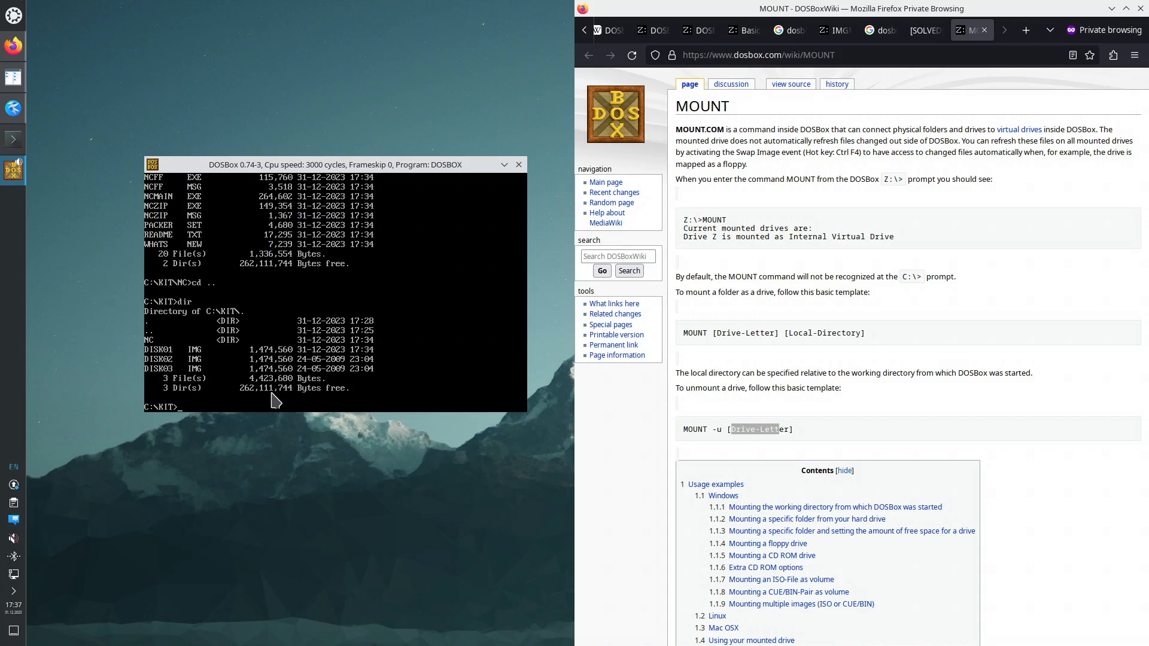
# Step: Mount DISK02.IMG as floppy drive A by reusing the earlier IMGMOUNT command with the new image name
pyautogui.write('mount /?')
pyautogui.press('Up')
pyautogui.press('Up')
pyautogui.press('Up')
pyautogui.press('Up')
pyautogui.press('Up')
pyautogui.press('Up')
pyautogui.press('Up')
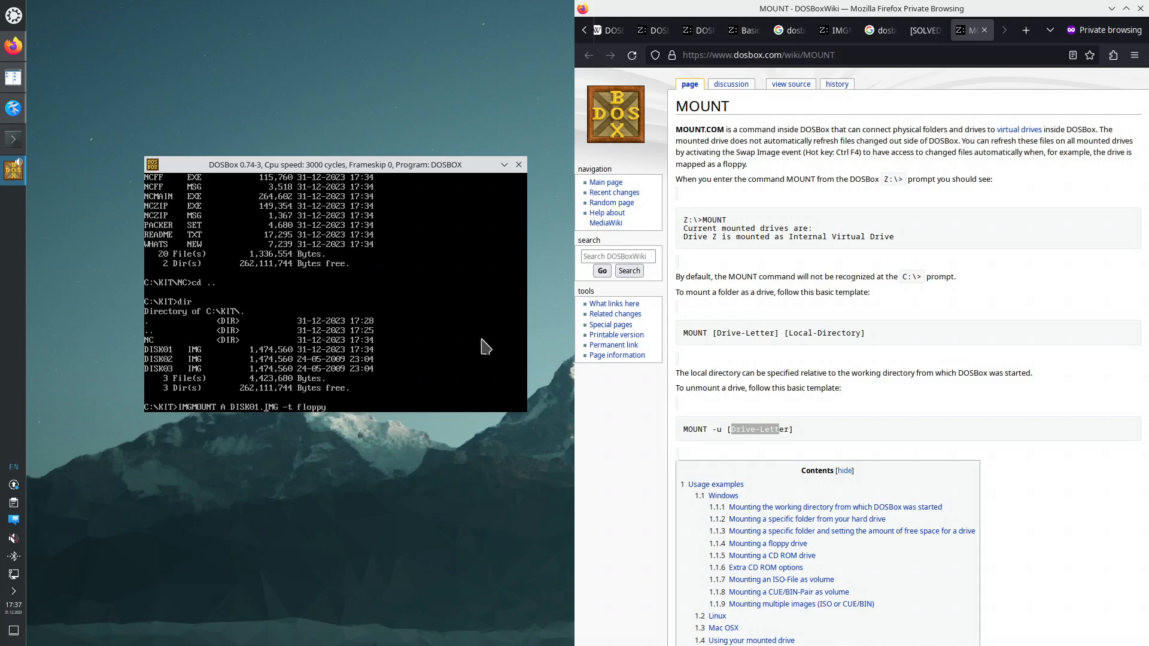
pyautogui.press('BackSpace')
pyautogui.write('2')
pyautogui.press('Return')
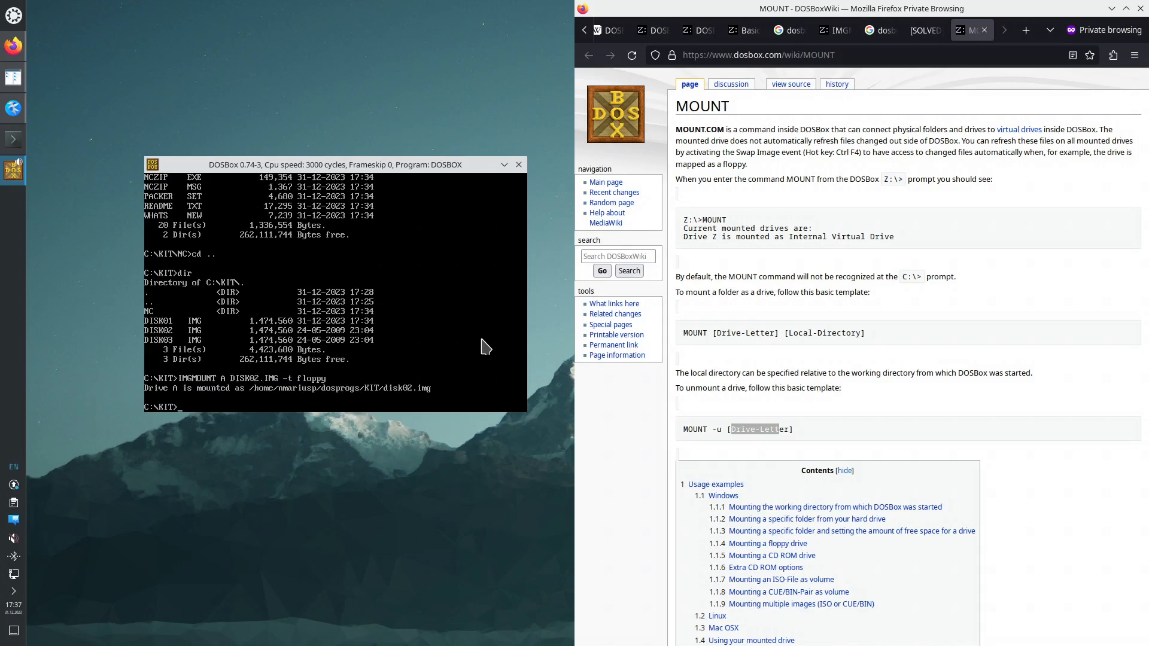
# Step: Change into the NC directory and copy all files of the second disk from drive A with copy A:\*.*
pyautogui.write('cd NC')
pyautogui.press('Return')
pyautogui.write('dir')
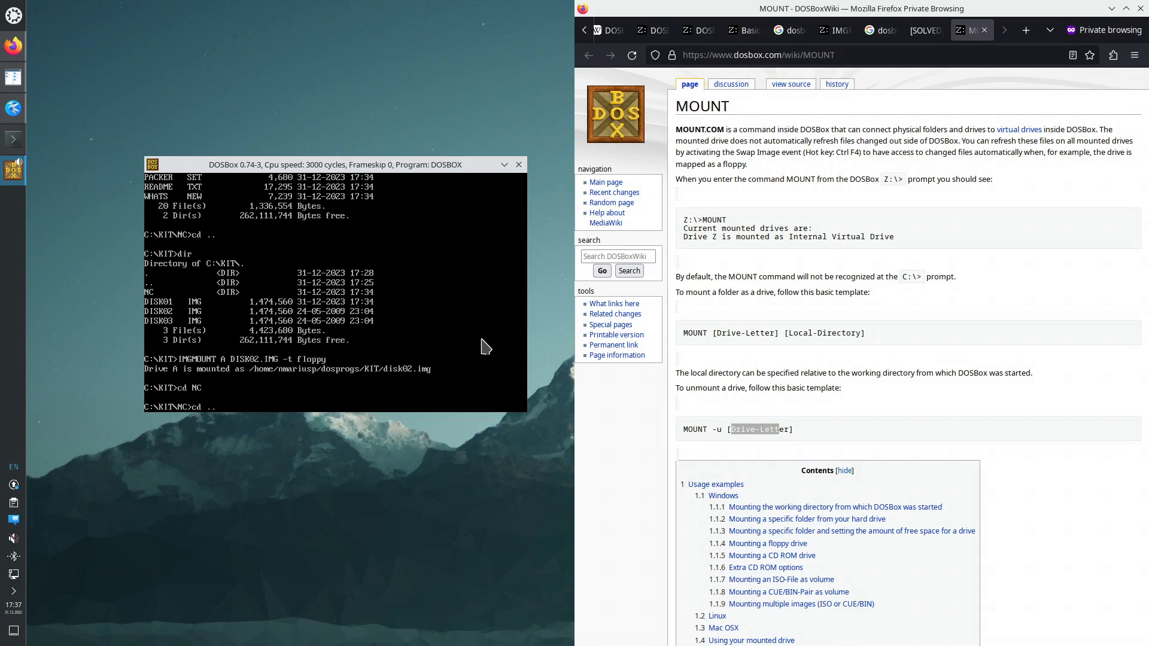
pyautogui.press('BackSpace')
pyautogui.press('BackSpace')
pyautogui.press('BackSpace')
pyautogui.write('C:')
pyautogui.press('BackSpace')
pyautogui.press('BackSpace')
pyautogui.write('mount -u A')
pyautogui.press('Up')
pyautogui.press('Up')
pyautogui.press('Up')
pyautogui.press('Return')
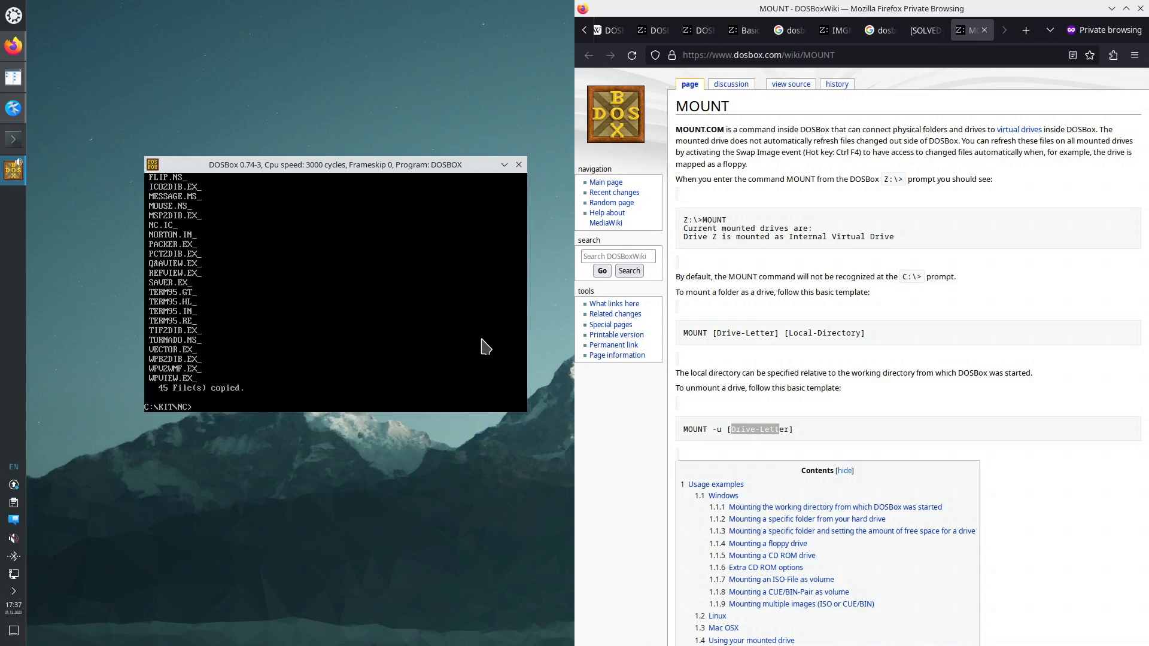
# Step: Unmount drive A with mount -u A
pyautogui.press('Up')
pyautogui.press('Up')
pyautogui.press('Up')
pyautogui.press('Up')
pyautogui.press('Up')
pyautogui.press('Up')
pyautogui.press('Up')
pyautogui.press('Up')
pyautogui.press('Return')
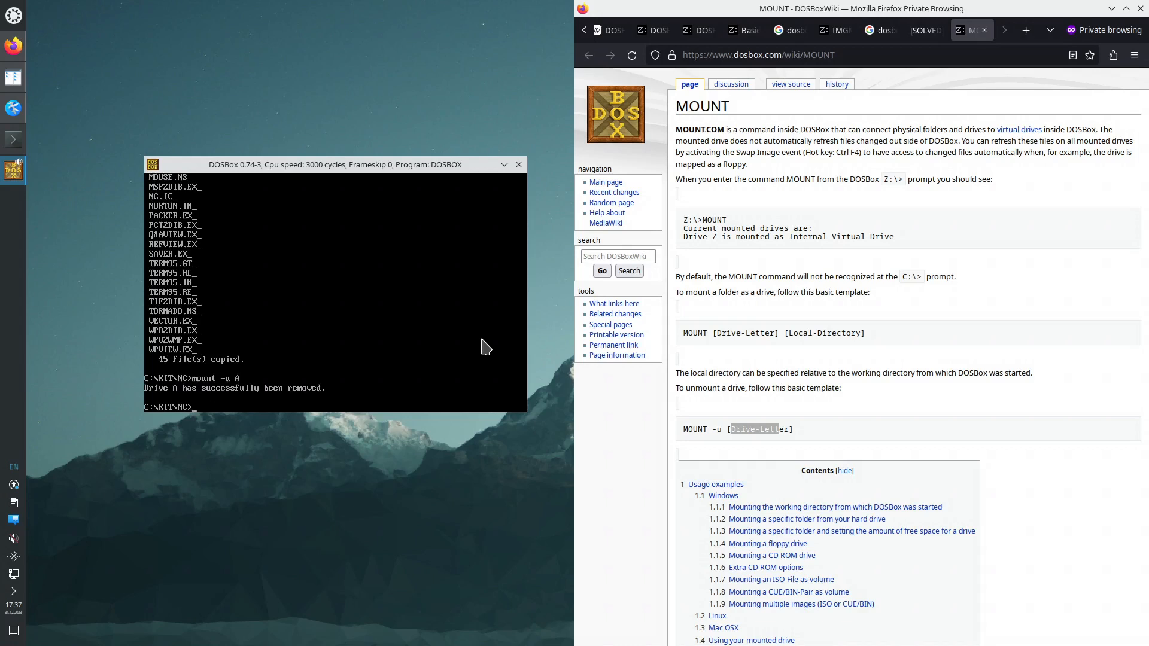
# Step: Go up to the KIT directory and mount DISK03.IMG as drive A with IMGMOUNT and -t floppy
pyautogui.write('cd ..')
pyautogui.press('Return')
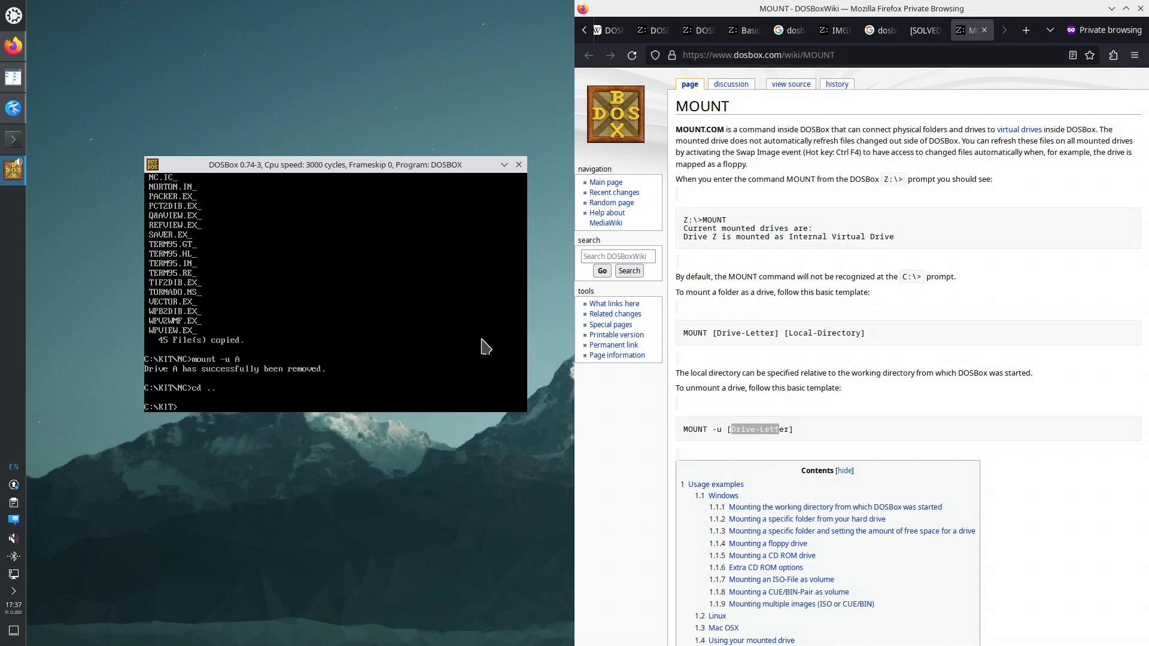
pyautogui.write('cd NC')
pyautogui.press('Up')
pyautogui.press('Up')
pyautogui.press('Down')
pyautogui.press('BackSpace')
pyautogui.write('3')
pyautogui.press('Return')
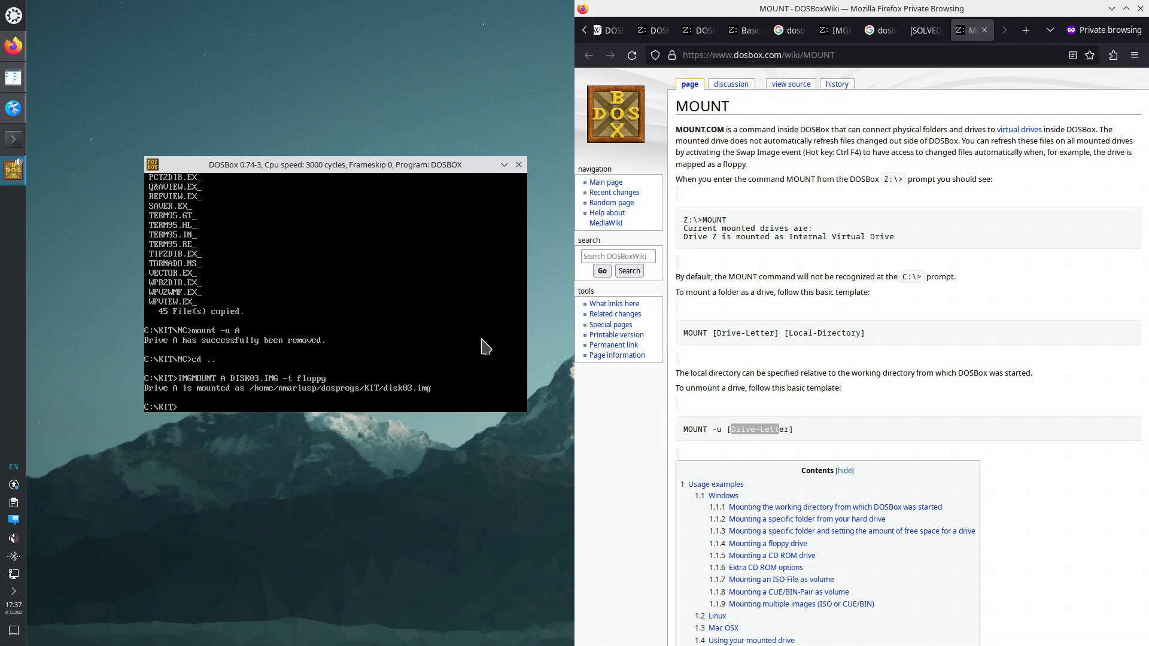
# Step: Change into the NC directory and copy all files of the third disk from drive A with copy A:\*.*
pyautogui.write('cd NC')
pyautogui.press('Return')
pyautogui.write('cd ..')
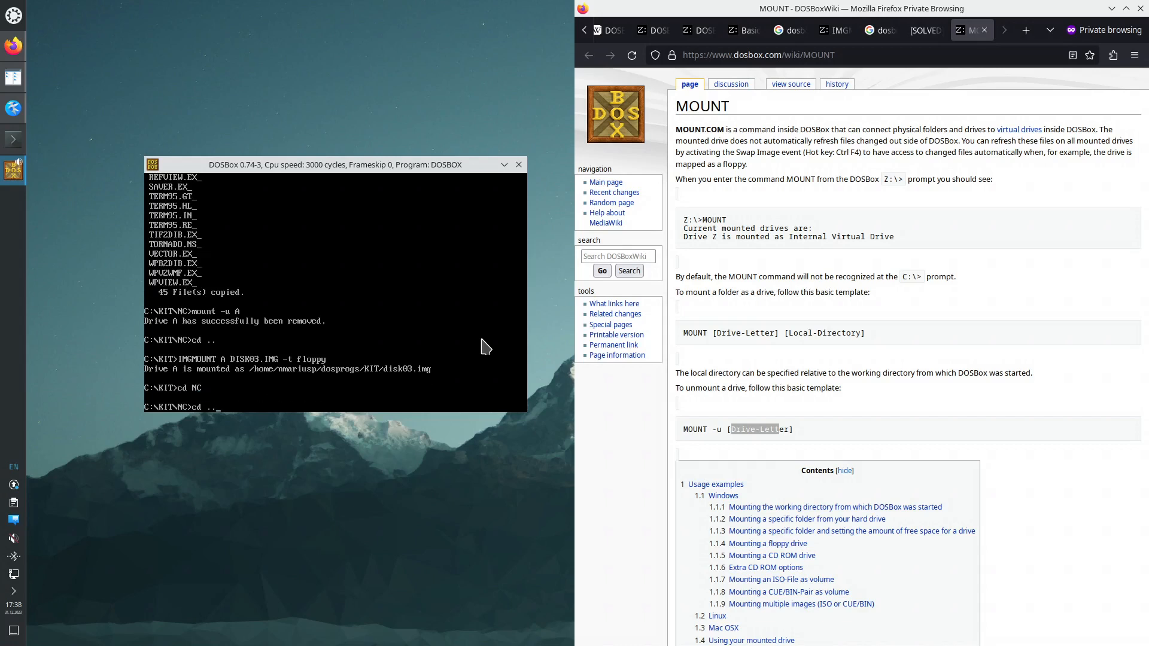
pyautogui.press('Up')
pyautogui.press('Up')
pyautogui.press('Return')
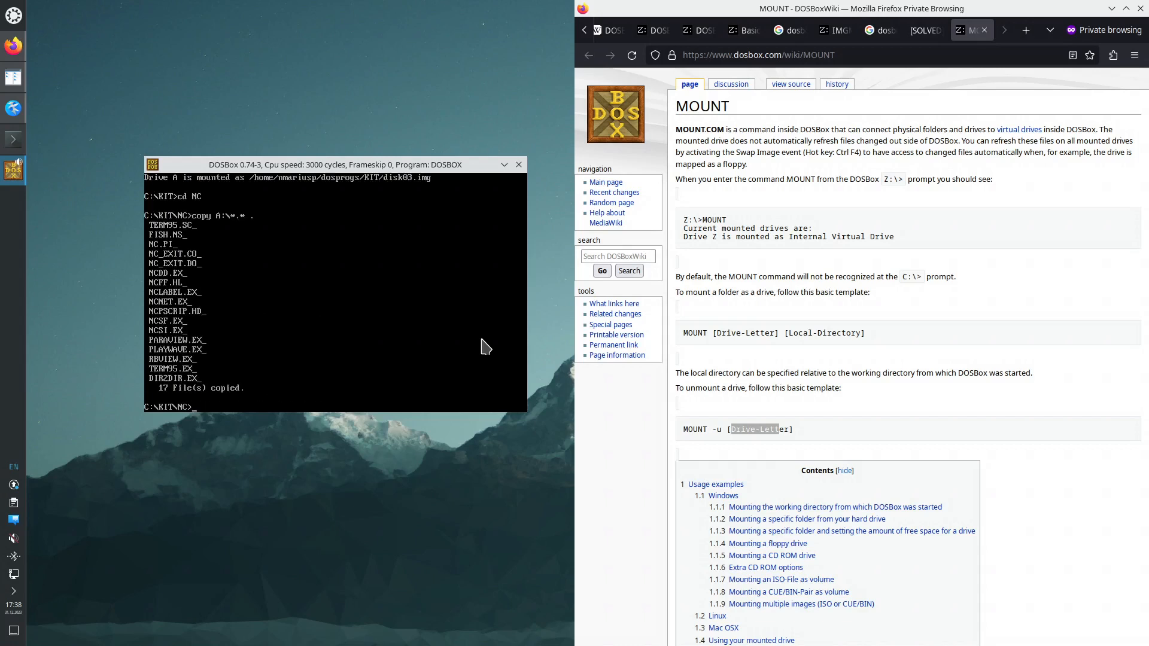
# Step: Unmount drive A from the NC directory with mount -u A
pyautogui.press('Up')
pyautogui.press('Up')
pyautogui.press('Up')
pyautogui.press('Down')
pyautogui.press('Up')
pyautogui.press('Return')
# Step: List the contents of C:\KIT\NC with dir and view the listing in full screen, returning to windowed mode
pyautogui.write('d')
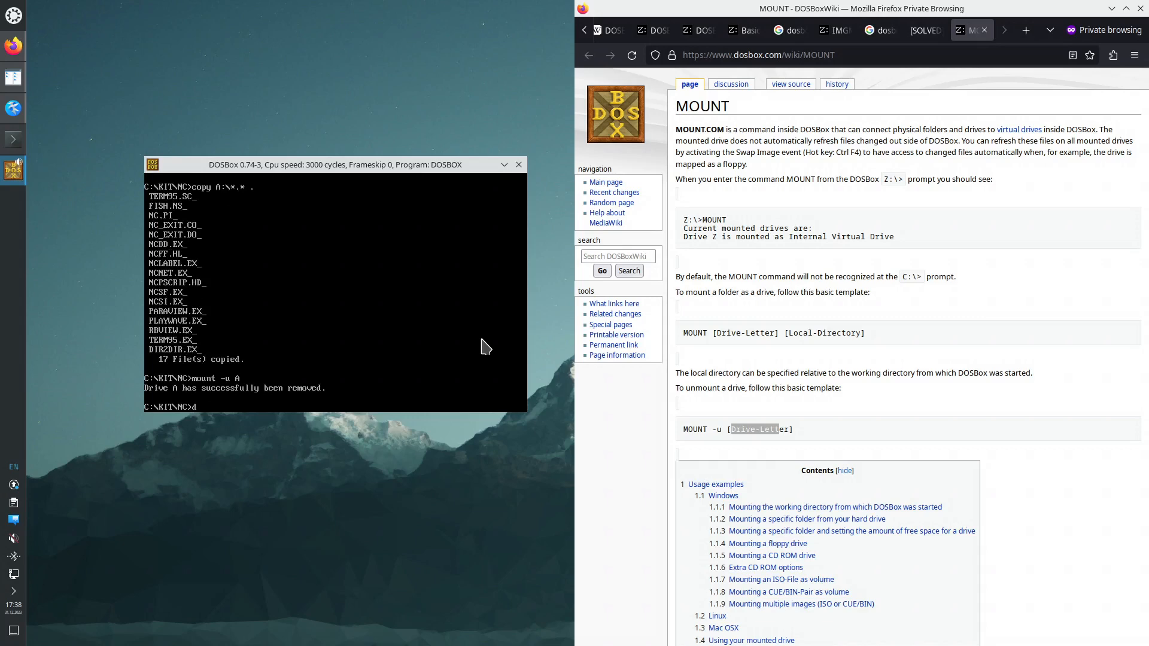
pyautogui.write('ir')
pyautogui.press('Return')
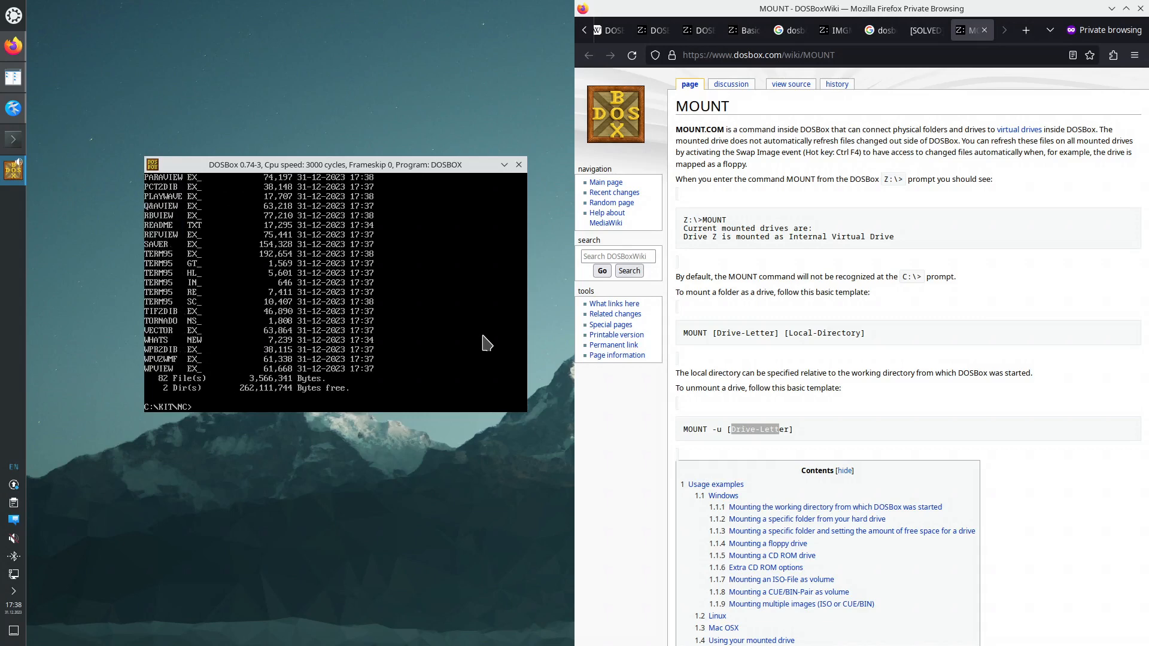
pyautogui.hotkey('alt', 'Return')
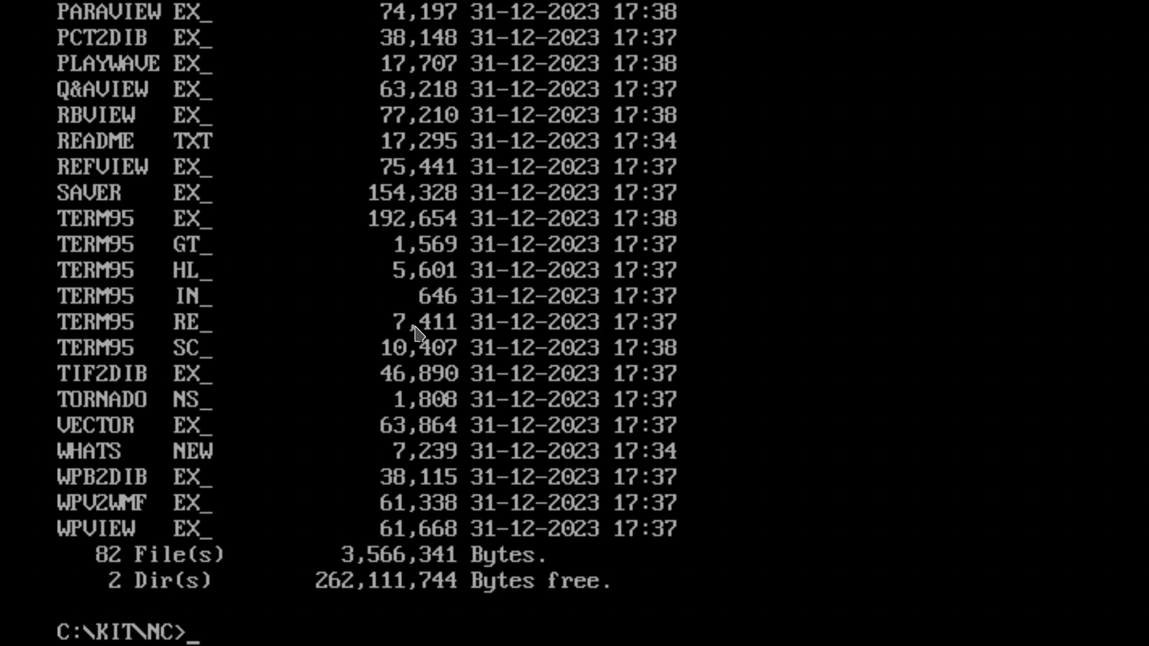
pyautogui.hotkey('alt', 'Return')
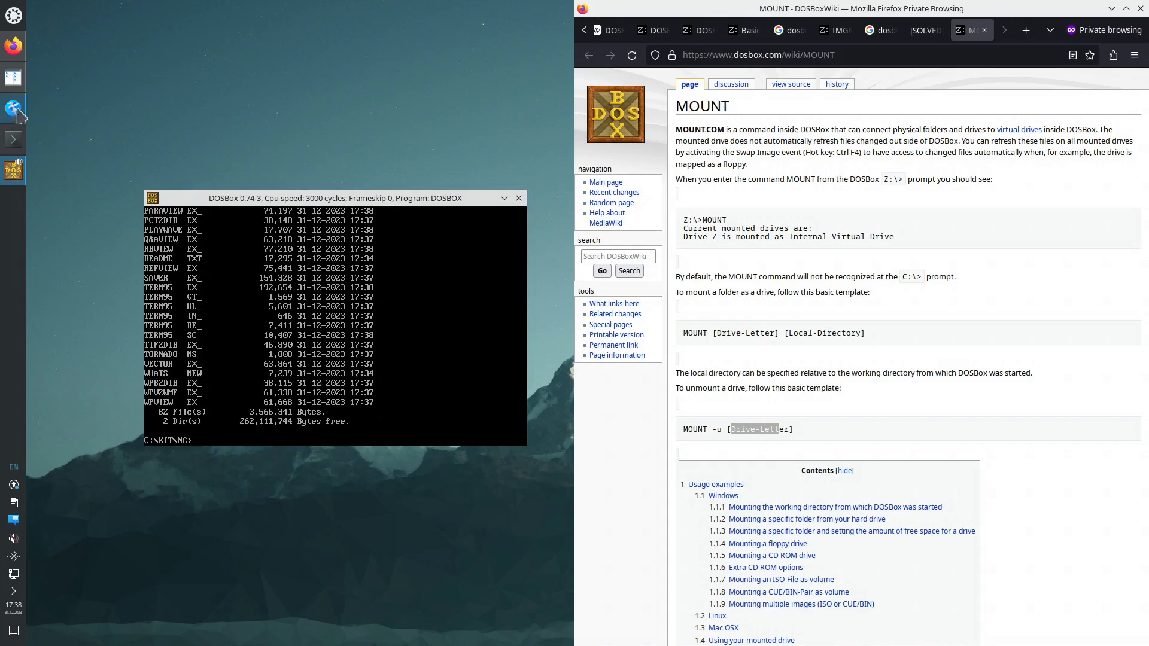
# Step: Switch to Krusader, open the KIT/NC folder, sort it by extension and look for the installer's EXE file
pyautogui.click(13, 78)
pyautogui.doubleClick(609, 434)
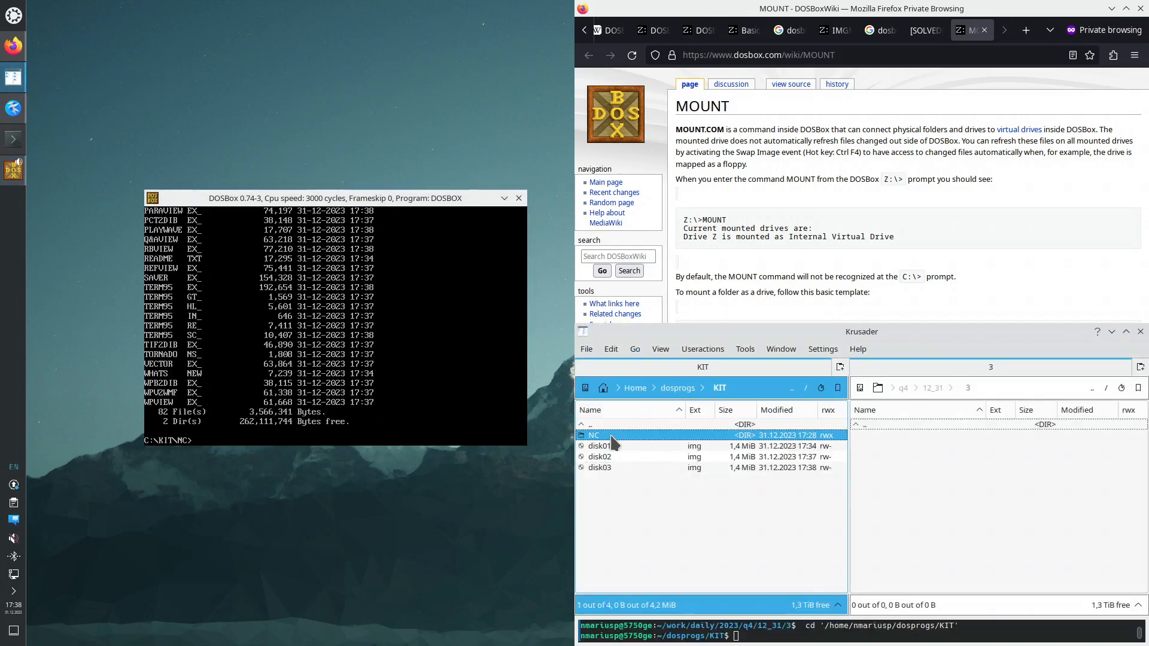
pyautogui.click(687, 409)
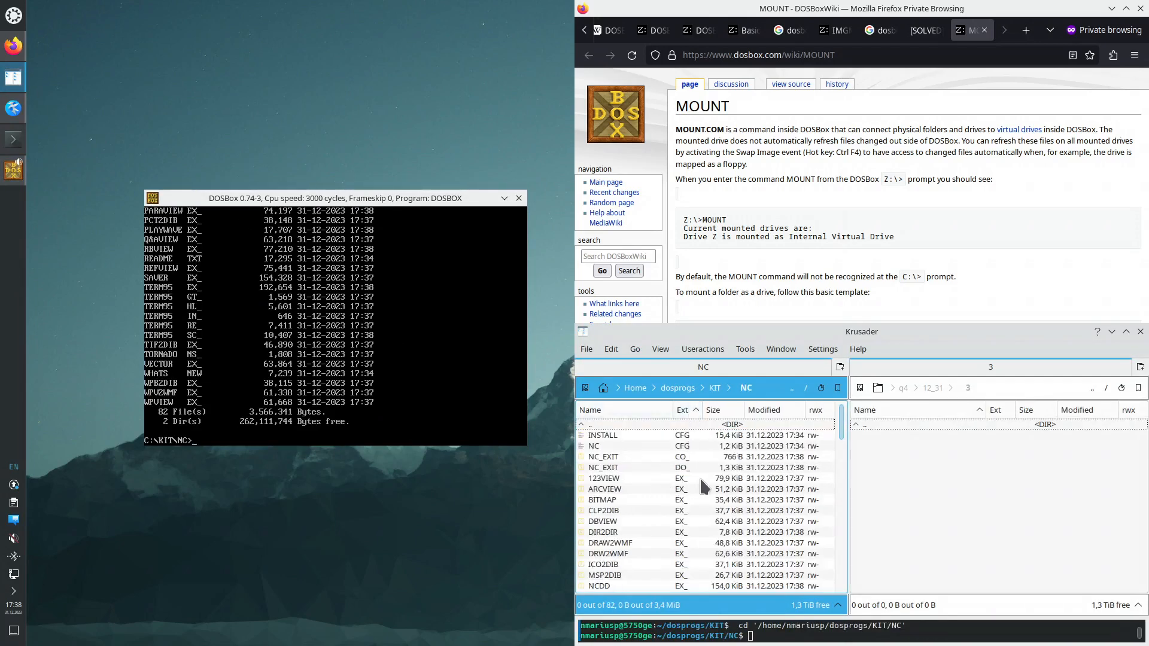
pyautogui.scroll(-10, 688, 488)
pyautogui.scroll(-3, 689, 490)
pyautogui.scroll(3, 689, 491)
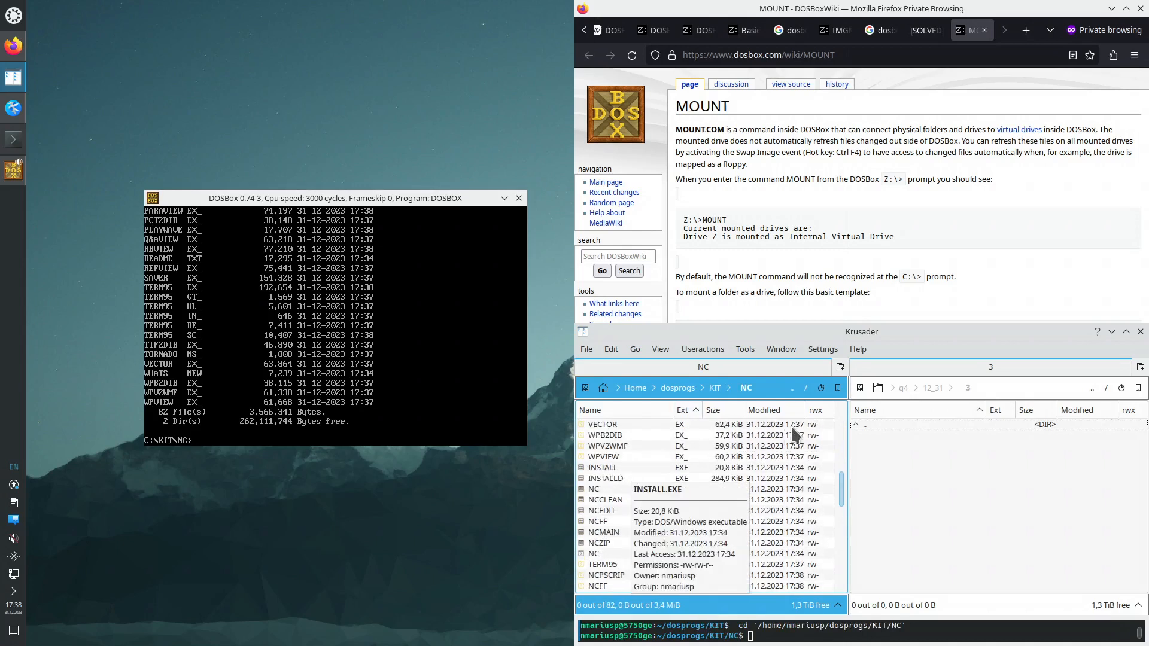
# Step: Return to DOSBox in full screen and run install from C:\KIT\NC
pyautogui.click(388, 411)
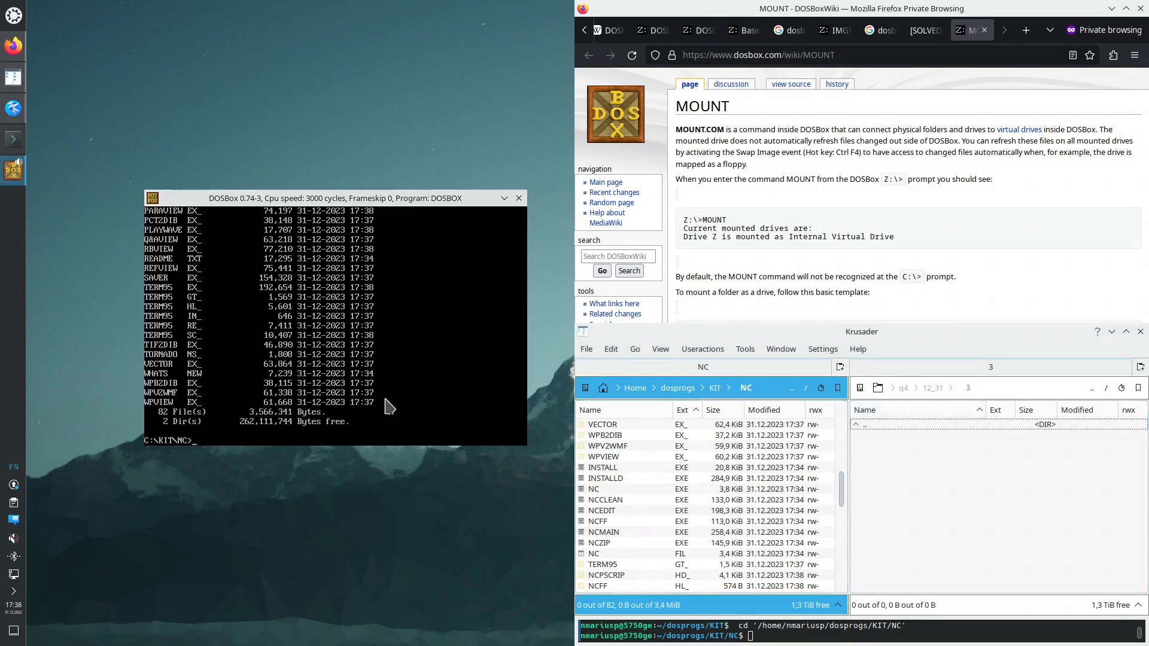
pyautogui.hotkey('alt', 'Return')
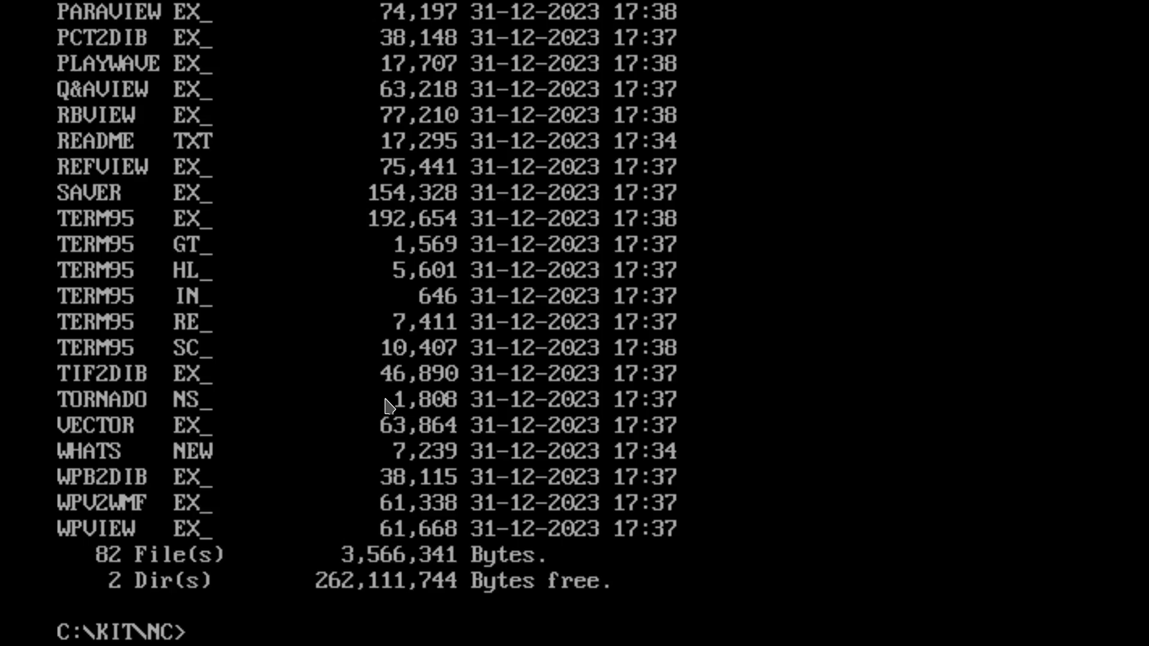
pyautogui.write('install')
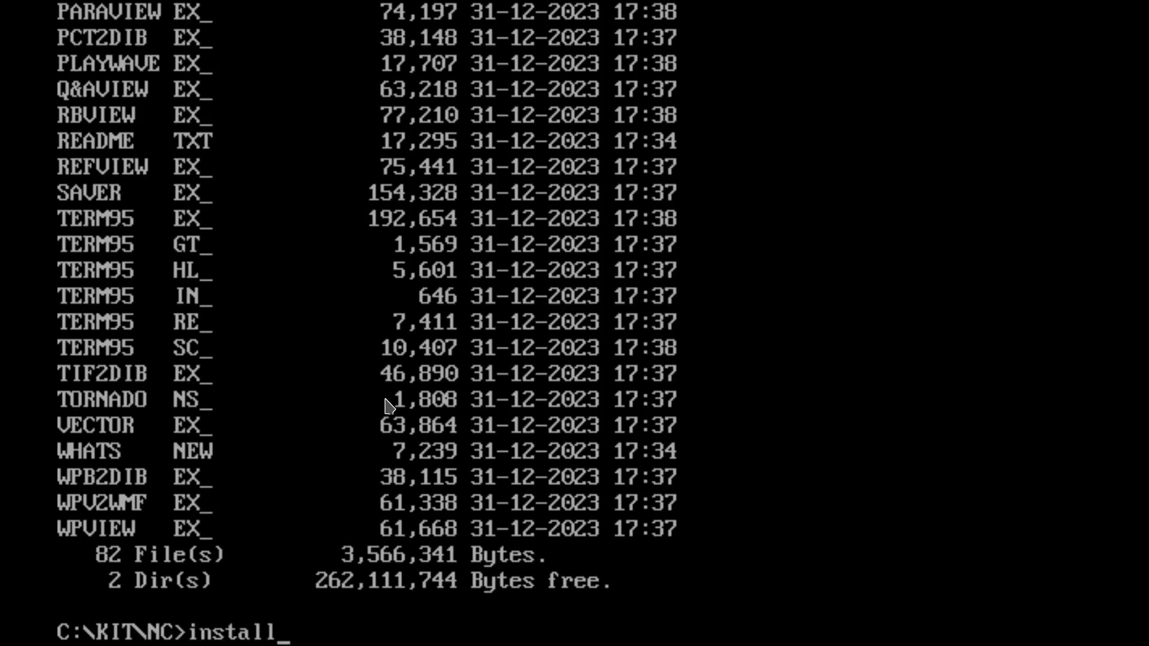
pyautogui.write('.exe')
pyautogui.press('BackSpace')
pyautogui.press('BackSpace')
pyautogui.press('BackSpace')
pyautogui.press('BackSpace')
pyautogui.write('L')
pyautogui.press('Return')
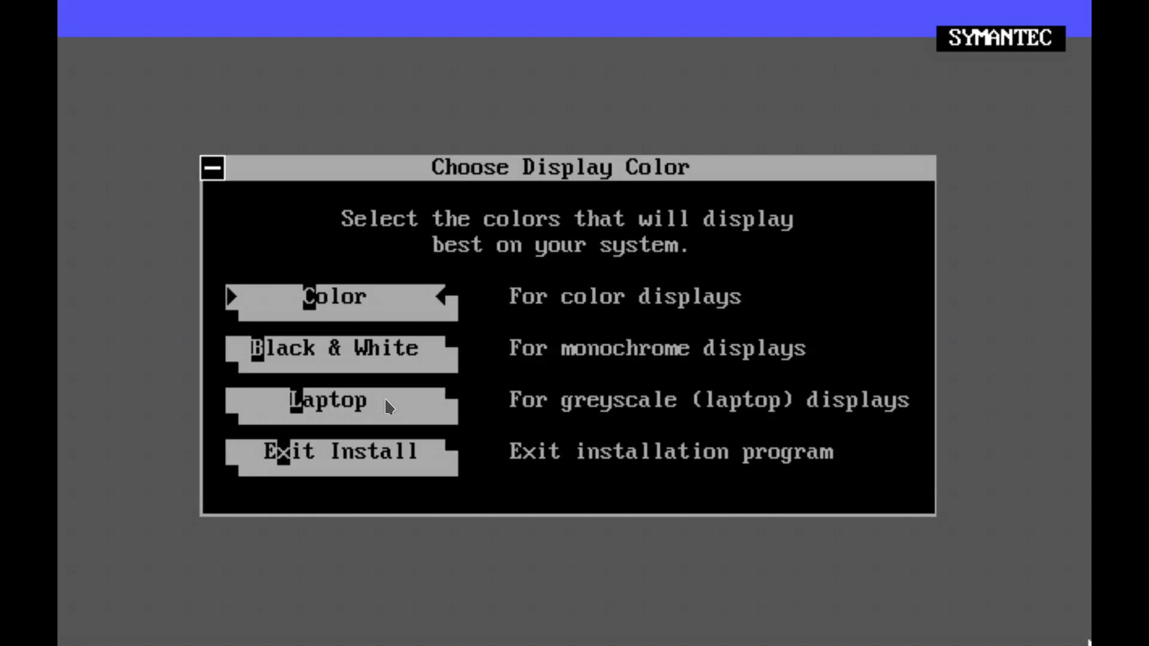
# Step: Install Norton Commander with the Color display and Full Install options into C:\NC, finishing with Reboot
pyautogui.press('Return')
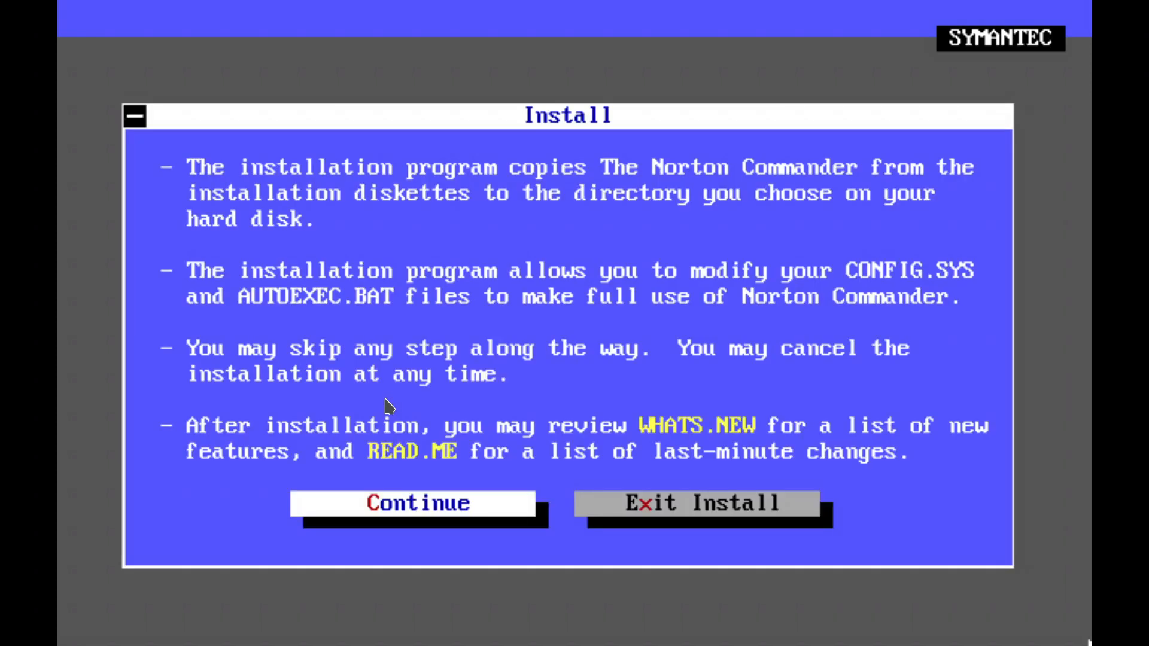
pyautogui.press('Return')
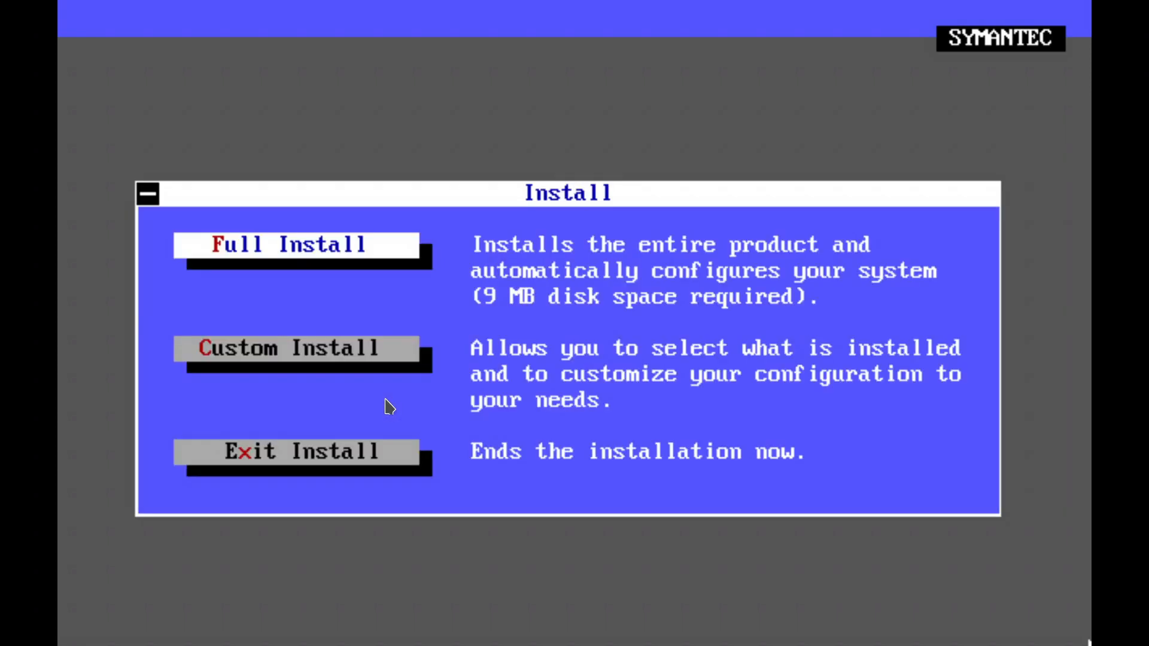
pyautogui.press('Return')
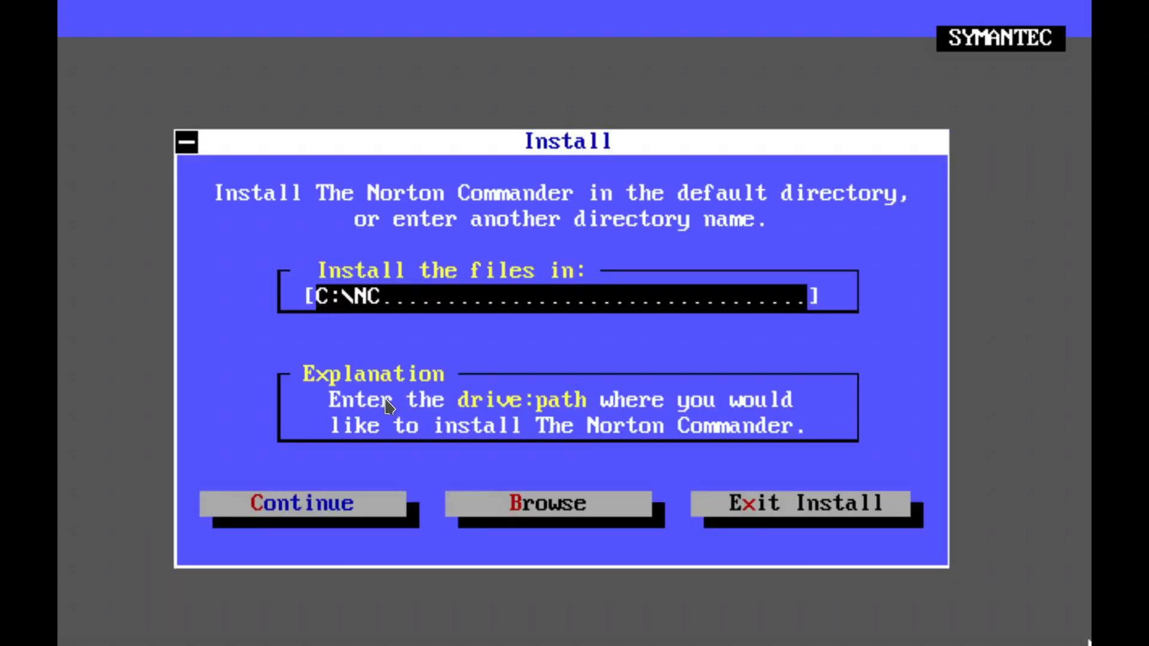
pyautogui.press('Return')
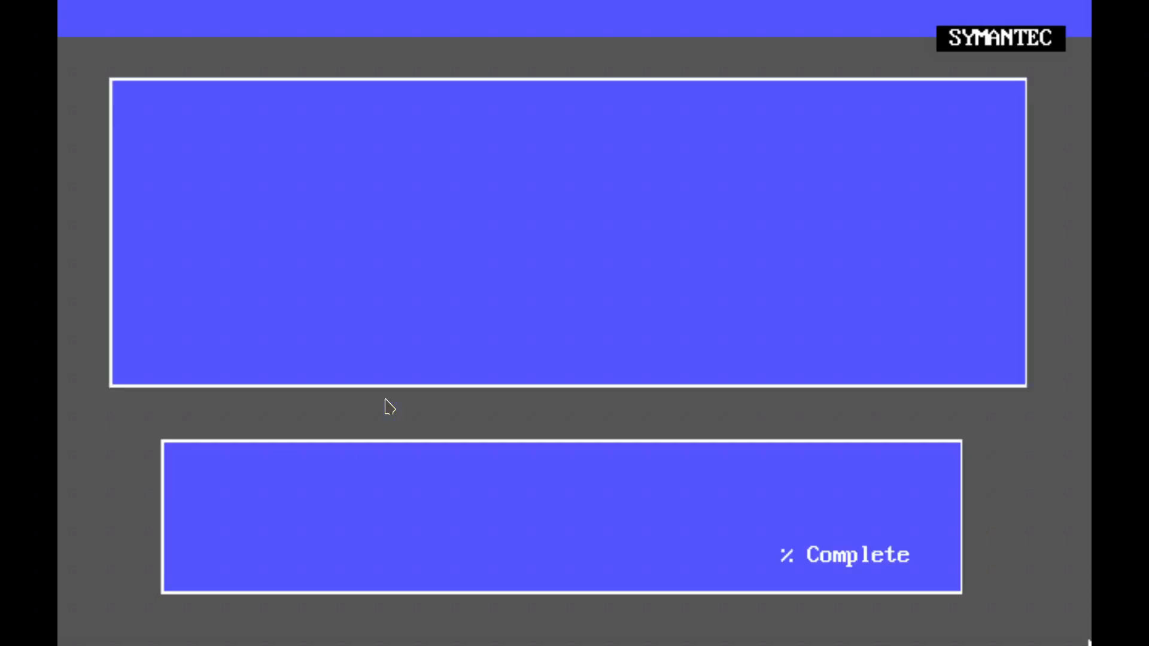
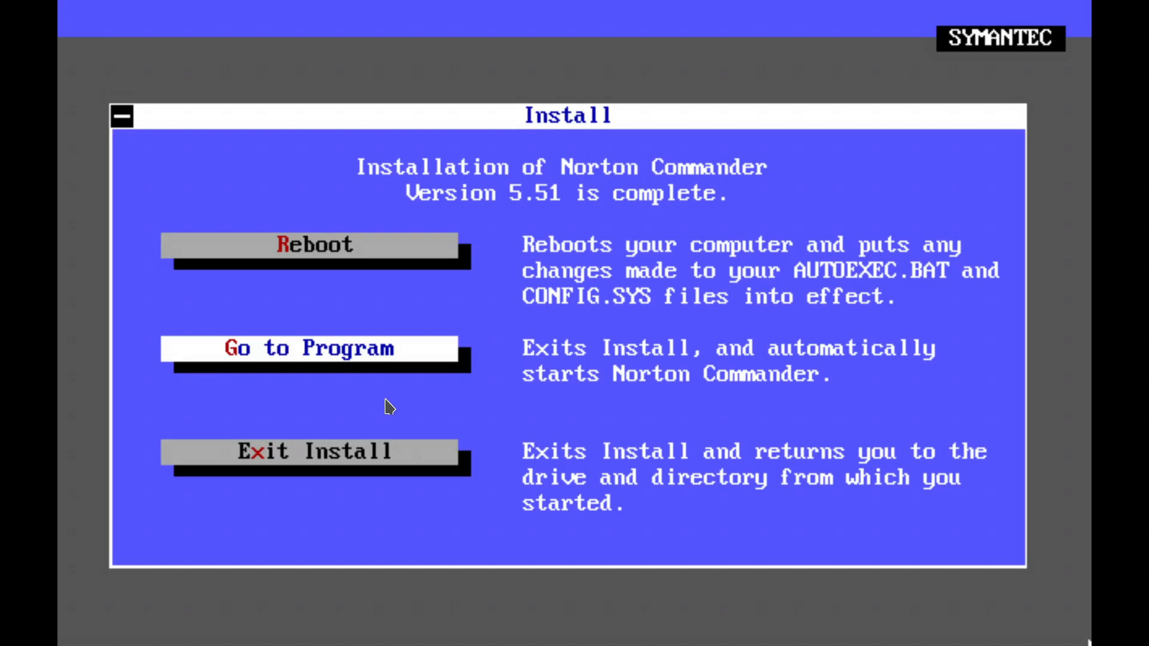
pyautogui.press('Up')
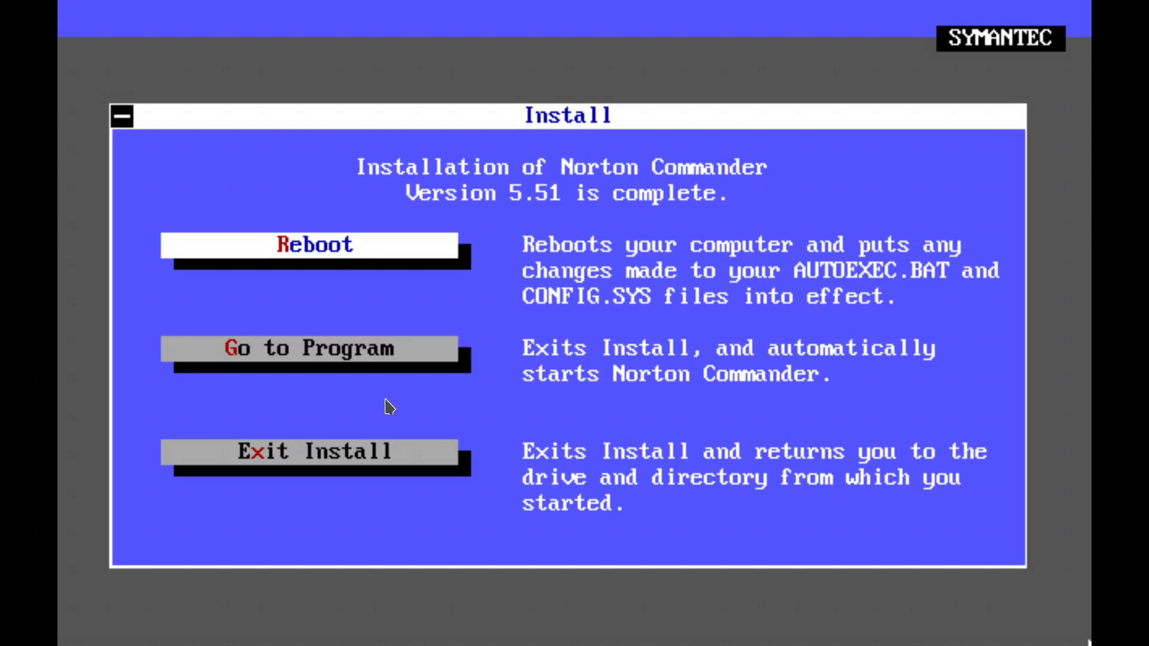
pyautogui.press('Return')
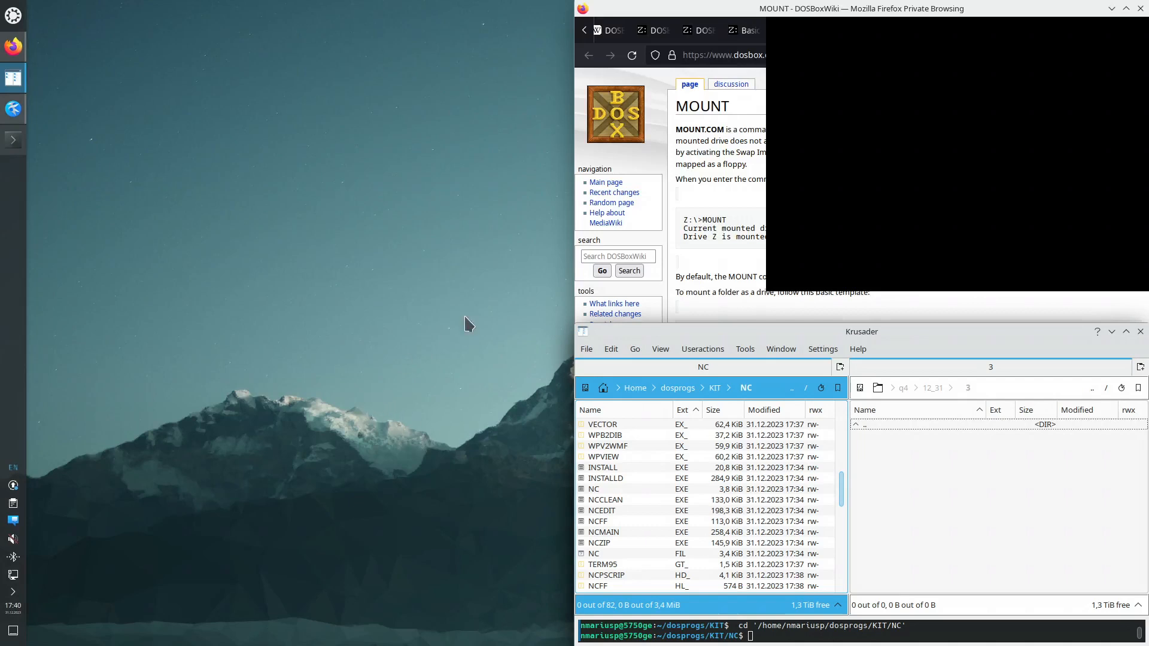
# Step: Launch DOSBox again, try to switch to drive C: and move its window clear of the wiki page
pyautogui.click(849, 198)
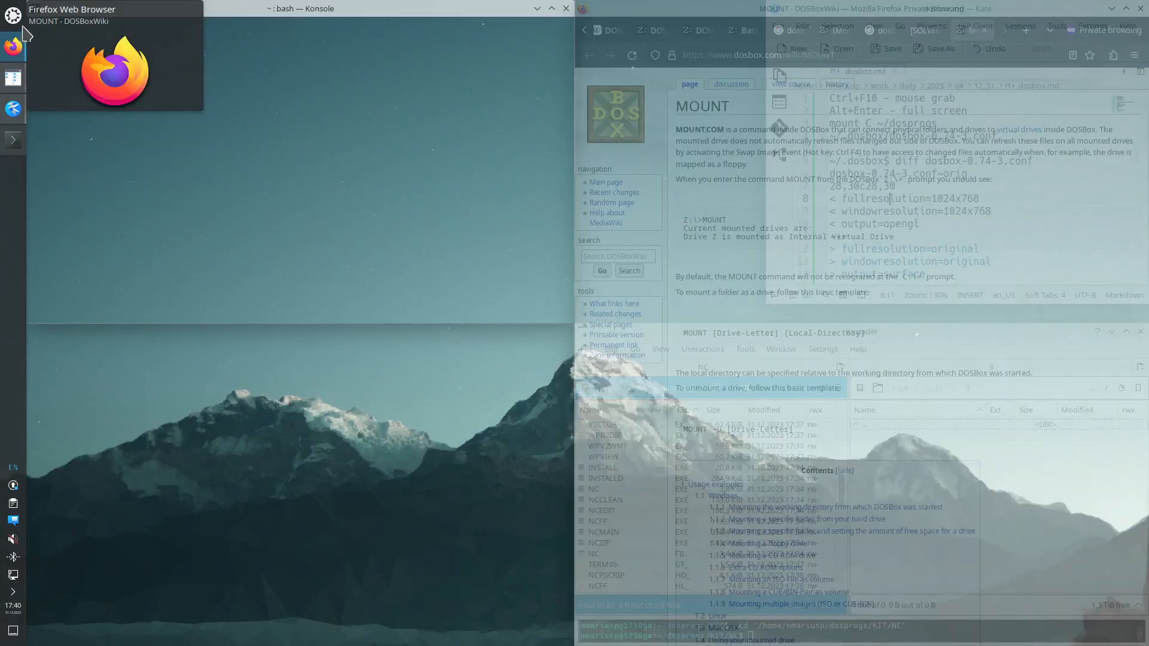
pyautogui.click(14, 15)
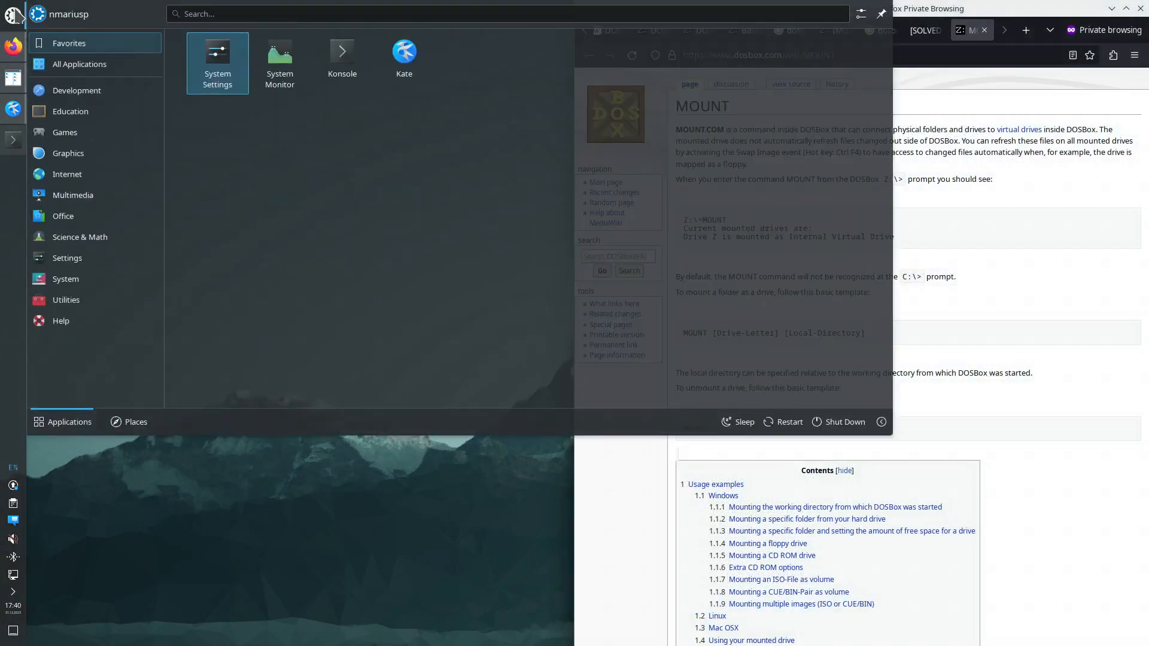
pyautogui.write('dosbox')
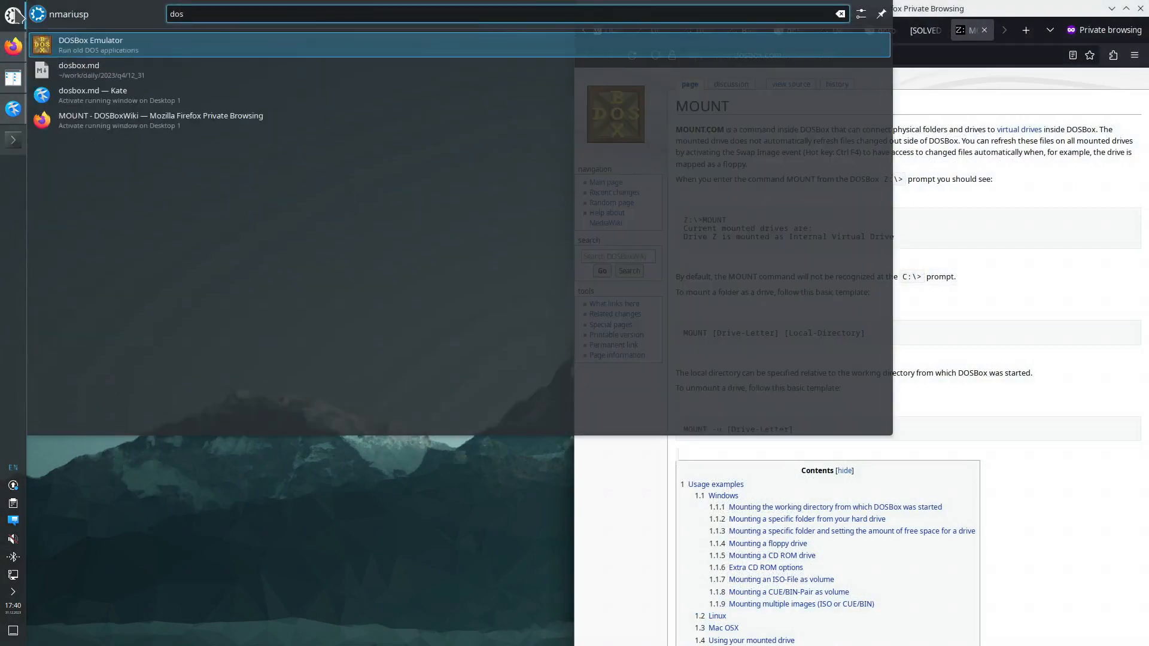
pyautogui.press('Return')
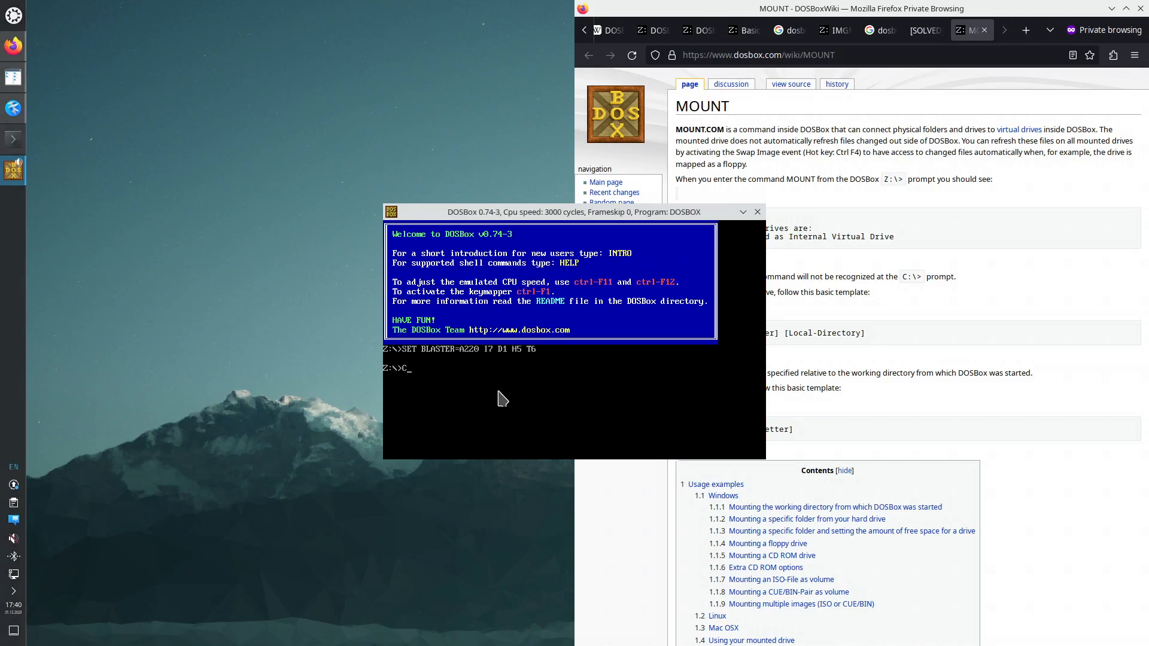
pyautogui.write('C:')
pyautogui.press('Return')
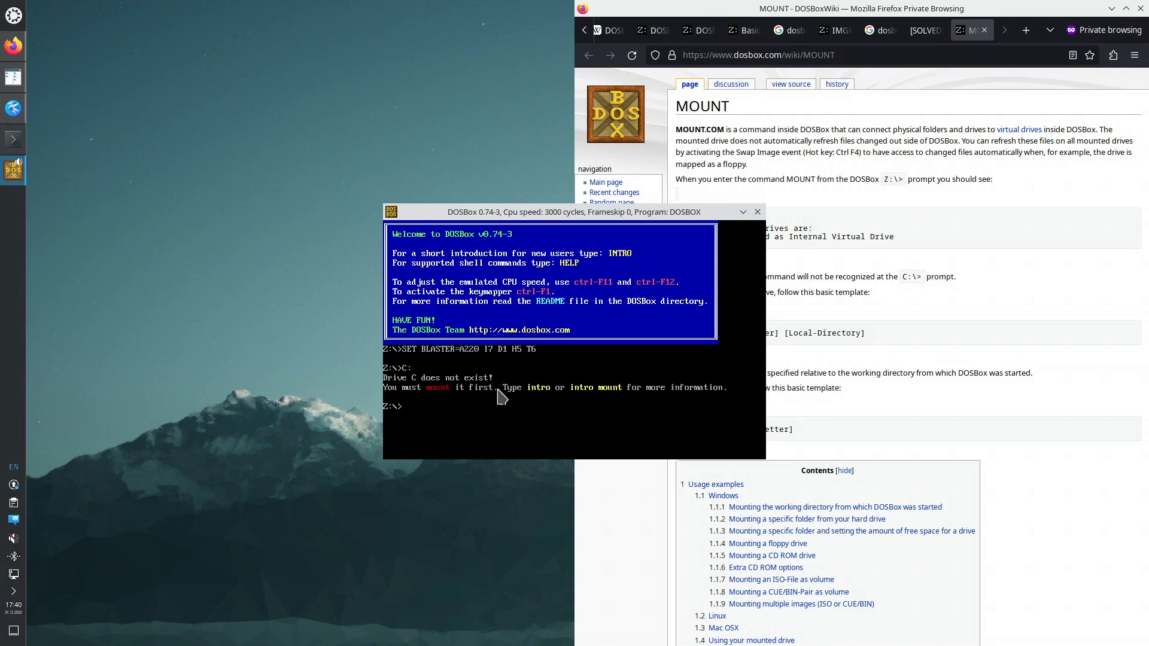
pyautogui.moveTo(630, 211); pyautogui.dragTo(439, 225)
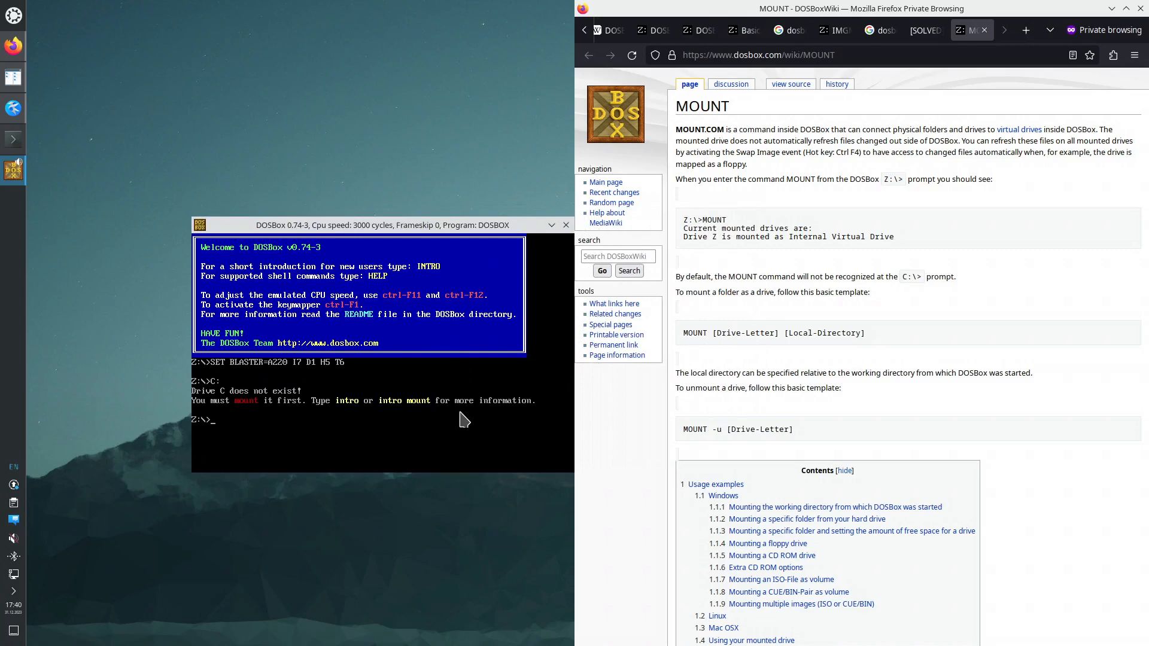
# Step: Switch to the wiki's Basic Setup and Installation of DosBox page and find the section on automatically mounting the games folder
pyautogui.click(832, 33)
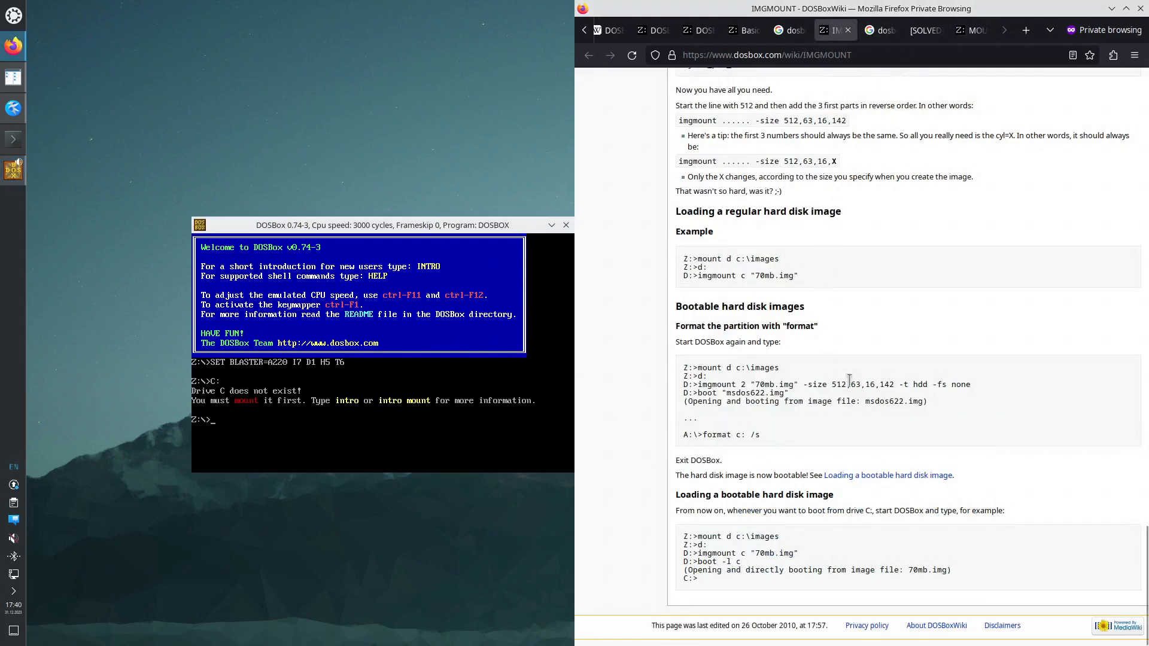
pyautogui.click(744, 30)
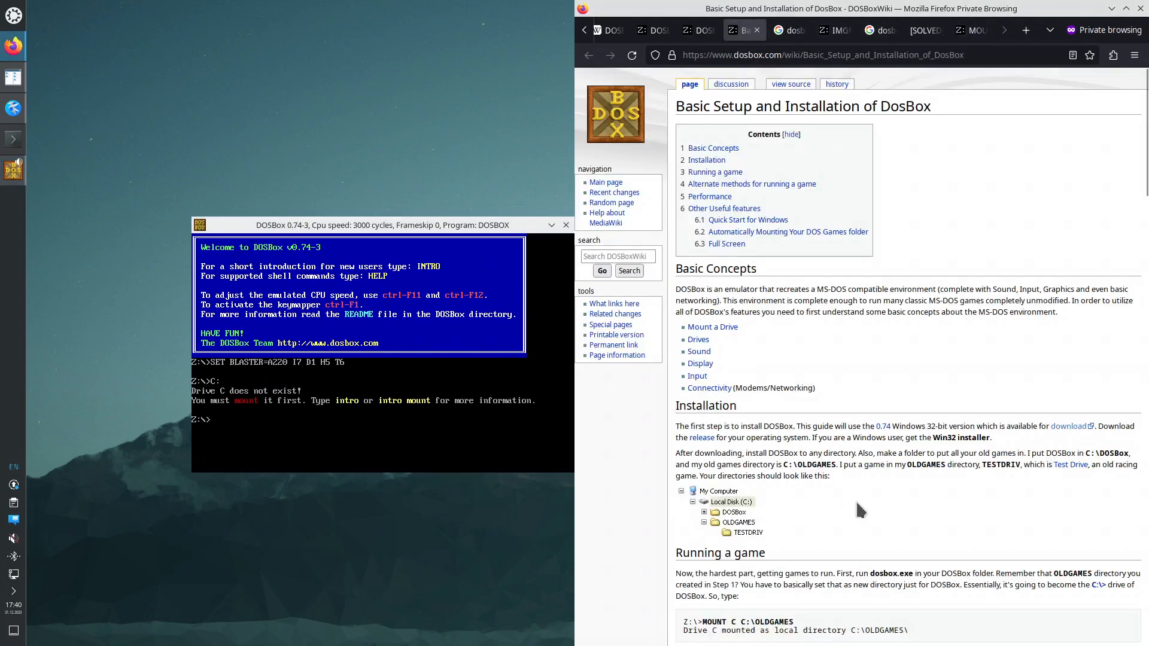
pyautogui.scroll(-15, 840, 507)
pyautogui.scroll(-5, 839, 506)
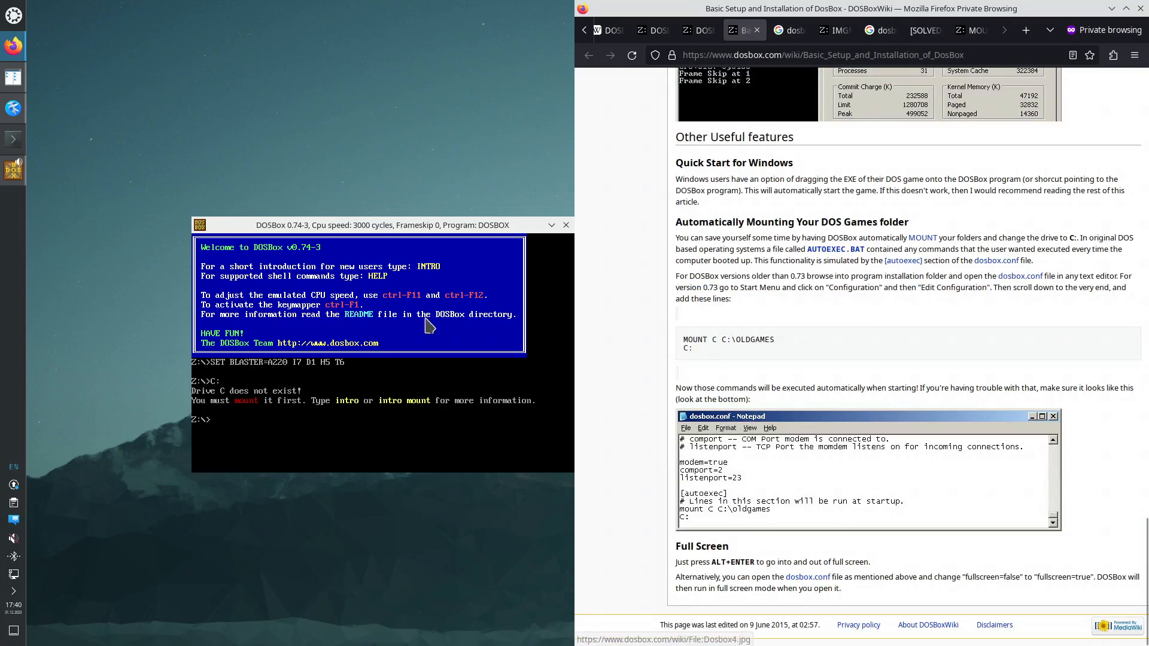
# Step: Switch to Krusader, place its window over the desktop's free half, and select the dosbox-0.74-3 configuration file in the home folder's .dosbox directory
pyautogui.click(10, 88)
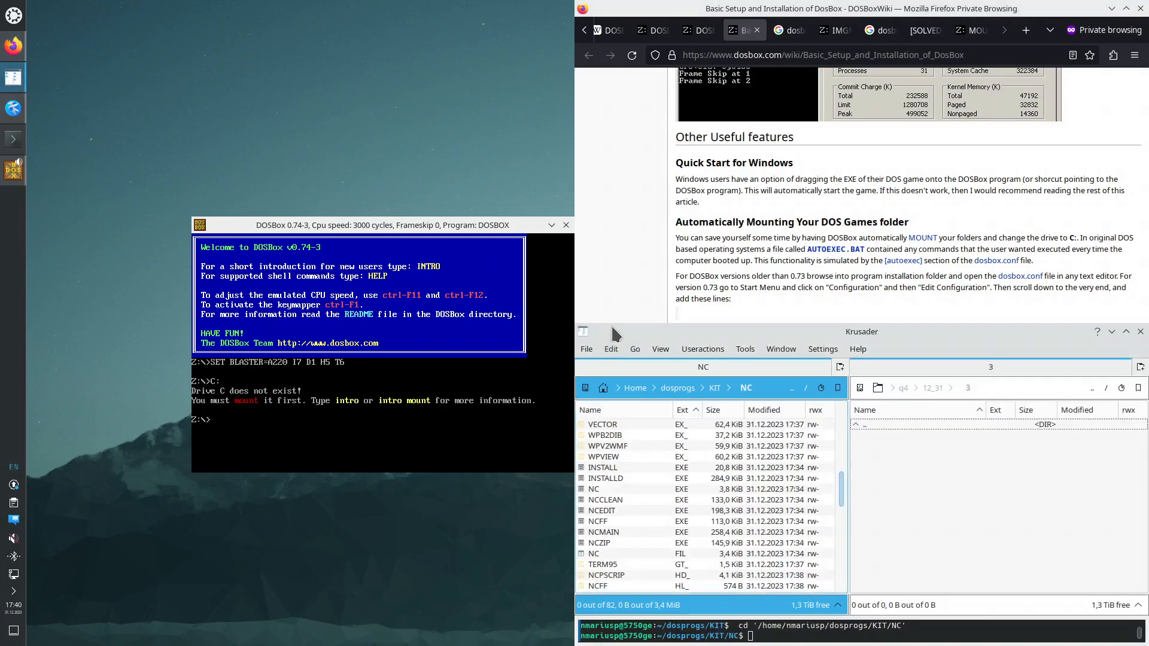
pyautogui.moveTo(602, 326); pyautogui.dragTo(1, 220)
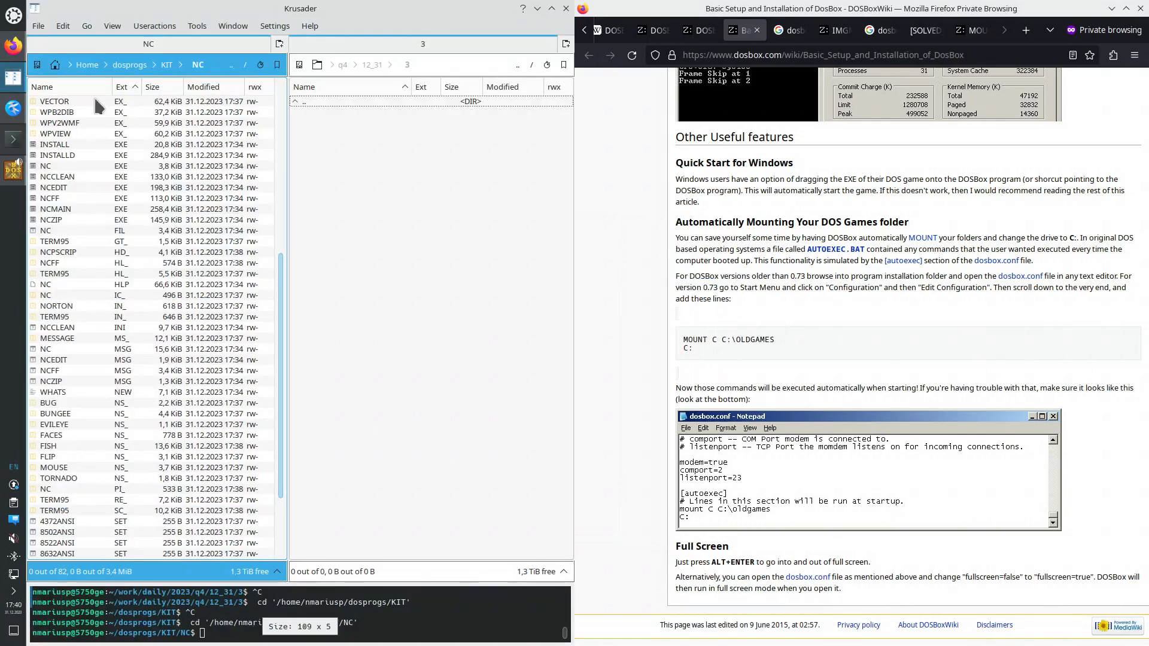
pyautogui.moveTo(69, 9); pyautogui.dragTo(0, 1)
pyautogui.click(128, 123)
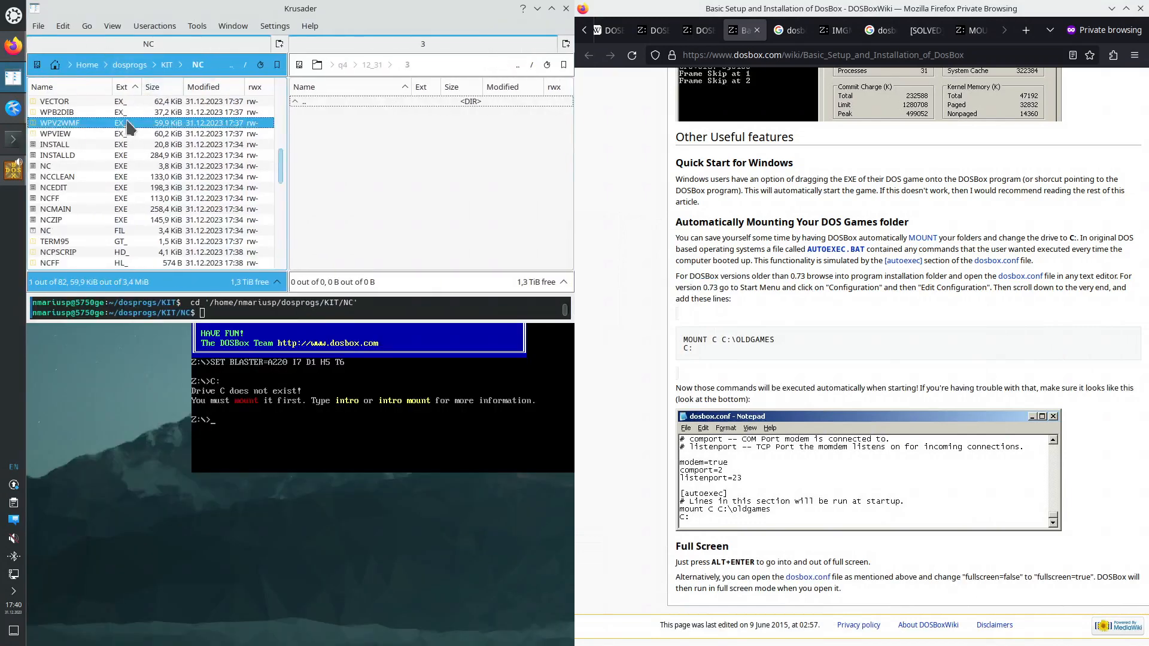
pyautogui.click(89, 64)
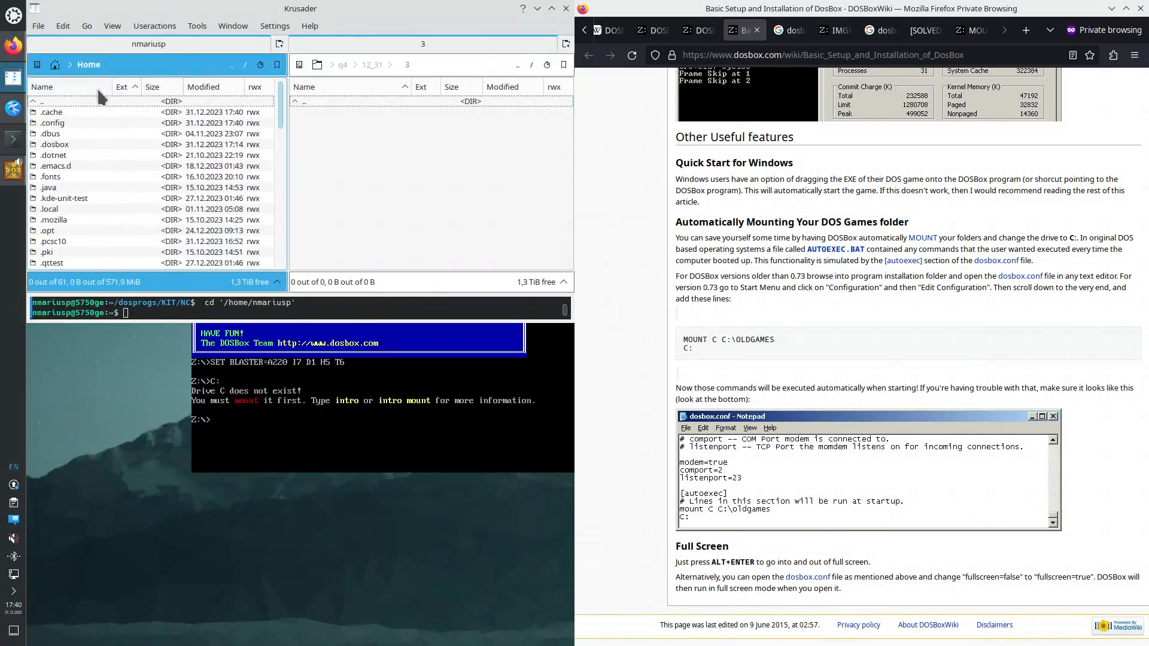
pyautogui.doubleClick(92, 166)
pyautogui.click(74, 114)
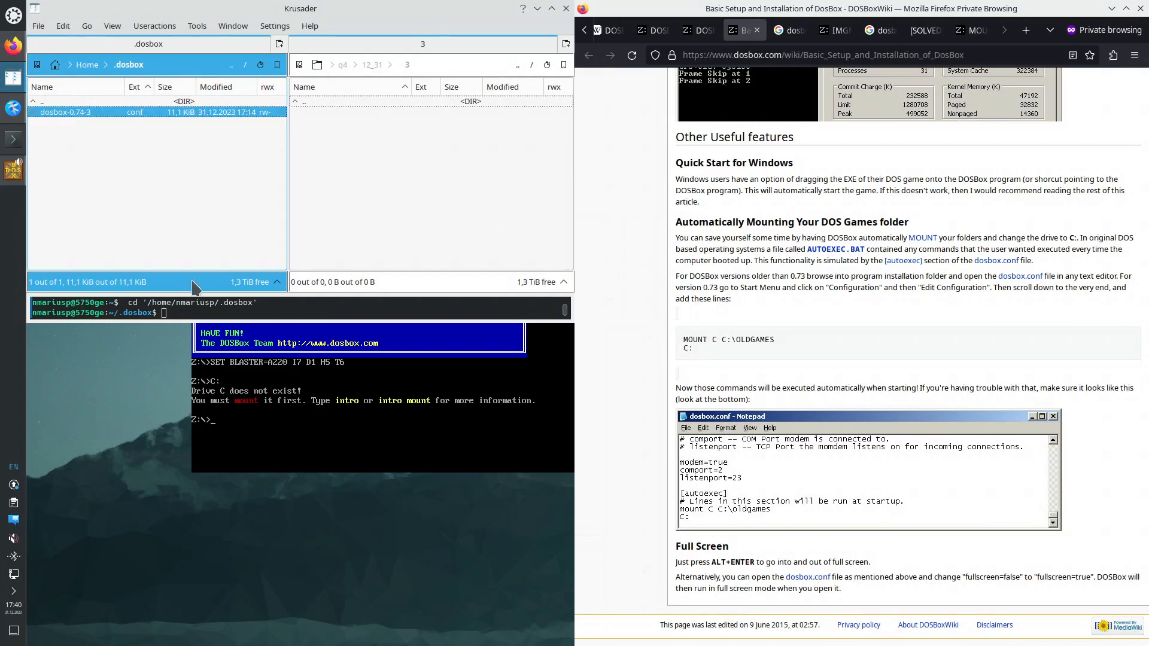
# Step: Back up the configuration in the terminal with cp dosbox-0.74-3.conf dosbox-0.74-3.conf~original
pyautogui.click(171, 312)
pyautogui.write('cp')
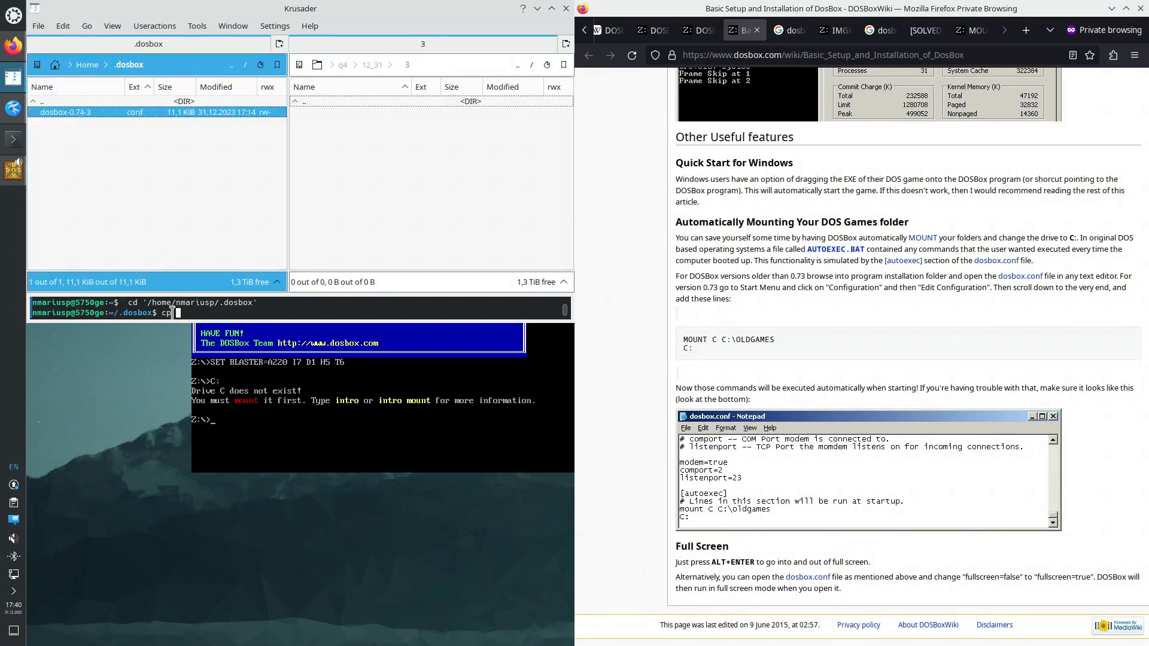
pyautogui.press('Tab')
pyautogui.write('do')
pyautogui.press('Tab')
pyautogui.write('~o')
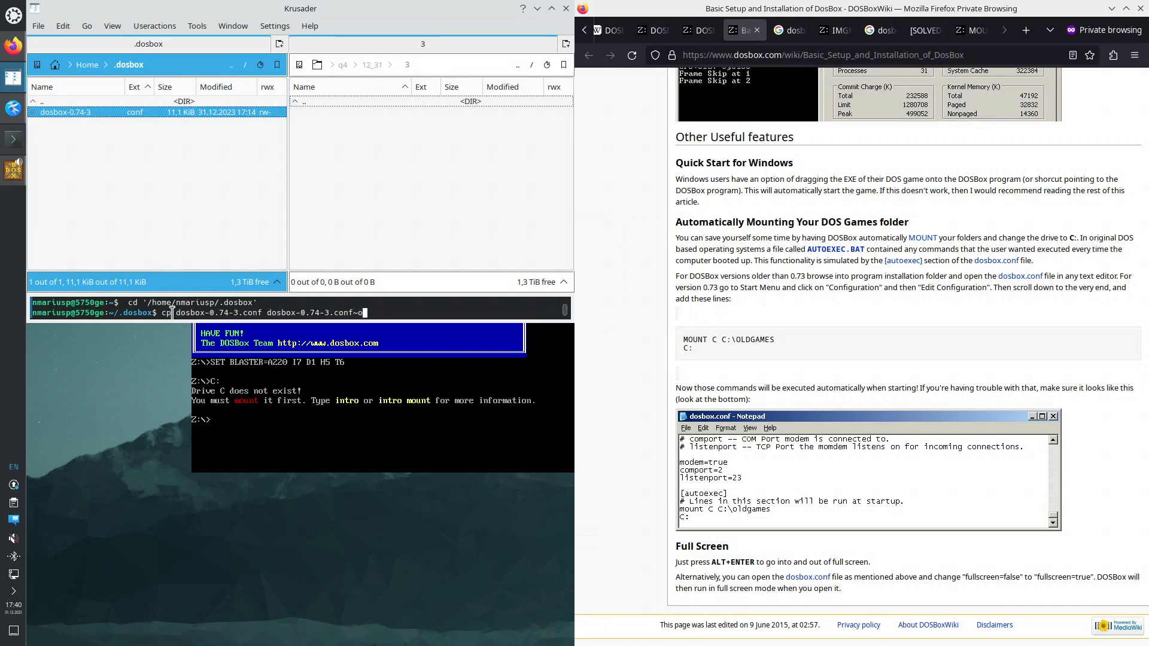
pyautogui.write('riginal')
pyautogui.press('Return')
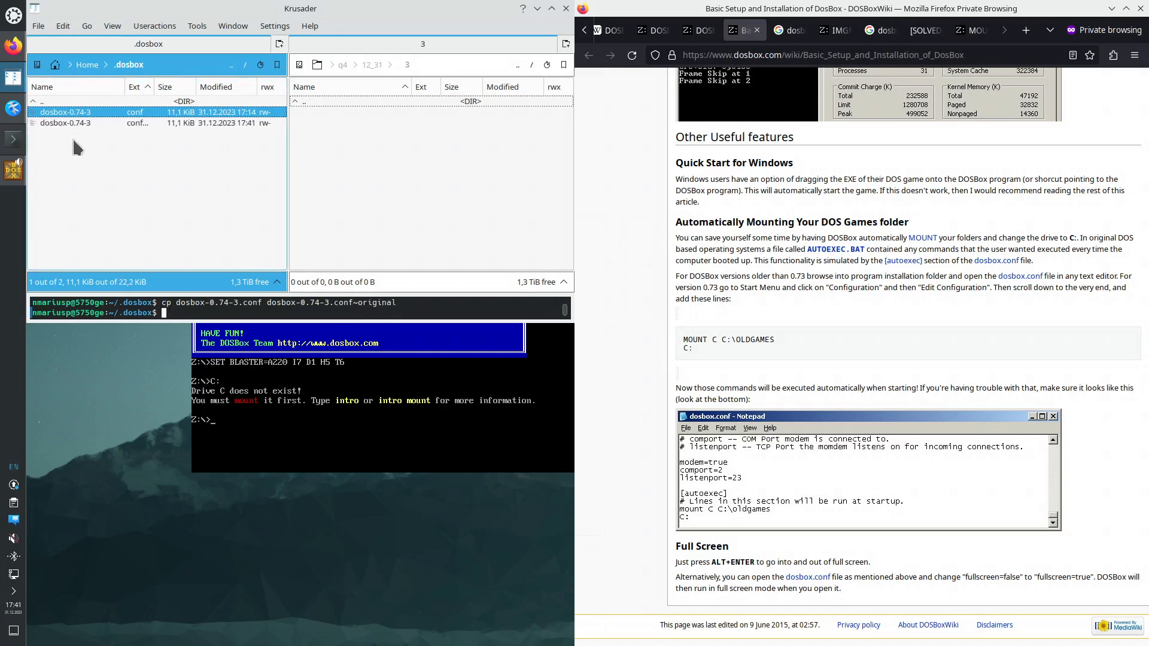
# Step: Open the dosbox-0.74-3.conf file in the Kate editor and move its window clear of the wiki page
pyautogui.click(72, 121)
pyautogui.click(67, 113)
pyautogui.press('F4')
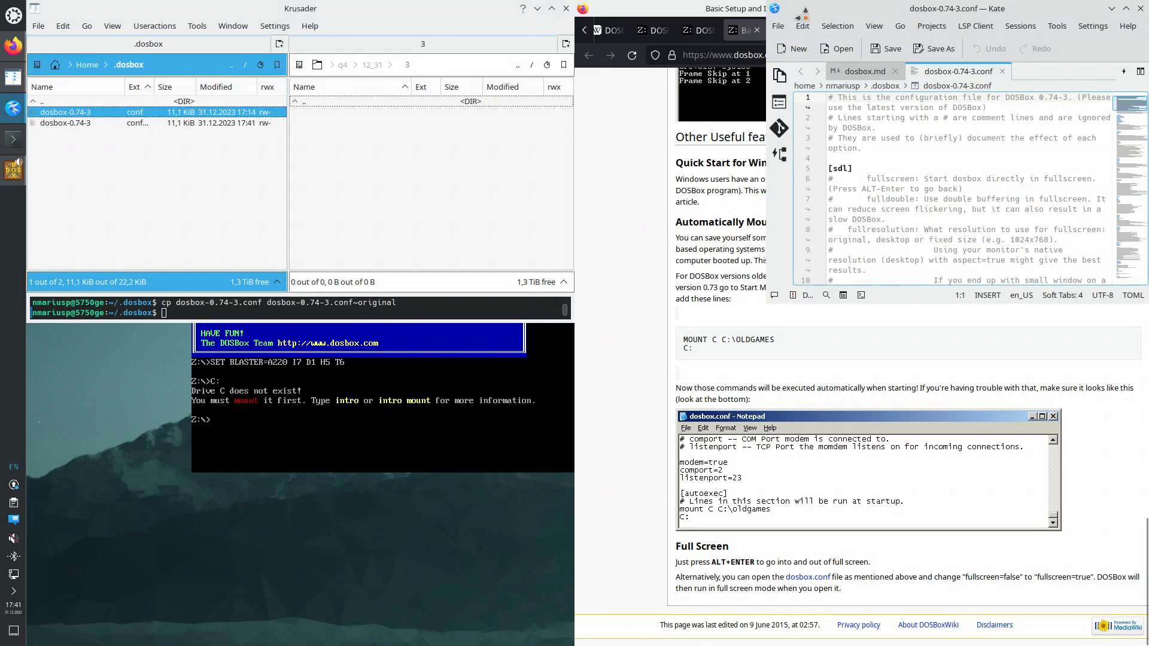
pyautogui.moveTo(826, 24); pyautogui.dragTo(15, 24)
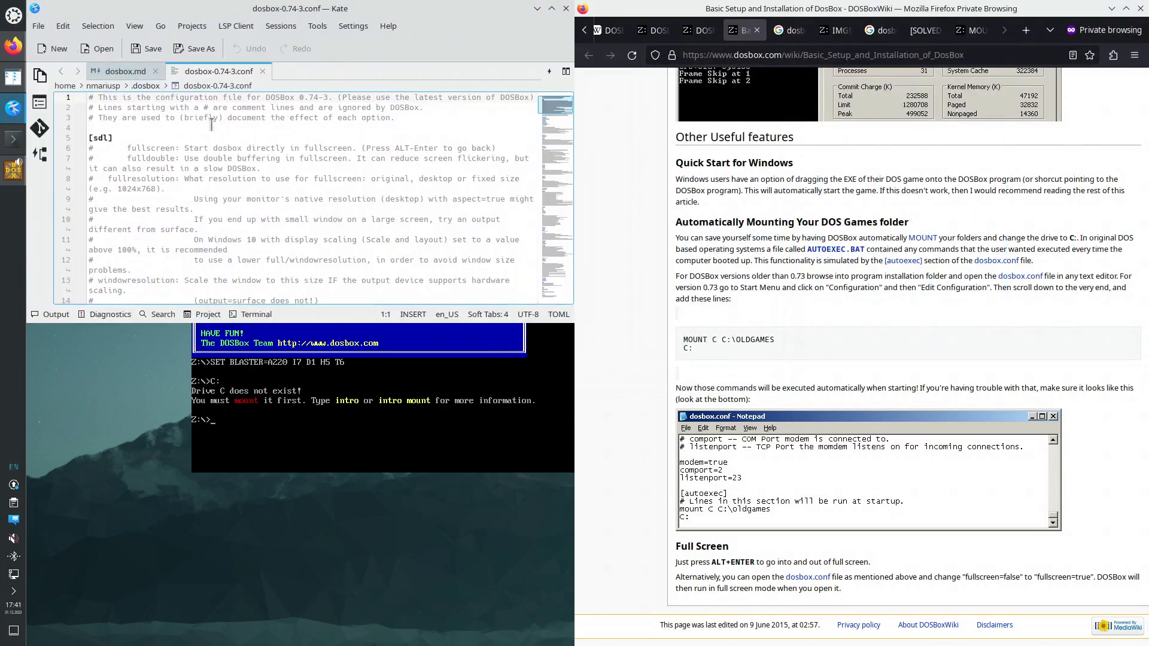
# Step: Add the line mount C ~/dosprogs under the comments of the configuration's [autoexec] section
pyautogui.scroll(-4, 258, 206)
pyautogui.scroll(-12, 258, 206)
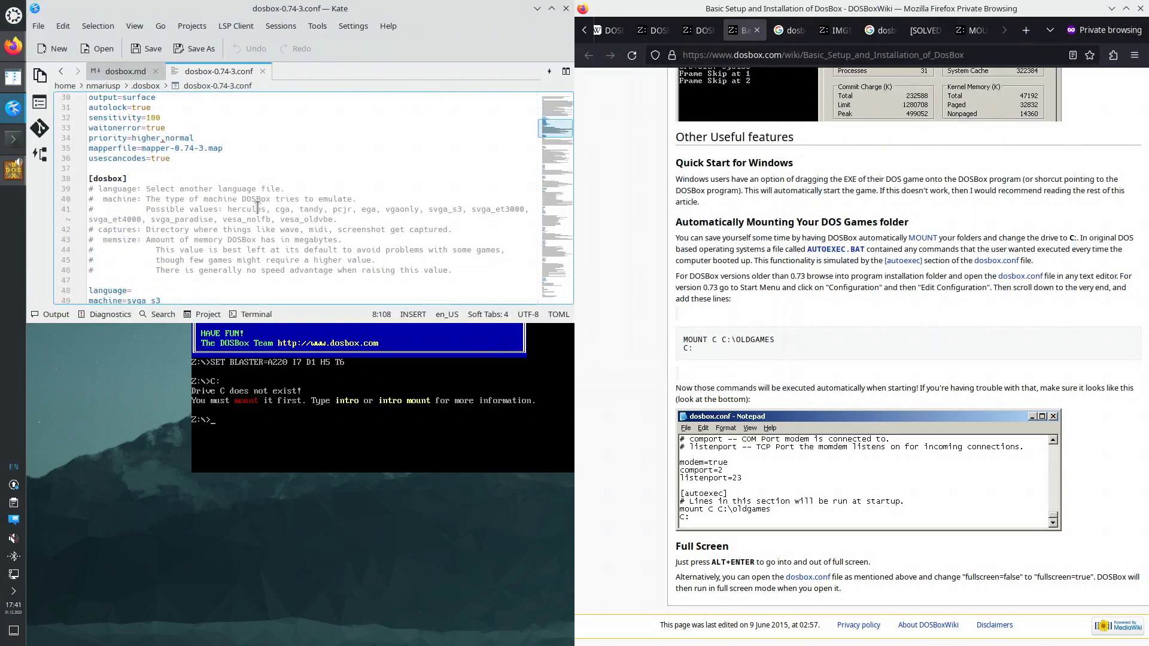
pyautogui.scroll(-18, 189, 225)
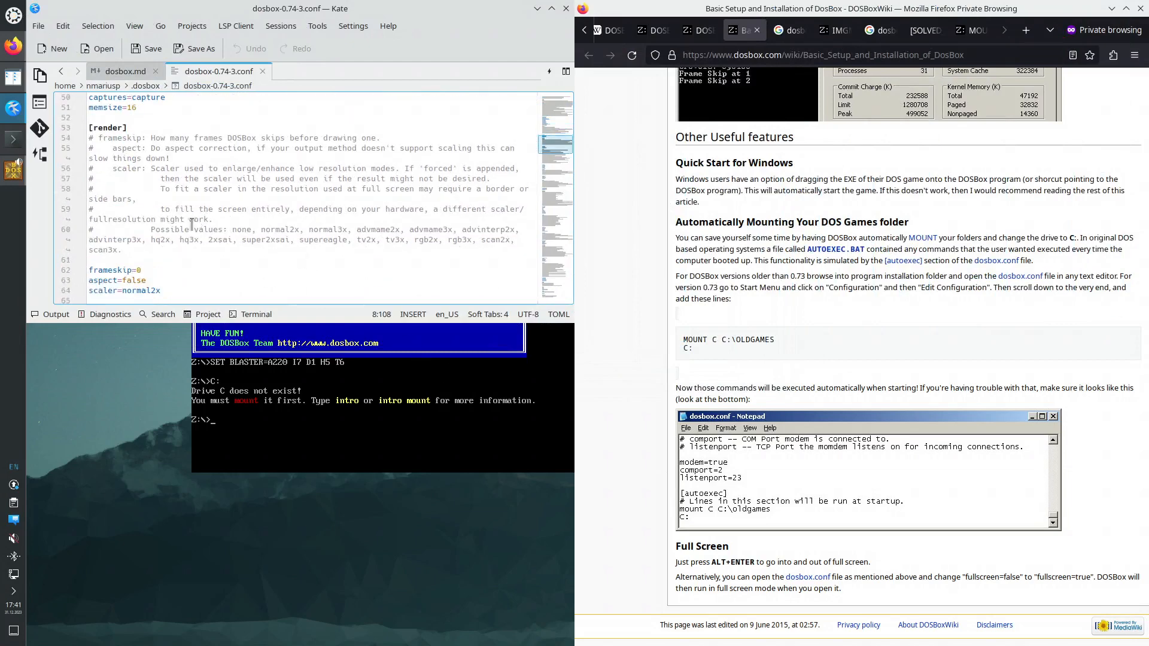
pyautogui.scroll(-10, 190, 226)
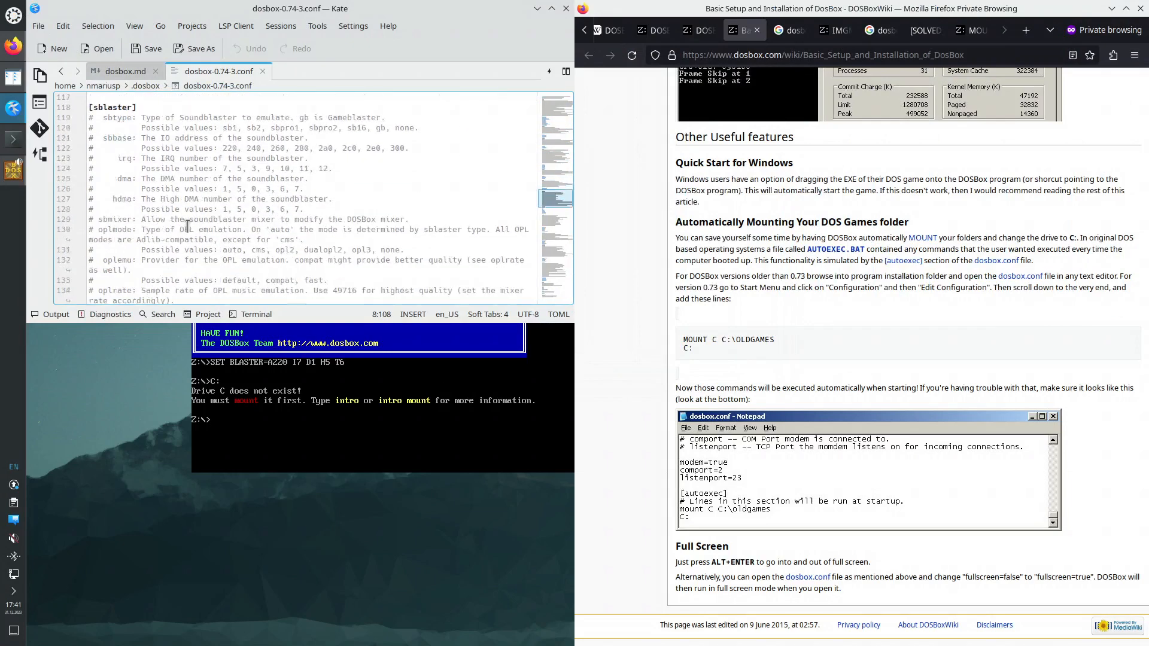
pyautogui.scroll(-14, 145, 196)
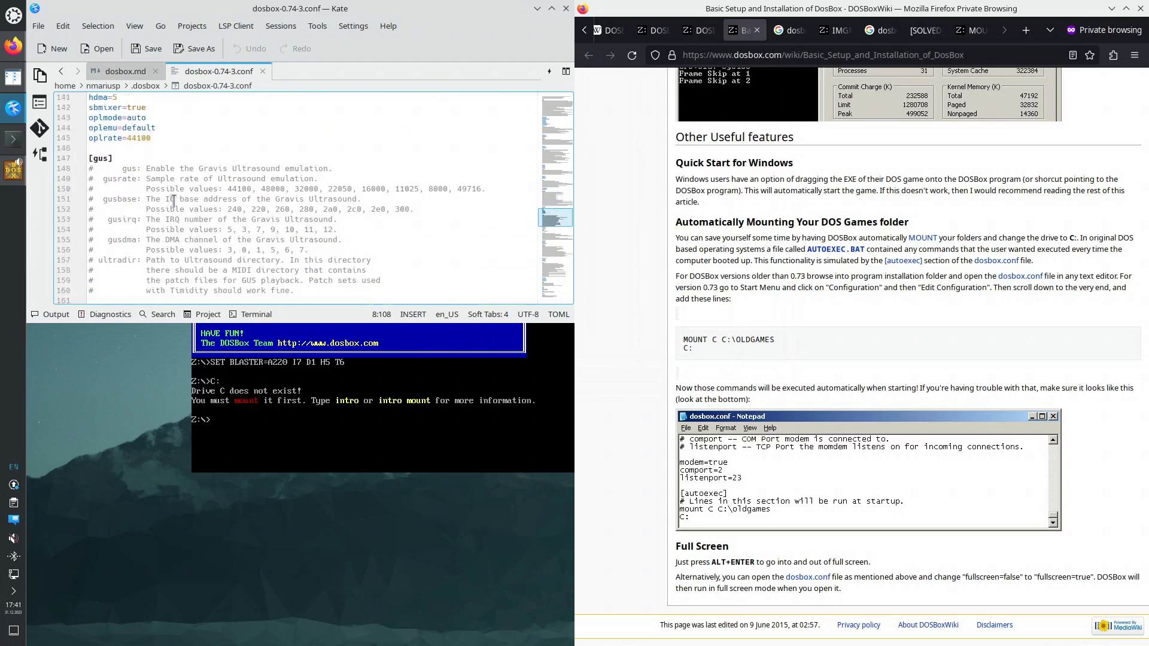
pyautogui.scroll(-13, 169, 204)
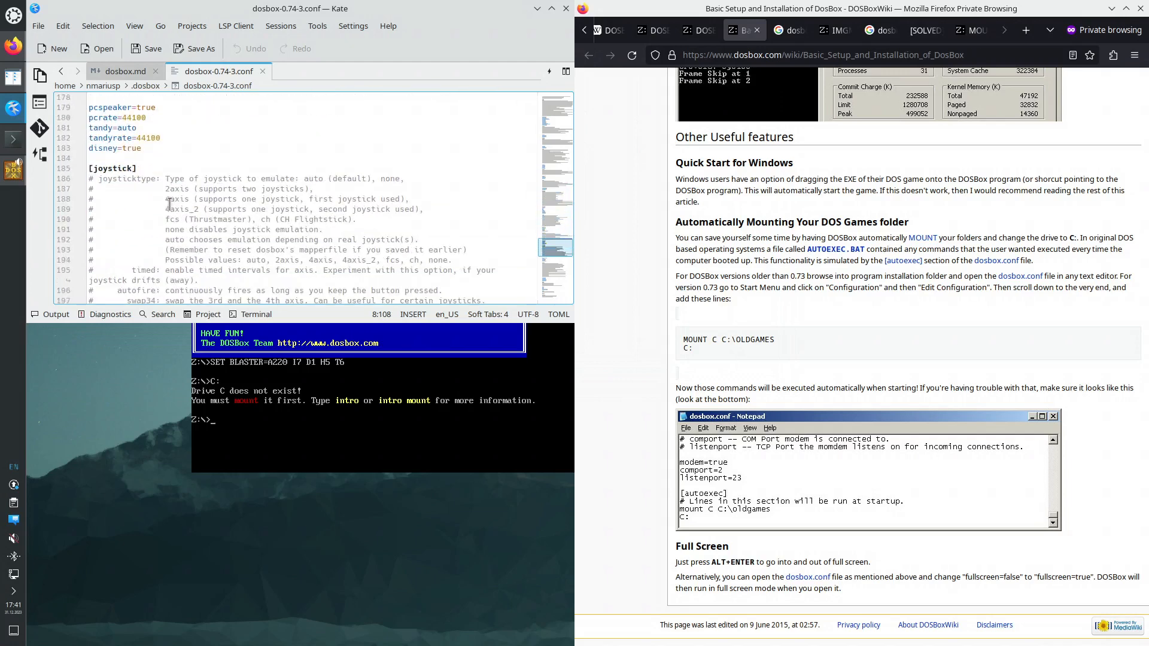
pyautogui.scroll(-5, 165, 206)
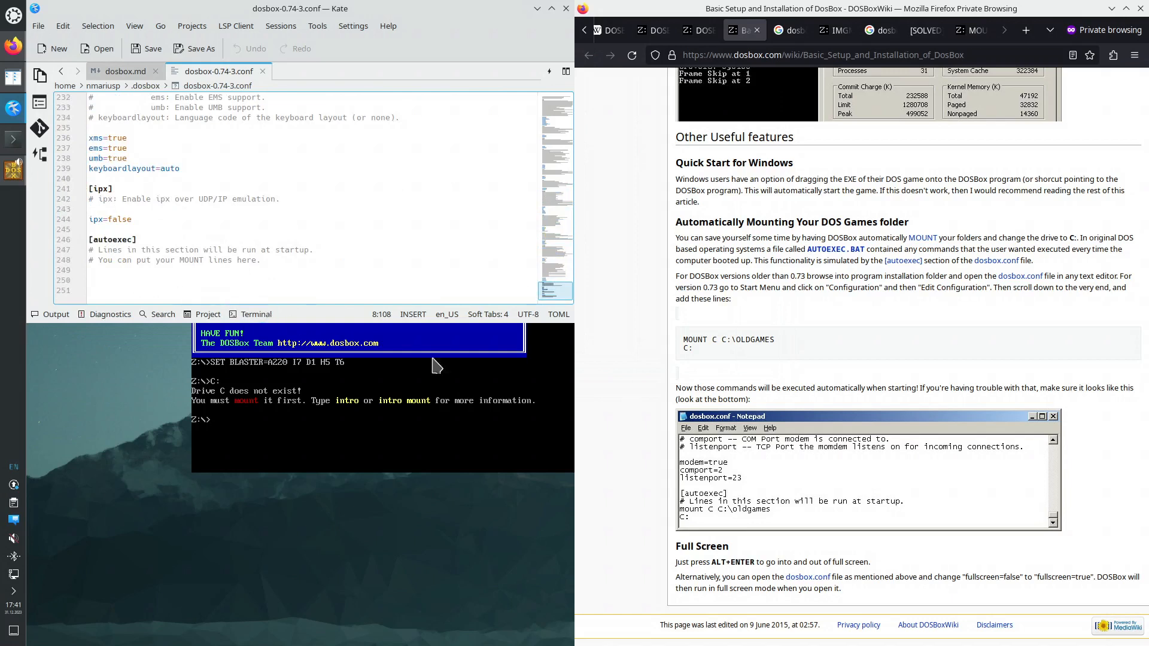
pyautogui.click(112, 274)
pyautogui.click(116, 267)
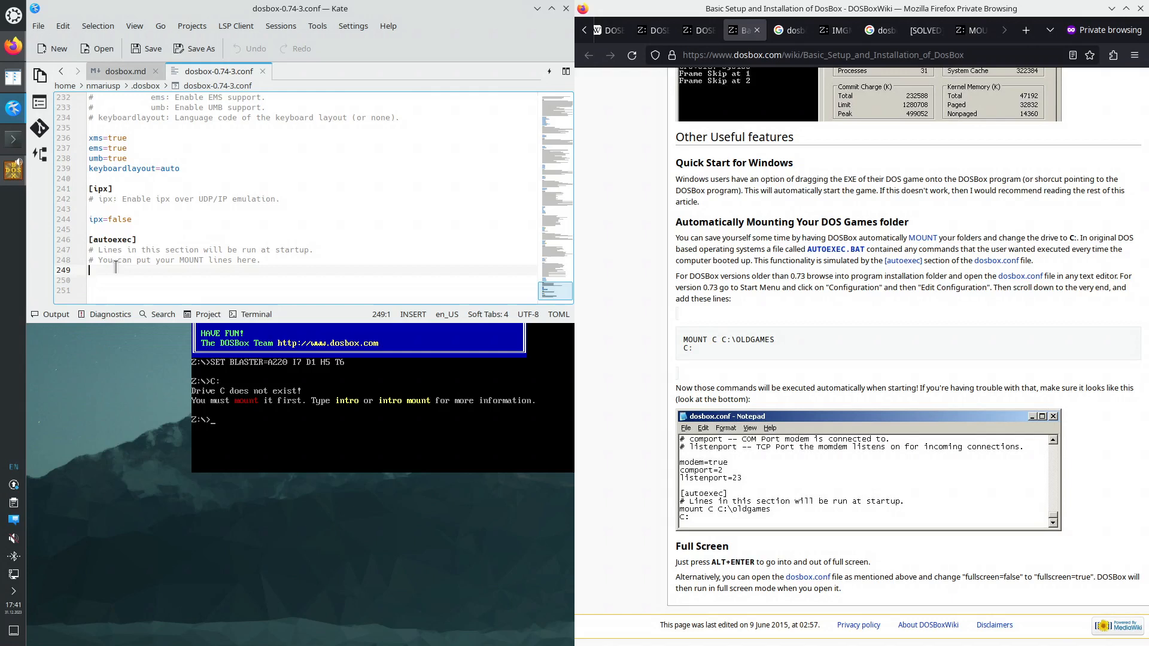
pyautogui.write('mou')
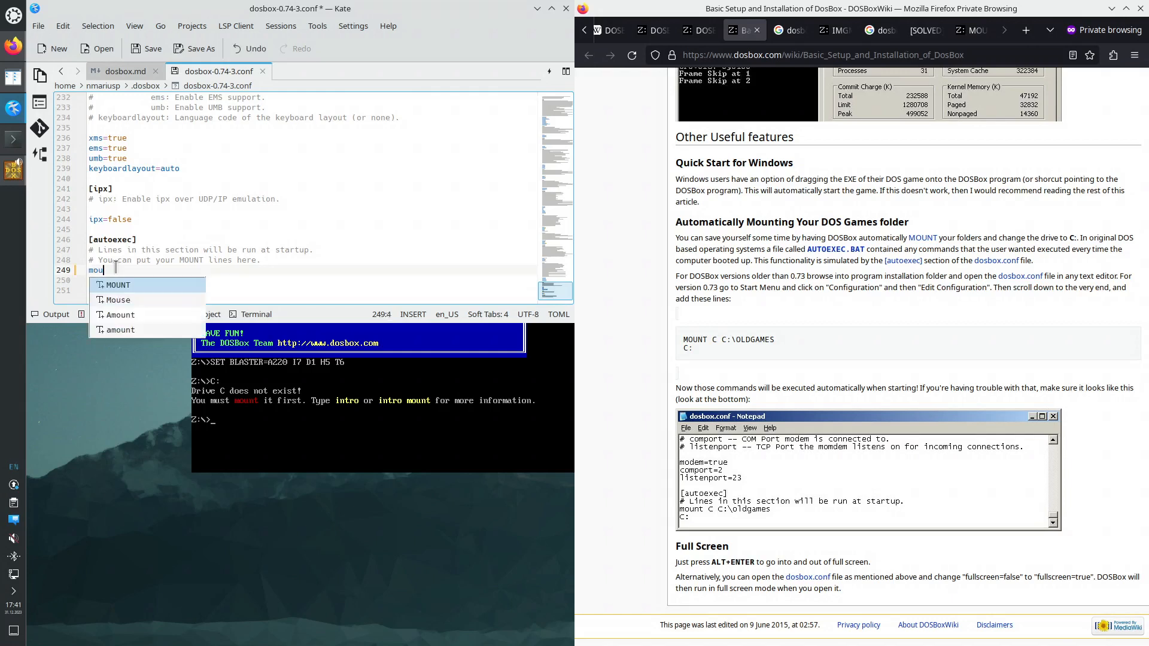
pyautogui.write('nt C')
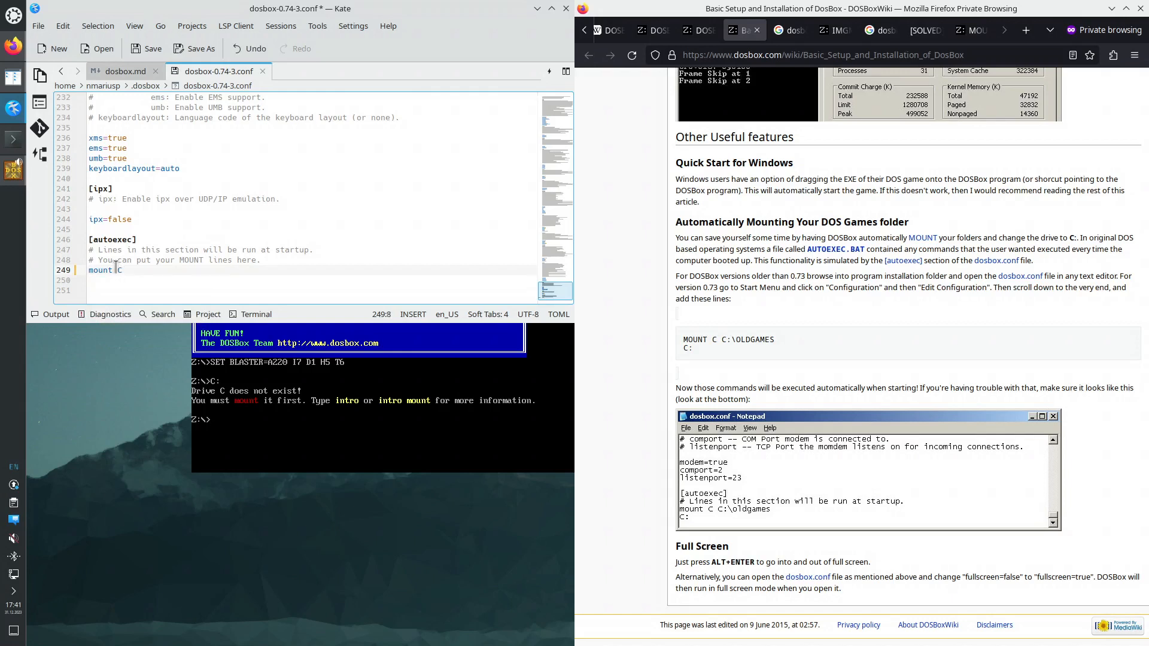
pyautogui.write(' ~/dosprogs')
pyautogui.press('Down')
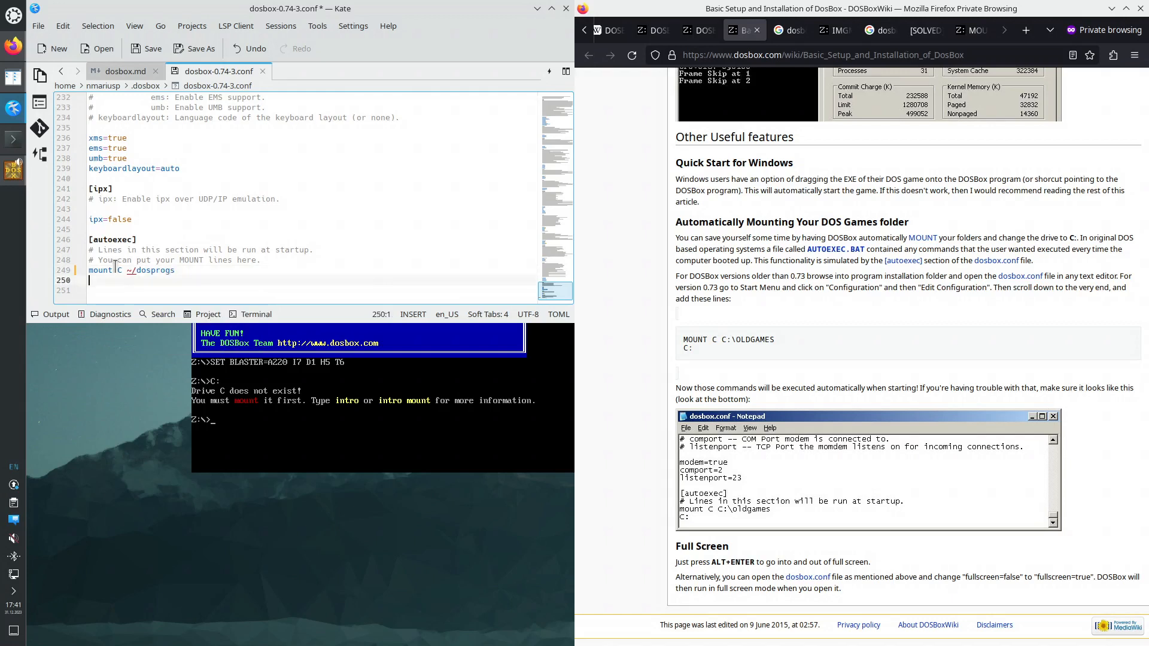
# Step: Remove the surplus blank line at the end of the configuration file, then save and close it
pyautogui.press('Down')
pyautogui.press('BackSpace')
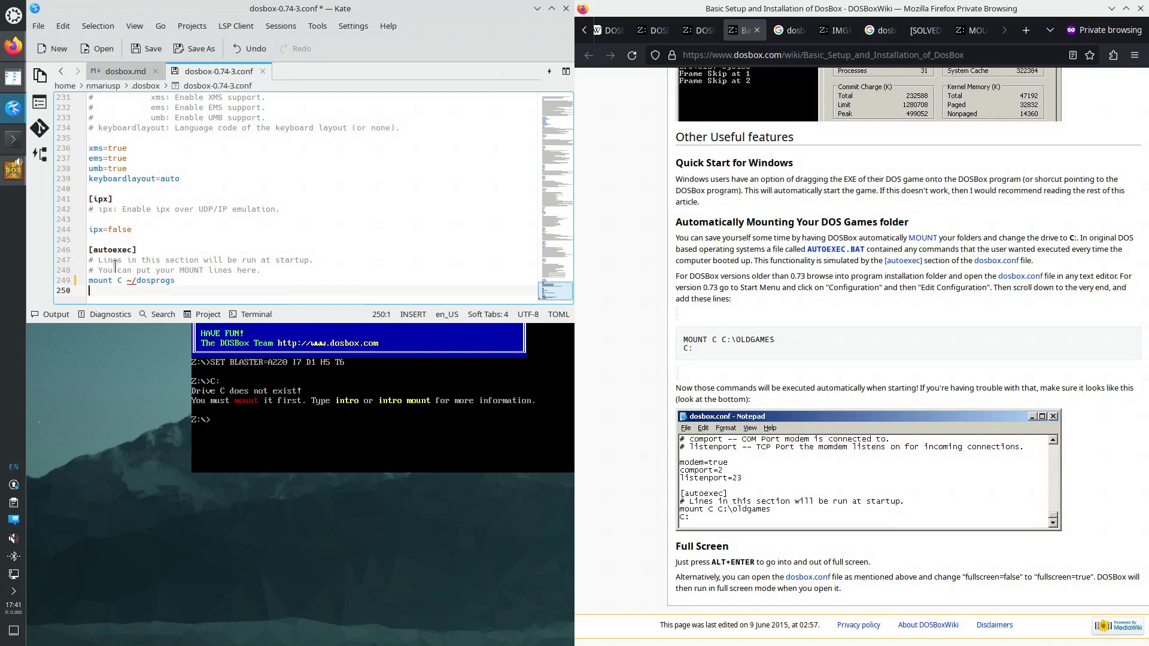
pyautogui.hotkey('ctrl', 's')
pyautogui.click(262, 71)
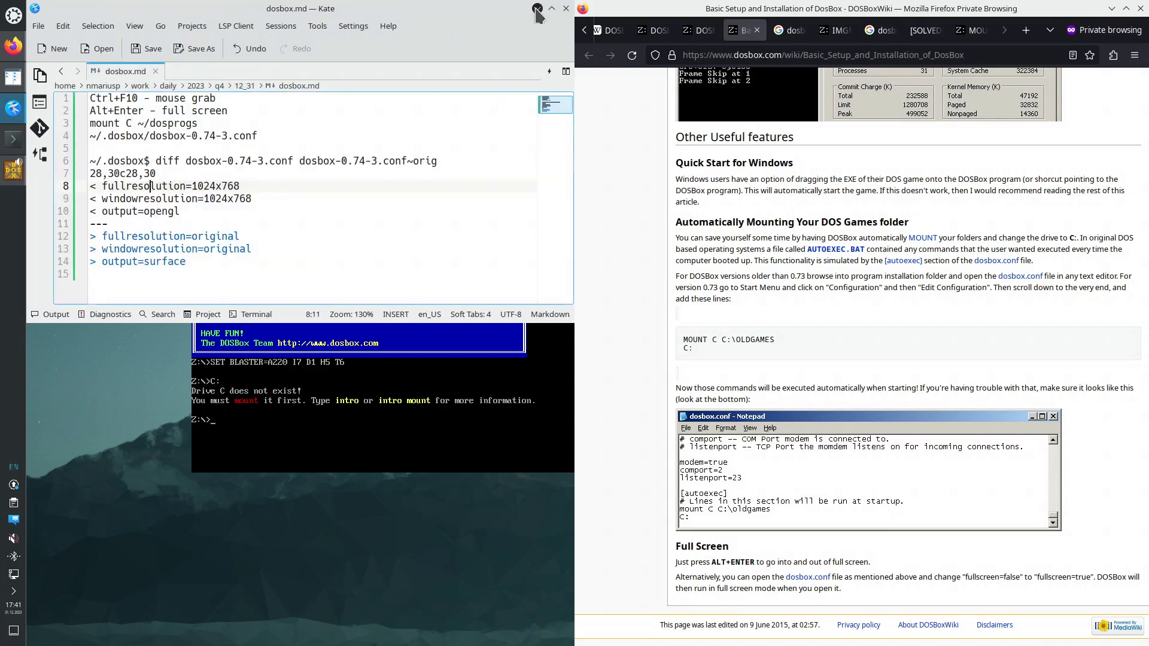
# Step: Exit the running DOSBox session, launch DOSBox again and place its window clear of the wiki page
pyautogui.click(419, 422)
pyautogui.write('exit')
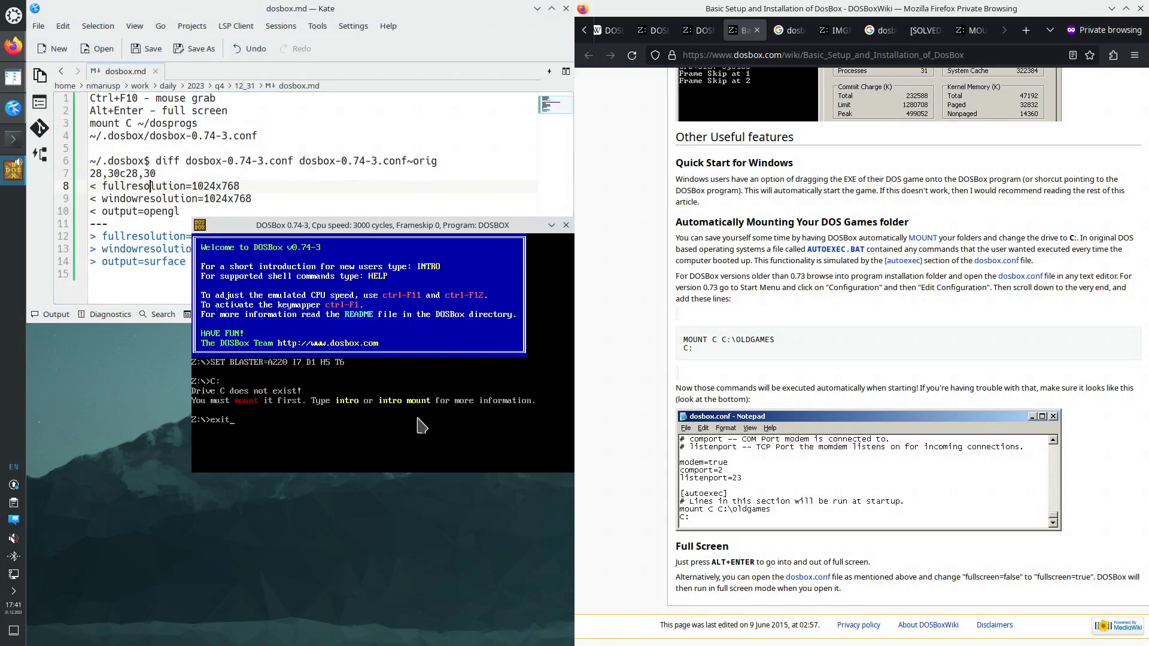
pyautogui.press('Return')
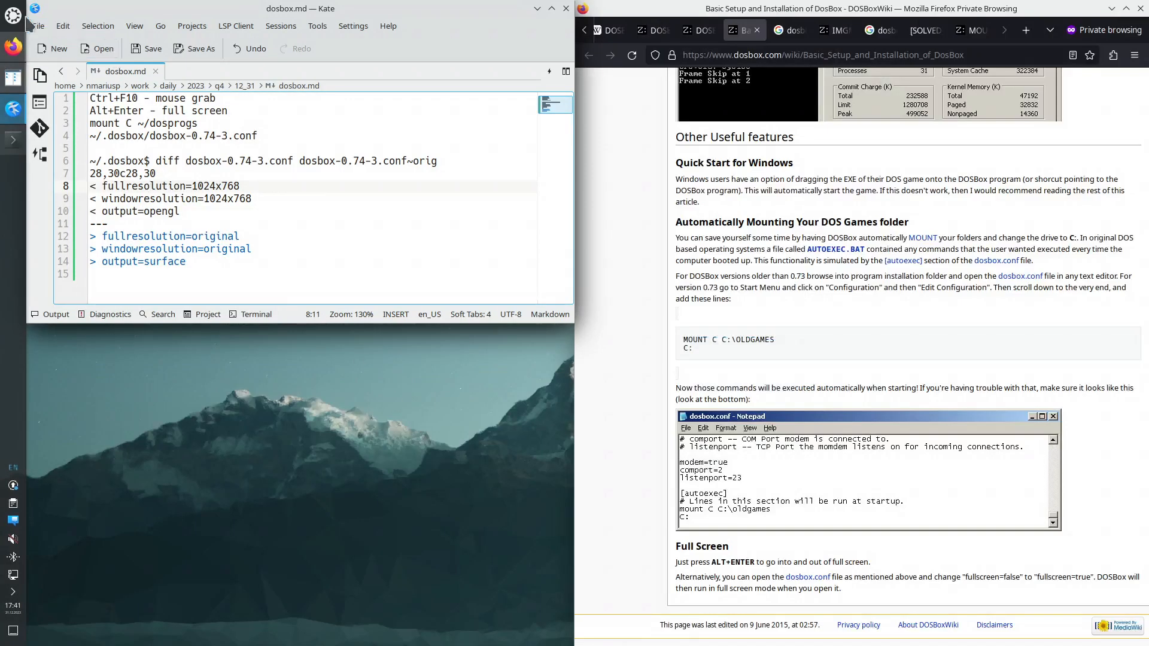
pyautogui.click(13, 16)
pyautogui.write('dosbo')
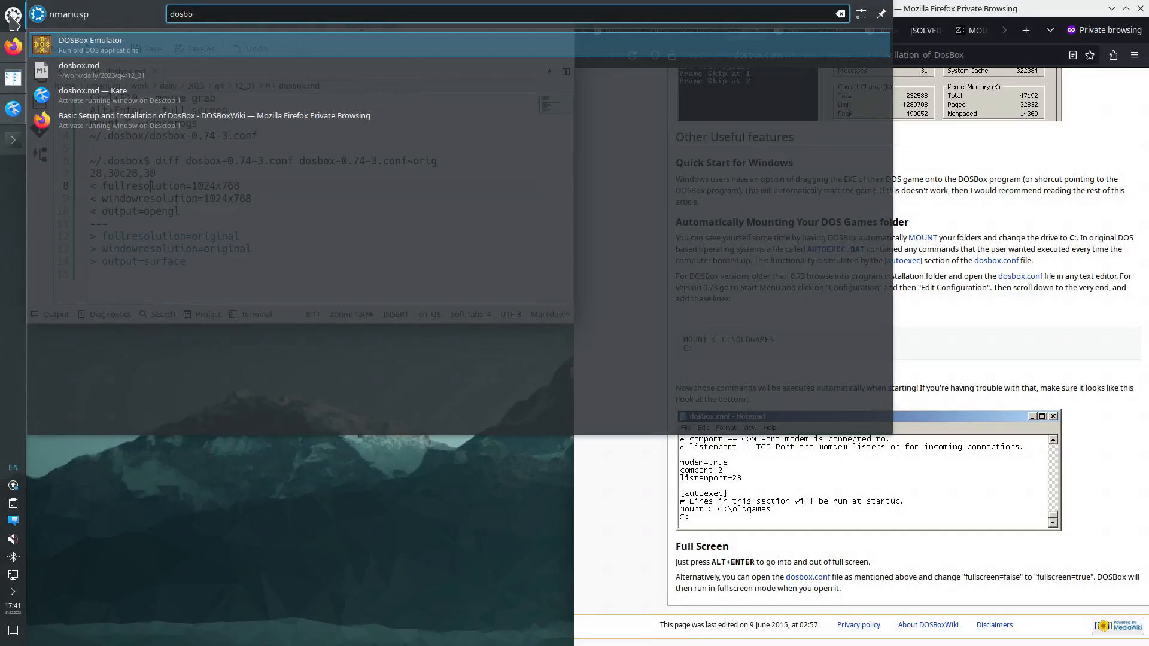
pyautogui.press('Return')
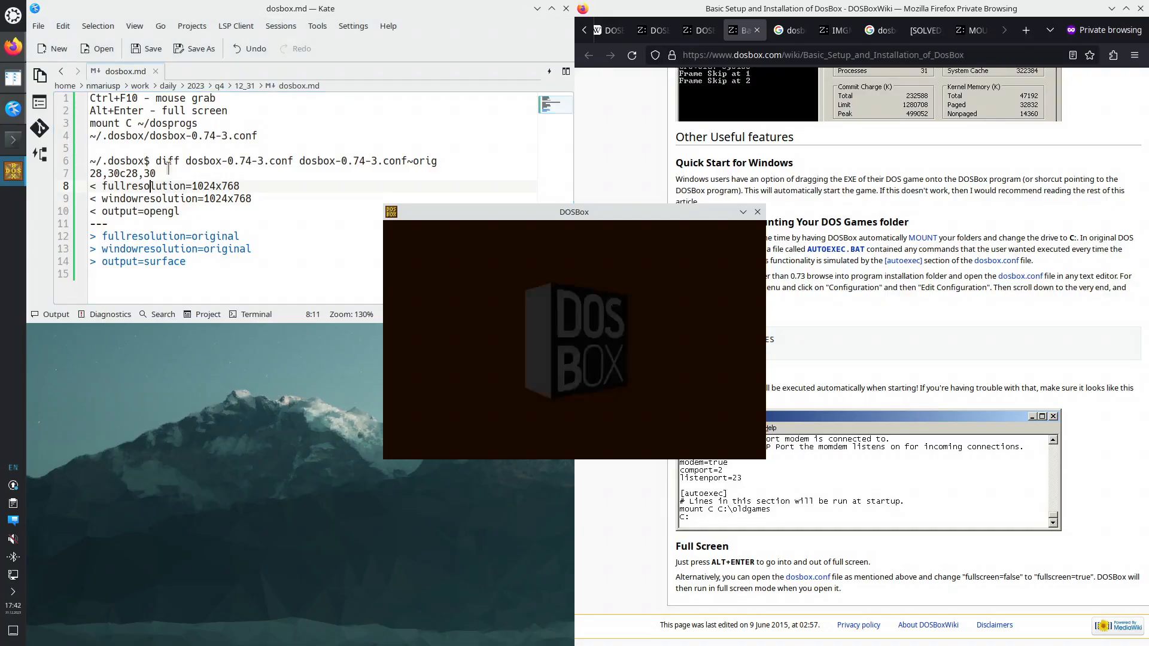
pyautogui.moveTo(530, 219); pyautogui.dragTo(282, 306)
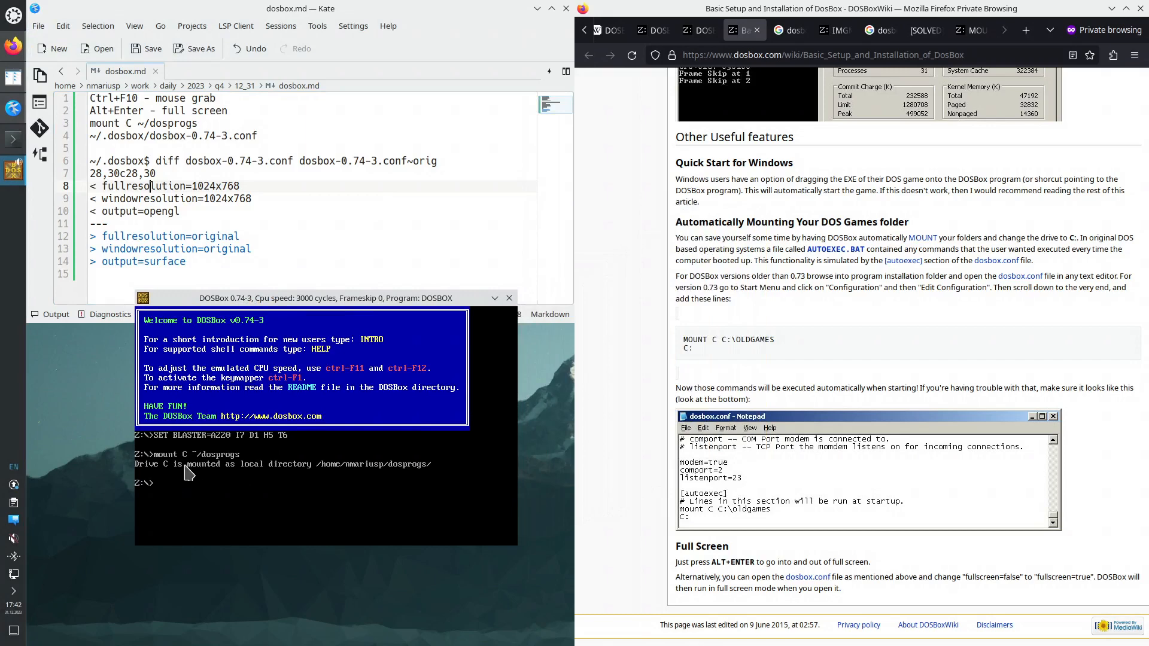
# Step: Start Norton Commander from drive C: with \NC\NC and show DOSBox in full screen
pyautogui.write('C:')
pyautogui.press('Return')
pyautogui.write('\\')
pyautogui.write('NC\\N')
pyautogui.press('Tab')
pyautogui.press('Return')
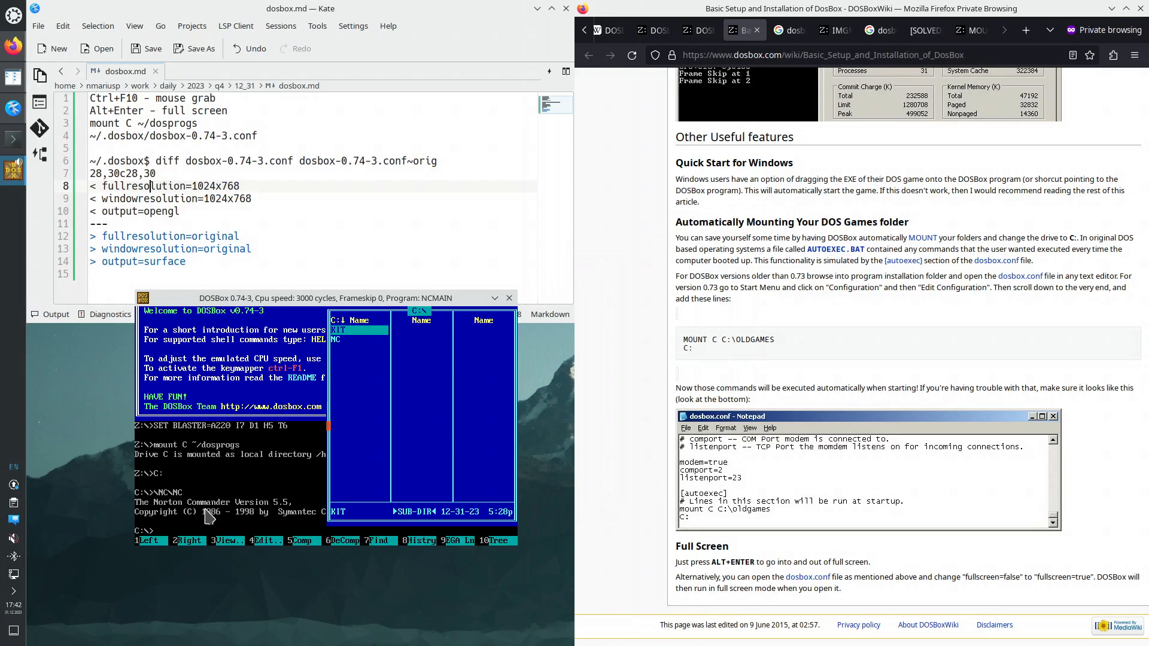
pyautogui.hotkey('alt', 'Return')
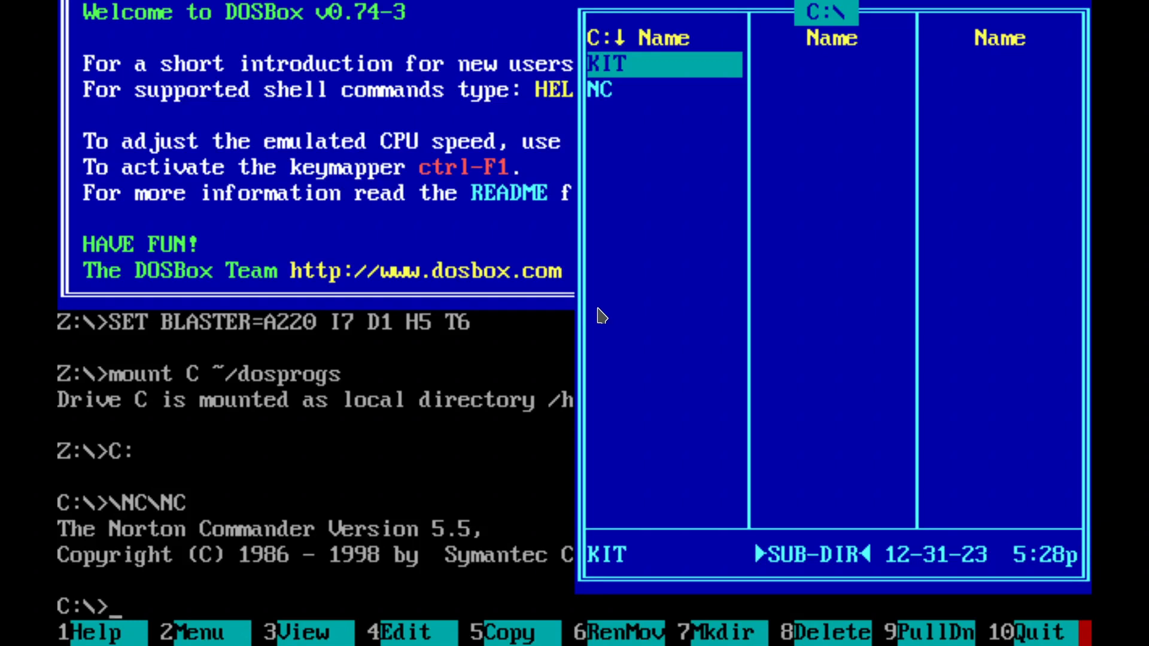
# Step: Open Norton Commander's help and read the Panels on/off topic
pyautogui.press('F1')
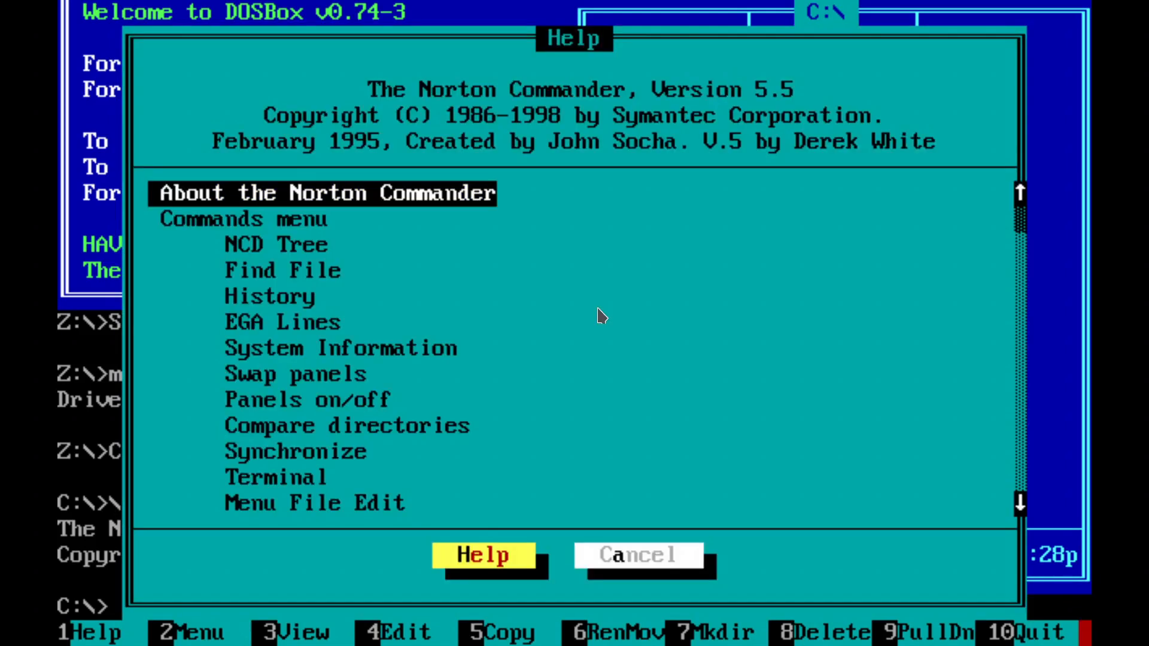
pyautogui.press('Down')
pyautogui.press('Down')
pyautogui.press('Down')
pyautogui.press('Down')
pyautogui.press('Down')
pyautogui.press('Down')
pyautogui.press('Down')
pyautogui.press('Down')
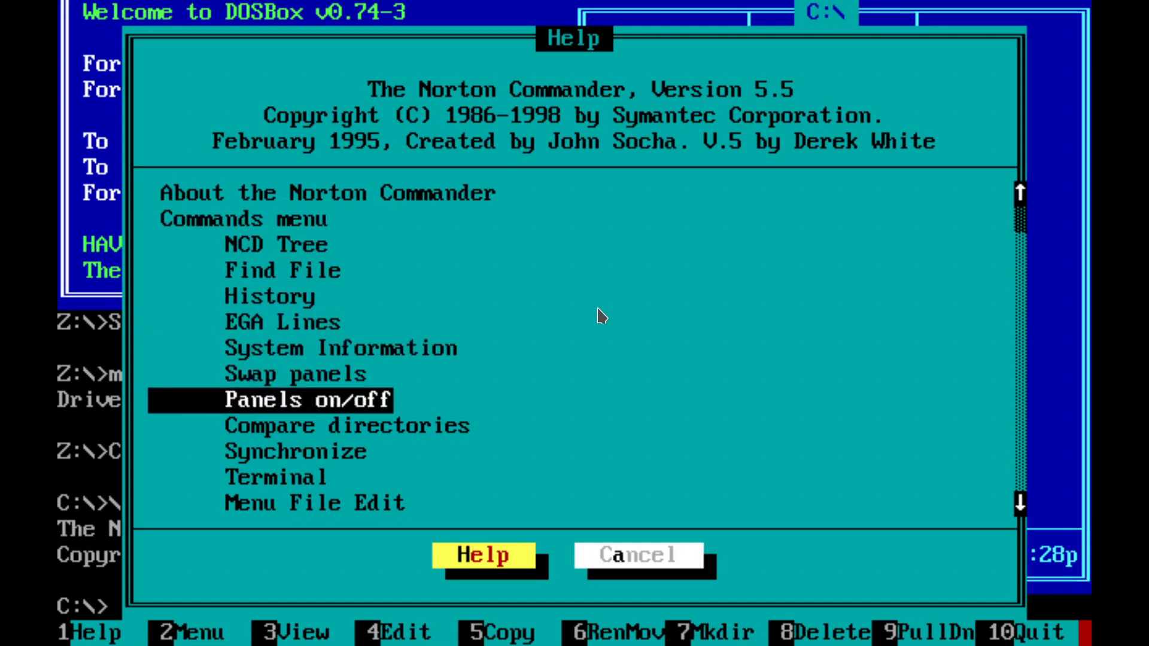
pyautogui.press('Return')
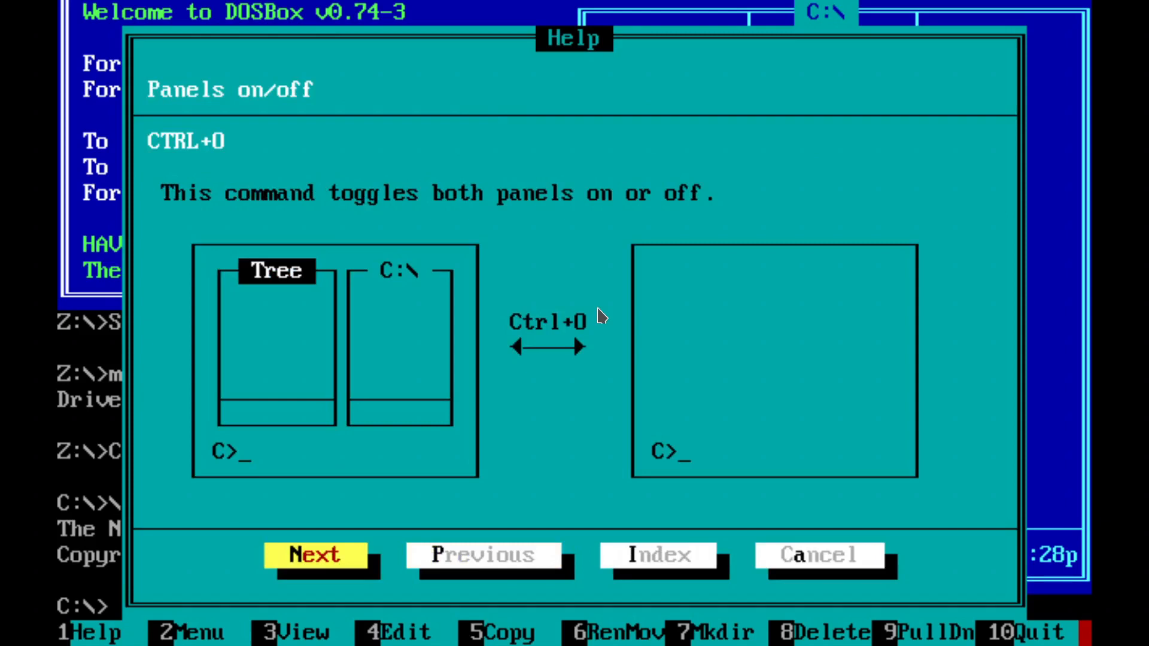
# Step: Page through the help topics that follow, from Compare directories to the Keyboard reference for panels
pyautogui.press('Return')
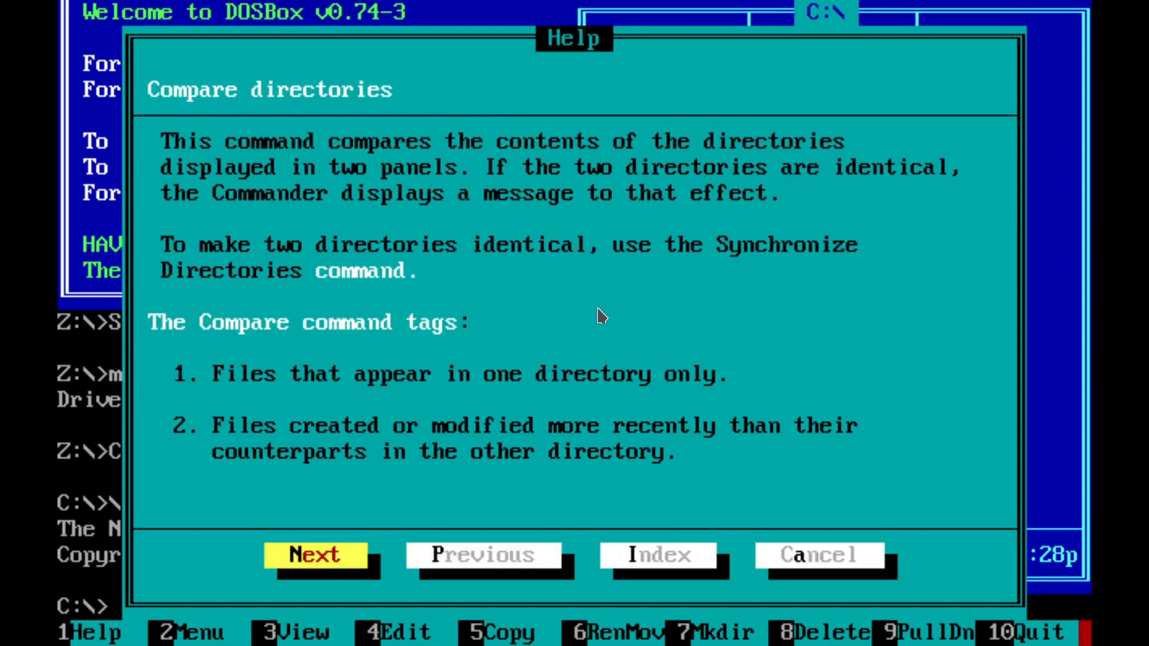
pyautogui.press('Return')
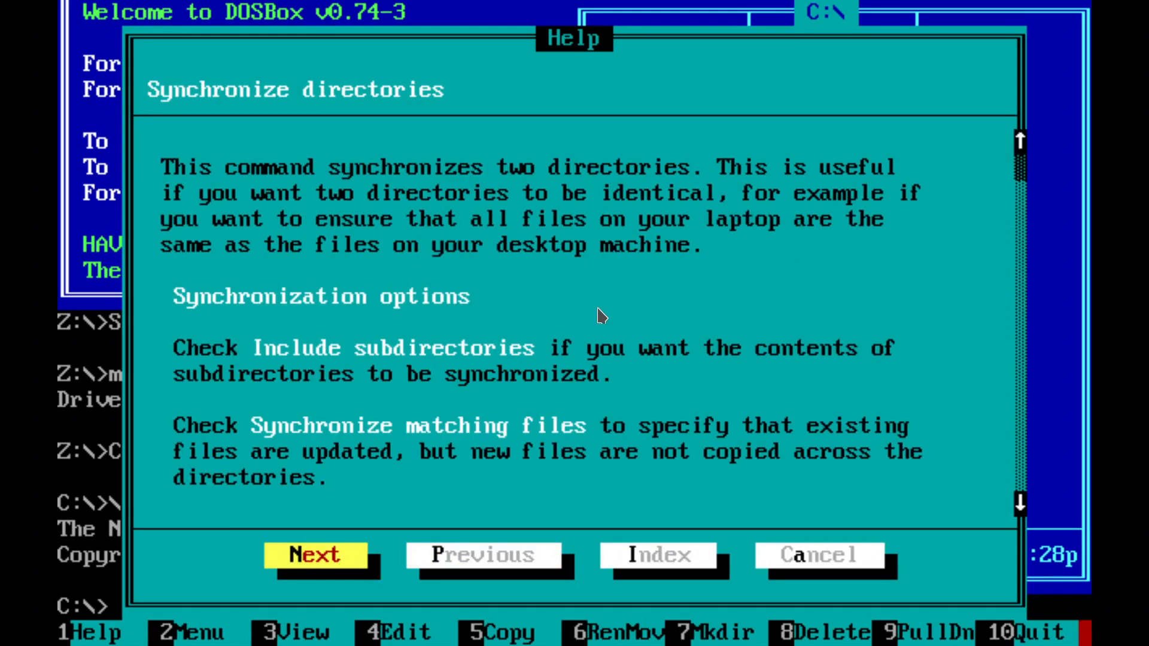
pyautogui.press('Return')
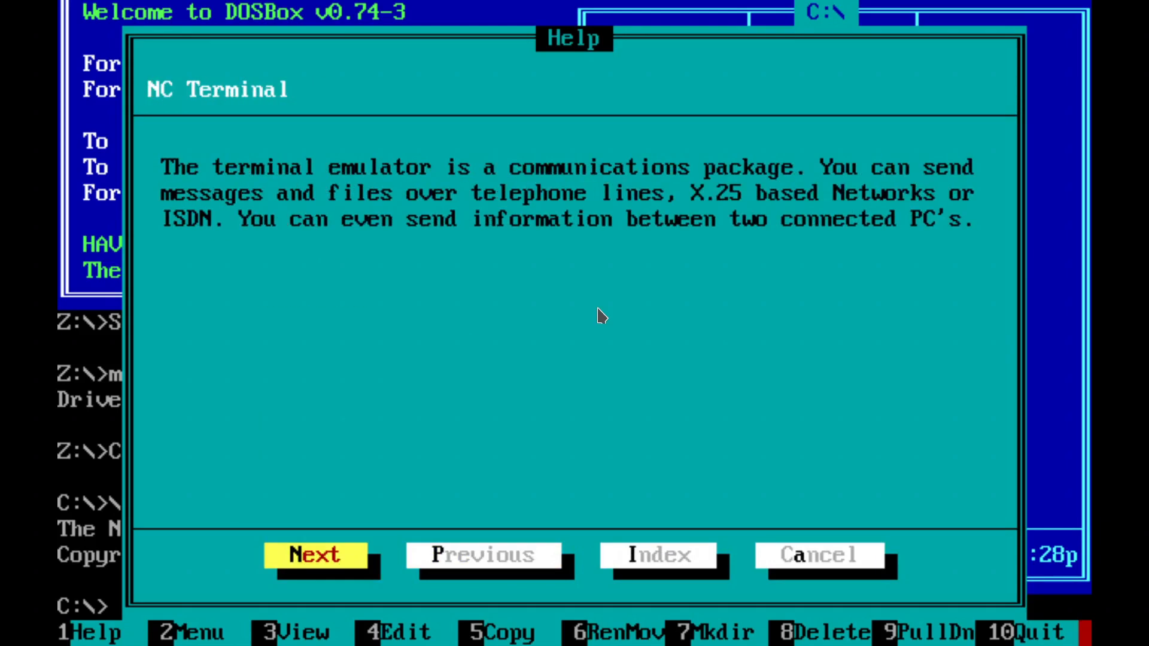
pyautogui.press('Return')
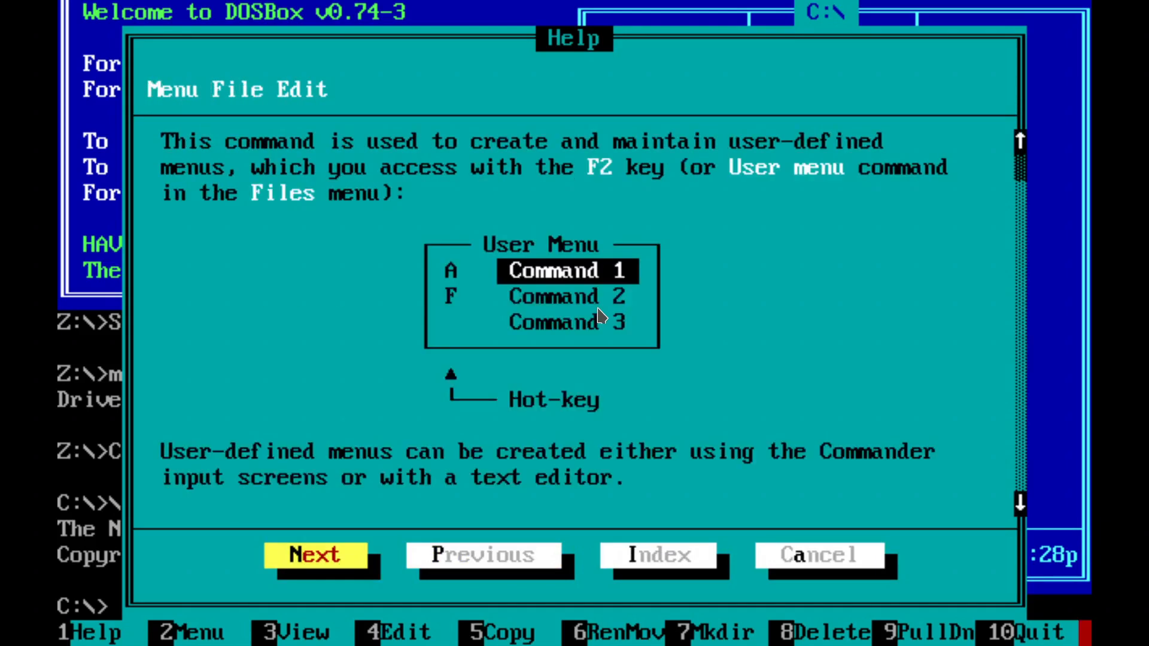
pyautogui.press('Return')
pyautogui.press('Return')
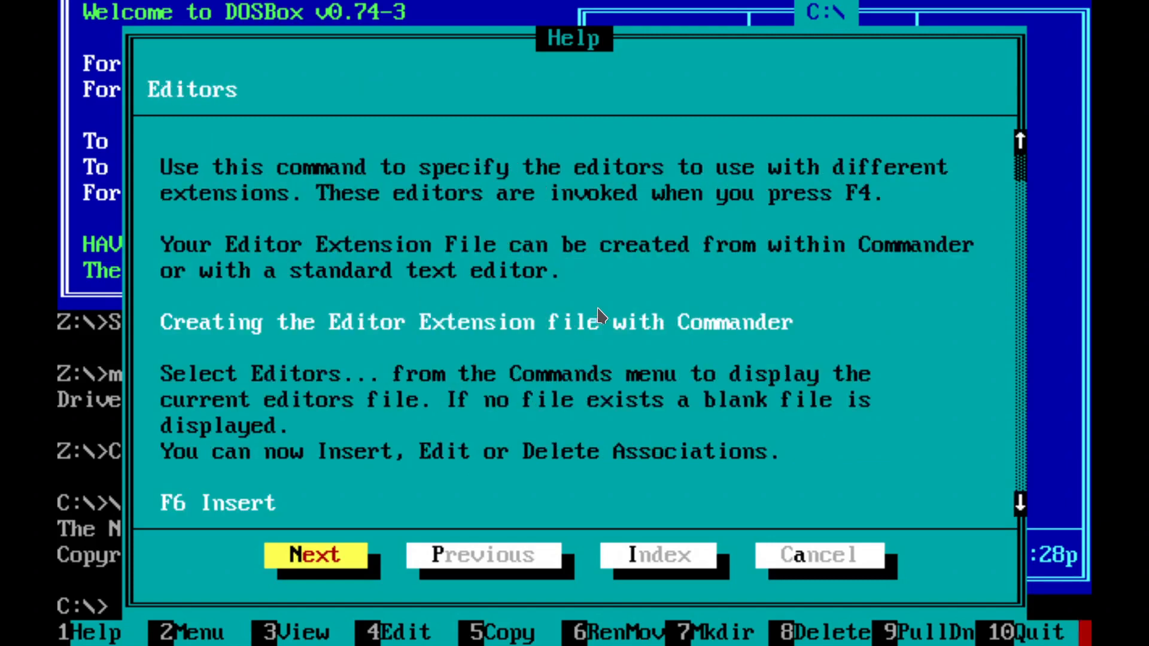
pyautogui.press('Return')
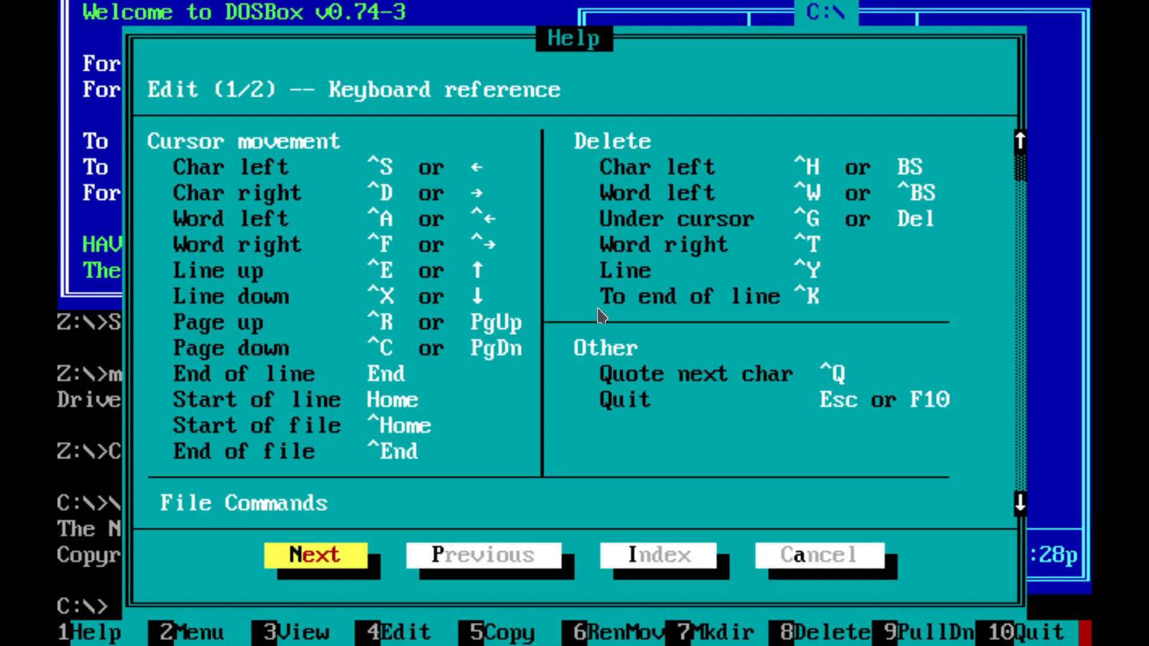
pyautogui.press('Return')
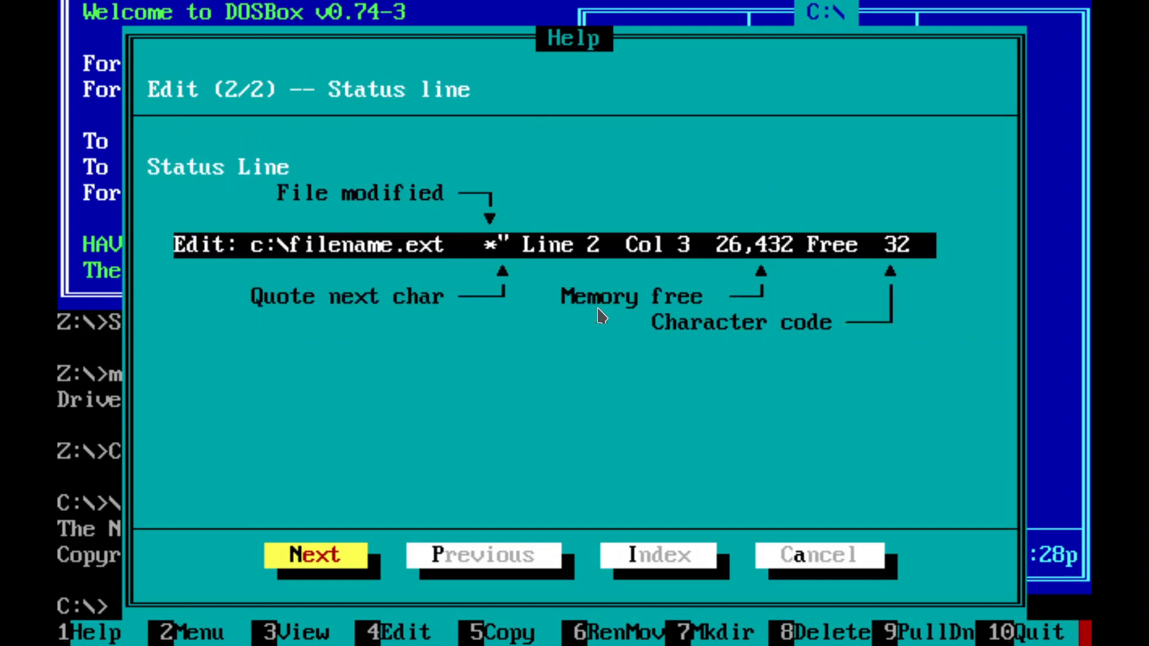
pyautogui.press('Return')
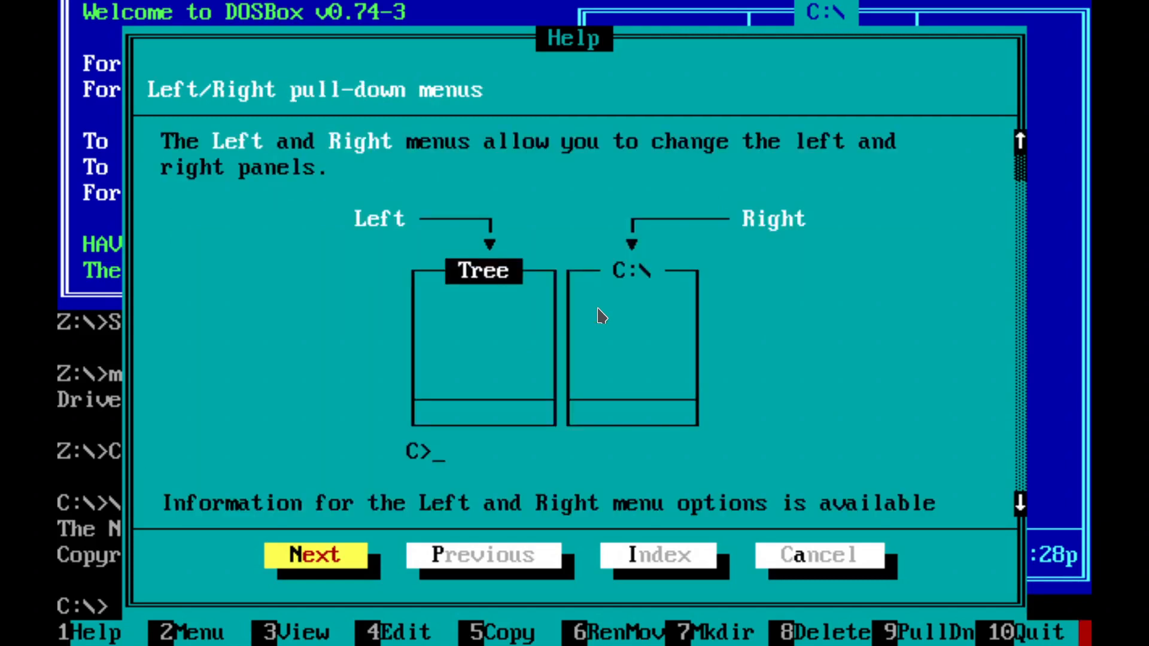
pyautogui.press('Return')
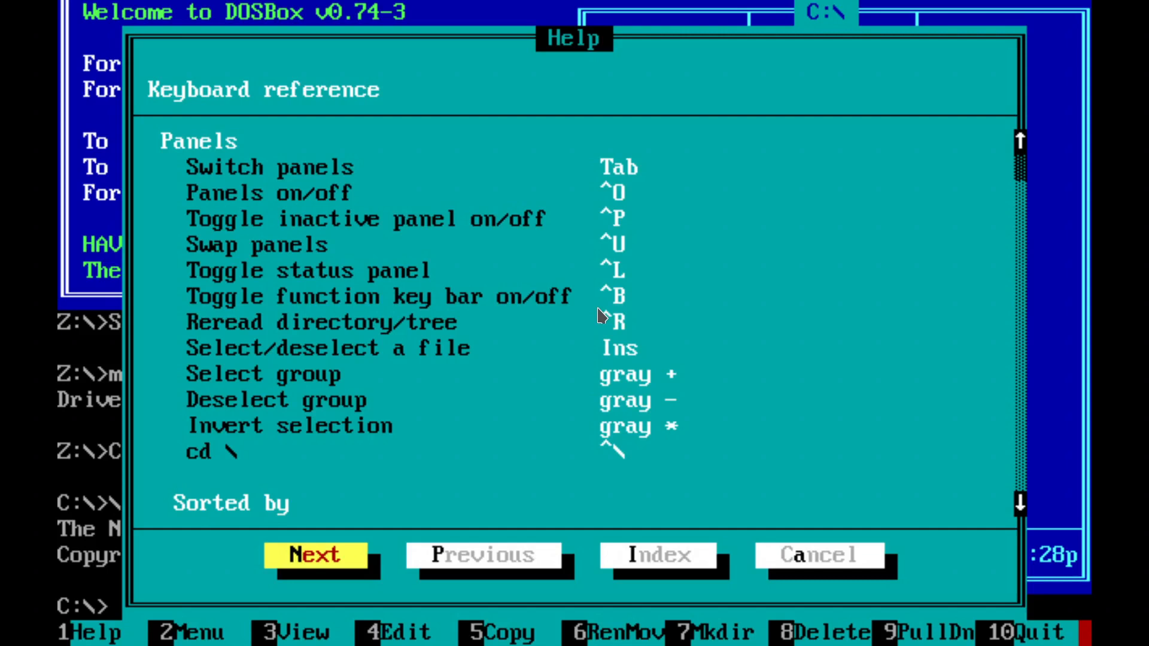
# Step: Close the help and turn on Norton Commander's inactive panel
pyautogui.press('Escape')
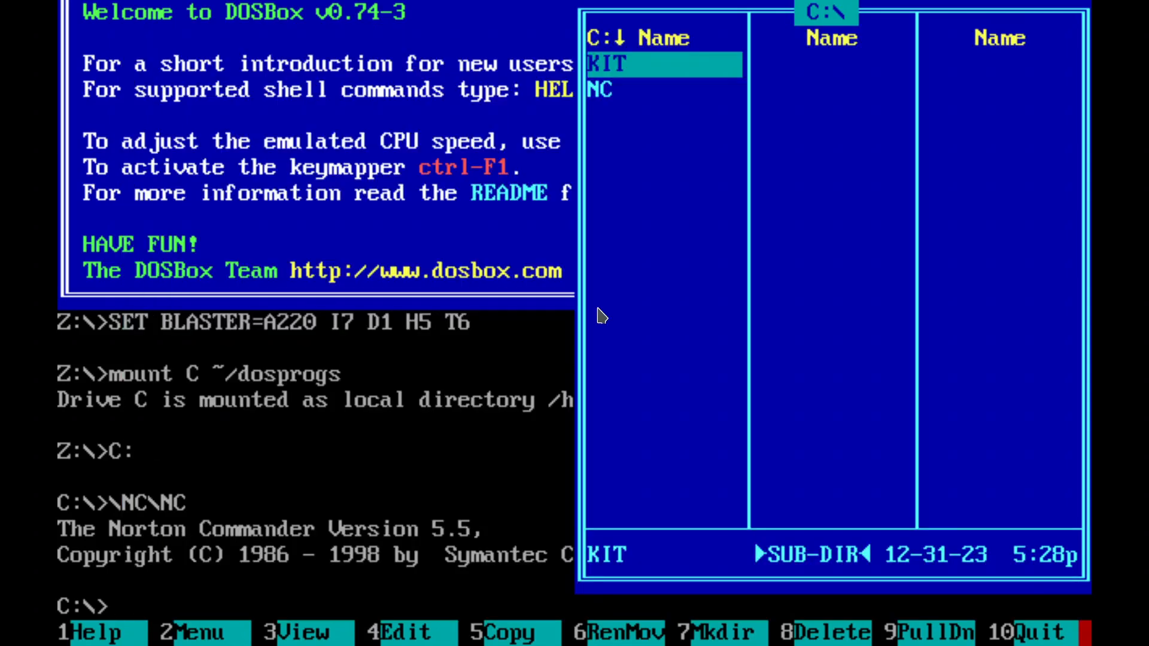
pyautogui.hotkey('ctrl', 'p')
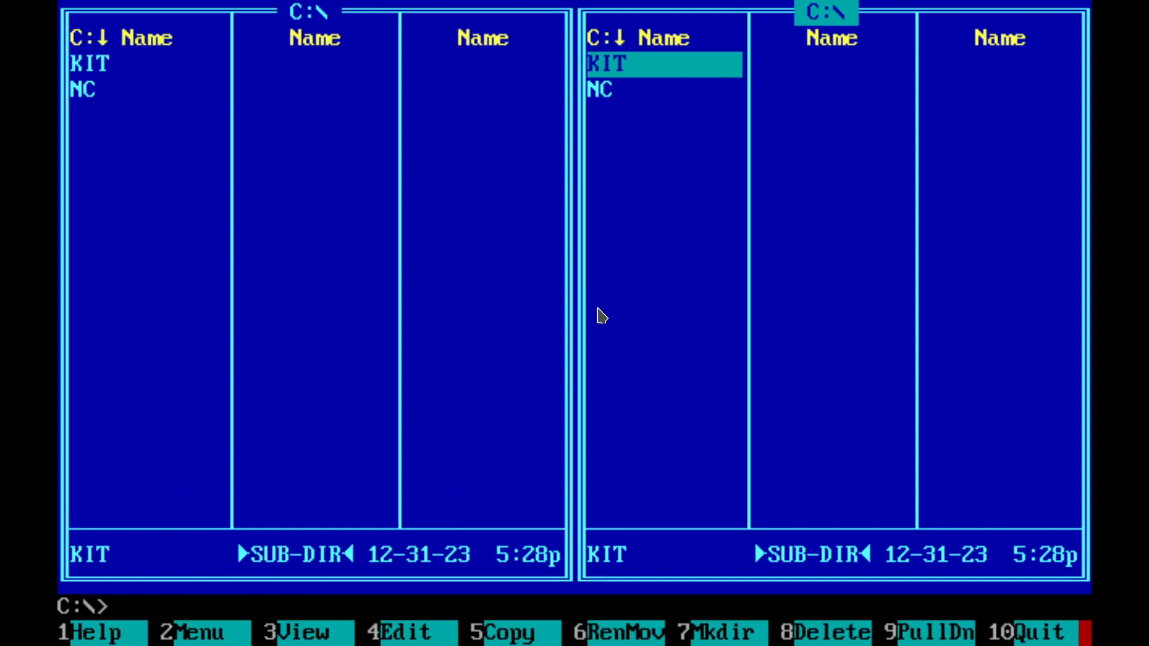
# Step: Switch the active panel back and forth, ending with the other C:\ panel active
pyautogui.press('Tab')
pyautogui.press('Tab')
pyautogui.press('Tab')
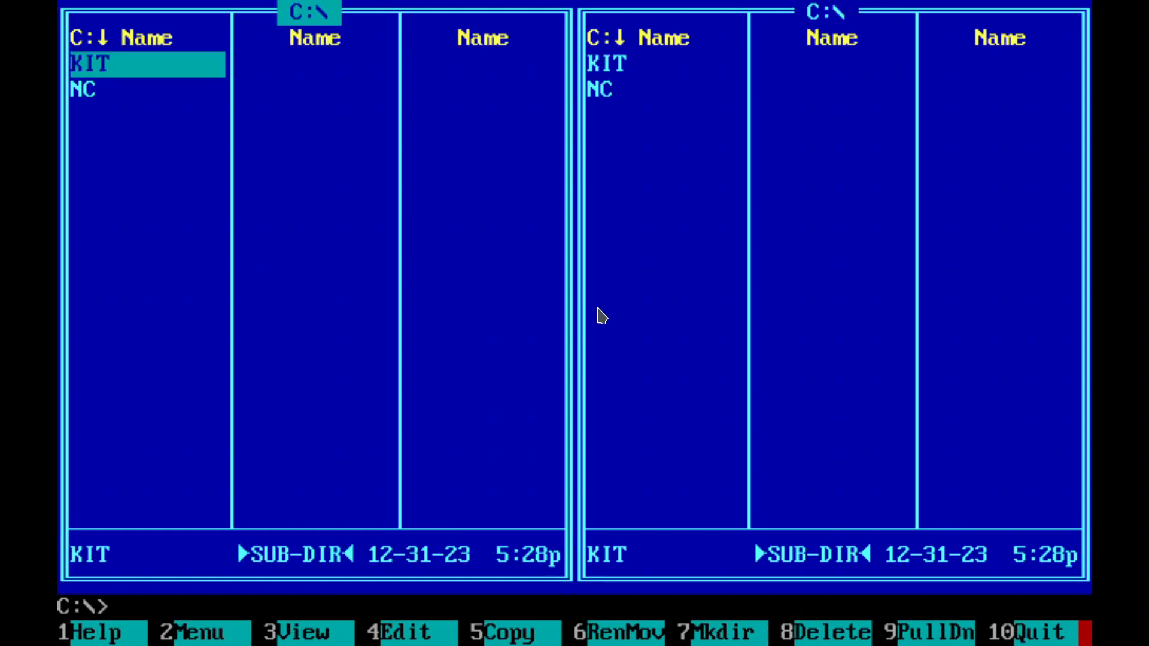
pyautogui.press('Tab')
pyautogui.press('Tab')
# Step: Hide both Norton Commander panels to view the DOS screen behind them, and show them again
pyautogui.press('ctrl')
pyautogui.hotkey('ctrl', 'o')
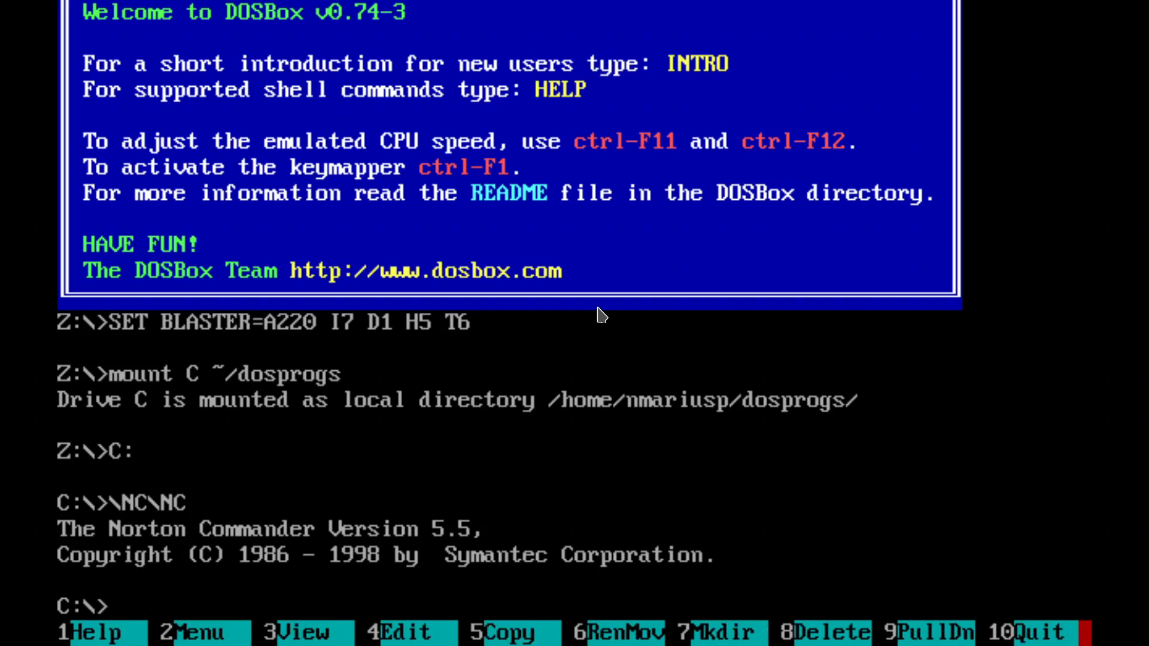
pyautogui.press('ctrl')
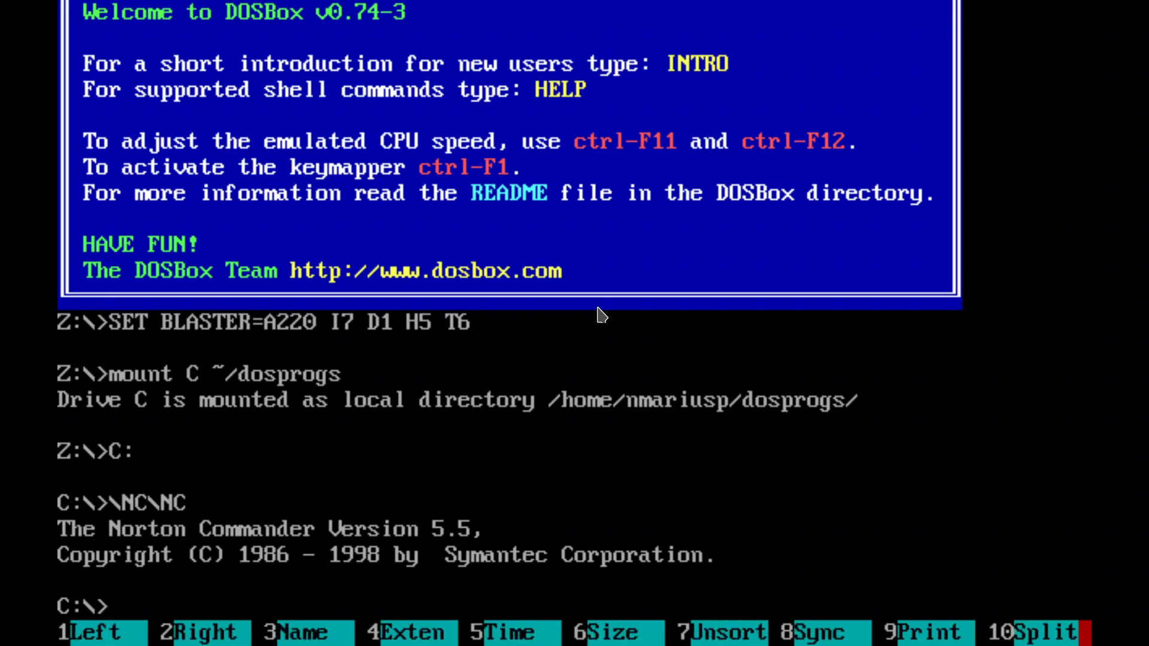
pyautogui.hotkey('ctrl', 'o')
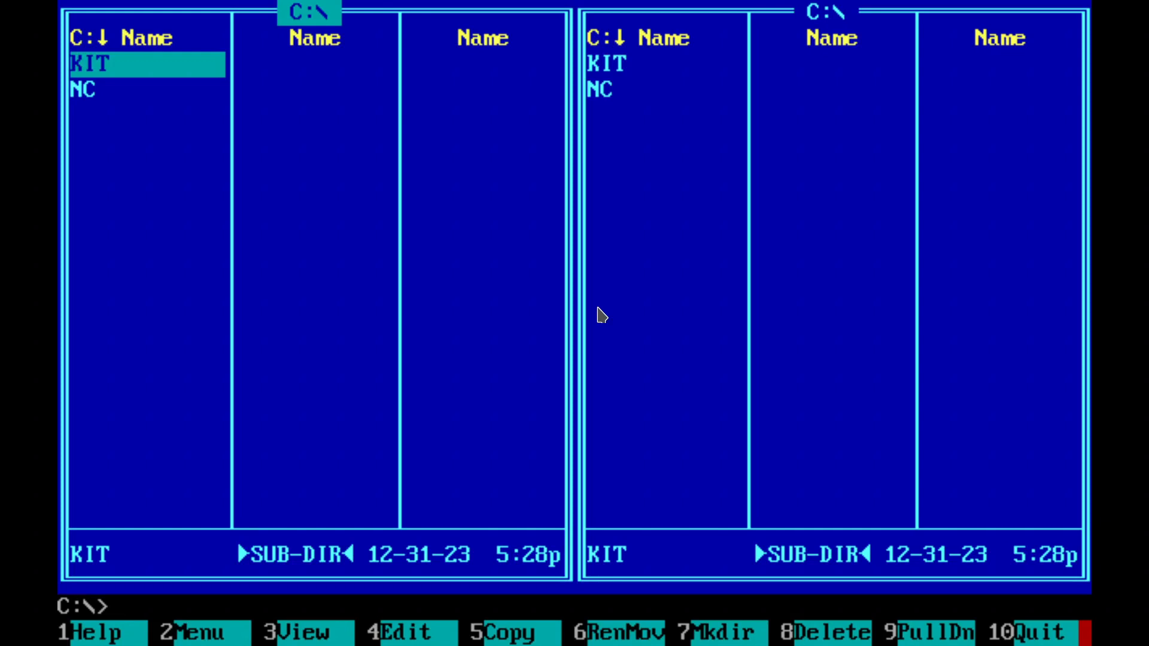
# Step: Enter the KIT directory and go back up to C:\, twice
pyautogui.press('Return')
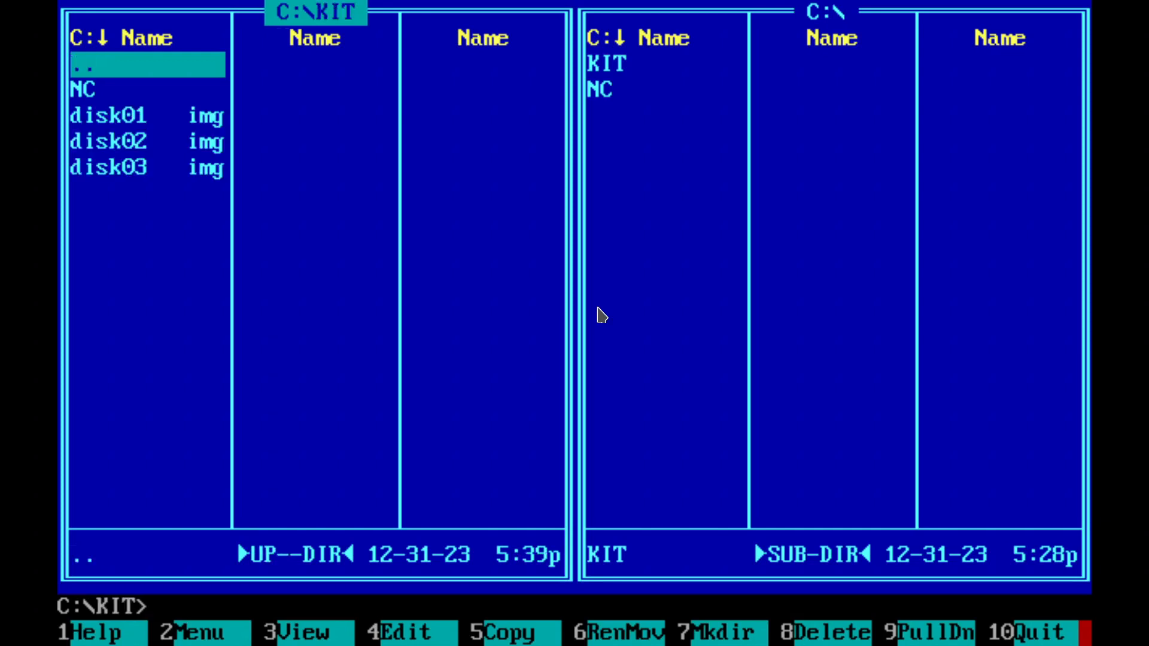
pyautogui.press('Return')
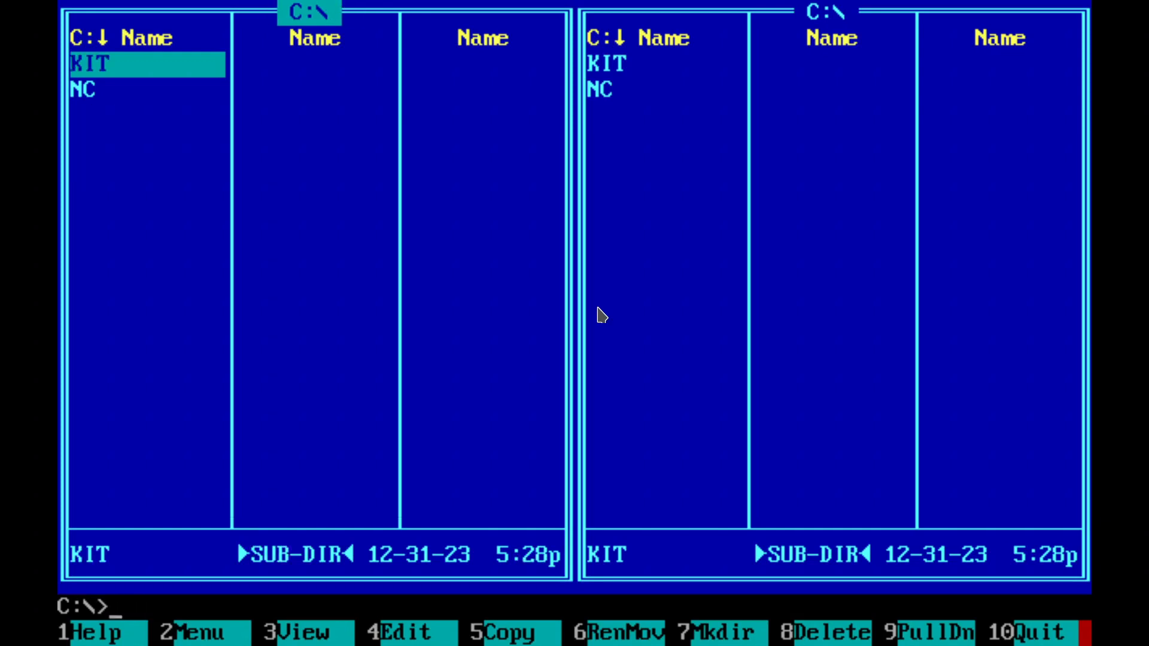
pyautogui.press('Return')
pyautogui.press('Return')
# Step: Enter the NC directory, move through its file list by column, end, start and single entries, and go back up to C:\
pyautogui.press('Down')
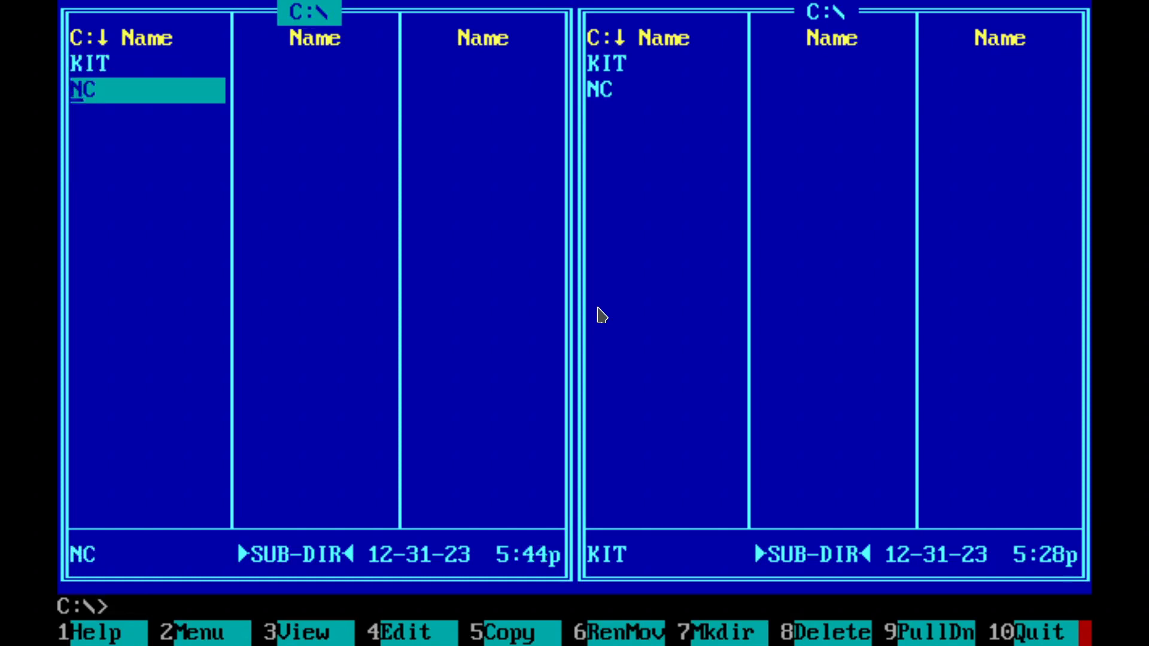
pyautogui.press('Return')
pyautogui.press('Right')
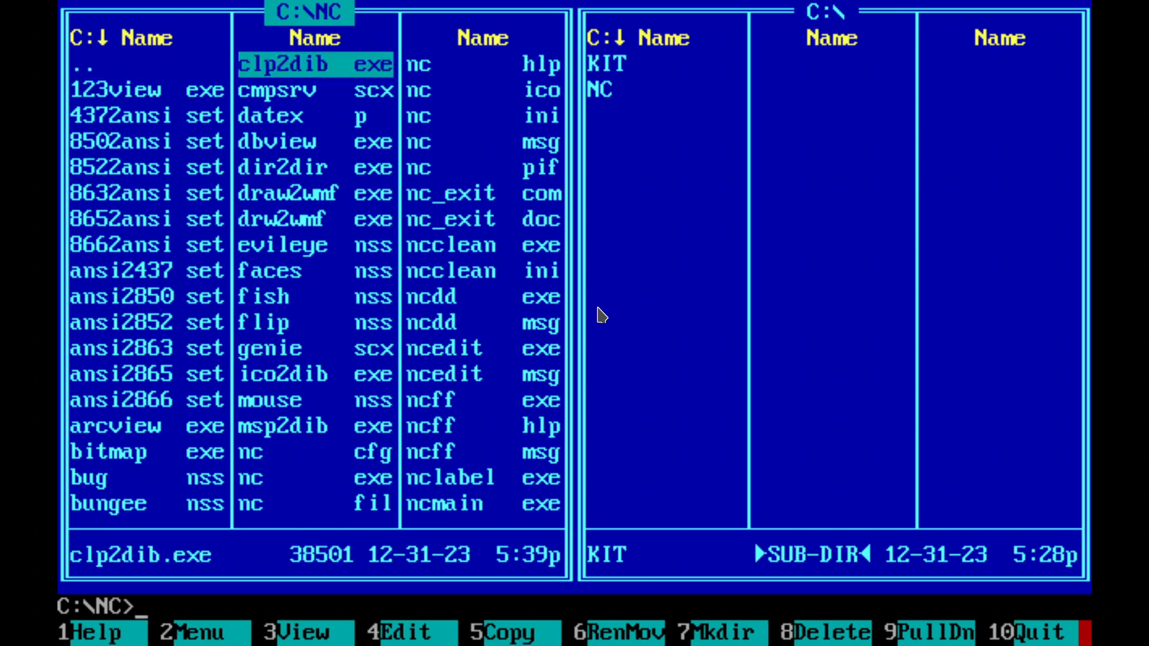
pyautogui.press('End')
pyautogui.press('Left')
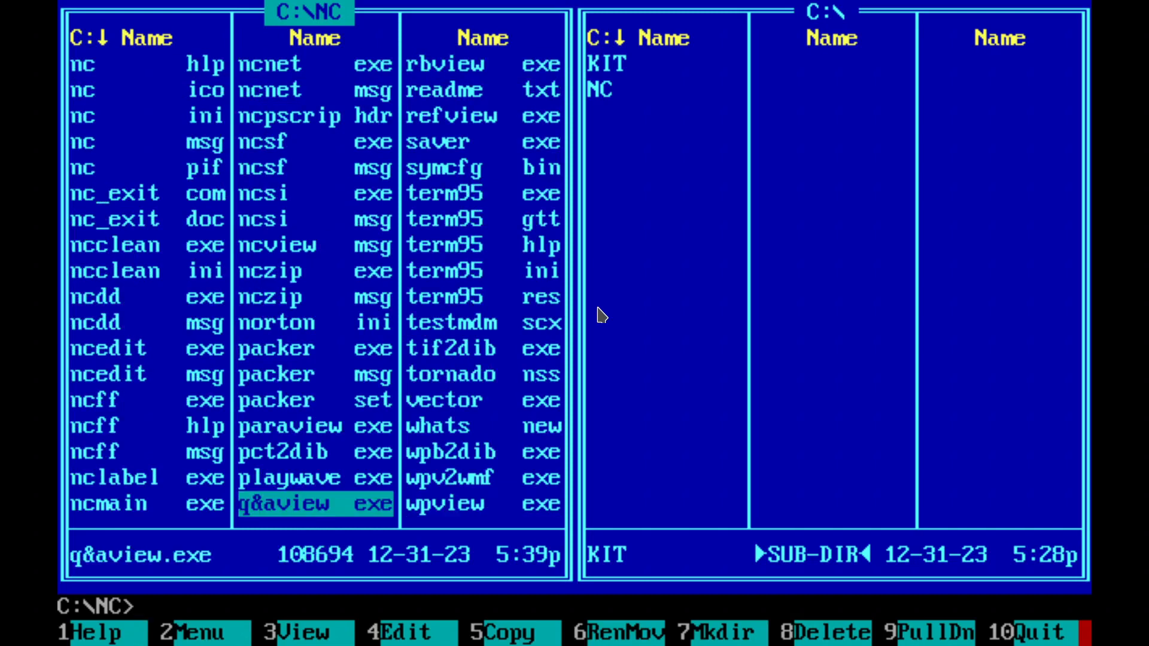
pyautogui.press('Home')
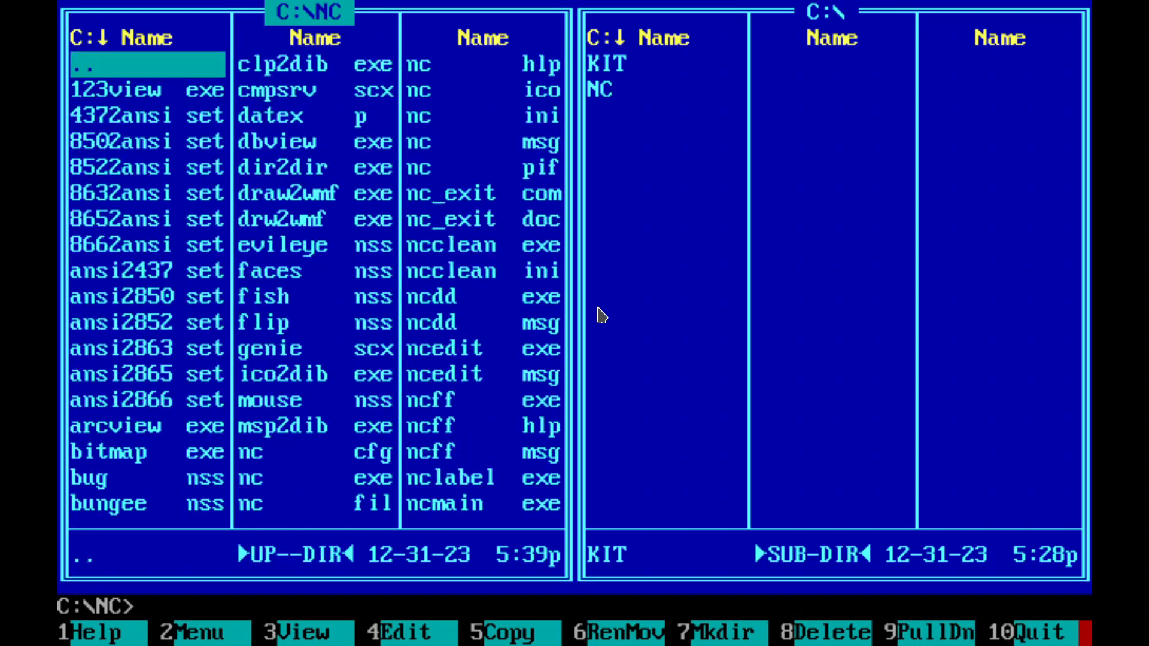
pyautogui.press('Down')
pyautogui.press('Down')
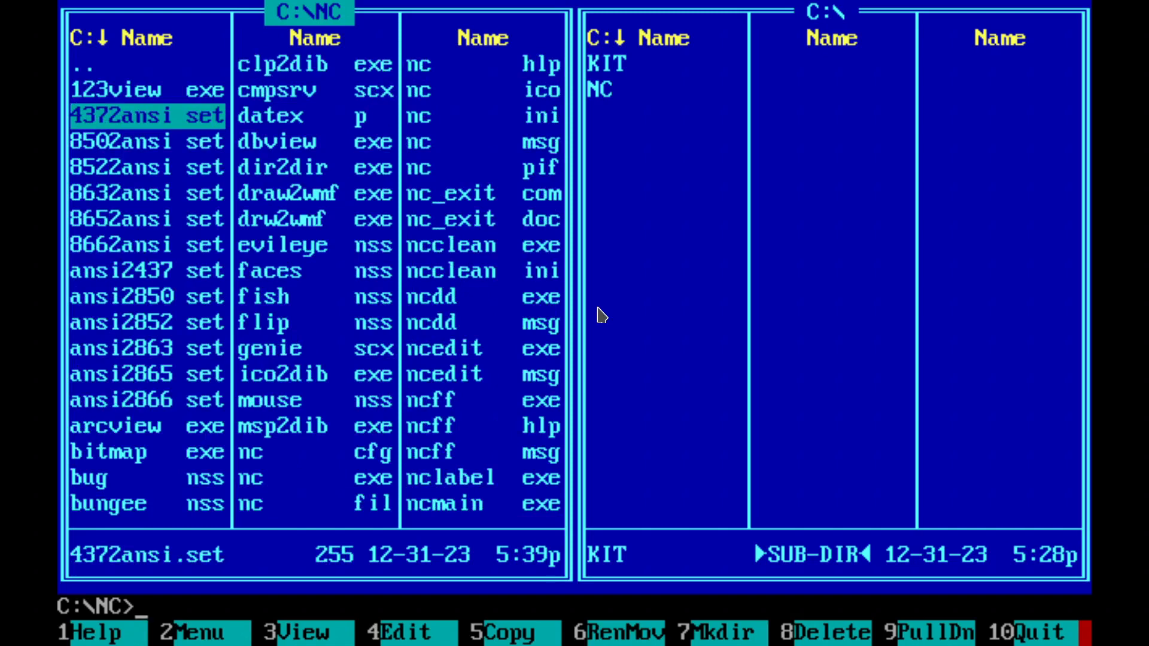
pyautogui.press('Up')
pyautogui.press('Up')
pyautogui.press('Return')
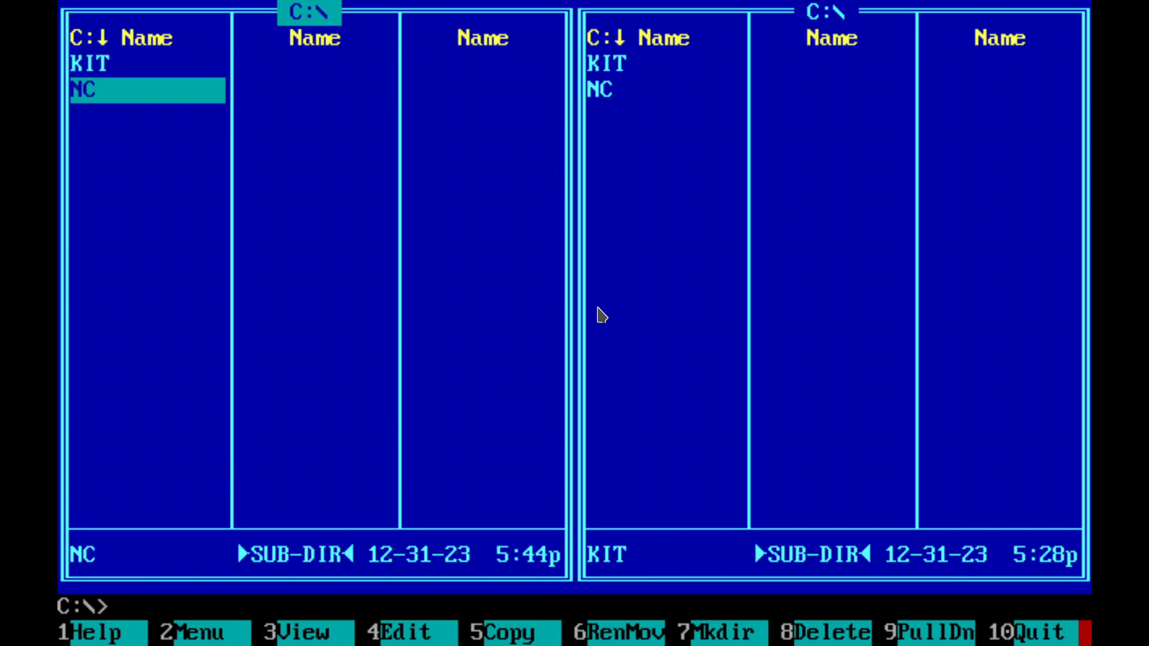
# Step: Reopen the NC directory, jump to the last and first entries of its list, and return to C:\
pyautogui.press('Return')
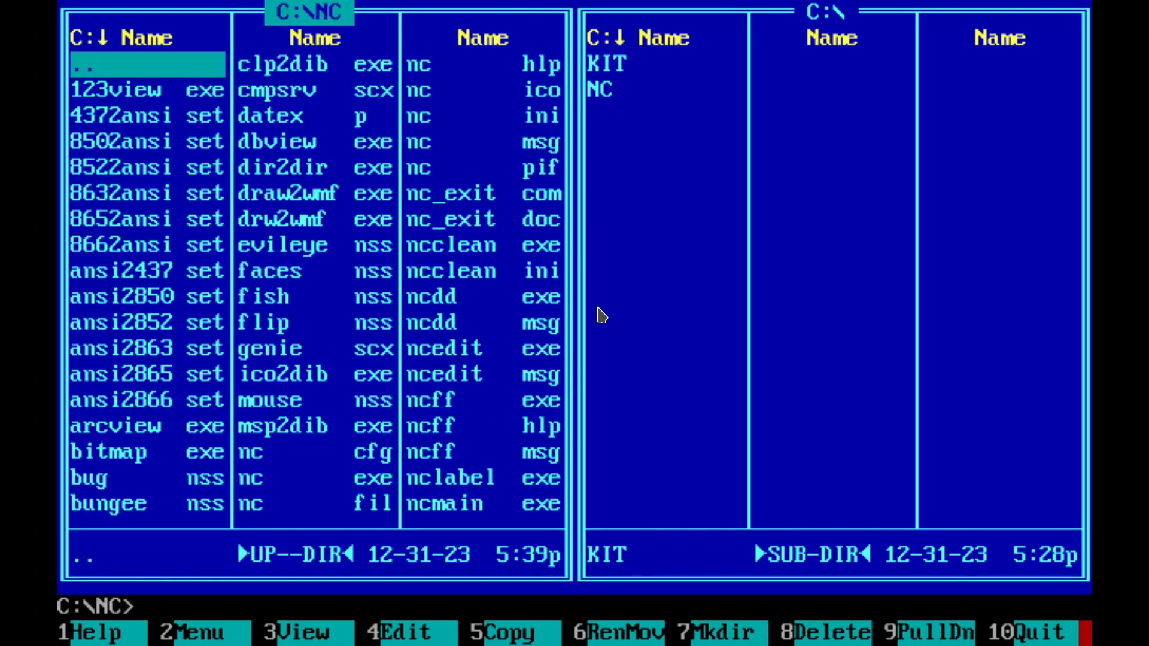
pyautogui.press('Right')
pyautogui.press('End')
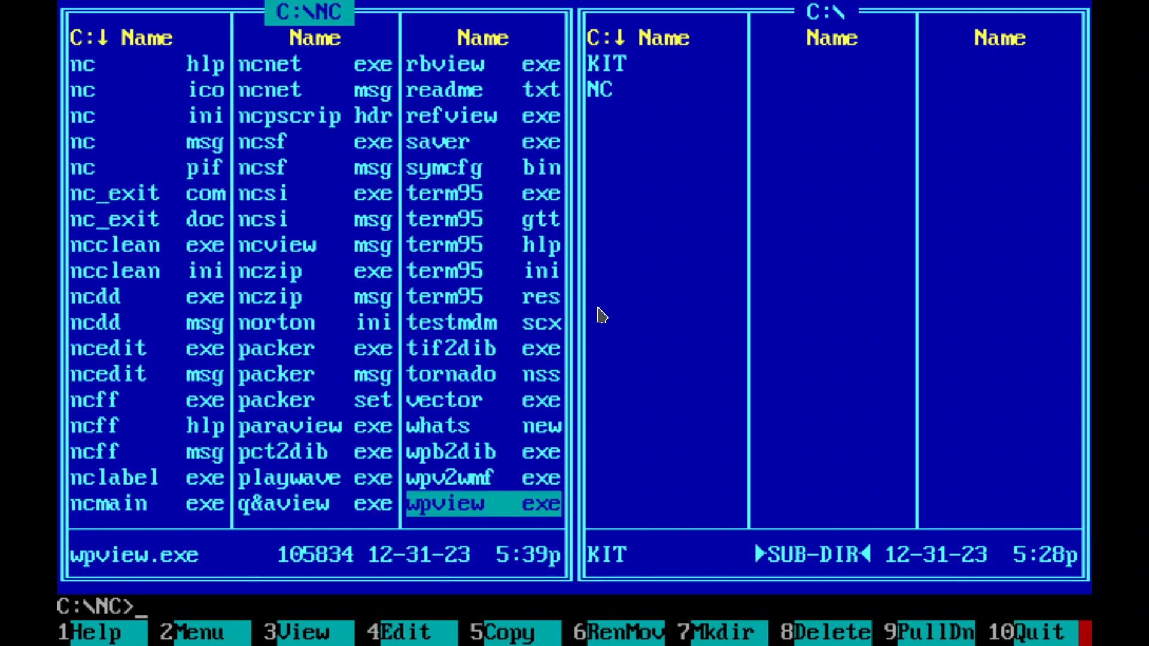
pyautogui.press('Left')
pyautogui.press('Home')
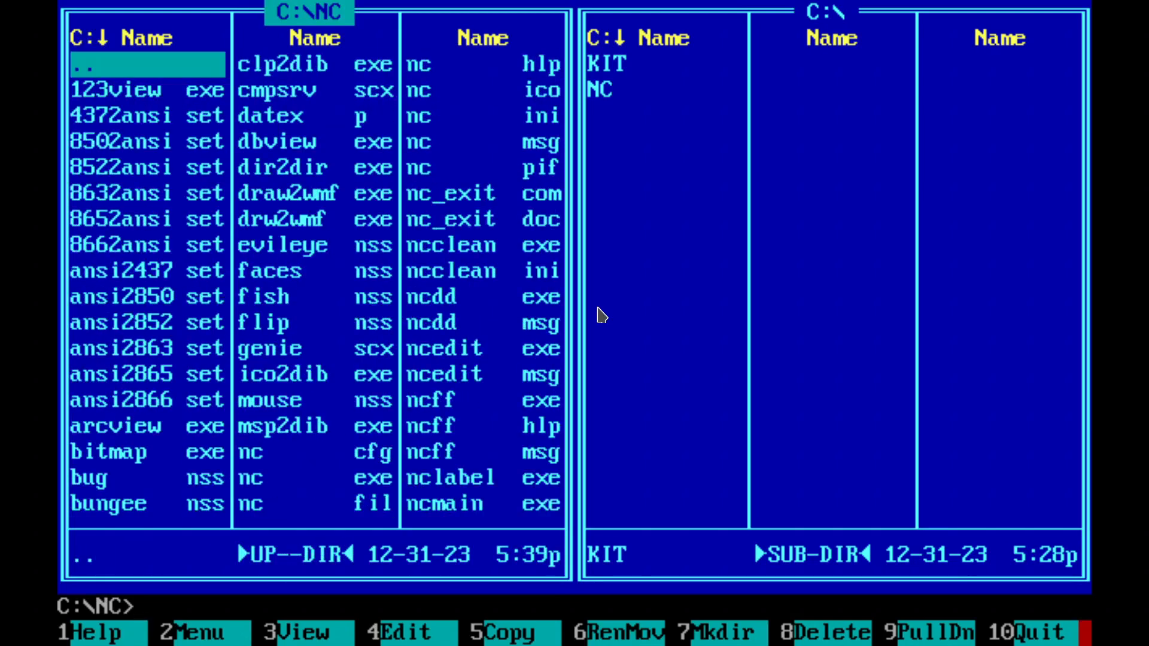
pyautogui.press('Return')
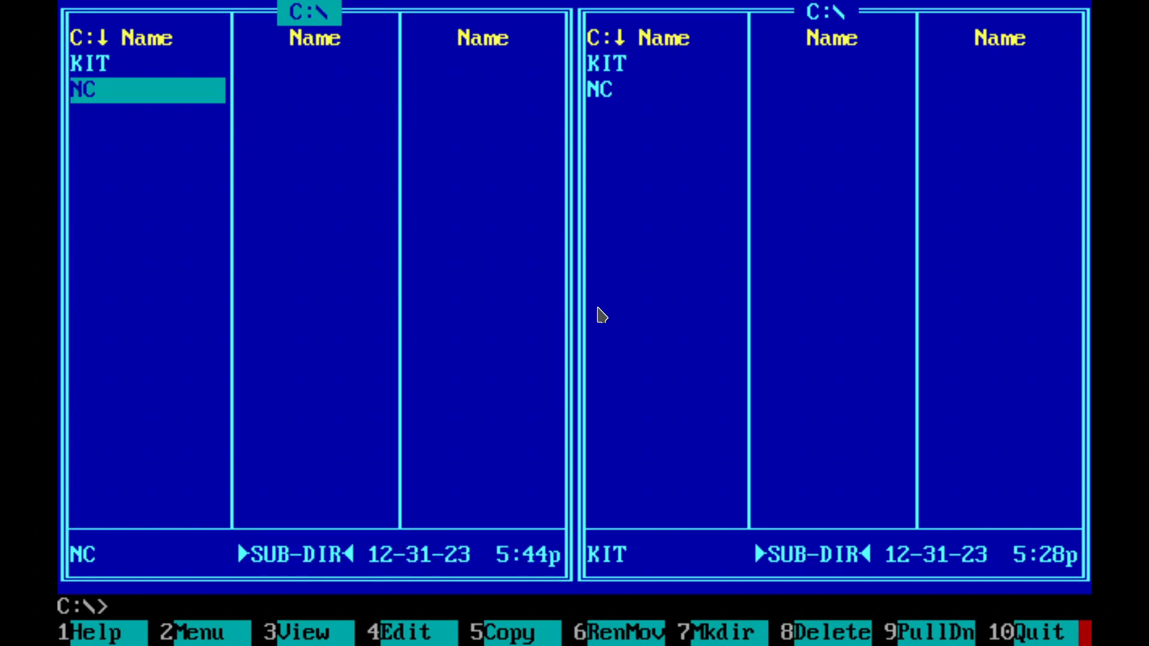
# Step: Select disk01.img, disk02.img and disk03.img in the KIT directory and delete them all
pyautogui.press('Up')
pyautogui.press('Return')
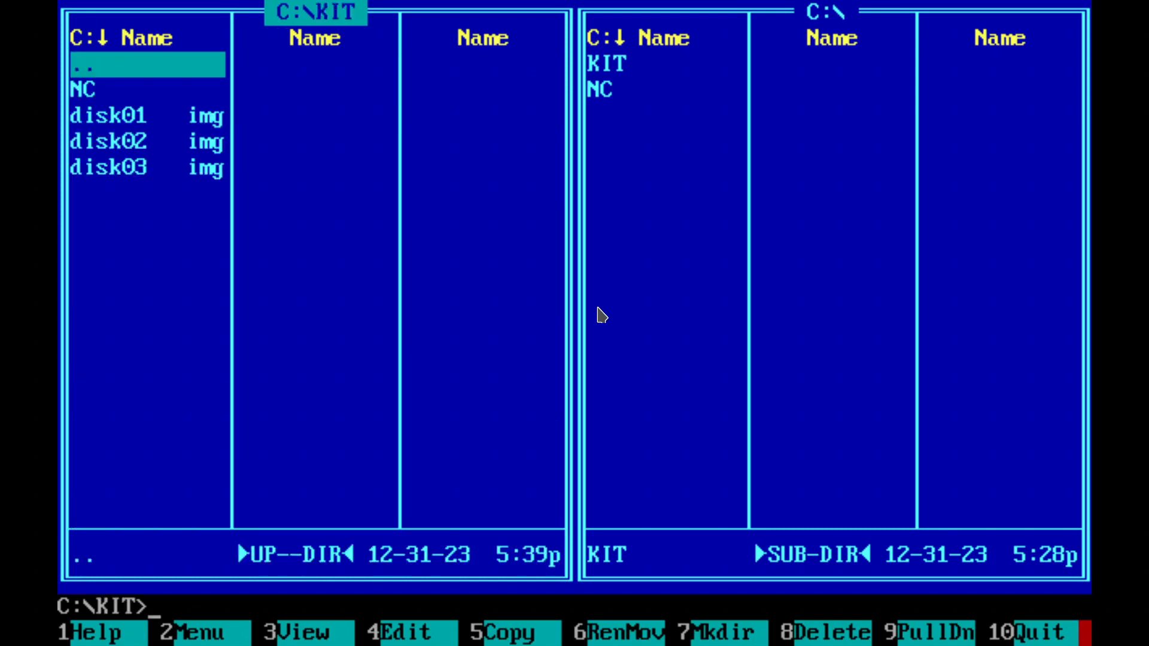
pyautogui.press('Down')
pyautogui.press('Down')
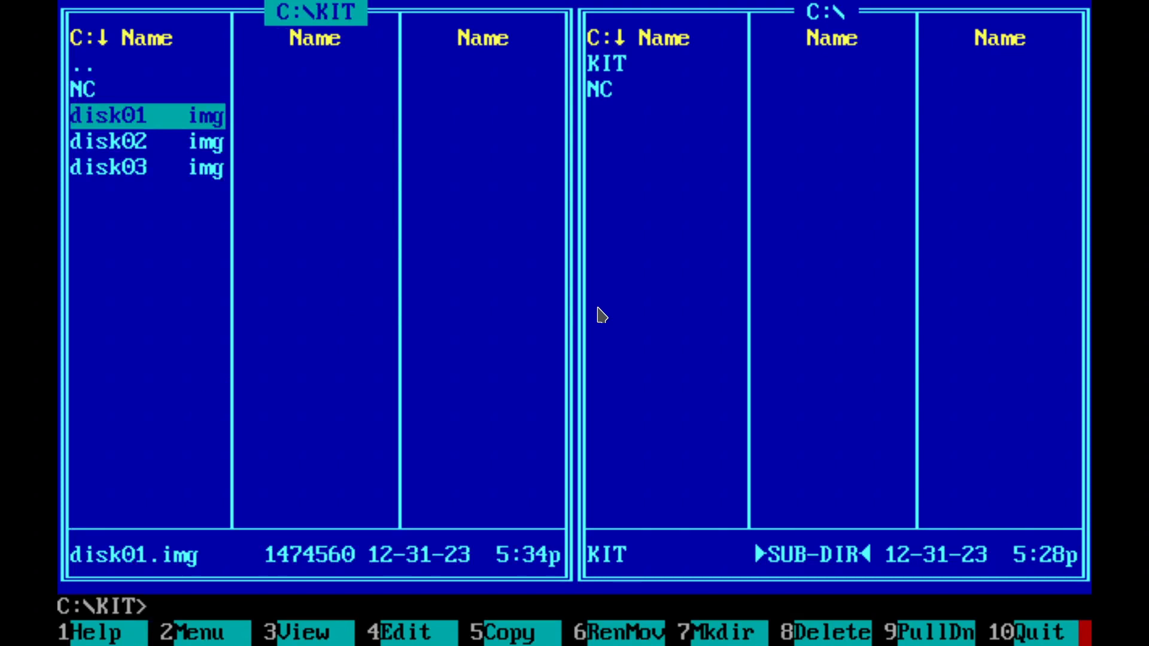
pyautogui.press('Insert')
pyautogui.press('Insert')
pyautogui.press('Insert')
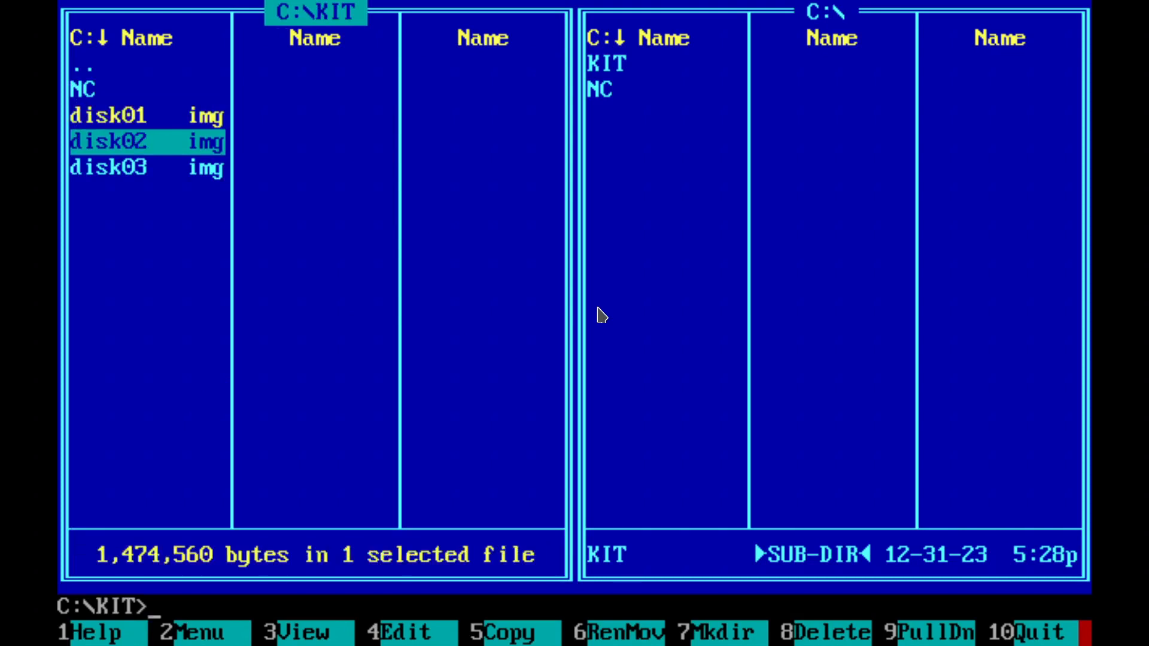
pyautogui.press('Up')
pyautogui.press('Up')
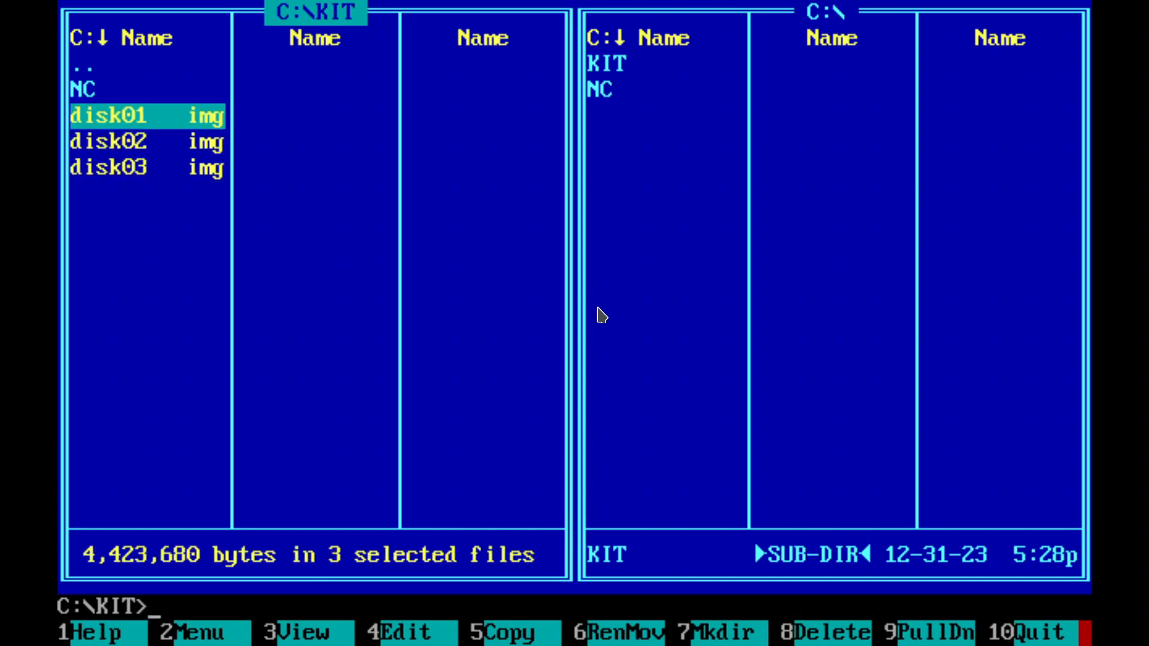
pyautogui.press('F8')
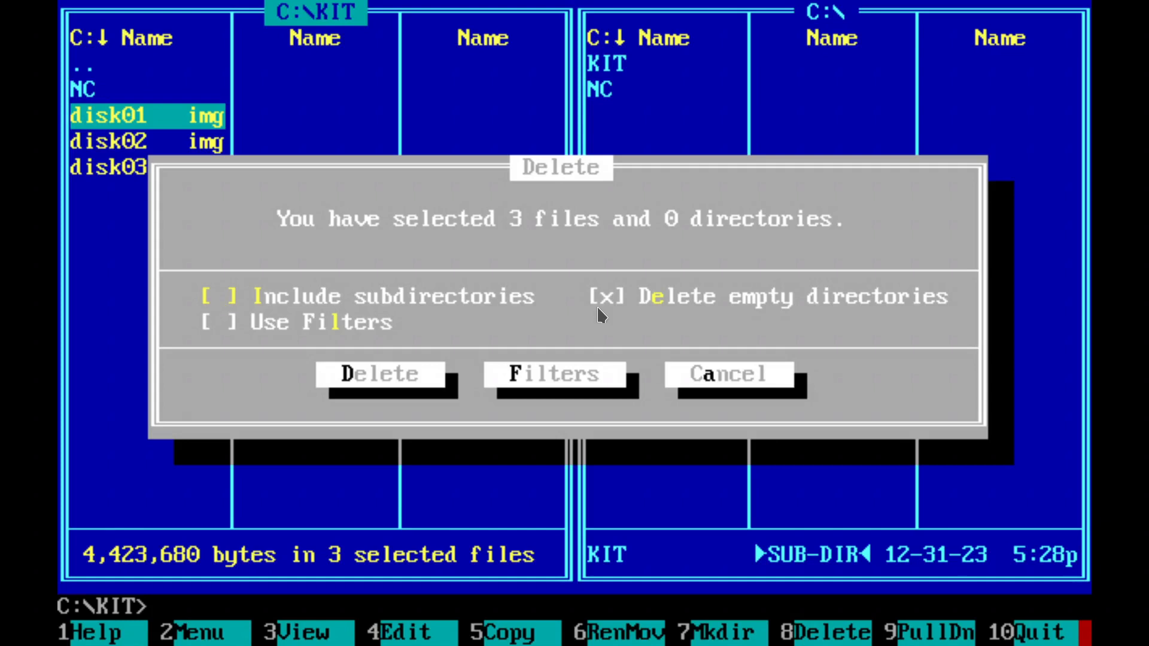
pyautogui.press('Tab')
pyautogui.press('Tab')
pyautogui.press('Tab')
pyautogui.press('Return')
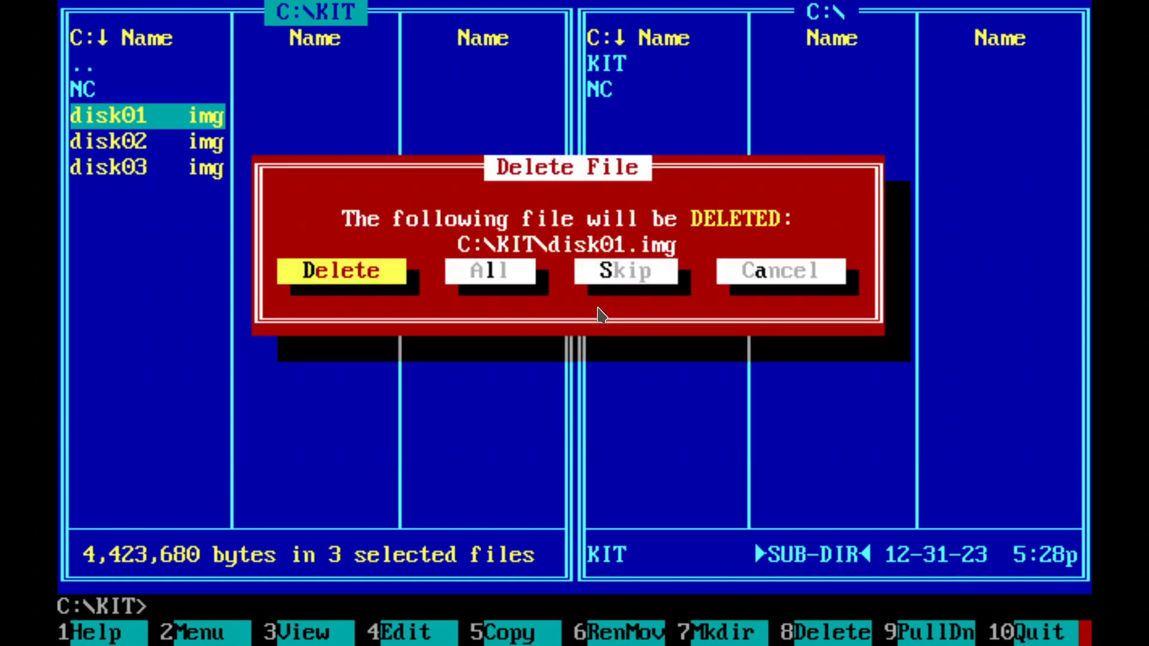
pyautogui.press('Tab')
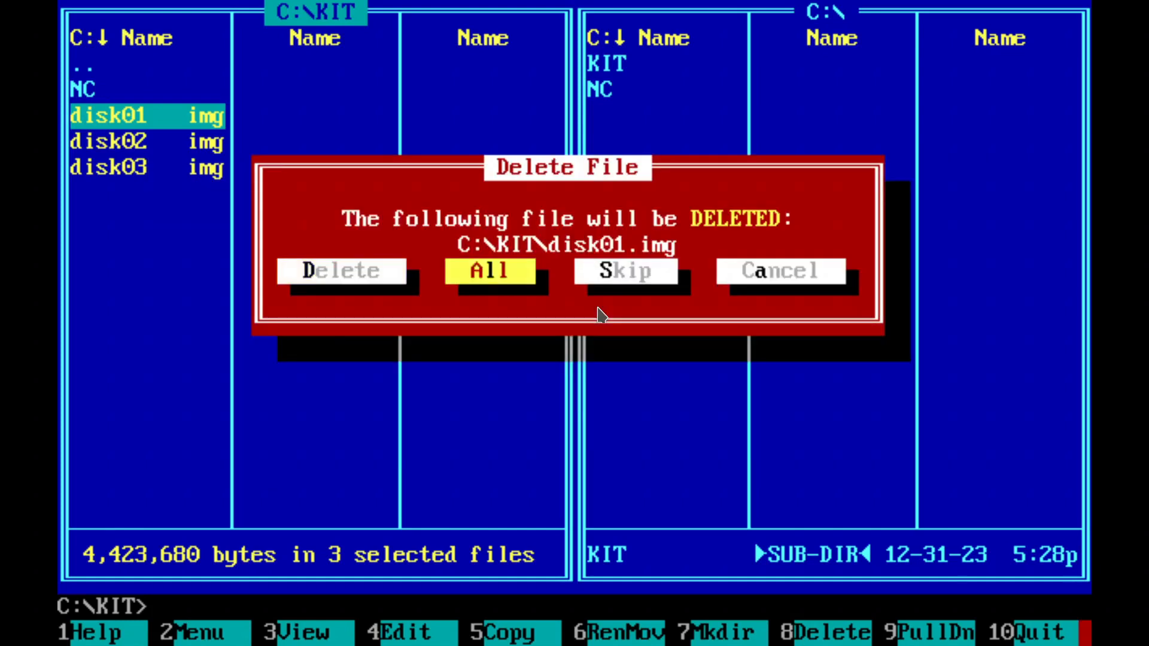
pyautogui.press('Return')
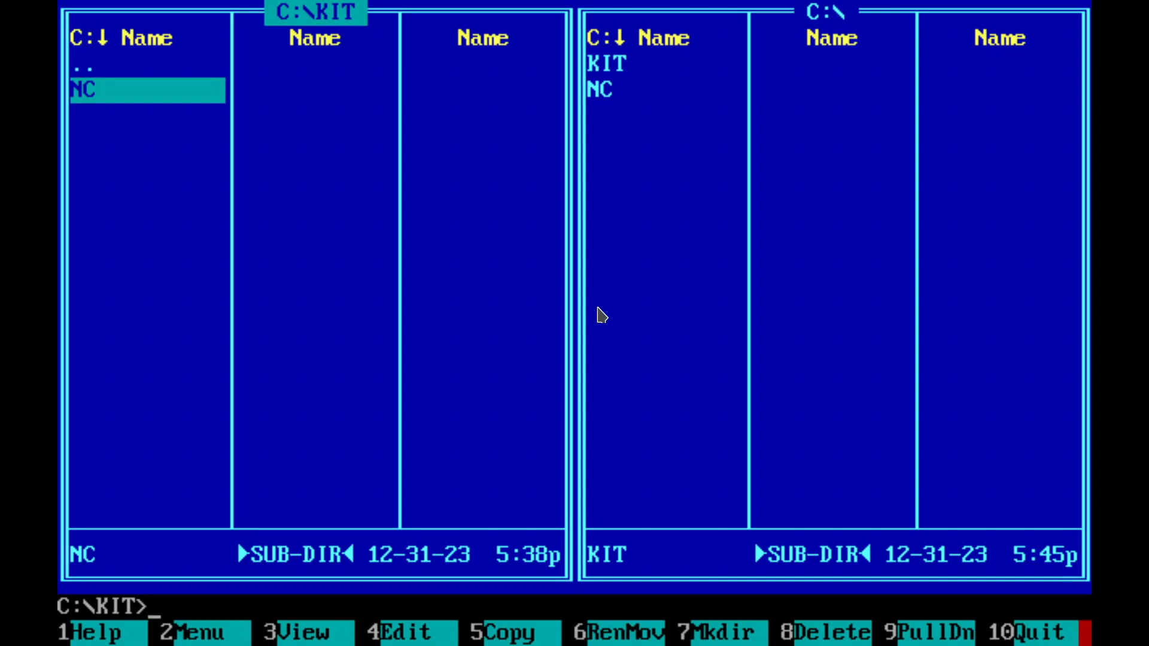
# Step: Leave DOSBox's full screen mode and quit Norton Commander
pyautogui.hotkey('alt', 'Return')
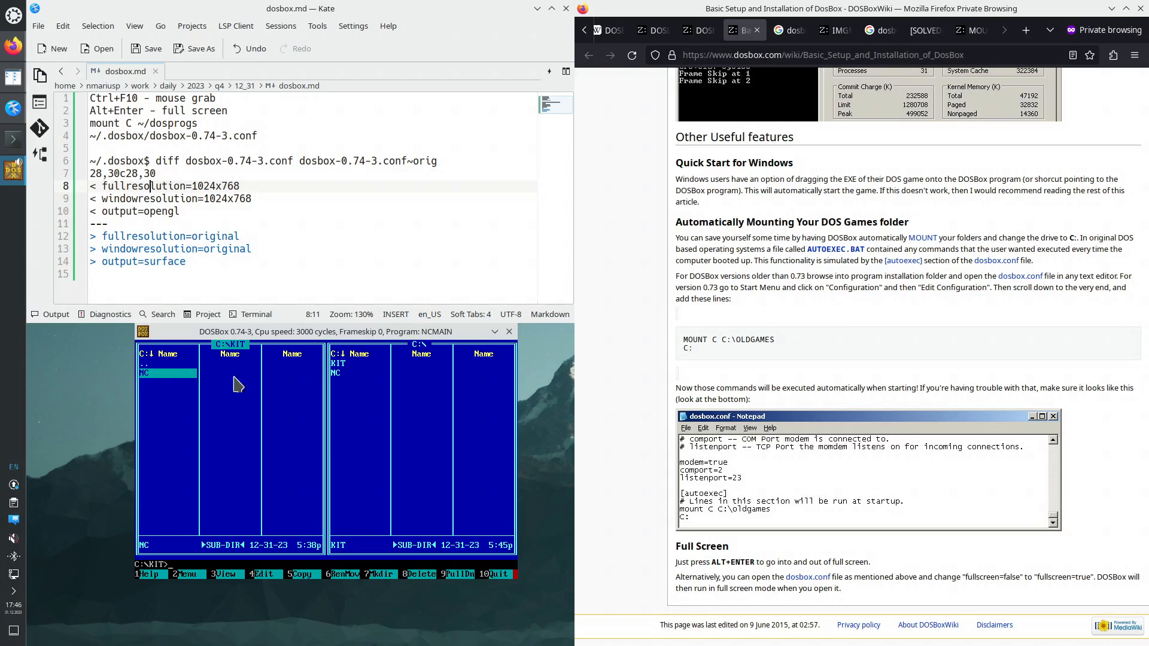
pyautogui.press('F10')
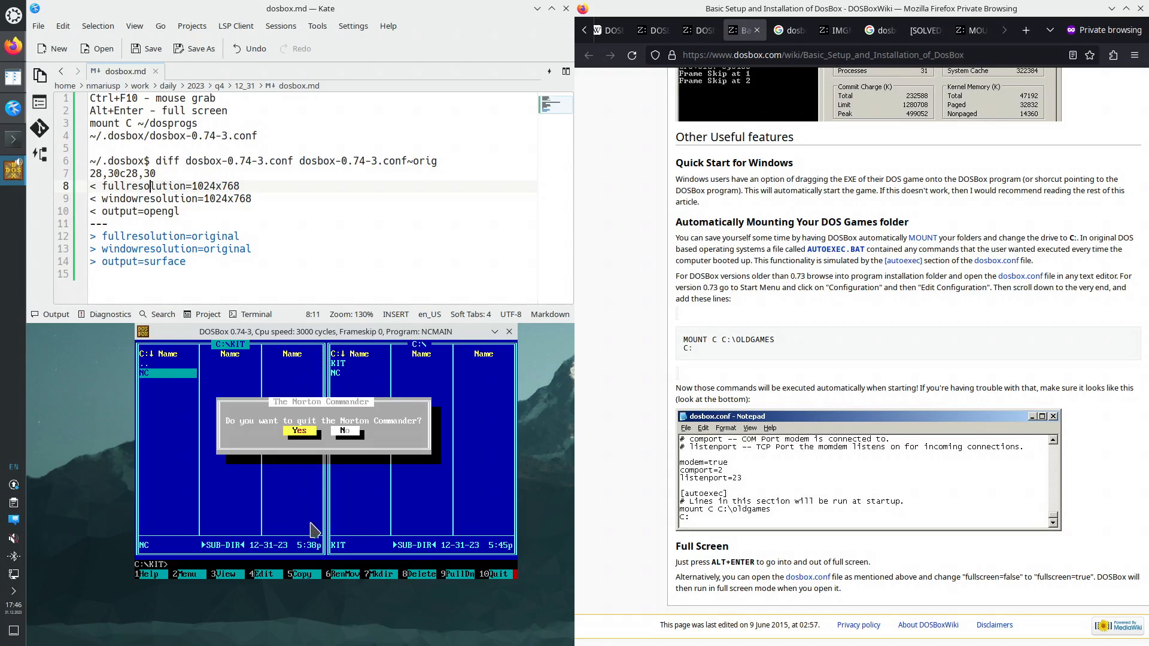
pyautogui.press('Return')
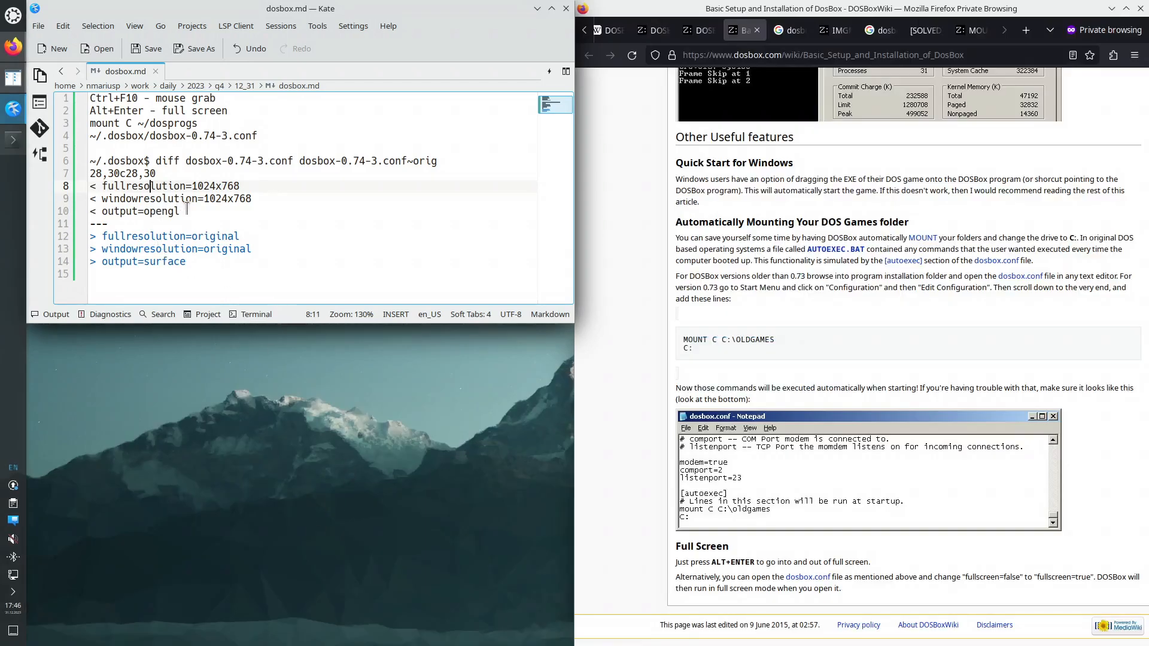
# Step: Highlight the resolution and output settings noted in dosbox.md, and open dosbox-0.74-3.conf from Krusader in Kate at its [sdl] values
pyautogui.moveTo(187, 209); pyautogui.dragTo(100, 187)
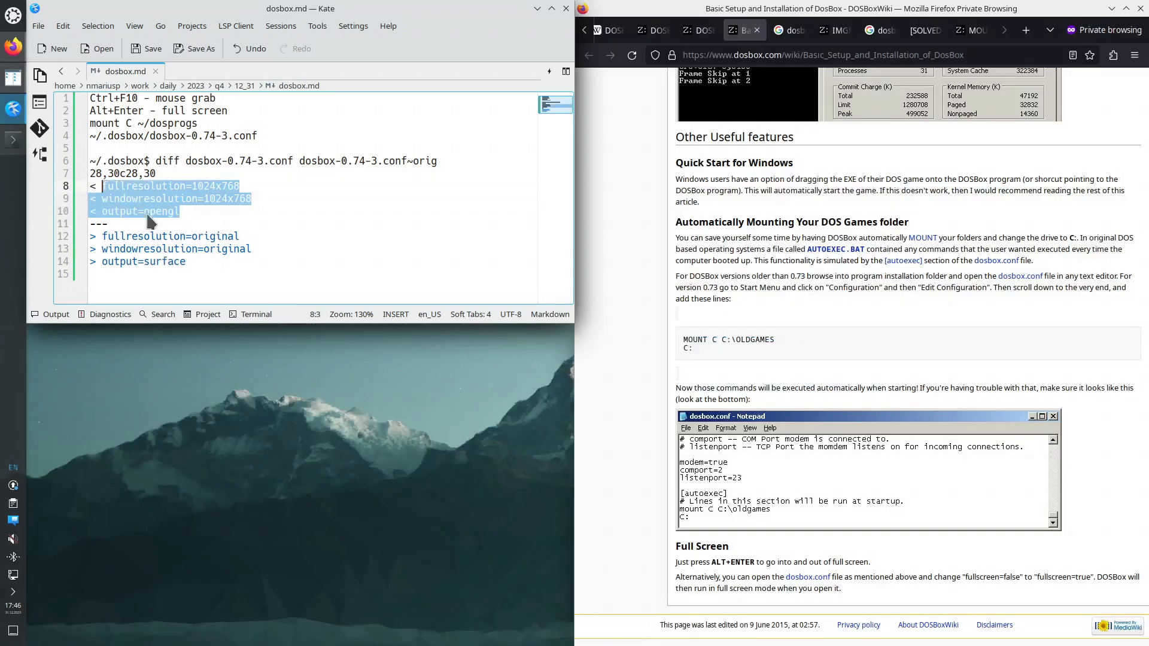
pyautogui.click(13, 76)
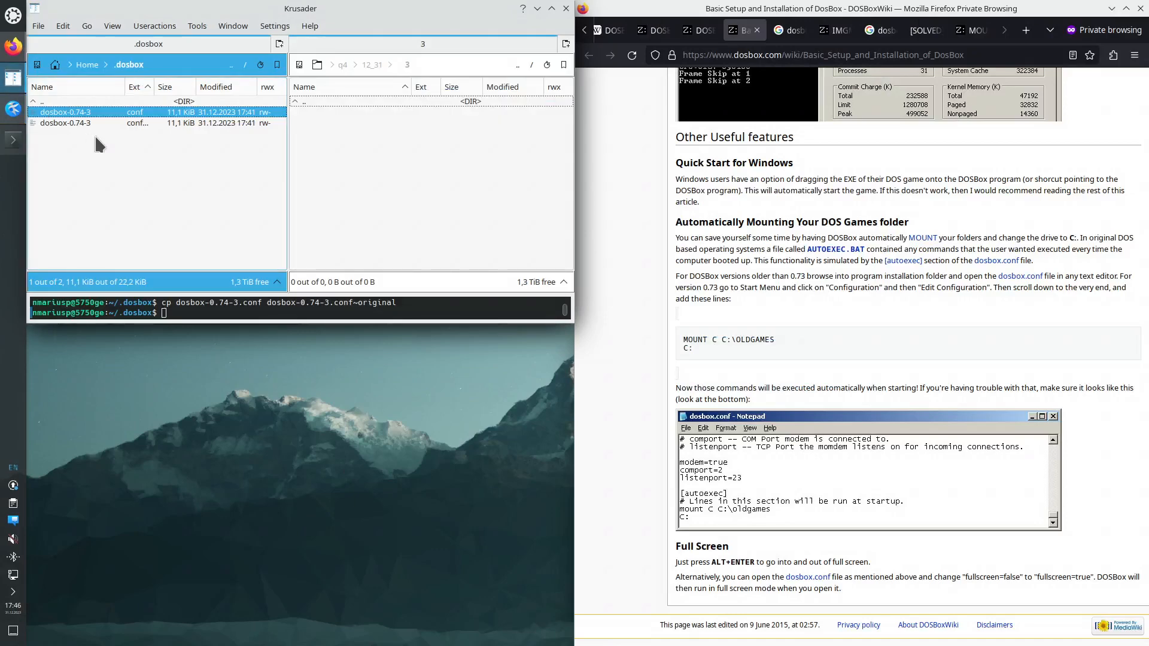
pyautogui.press('F4')
pyautogui.click(132, 71)
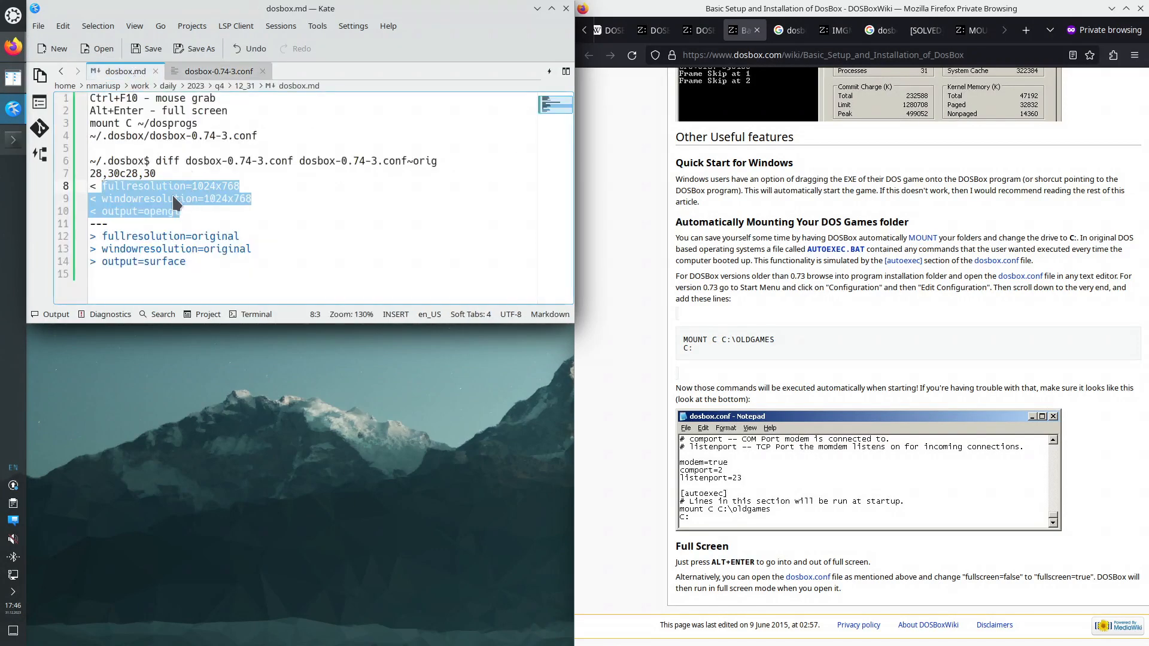
pyautogui.click(215, 72)
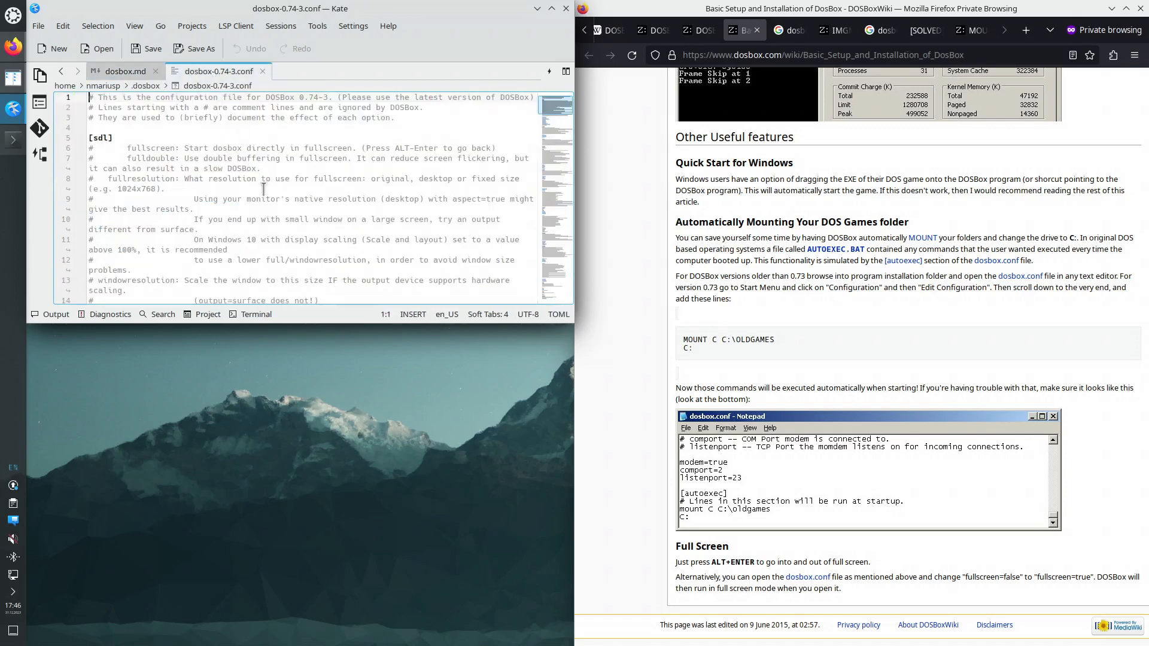
pyautogui.scroll(-6, 263, 189)
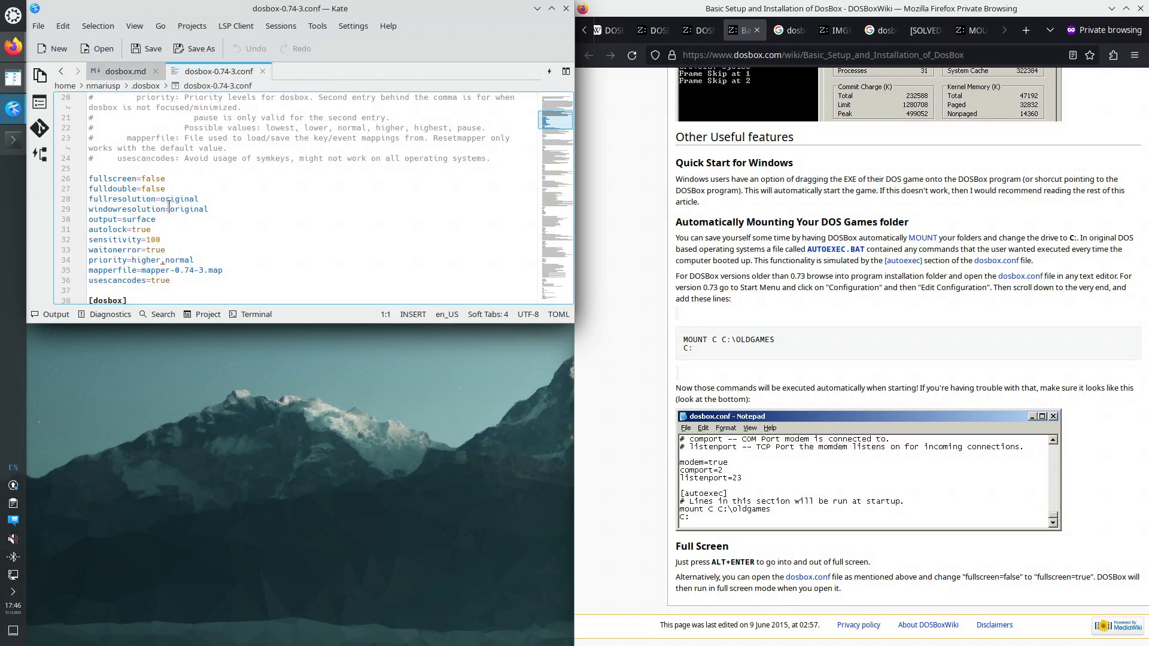
# Step: Set both fullresolution and windowresolution in dosbox-0.74-3.conf to the 1024x768 value copied from dosbox.md
pyautogui.click(120, 71)
pyautogui.click(210, 186)
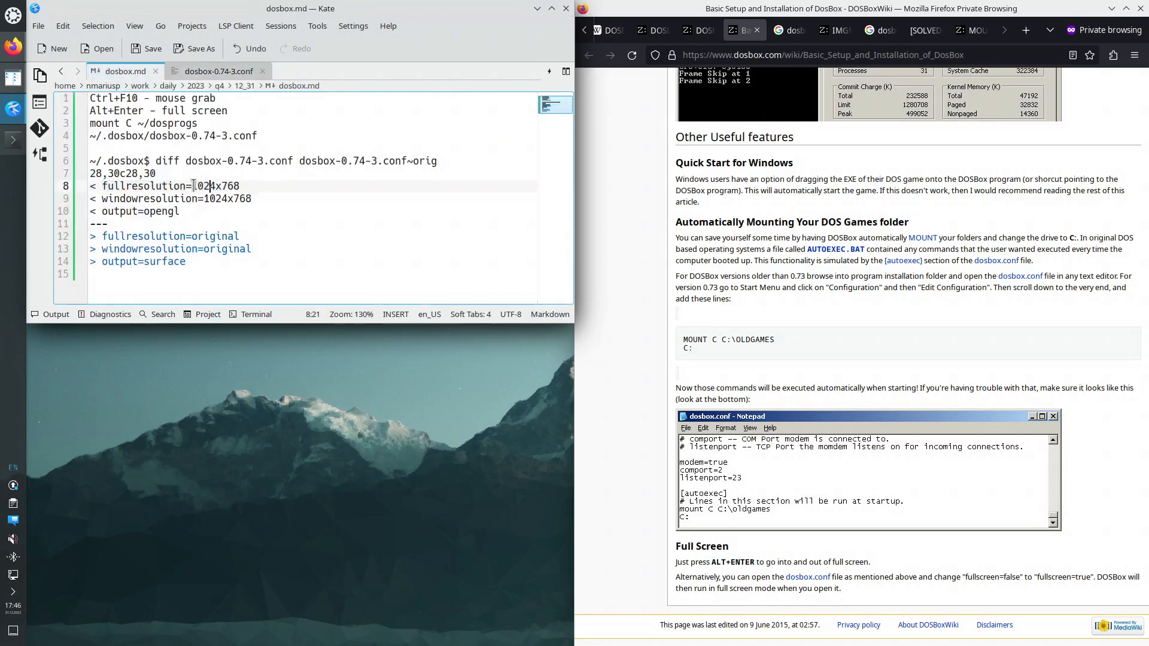
pyautogui.moveTo(193, 186); pyautogui.dragTo(239, 186)
pyautogui.hotkey('ctrl', 'c')
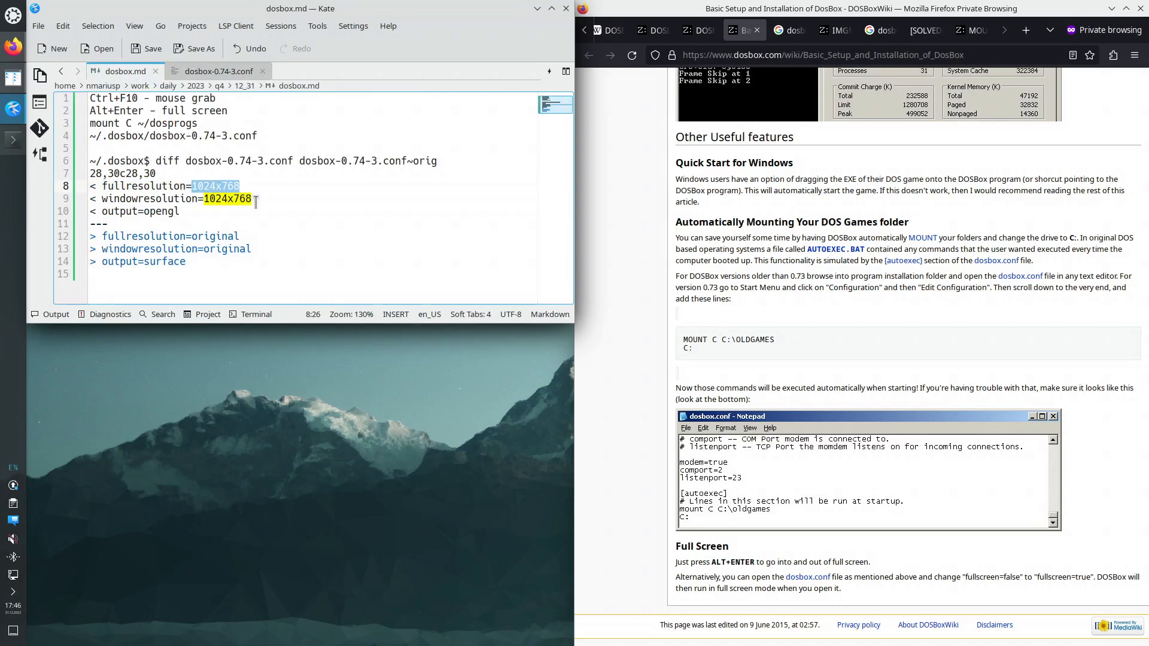
pyautogui.click(218, 71)
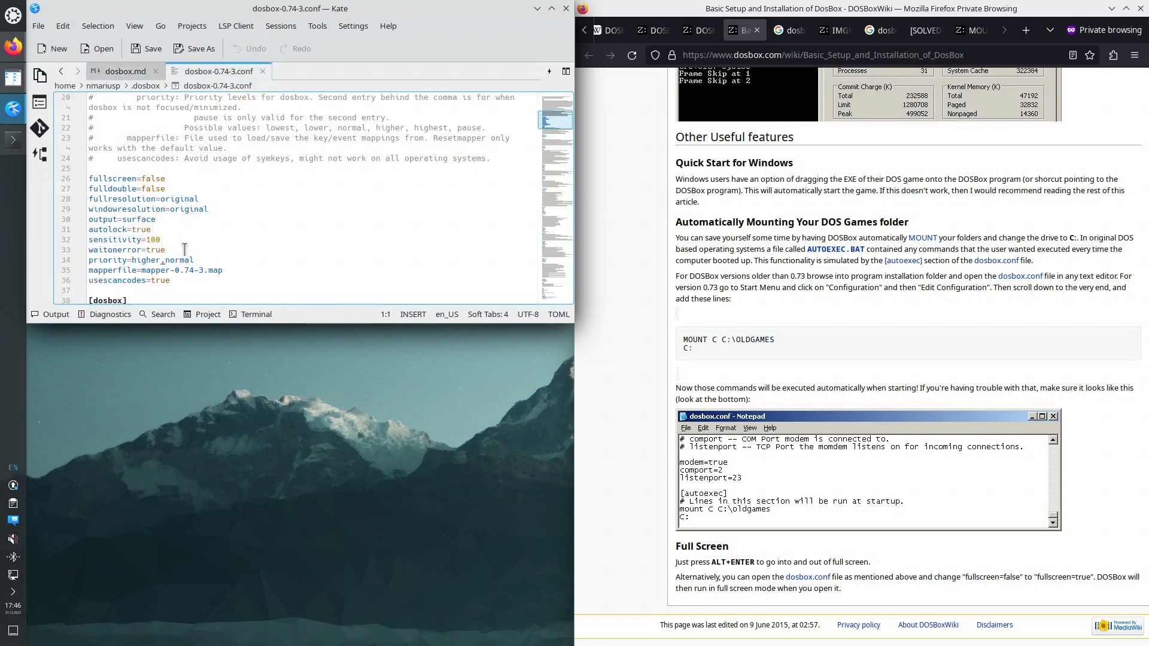
pyautogui.doubleClick(186, 197)
pyautogui.hotkey('ctrl', 'v')
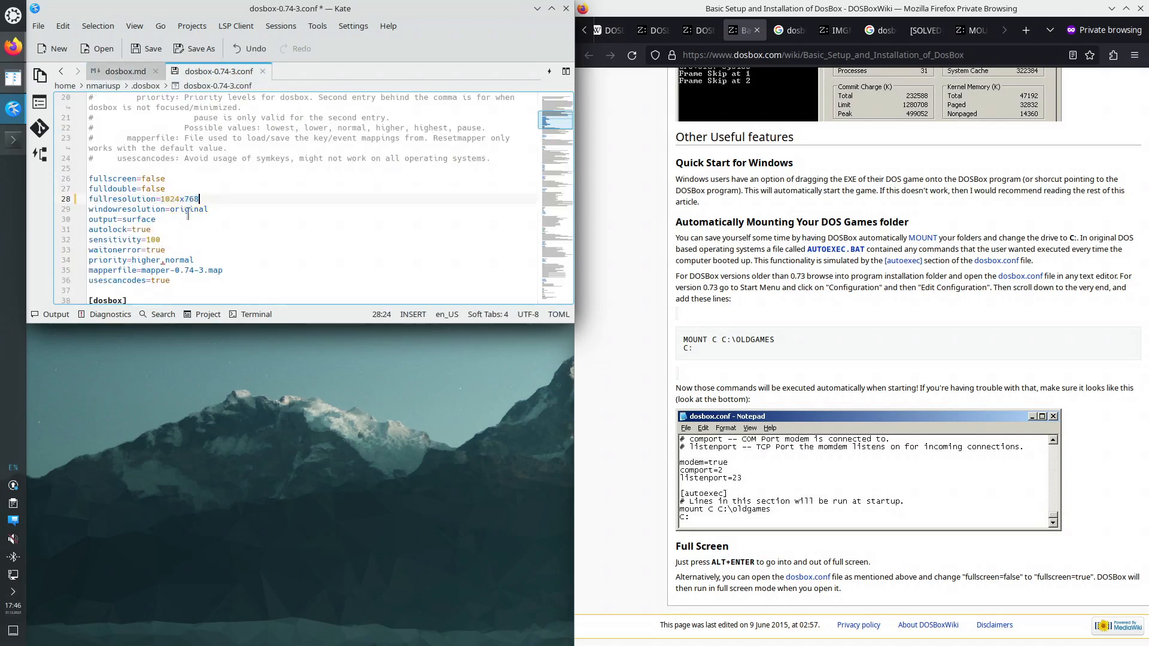
pyautogui.doubleClick(187, 207)
pyautogui.hotkey('ctrl', 'v')
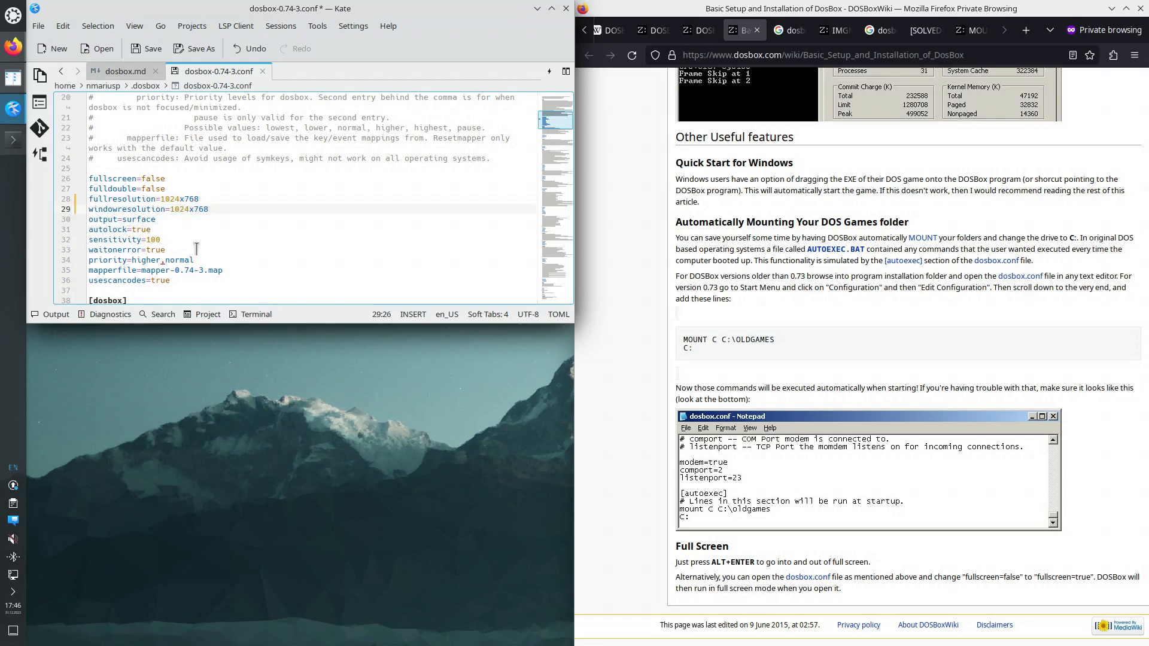
# Step: Set output to opengl in dosbox-0.74-3.conf as noted in dosbox.md, then save and close the configuration file
pyautogui.click(120, 71)
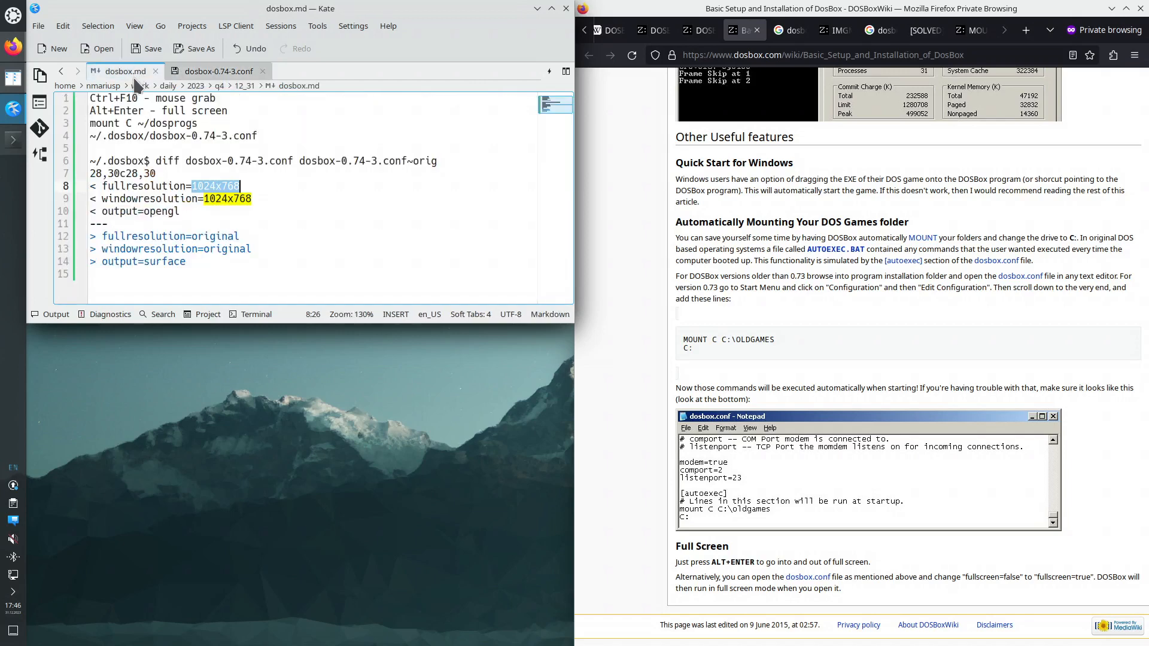
pyautogui.doubleClick(164, 211)
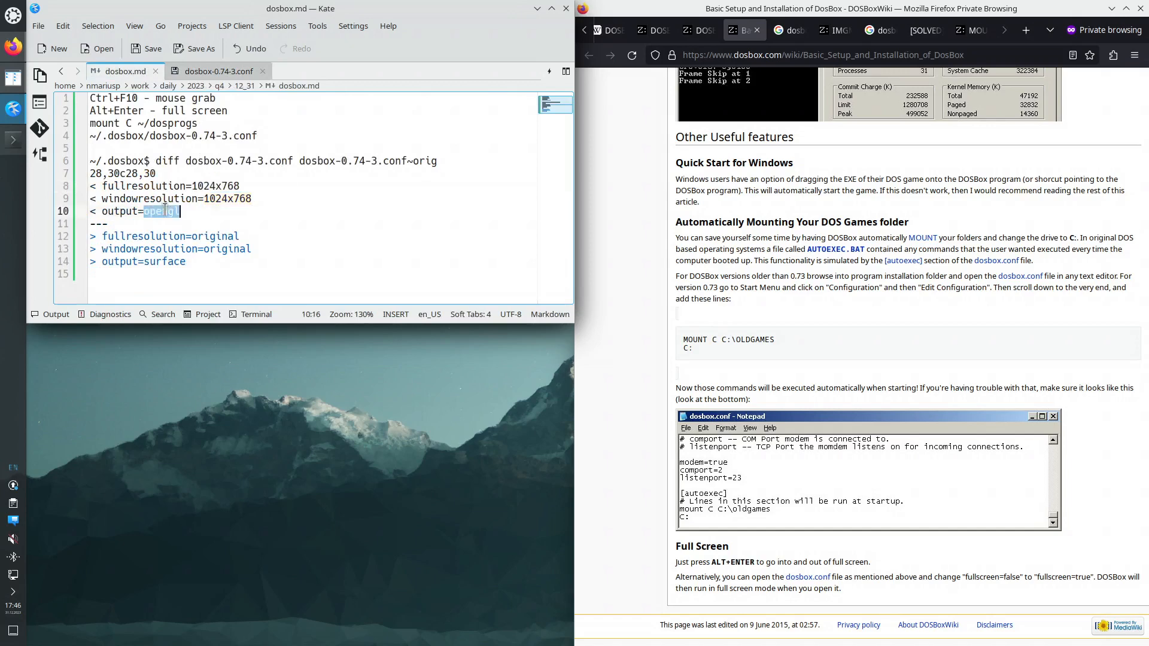
pyautogui.click(197, 73)
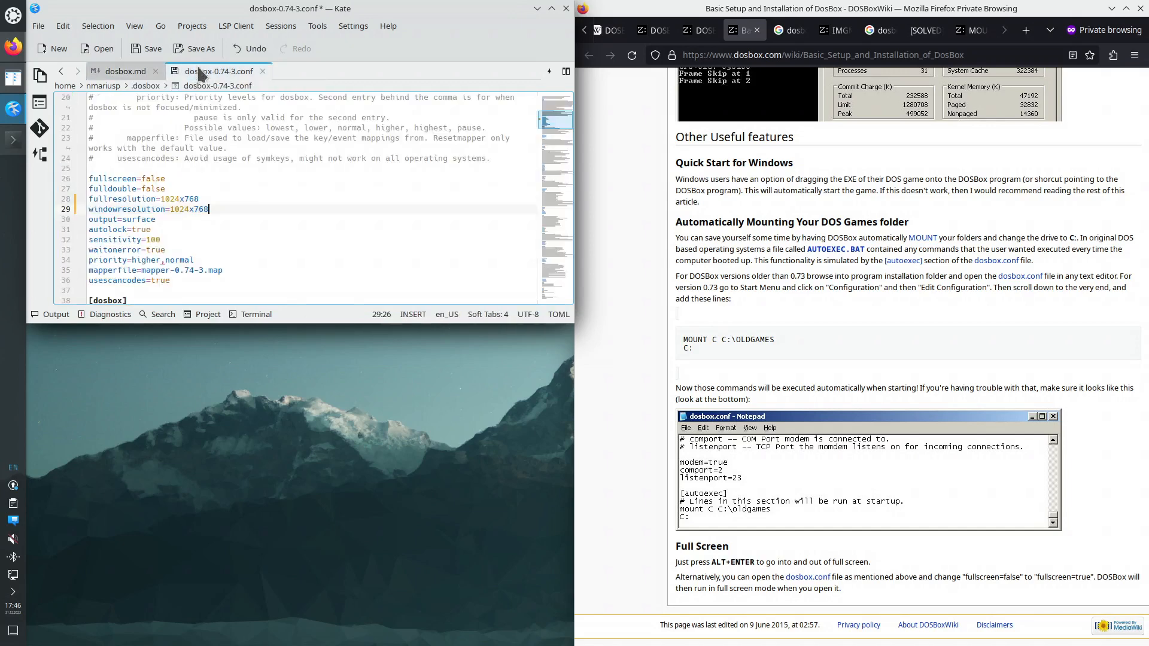
pyautogui.doubleClick(130, 219)
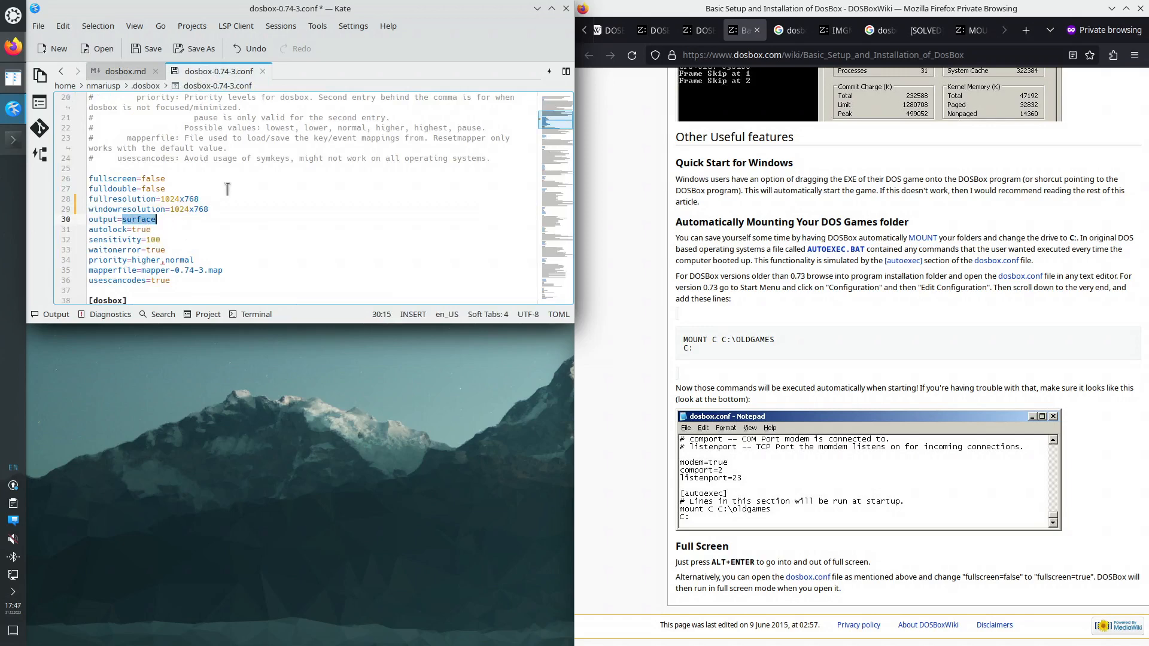
pyautogui.scroll(2, 228, 189)
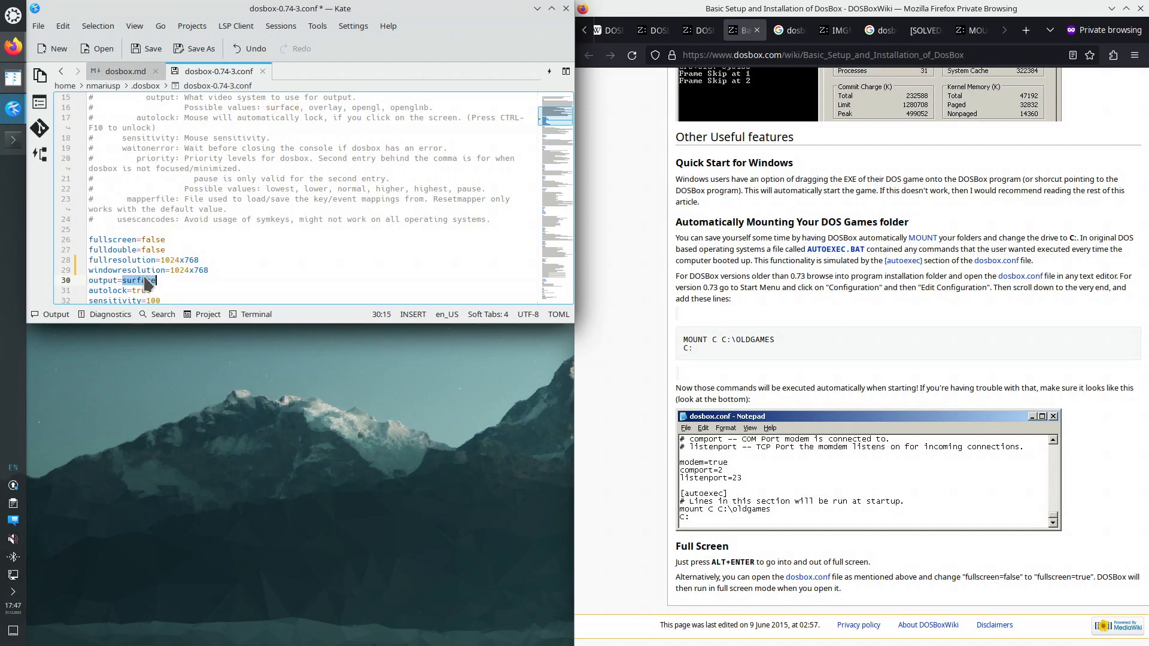
pyautogui.write('opengl')
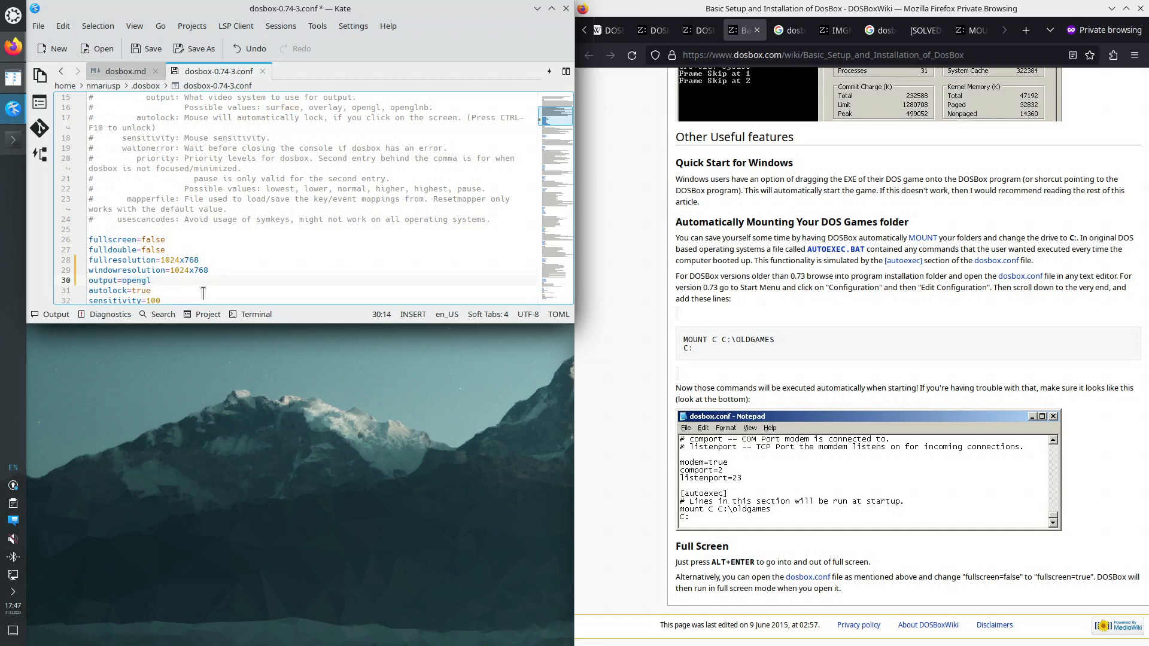
pyautogui.hotkey('ctrl', 's')
pyautogui.click(262, 71)
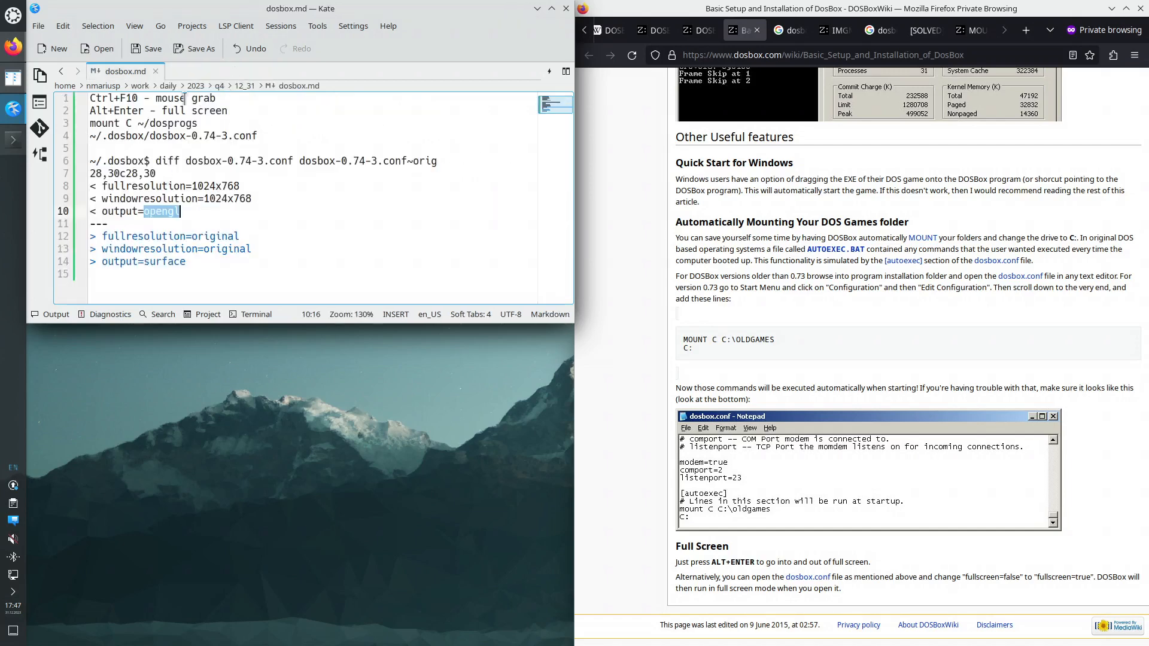
# Step: Launch DOSBox, move its window lower on the desktop, and switch full screen mode on and off again
pyautogui.click(13, 15)
pyautogui.write('dos')
pyautogui.press('Return')
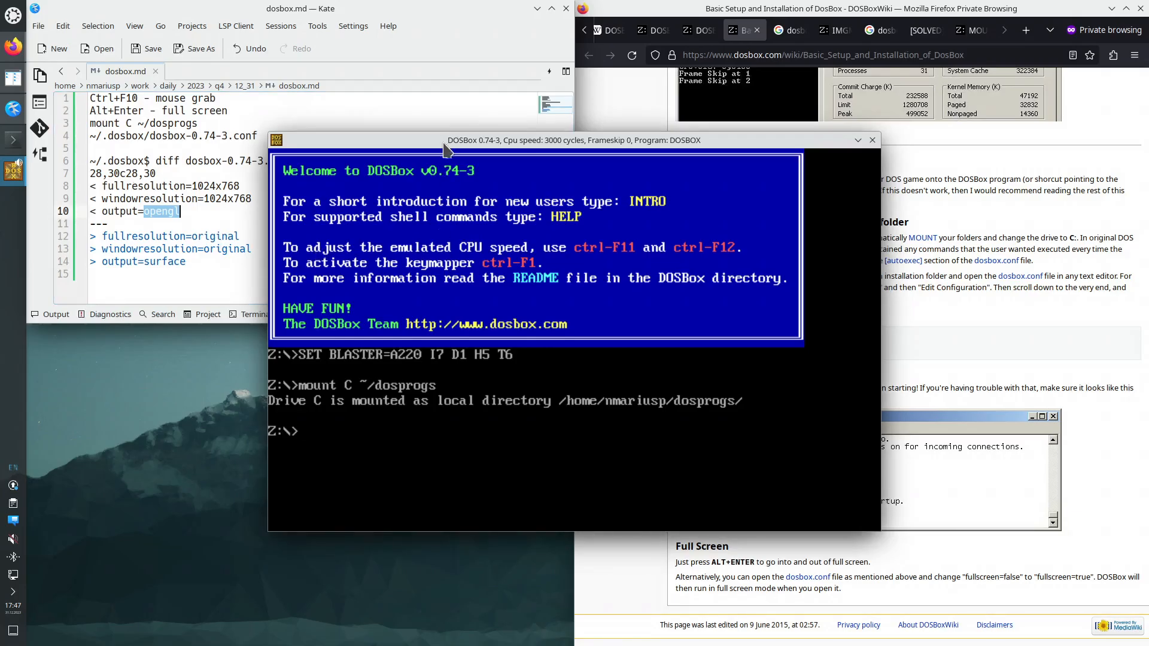
pyautogui.moveTo(443, 136); pyautogui.dragTo(417, 207)
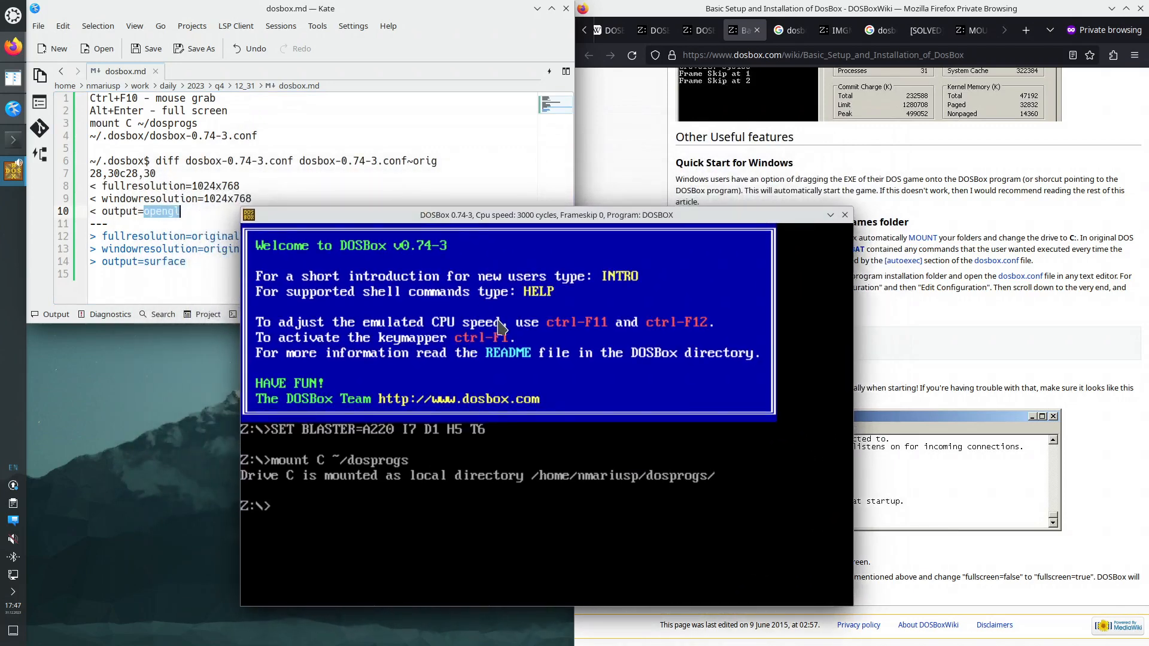
pyautogui.hotkey('alt', 'Return')
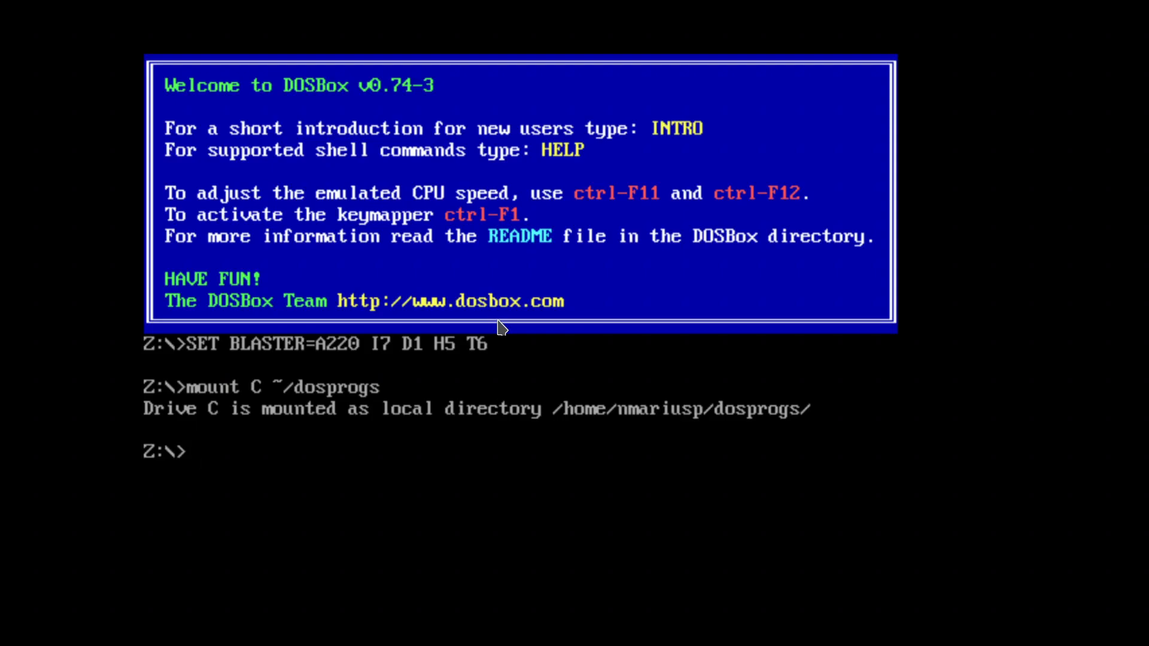
pyautogui.hotkey('alt', 'Return')
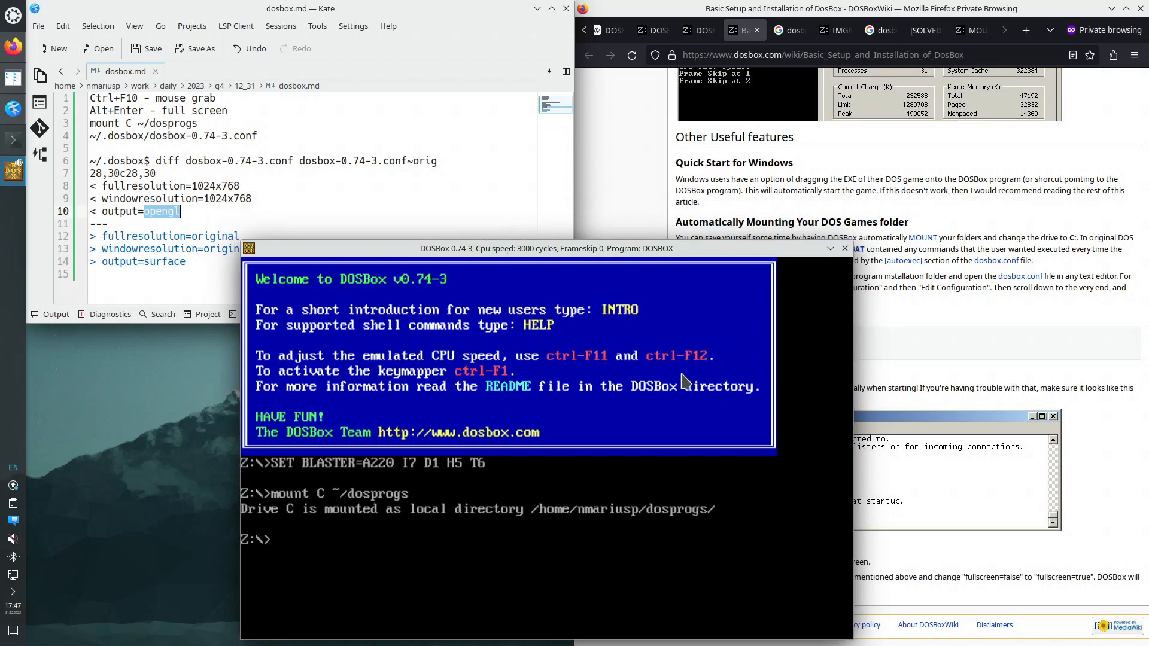
# Step: Toggle DOSBox's mouse grab and the desktop window overview, return to the DOSBox window, and toggle full screen mode
pyautogui.hotkey('ctrl', 'F10')
pyautogui.hotkey('ctrl', 'F10')
pyautogui.hotkey('ctrl', 'F10')
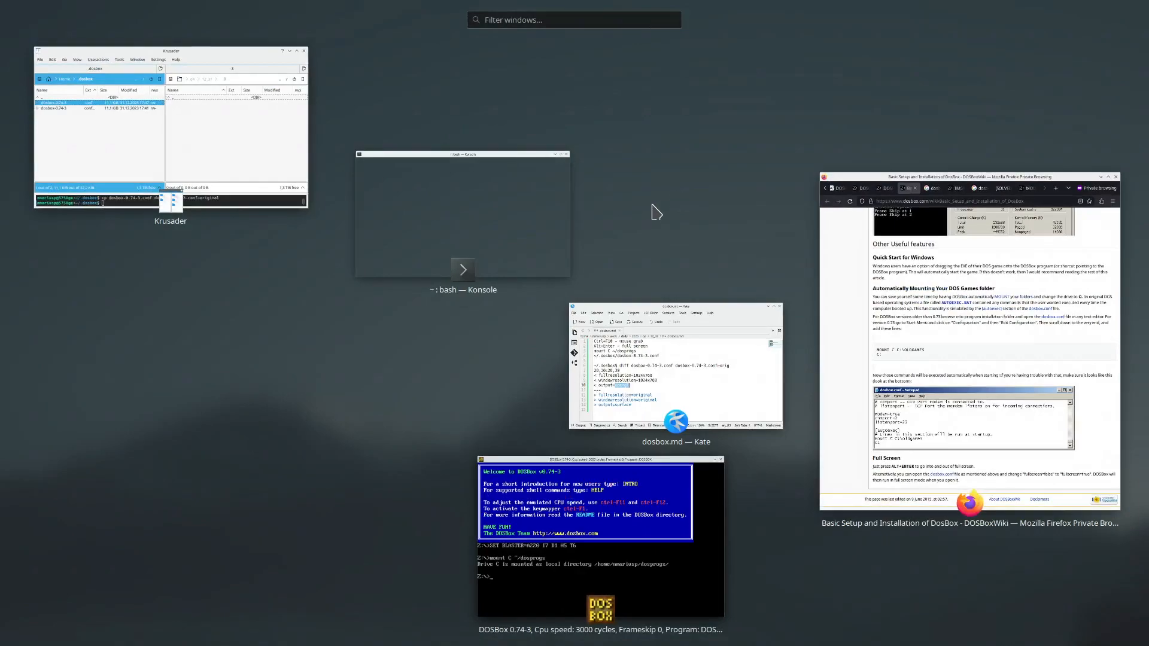
pyautogui.click(602, 521)
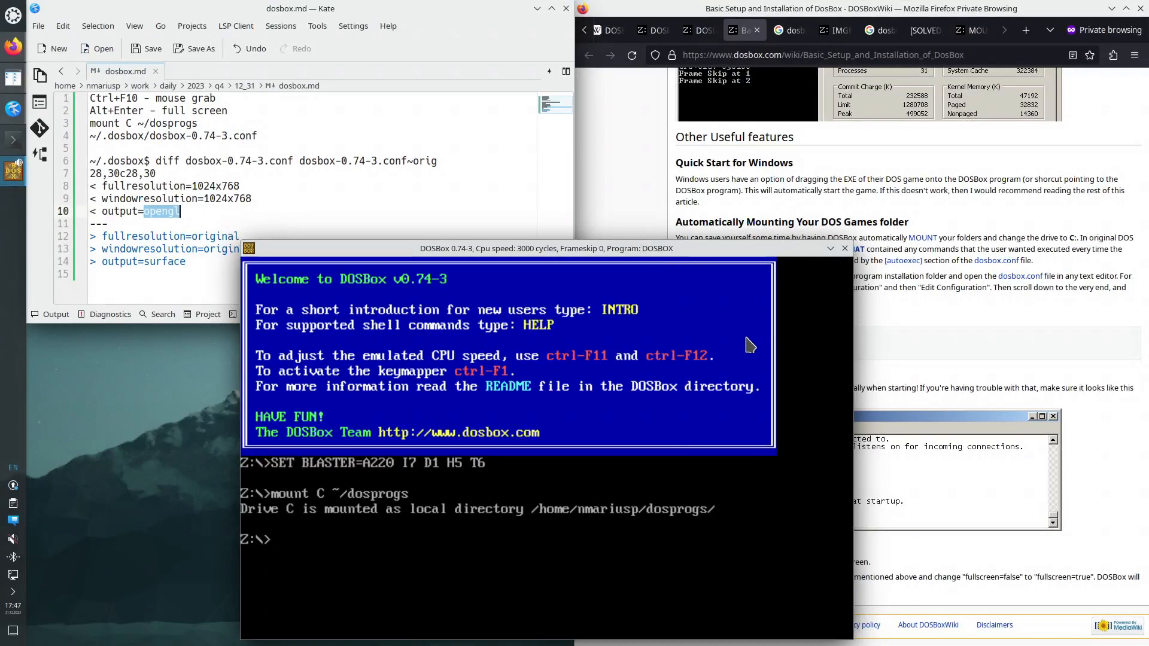
pyautogui.hotkey('ctrl', 'F10')
pyautogui.hotkey('ctrl', 'F10')
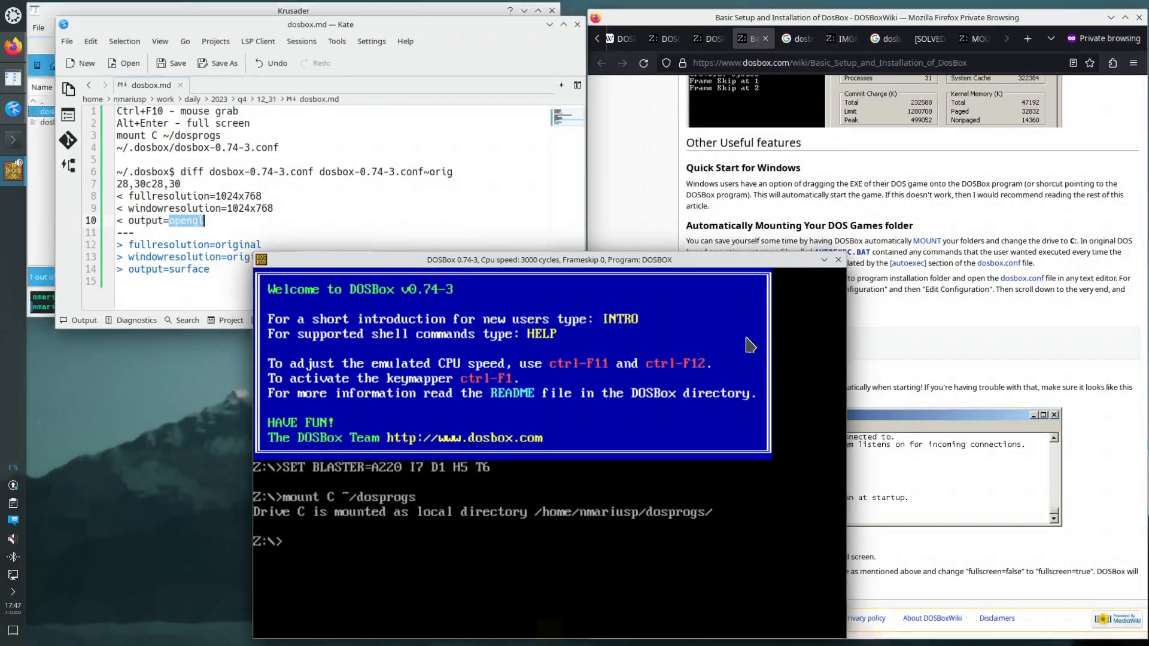
pyautogui.hotkey('alt', 'Return')
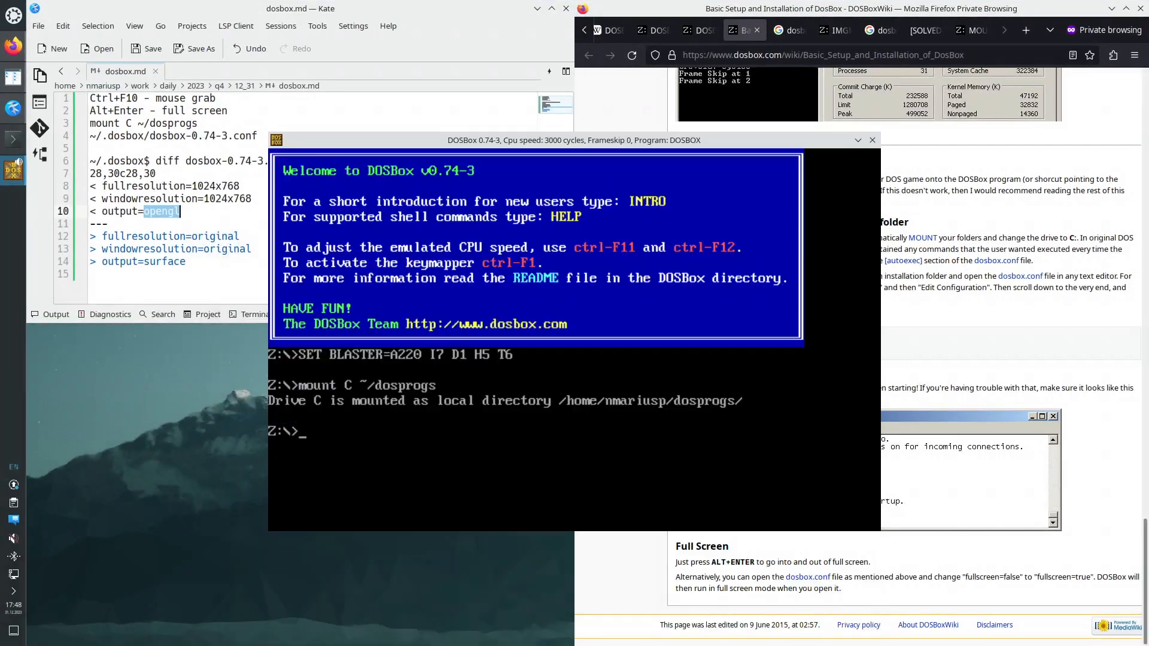
# Step: Switch back and forth between the DOSBox window and the DOSBoxWiki page in Firefox
pyautogui.click(920, 267)
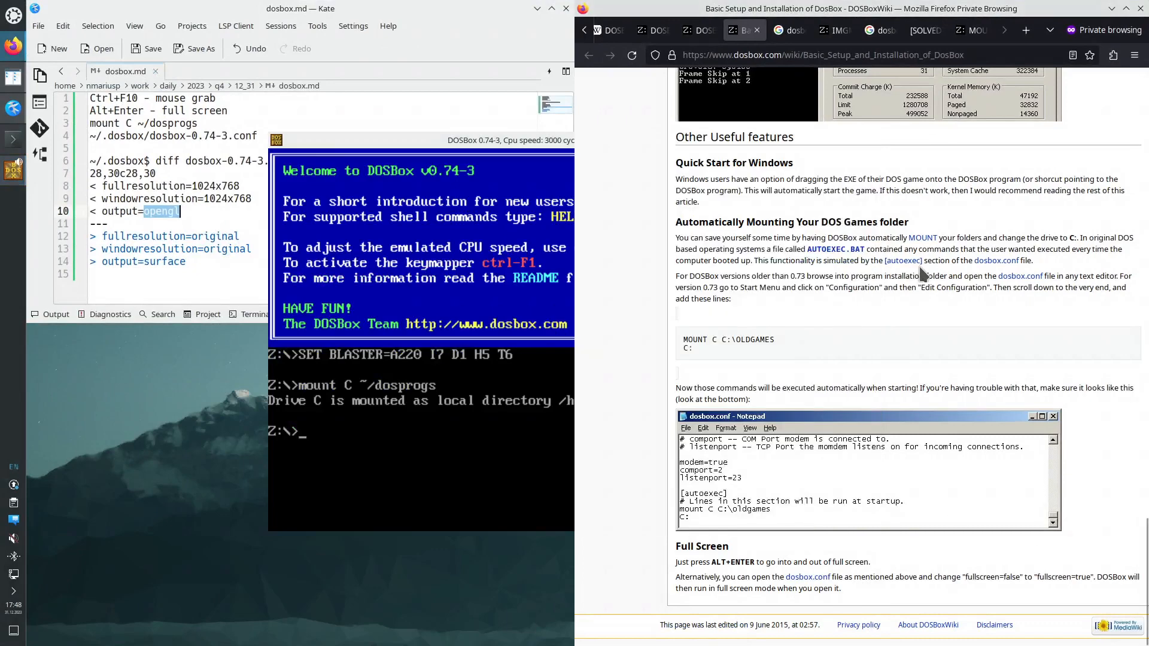
pyautogui.click(521, 259)
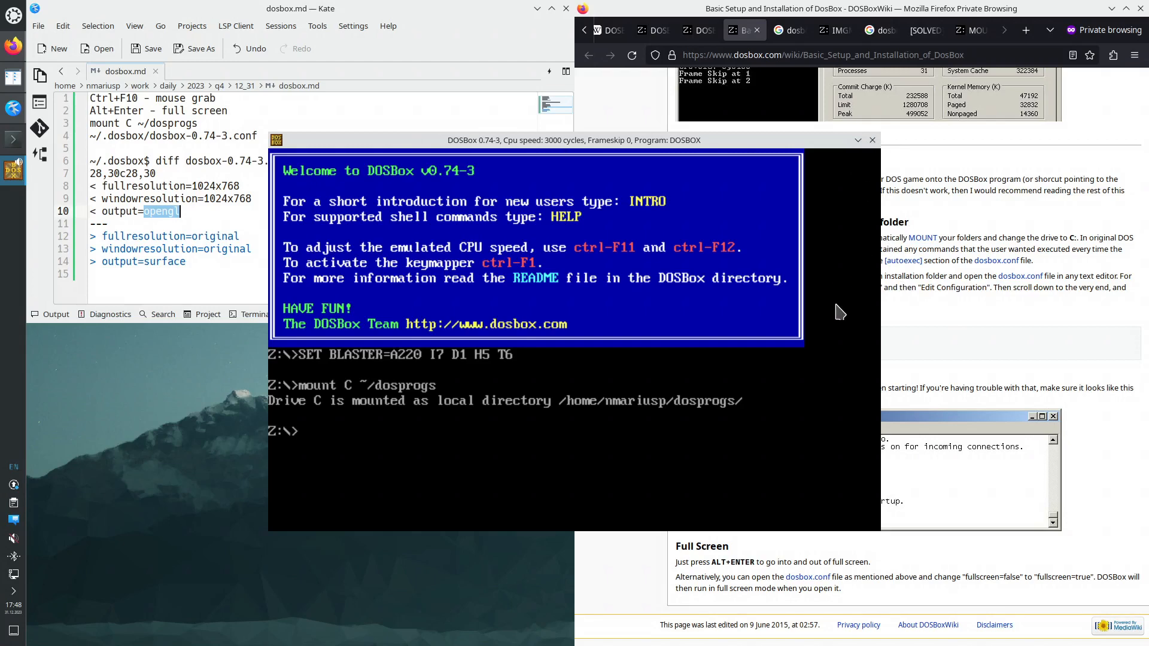
pyautogui.click(898, 312)
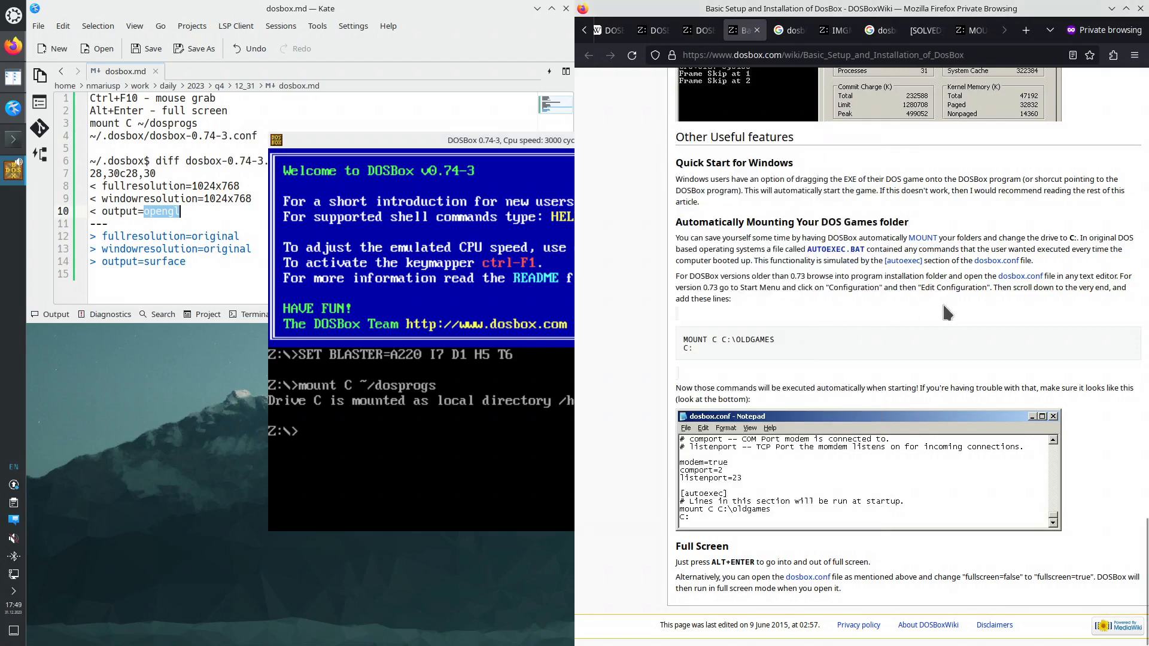
pyautogui.click(560, 143)
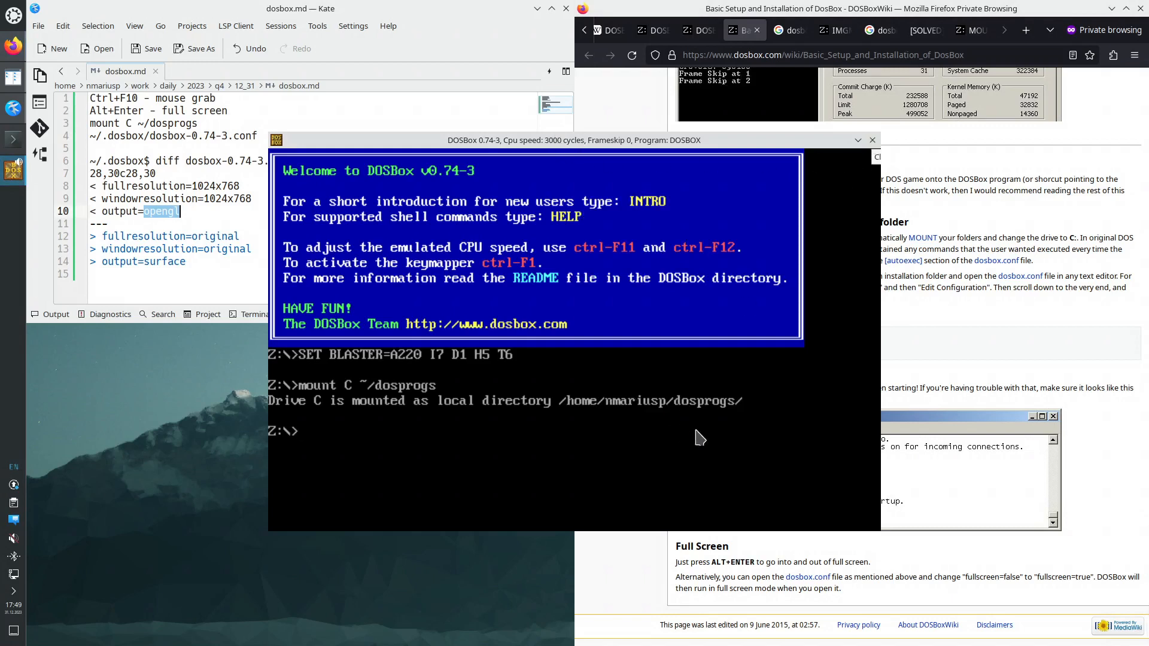
pyautogui.click(927, 382)
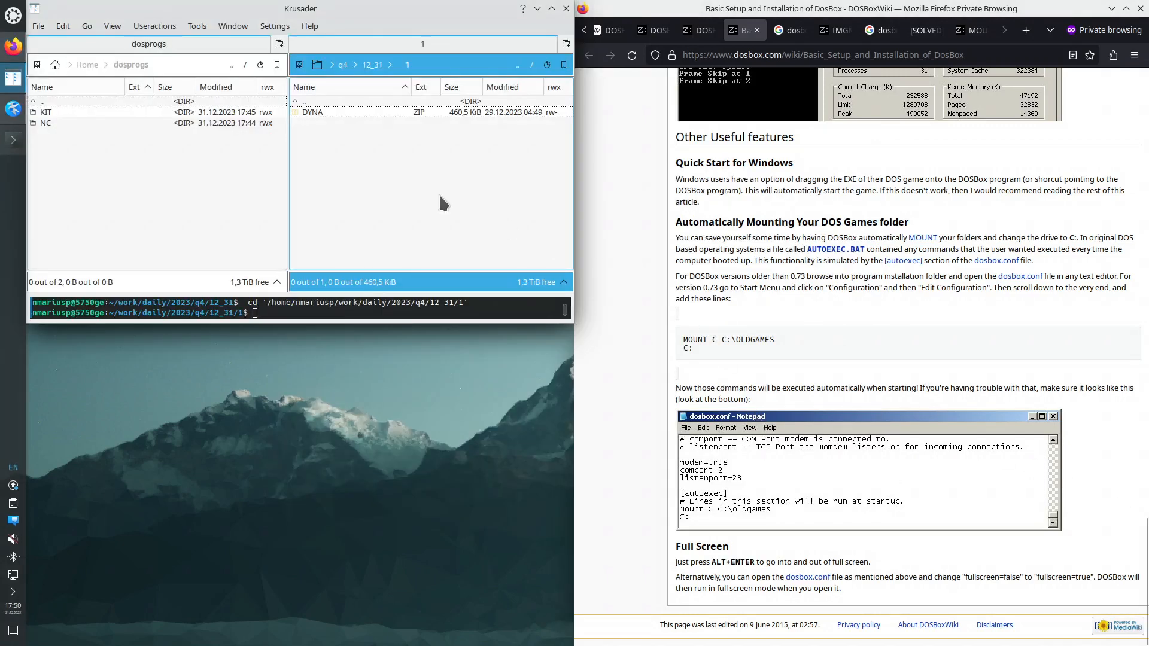
# Step: Extract DYNA.ZIP in Krusader into an autodetected subfolder and open the extracted DYNA folder
pyautogui.rightClick(321, 114)
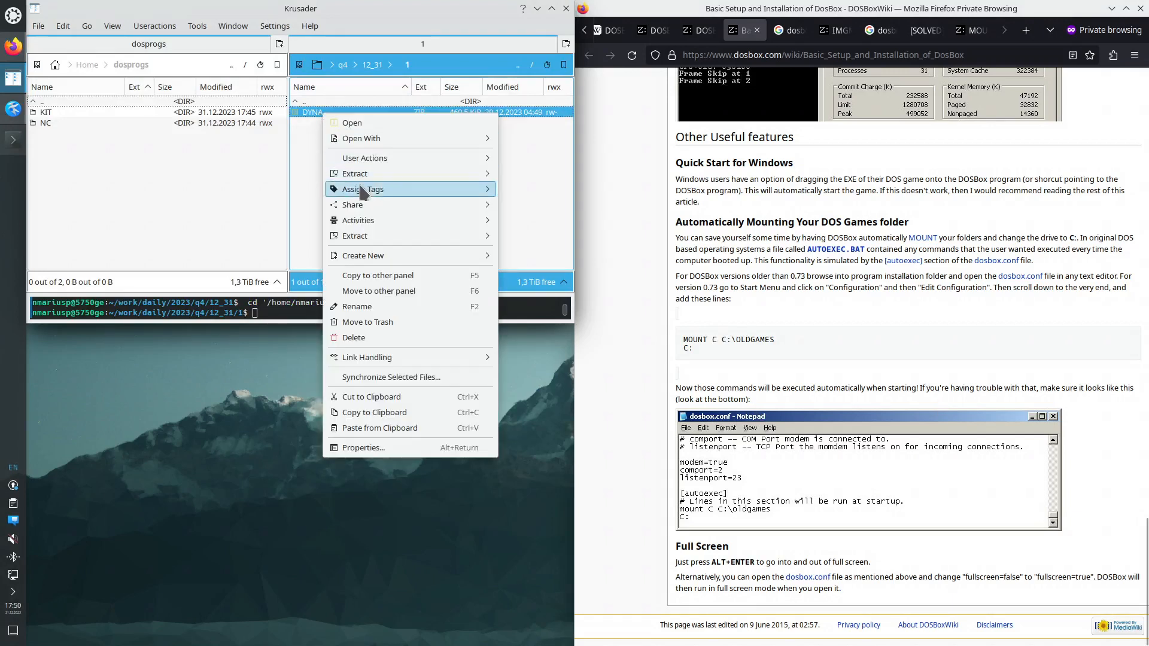
pyautogui.moveTo(368, 174)
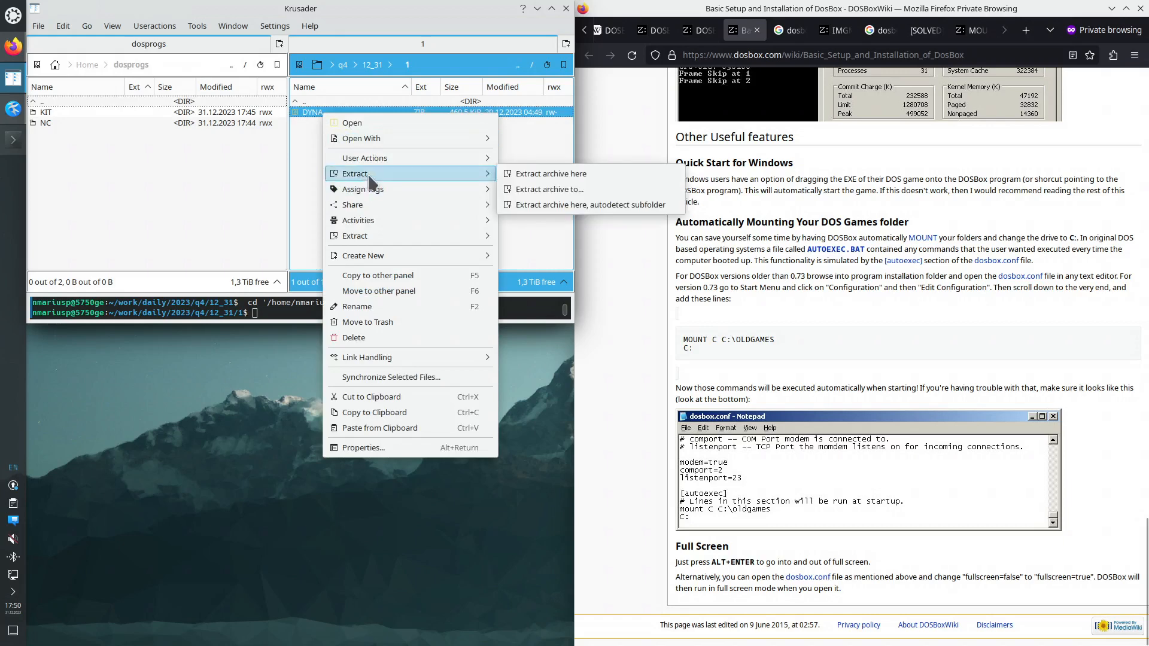
pyautogui.click(559, 205)
pyautogui.doubleClick(321, 113)
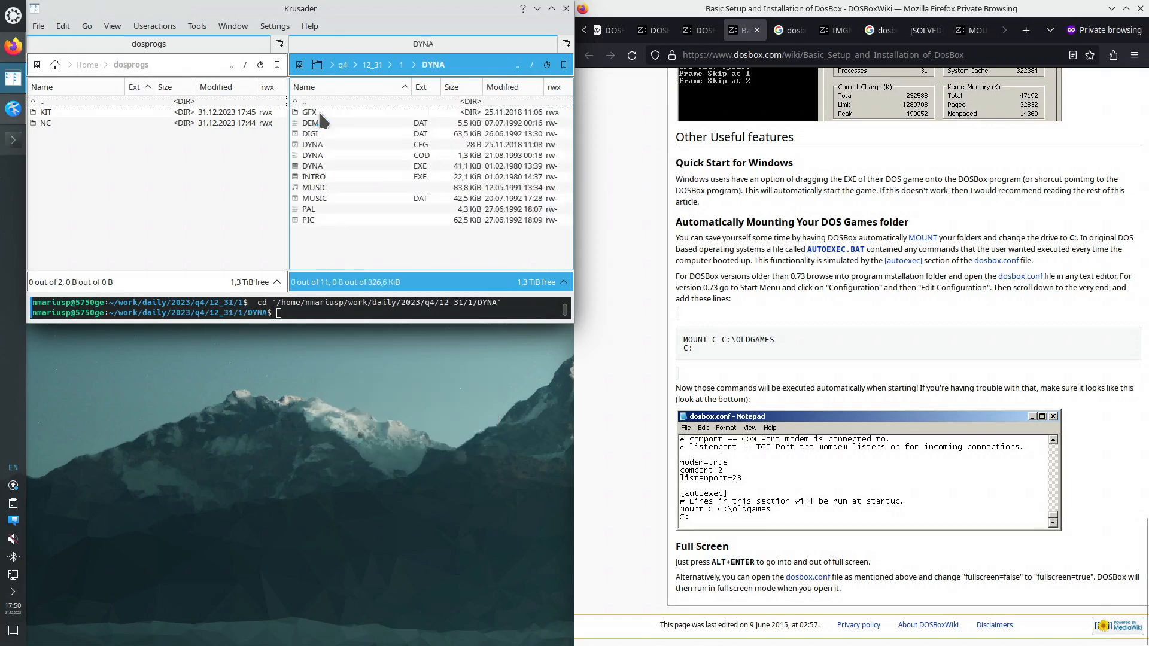
# Step: Return to the parent folder and copy the DYNA folder into the home directory's dosprogs folder
pyautogui.doubleClick(320, 101)
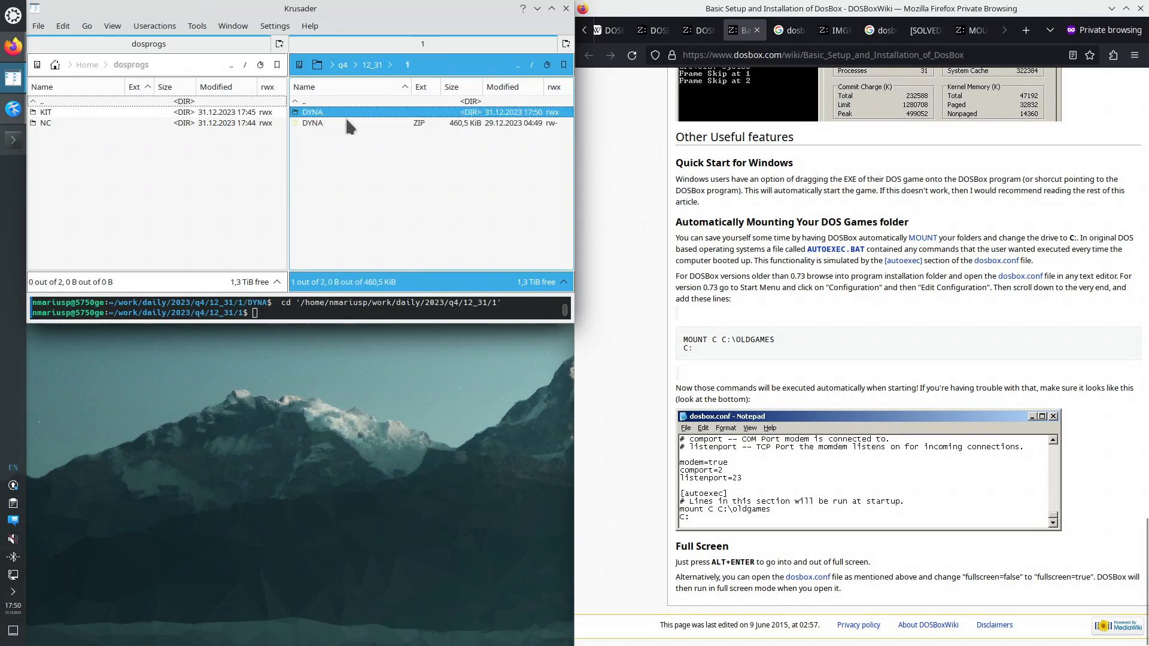
pyautogui.press('F5')
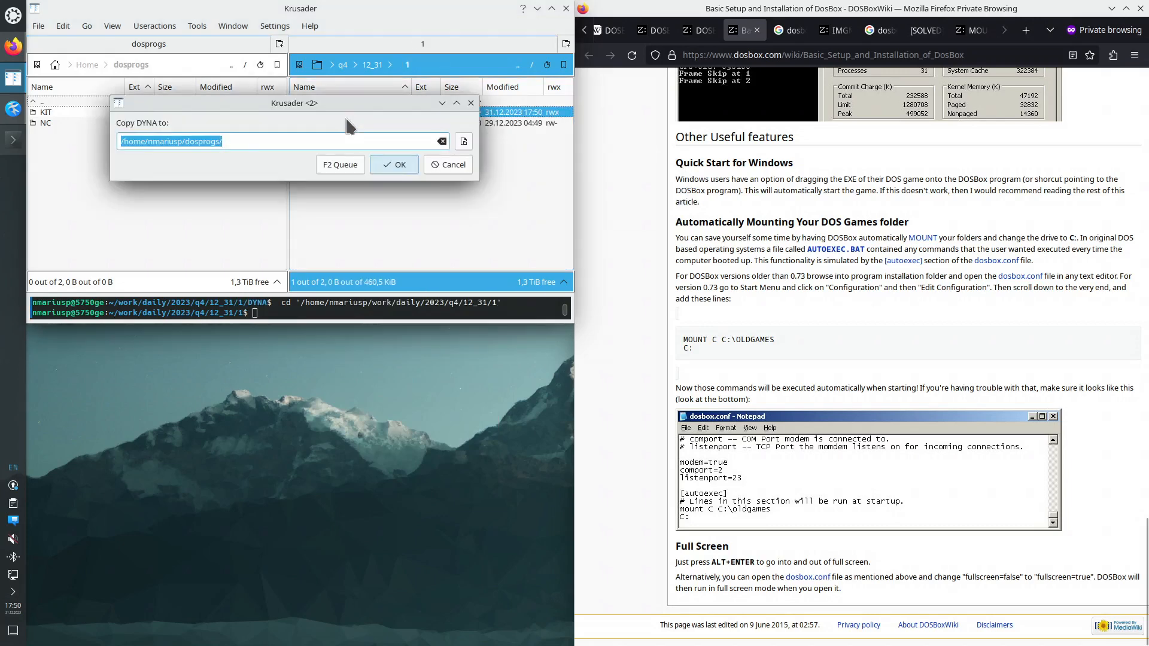
pyautogui.press('Return')
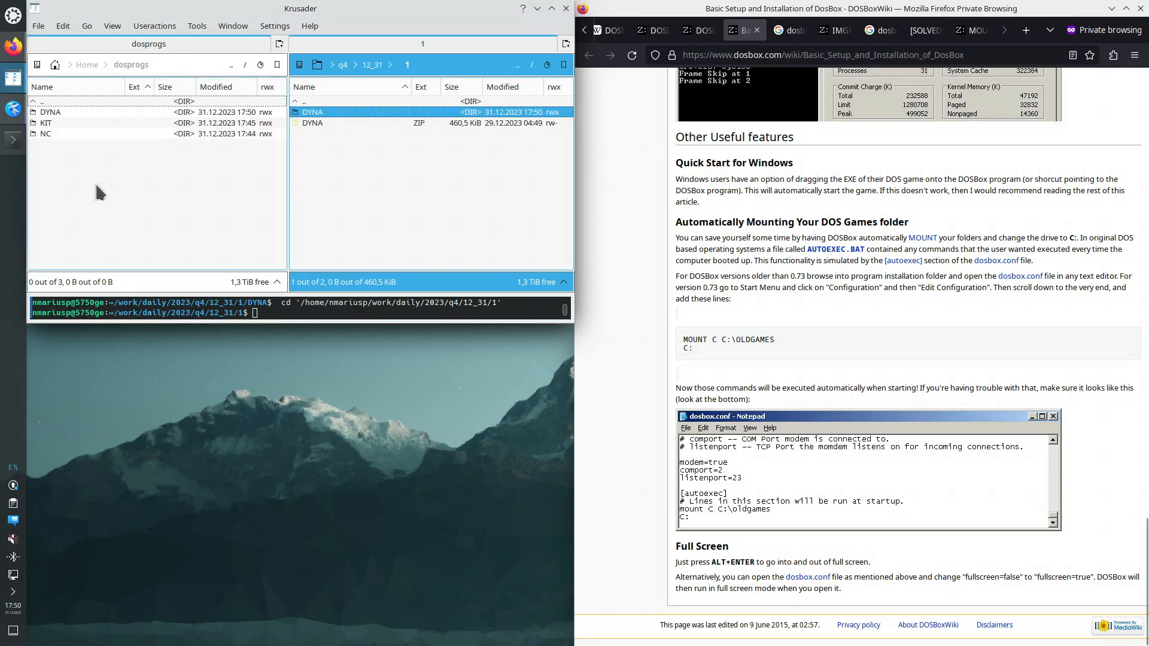
# Step: Launch DOSBox, switch to drive C:, and start Norton Commander from the \nc directory
pyautogui.click(17, 19)
pyautogui.write('dosb')
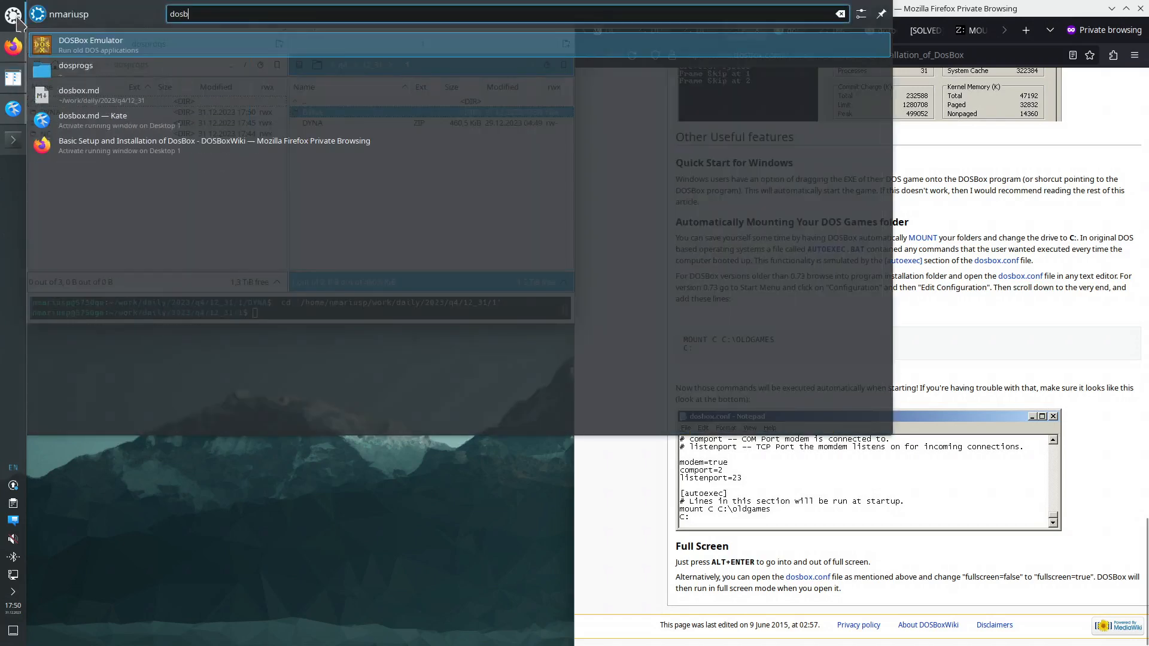
pyautogui.press('Return')
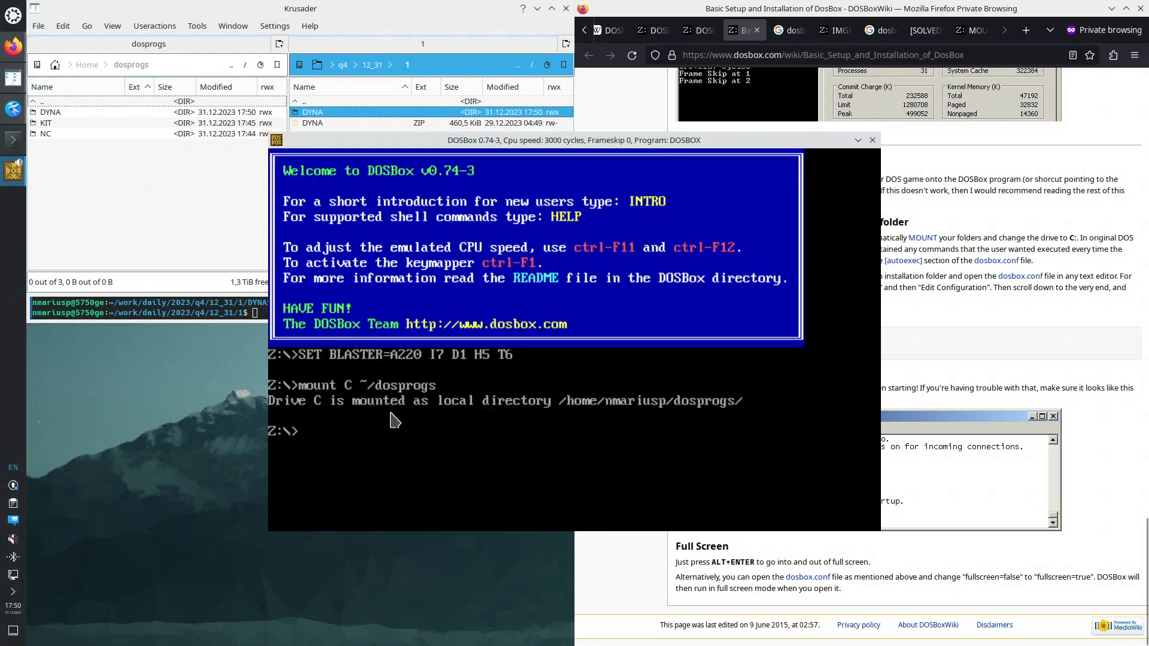
pyautogui.write('c:')
pyautogui.press('Return')
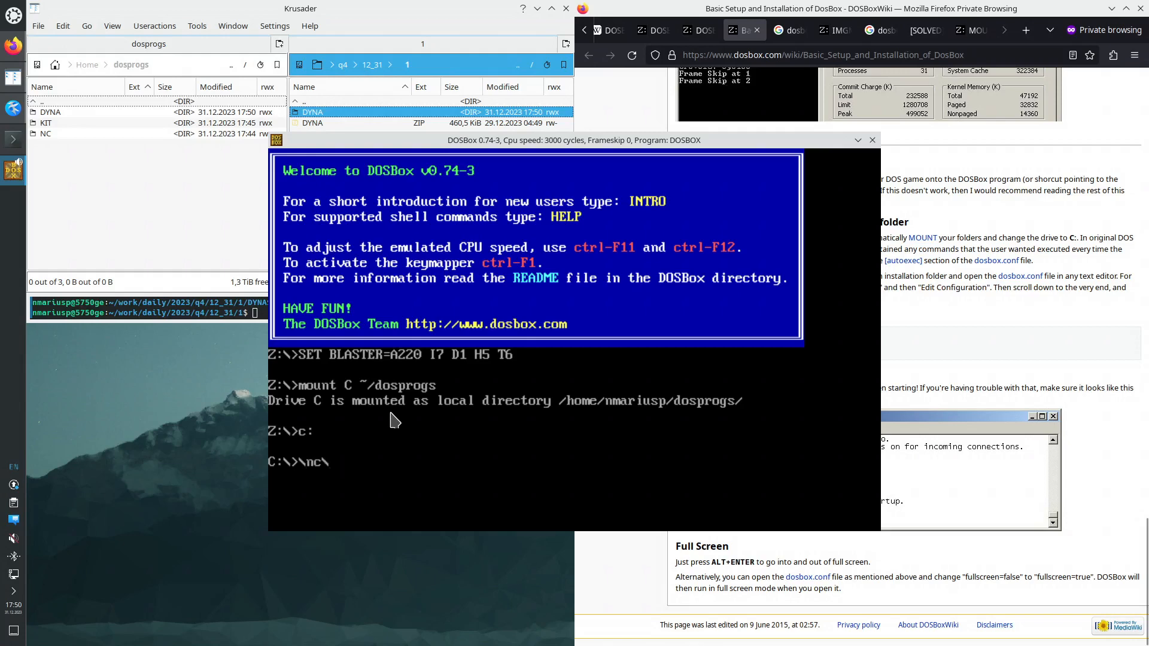
pyautogui.press('Up')
pyautogui.press('Up')
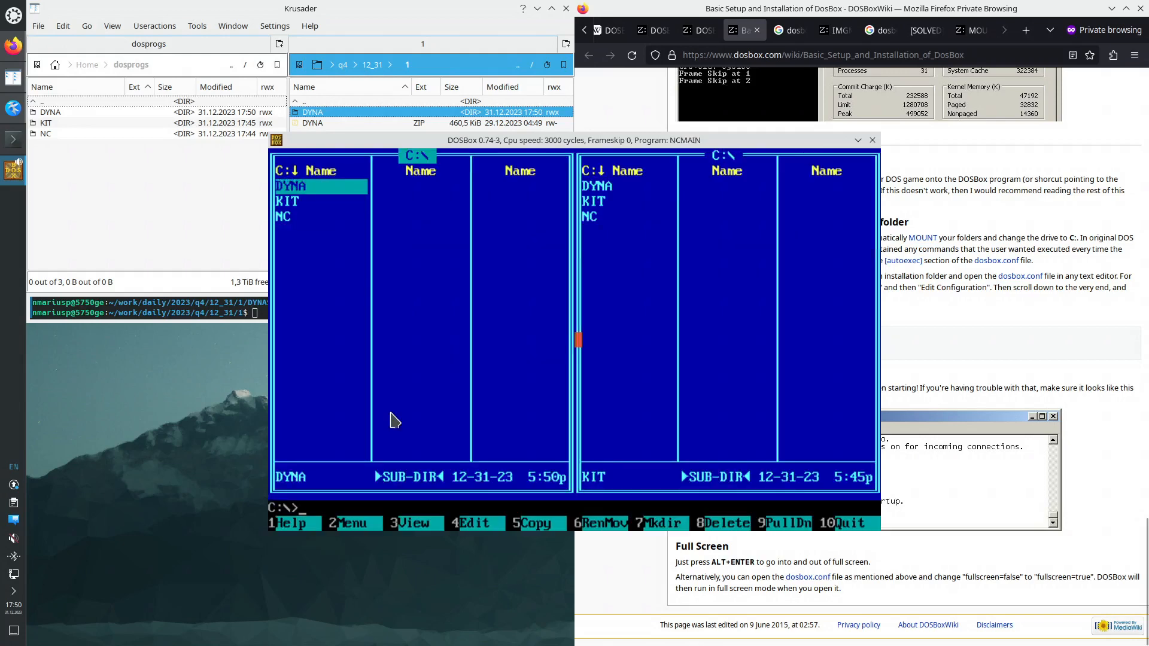
# Step: Open the DYNA directory in Norton Commander, run dyna.exe, and switch DOSBox to full screen
pyautogui.press('Return')
pyautogui.press('Down')
pyautogui.press('Down')
pyautogui.press('Down')
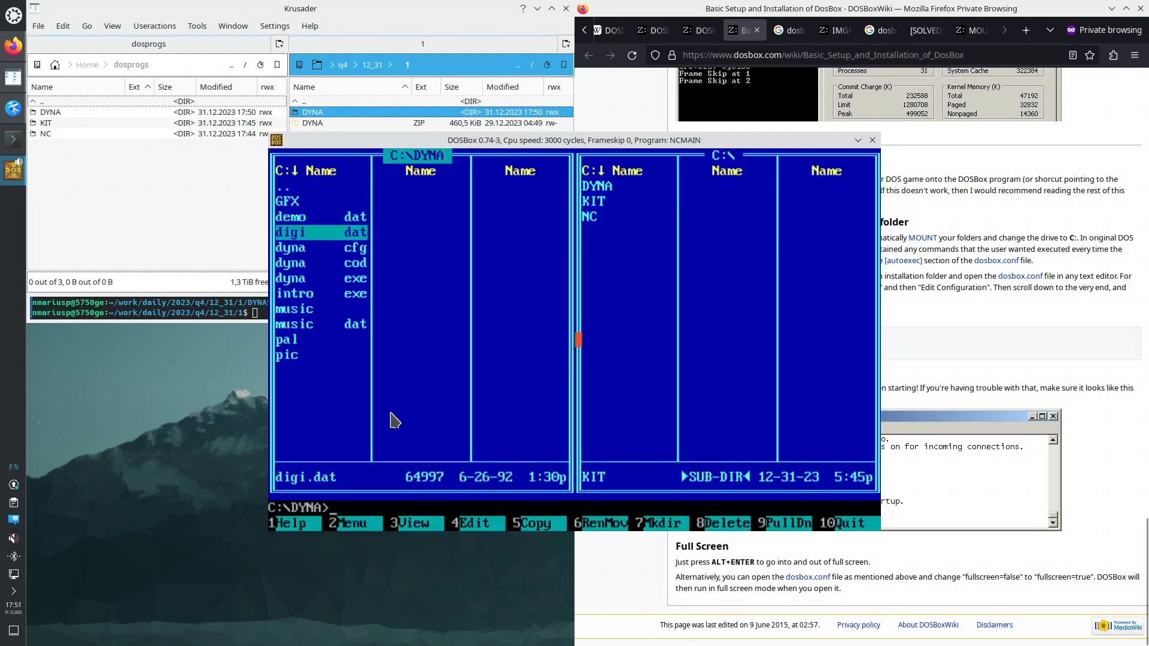
pyautogui.press('Down')
pyautogui.press('Down')
pyautogui.press('Down')
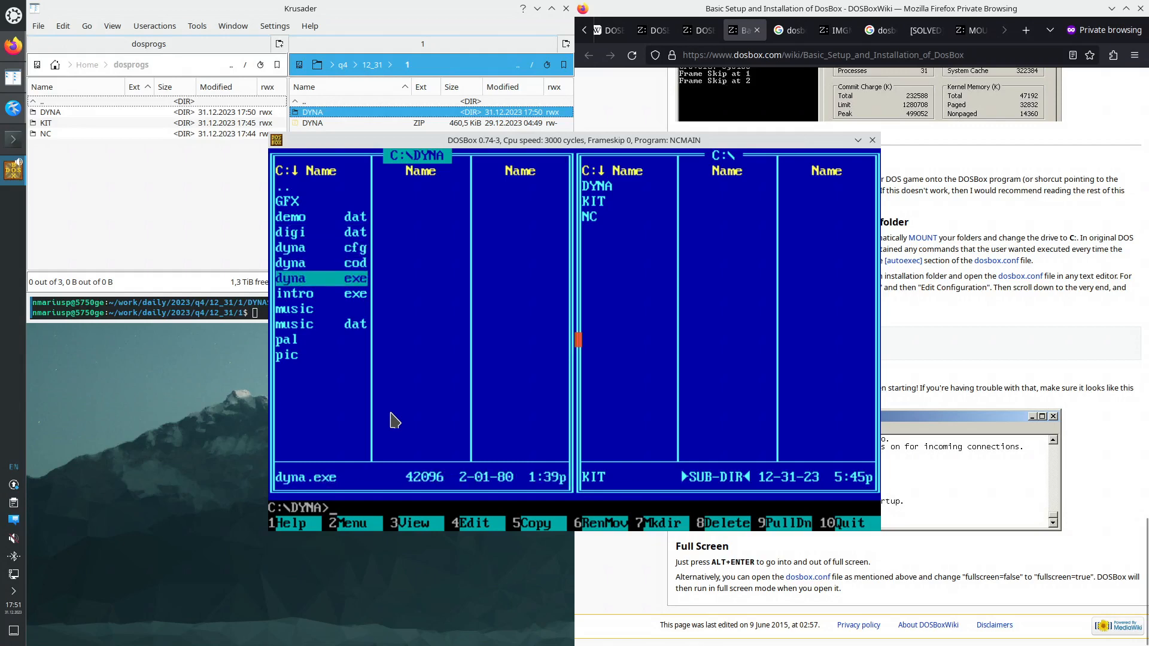
pyautogui.press('Return')
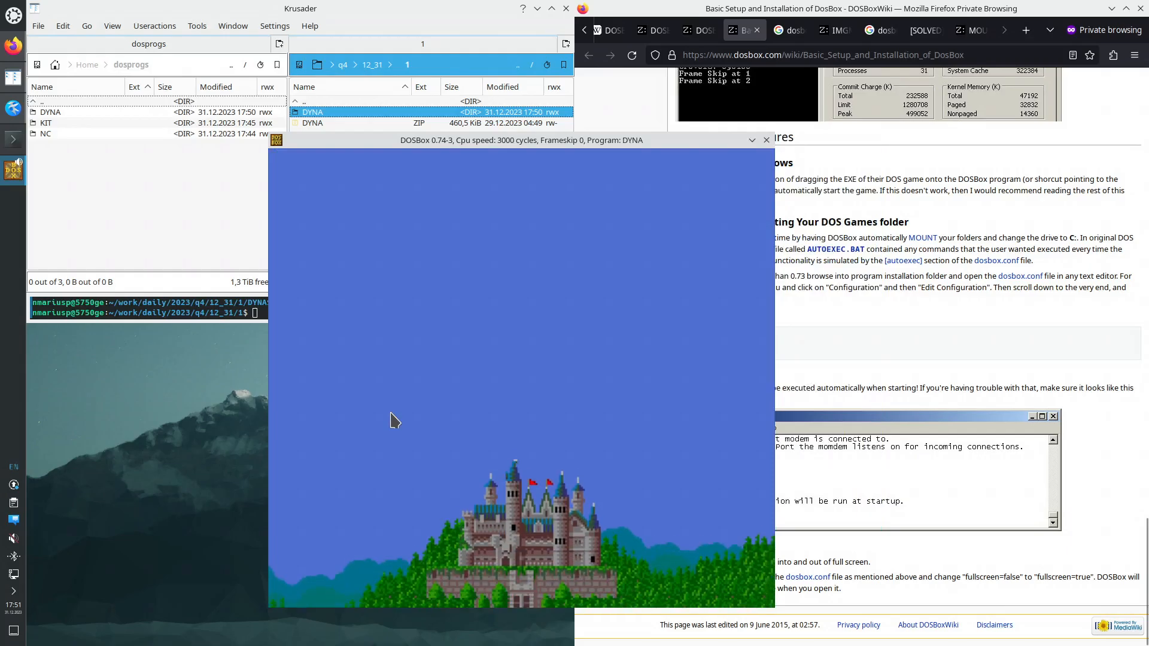
pyautogui.hotkey('alt', 'Return')
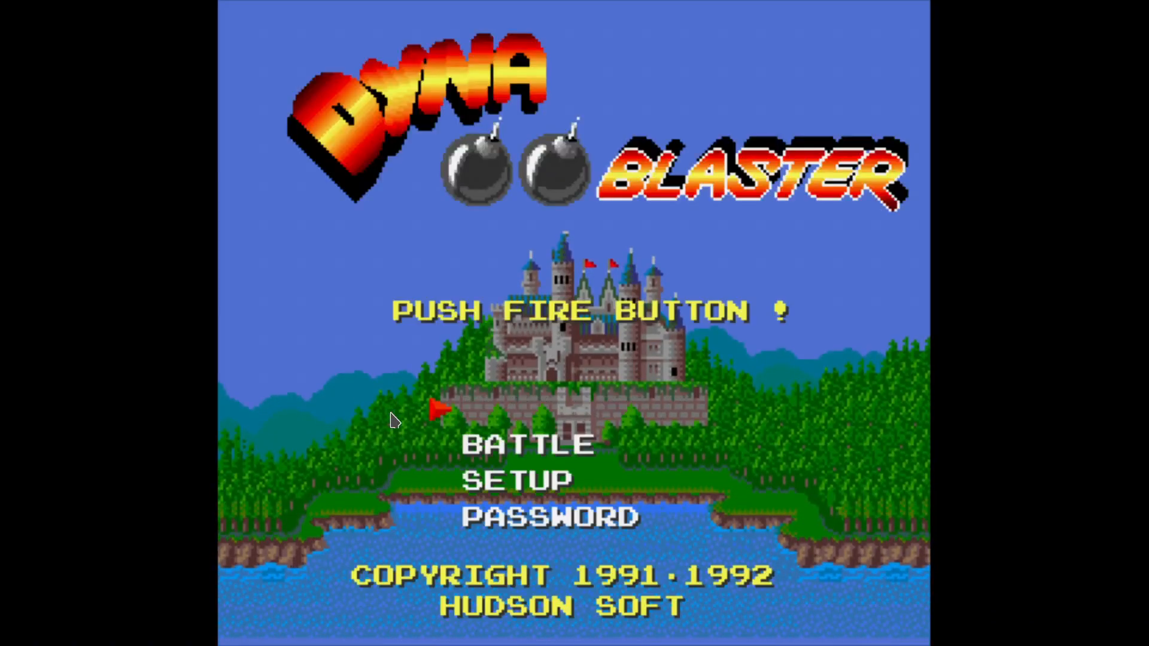
# Step: Start a new Dyna Blaster game and move the character through the first maze
pyautogui.press('Return')
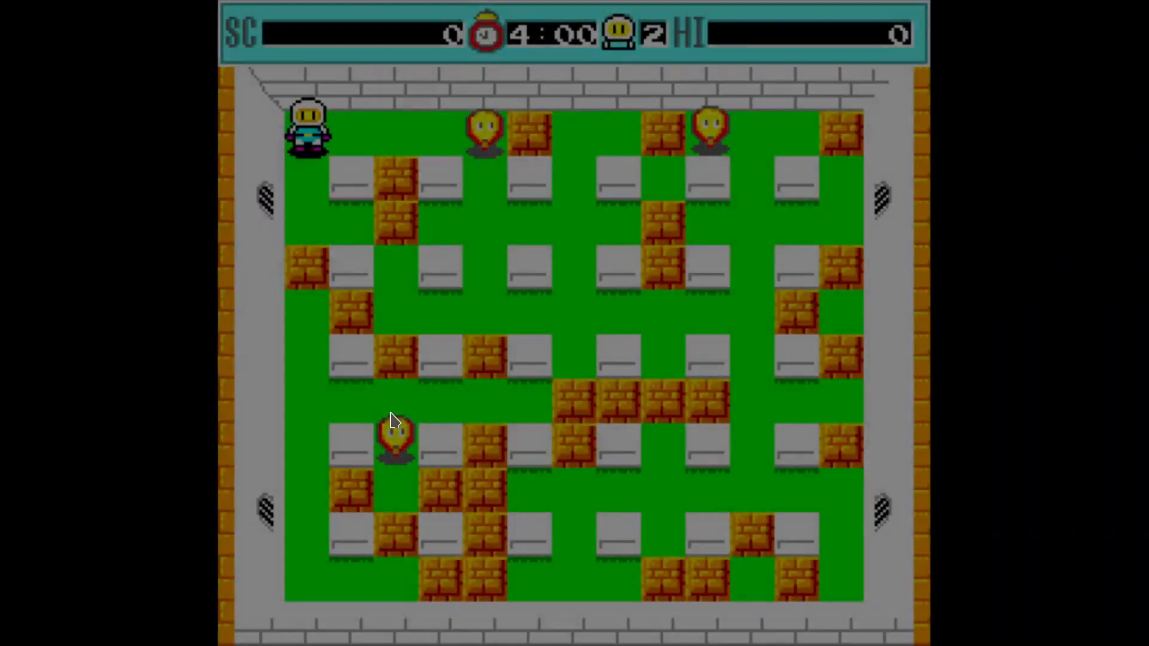
pyautogui.press('Right')
pyautogui.press('Right')
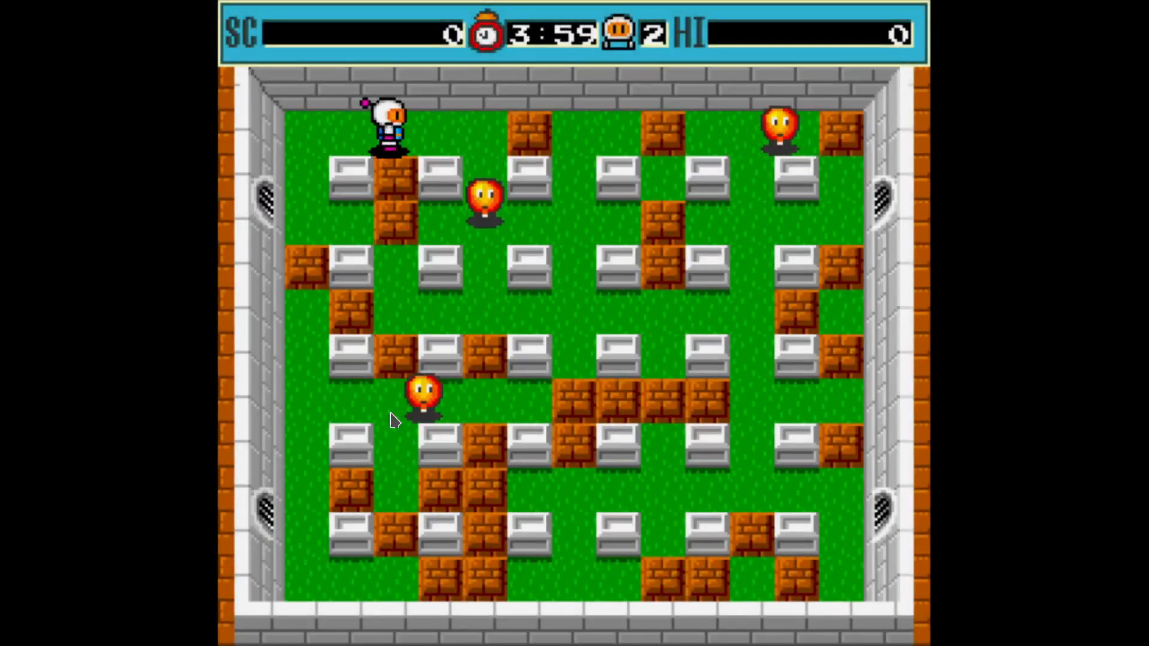
pyautogui.press('Down')
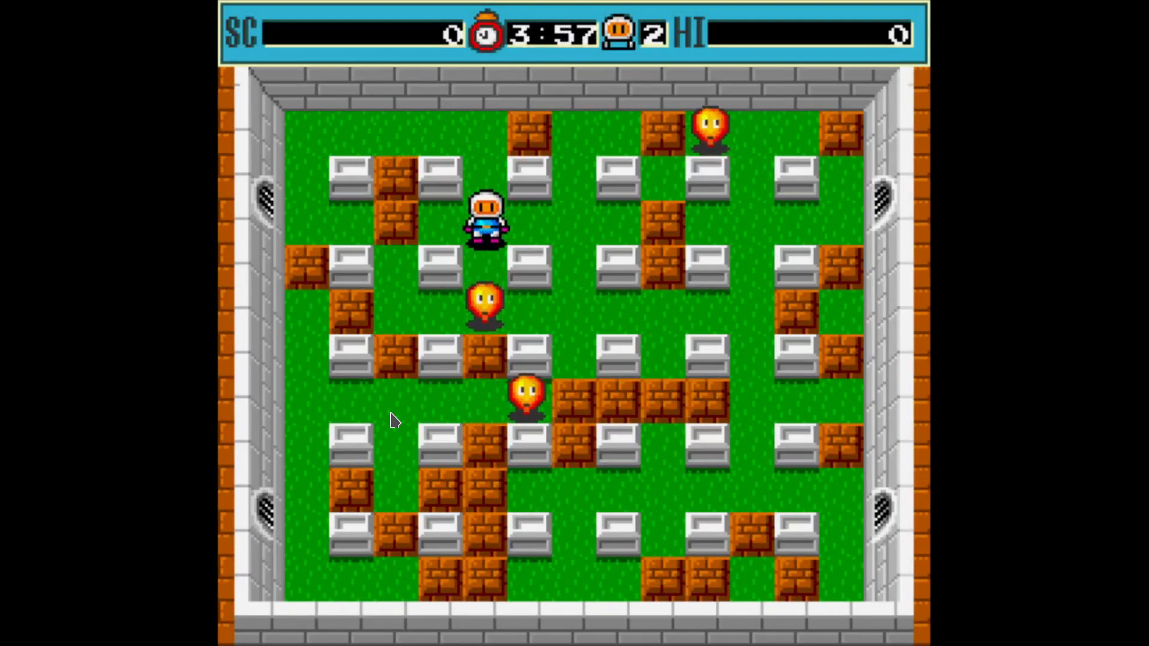
pyautogui.press('x')
pyautogui.press('Up')
pyautogui.press('Up')
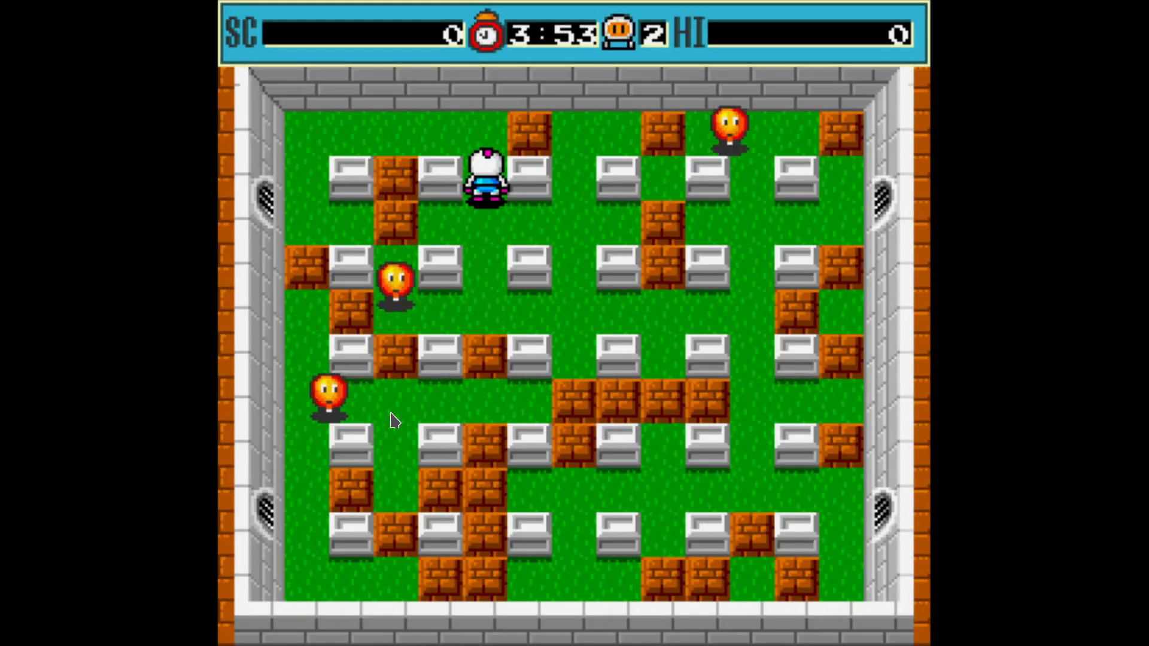
pyautogui.press('Down')
pyautogui.press('Left')
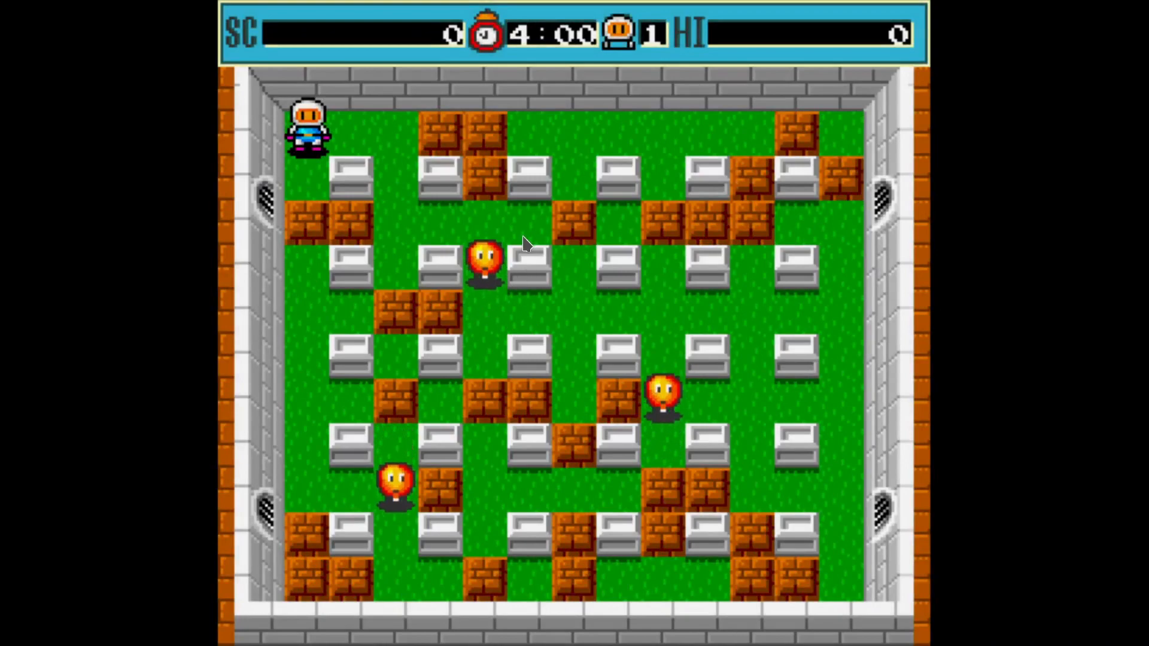
# Step: Exit Dyna Blaster back to Norton Commander and return DOSBox to windowed mode
pyautogui.press('Escape')
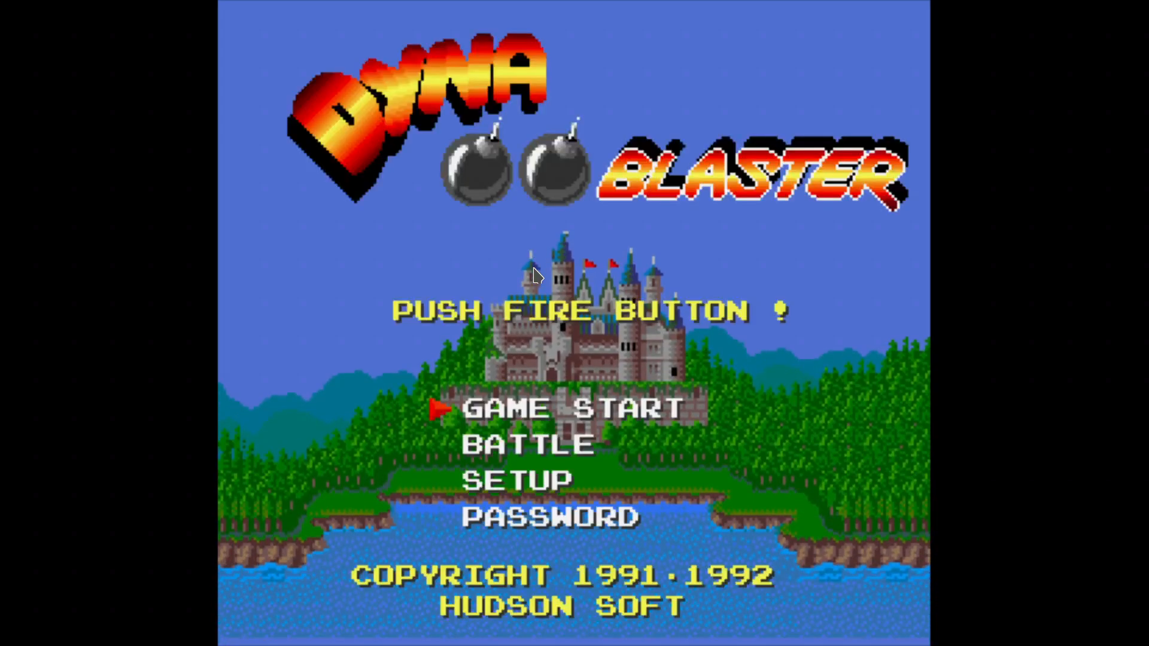
pyautogui.press('Escape')
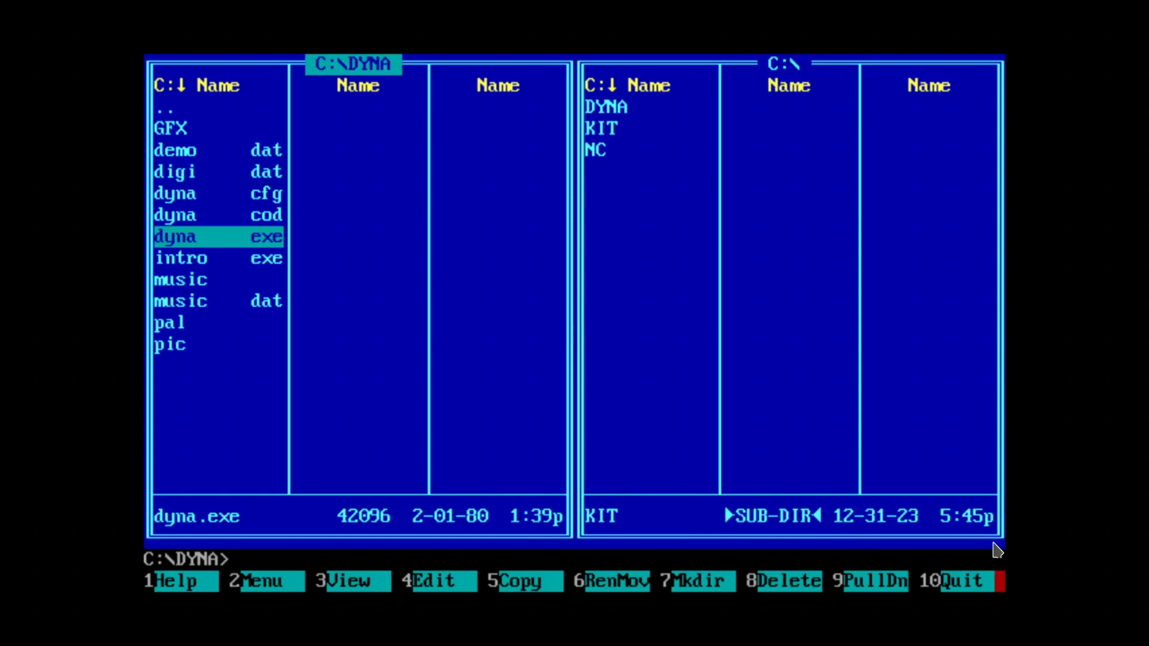
pyautogui.hotkey('alt', 'Return')
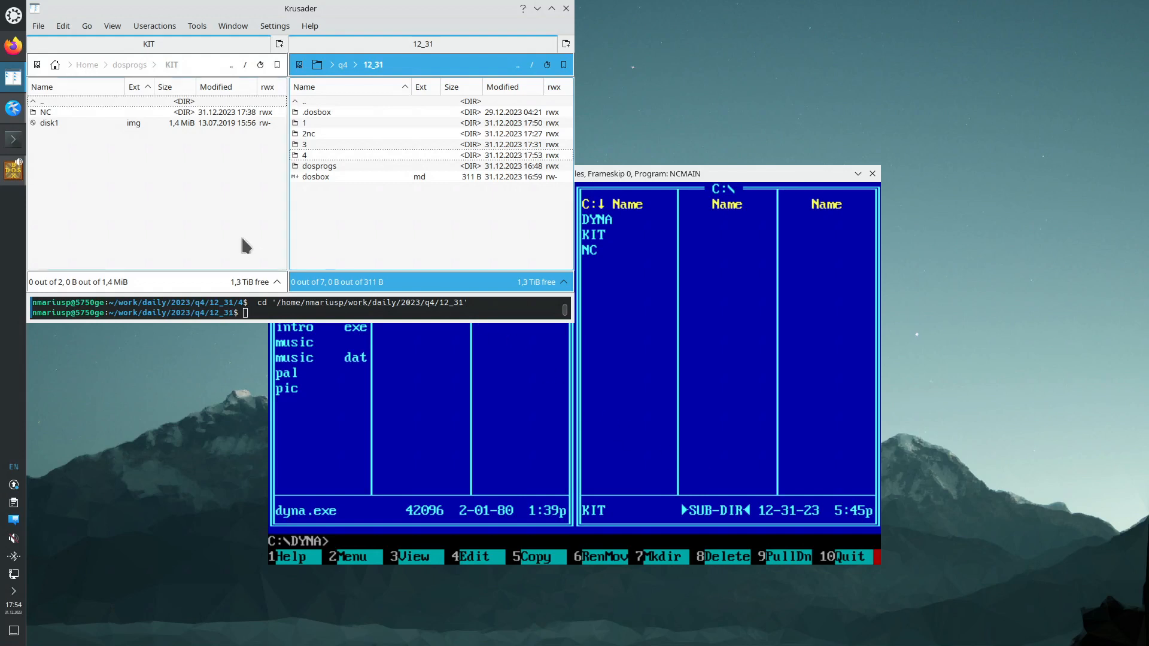
# Step: Select disk1.img in Krusader's KIT folder, and quit Norton Commander in the DOSBox window
pyautogui.click(60, 123)
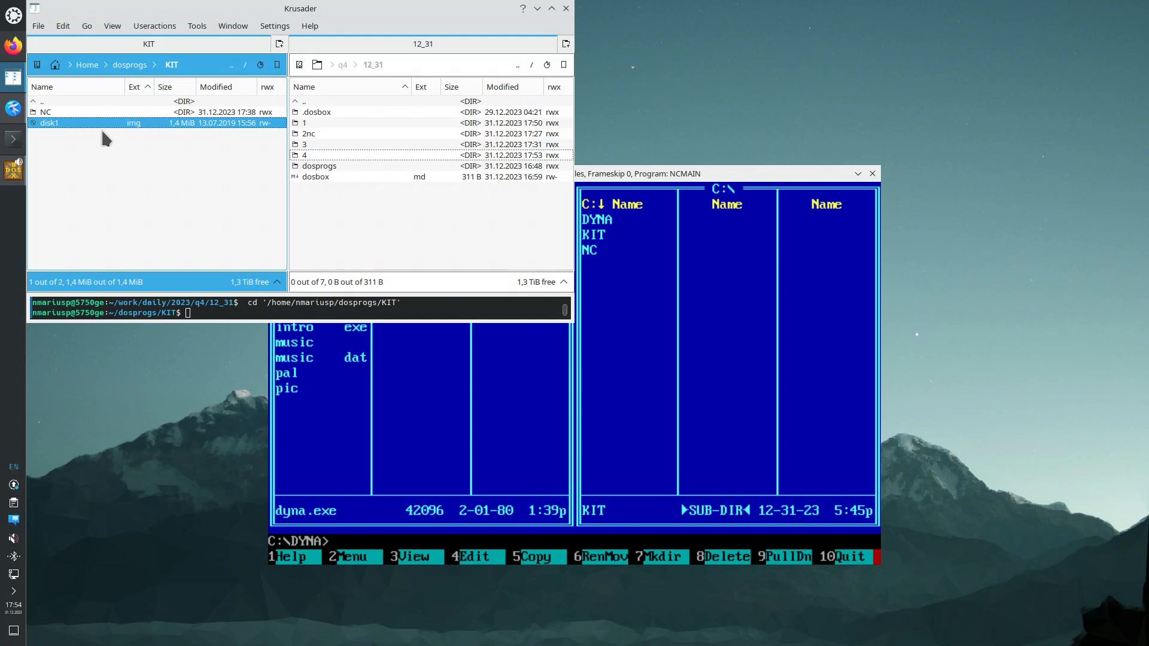
pyautogui.click(437, 470)
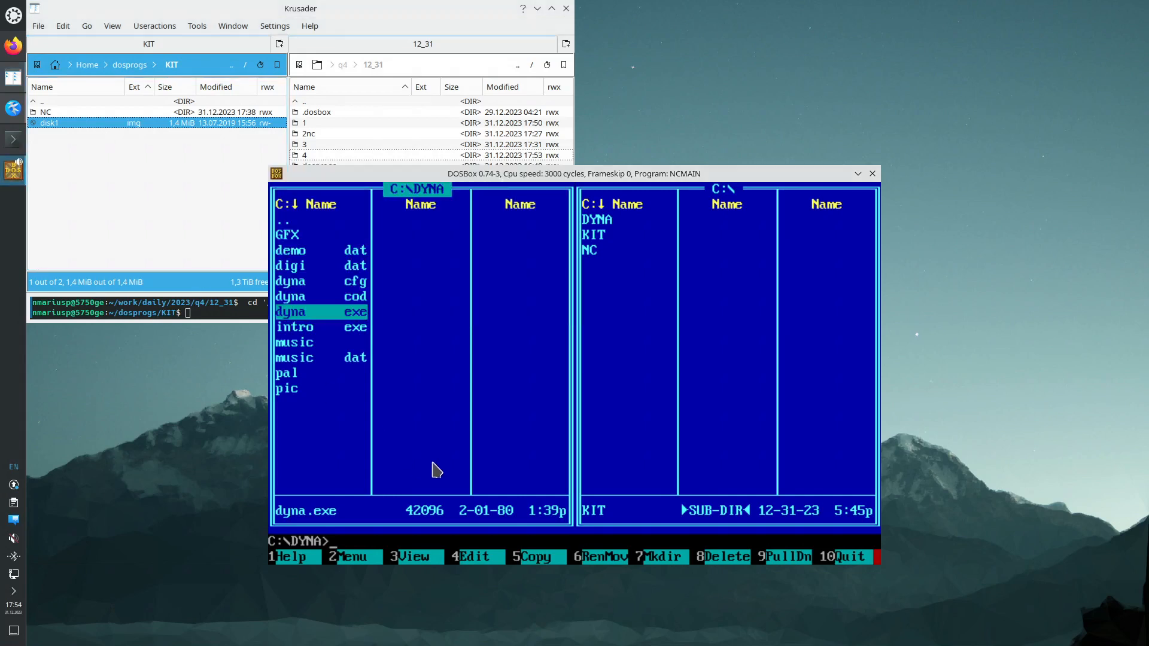
pyautogui.press('F10')
pyautogui.press('Return')
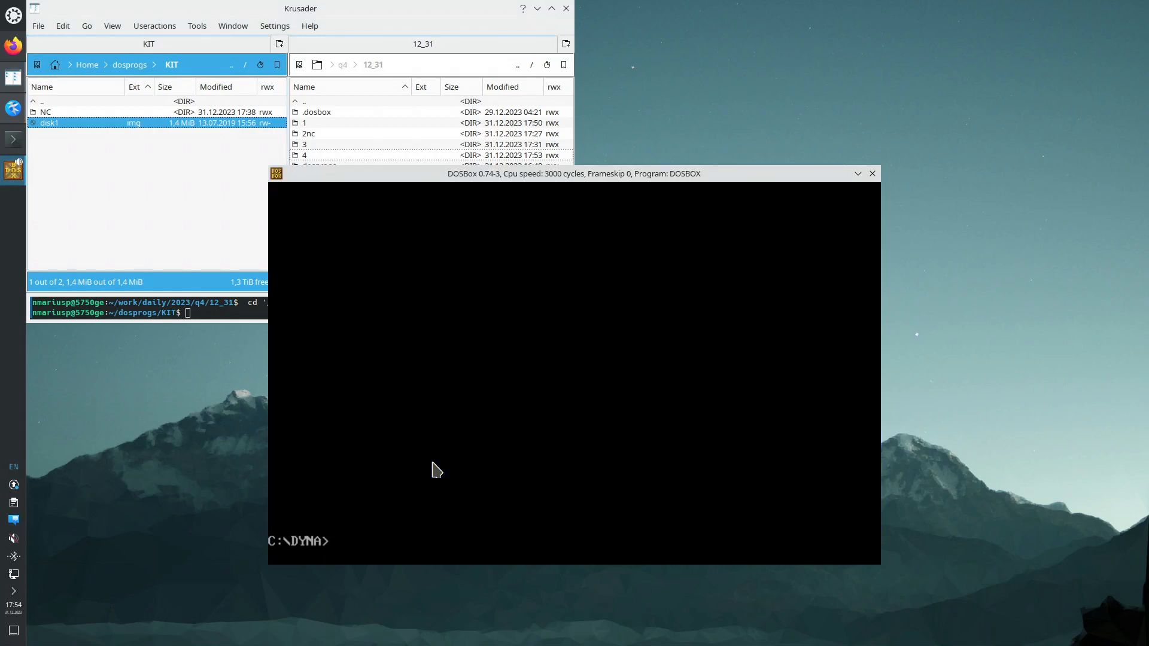
# Step: Change from C:\DYNA to the root, enter the KIT directory, and list its contents
pyautogui.write('cd \\')
pyautogui.press('Return')
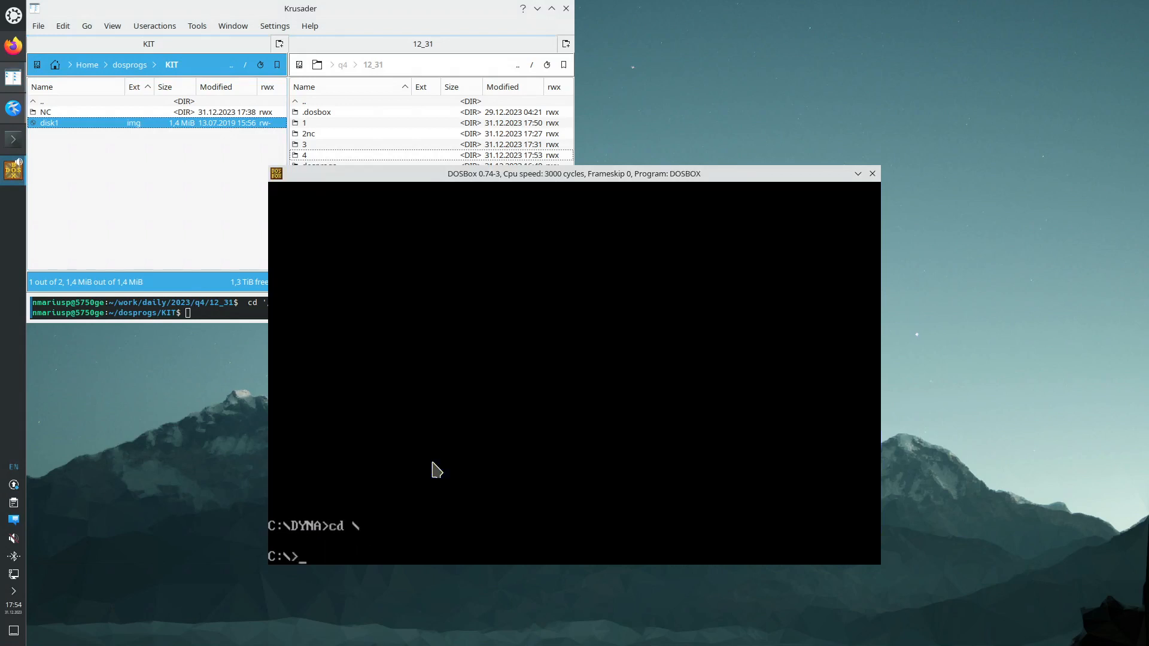
pyautogui.write('cd KIT')
pyautogui.press('Return')
pyautogui.write('dir')
pyautogui.press('Return')
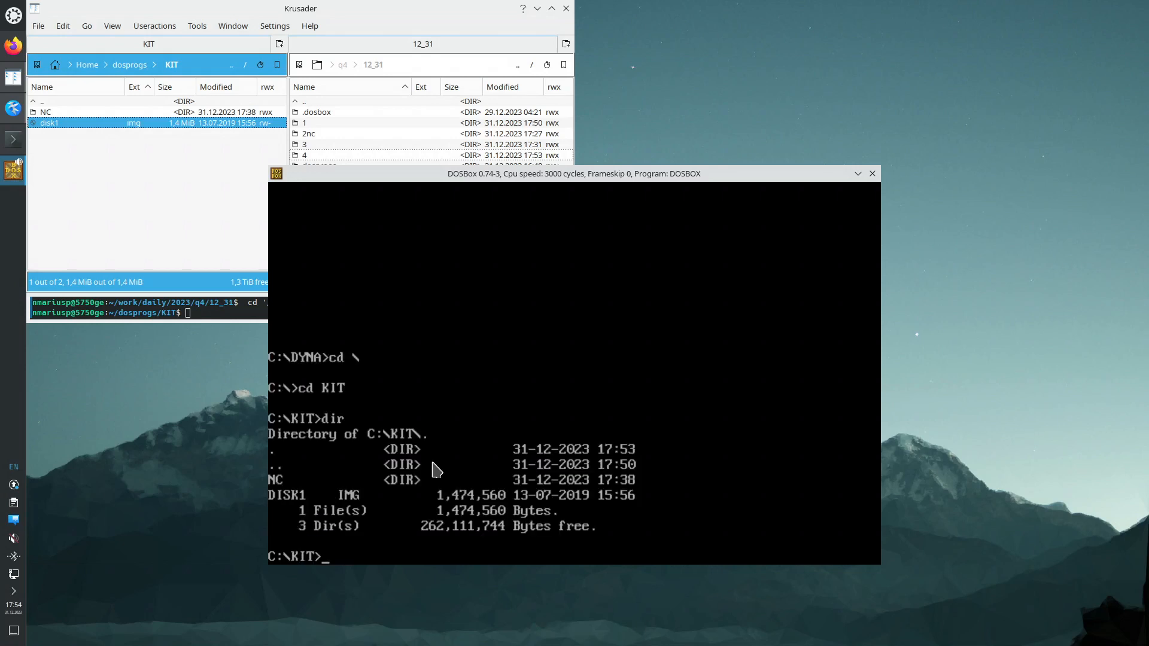
# Step: Mount DISK1.IMG as floppy drive A with imgmount and the -t floppy option, and switch to drive A:
pyautogui.write('imgmount A DISK1.IMG -')
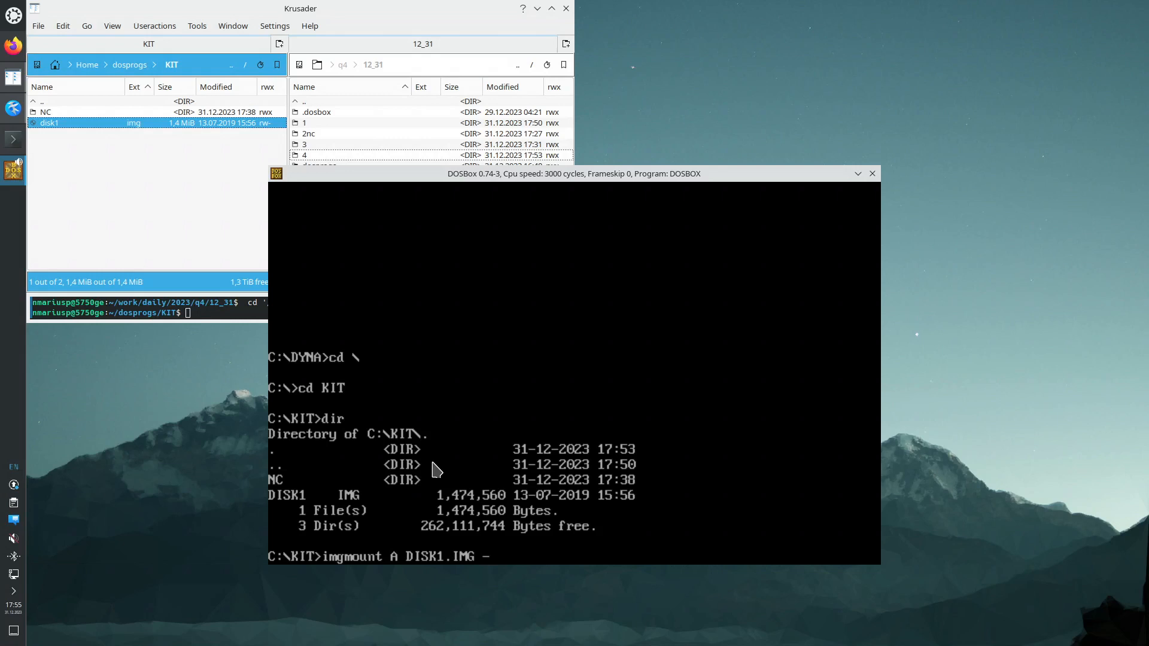
pyautogui.write('t floppy')
pyautogui.press('Return')
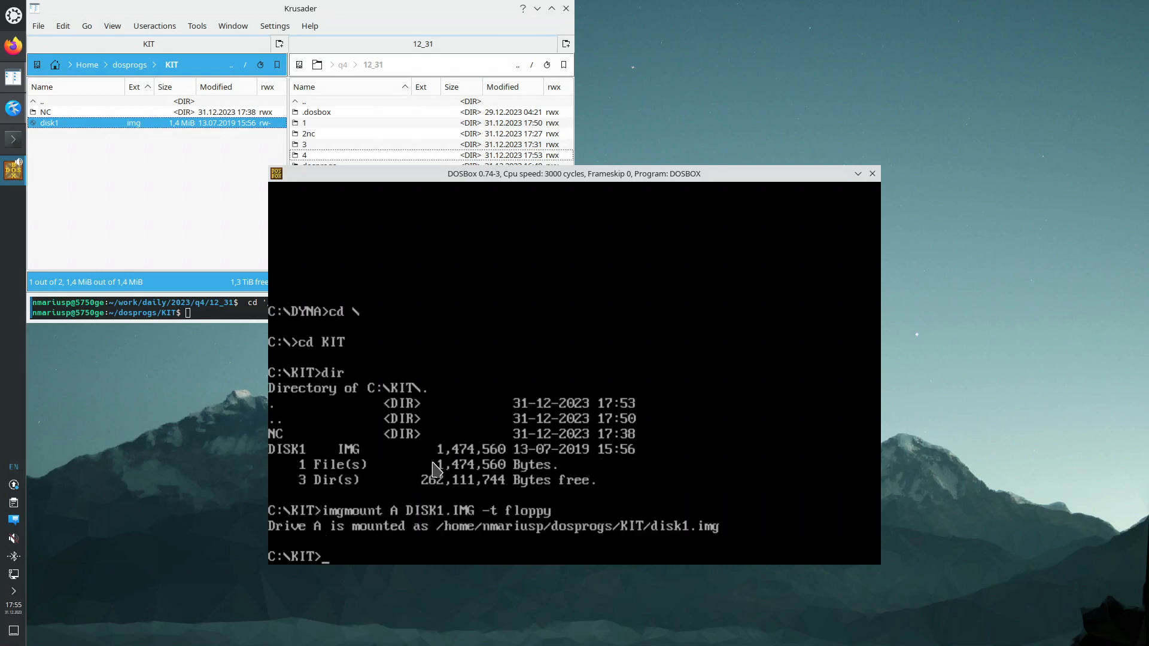
pyautogui.write('A:')
pyautogui.press('Return')
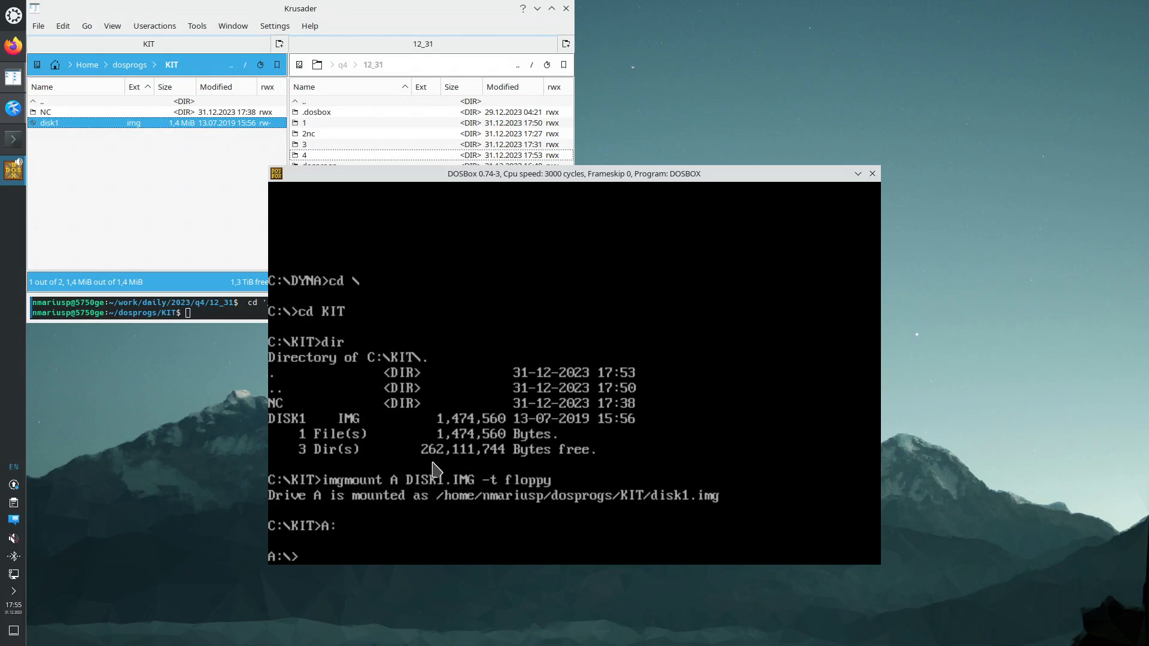
# Step: List the files on the mounted floppy and start Norton Commander with C:\nc\nc
pyautogui.write('dir')
pyautogui.press('Return')
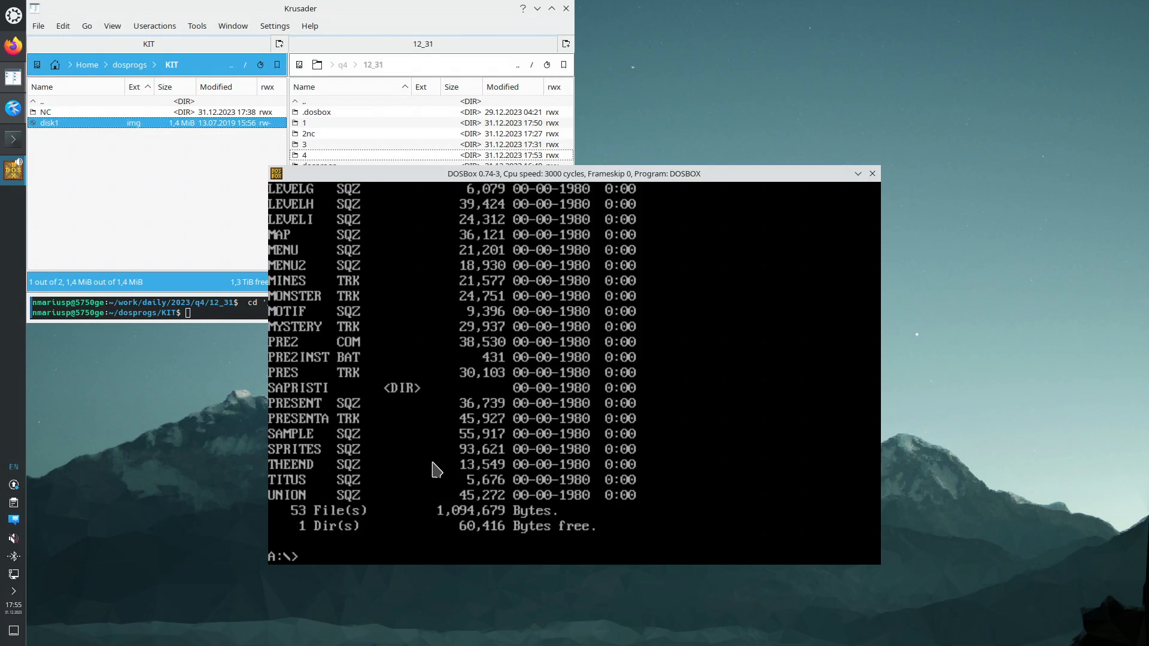
pyautogui.write('C:\\nc\\nc')
pyautogui.press('Return')
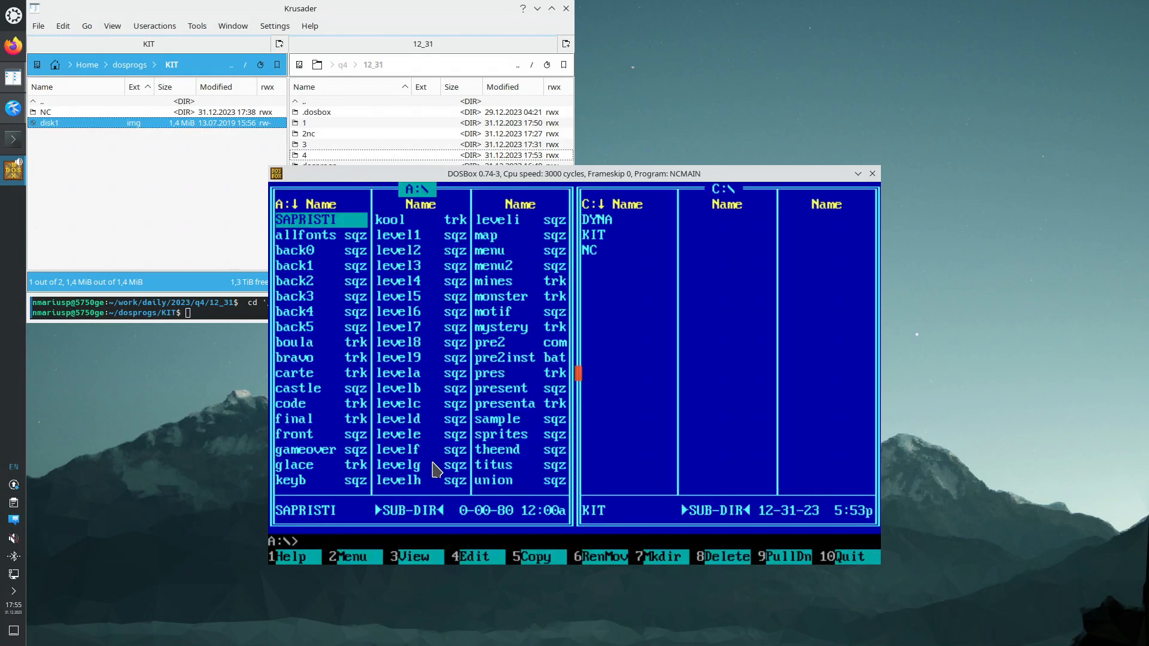
# Step: Examine the floppy's file listing in Norton Commander, including the contents of the SAPRISTI directory
pyautogui.press('Down')
pyautogui.press('Down')
pyautogui.press('Down')
pyautogui.press('Down')
pyautogui.press('Down')
pyautogui.press('Down')
pyautogui.press('Down')
pyautogui.press('Down')
pyautogui.press('Down')
pyautogui.press('Down')
pyautogui.press('Down')
pyautogui.press('Down')
pyautogui.press('Down')
pyautogui.press('Down')
pyautogui.press('Down')
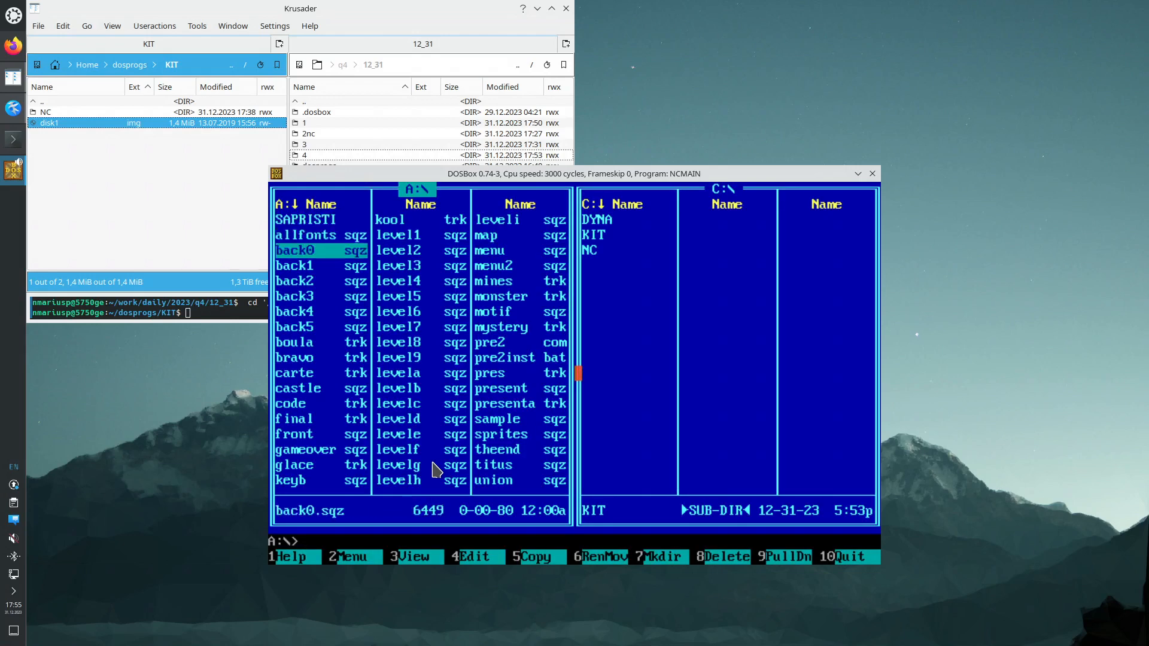
pyautogui.press('Down')
pyautogui.press('Down')
pyautogui.press('Down')
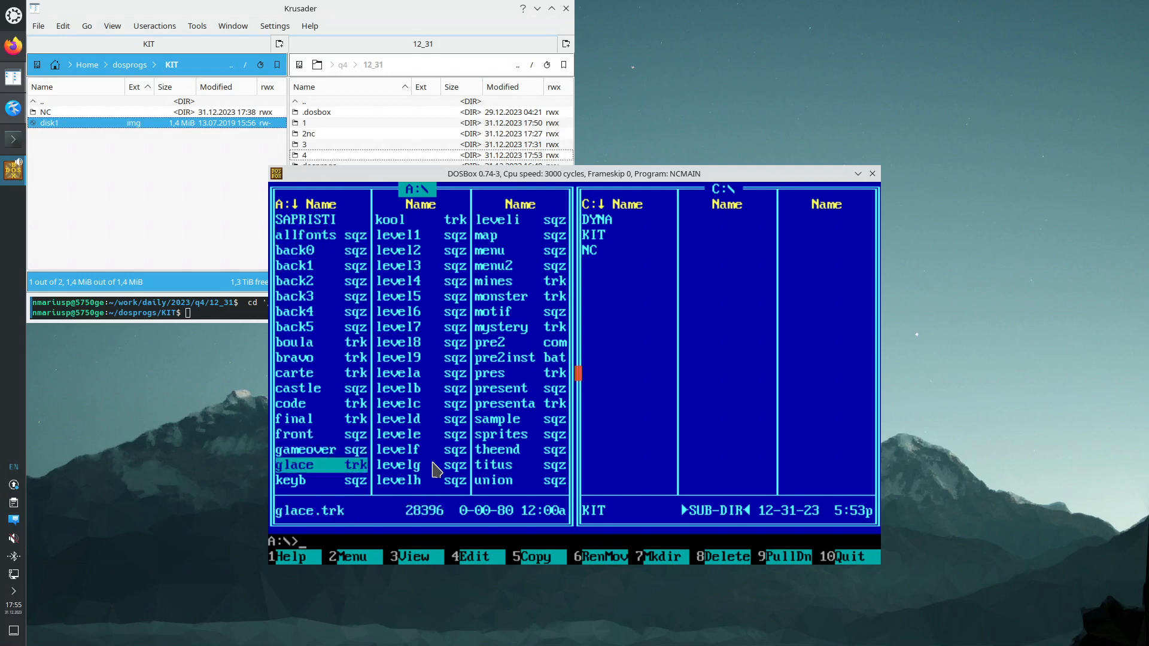
pyautogui.press('Right')
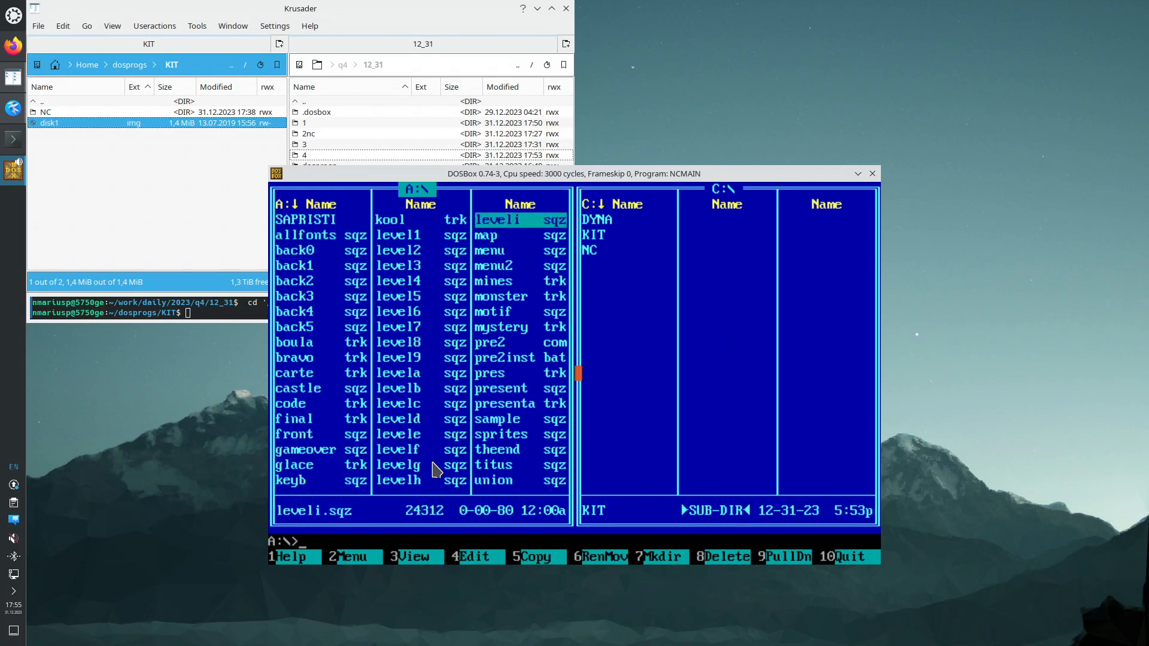
pyautogui.press('End')
pyautogui.press('Up')
pyautogui.press('Up')
pyautogui.press('Up')
pyautogui.press('Up')
pyautogui.press('Up')
pyautogui.press('Up')
pyautogui.press('Up')
pyautogui.press('Up')
pyautogui.press('Up')
pyautogui.press('Up')
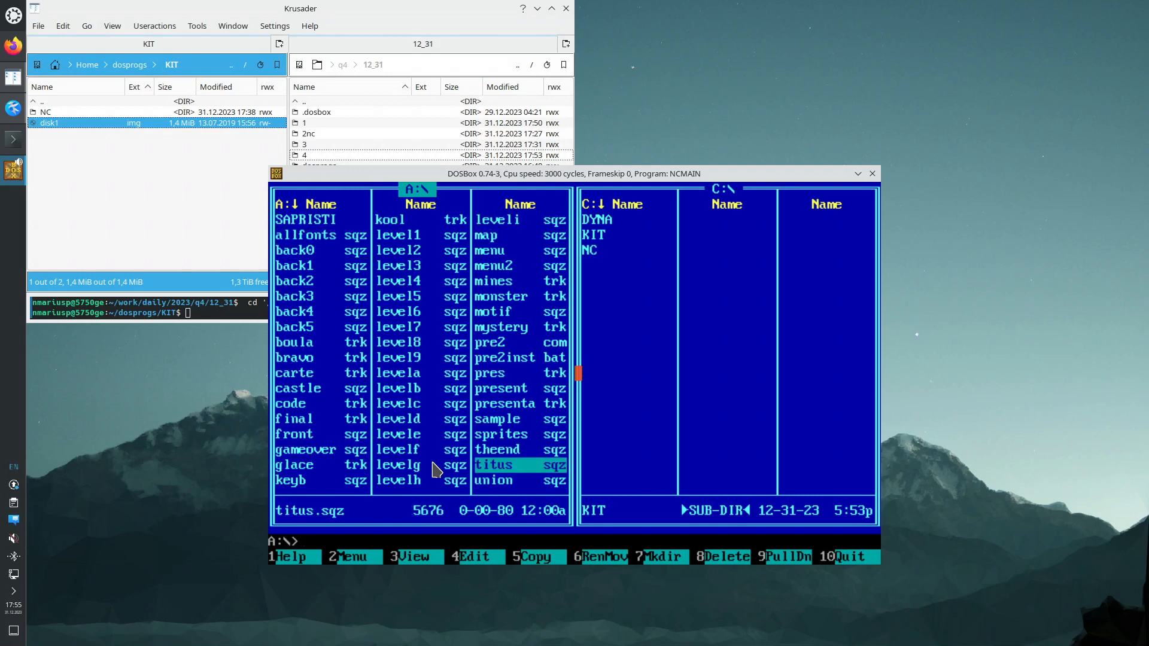
pyautogui.press('Down')
pyautogui.press('Down')
pyautogui.press('End')
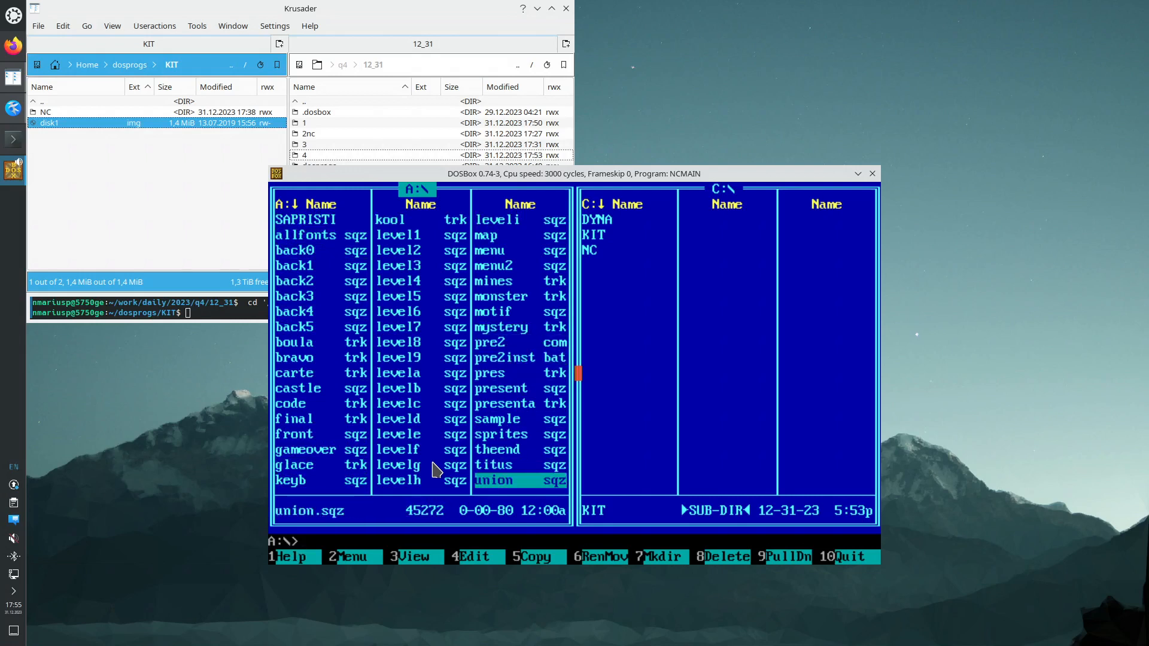
pyautogui.press('Left')
pyautogui.press('Home')
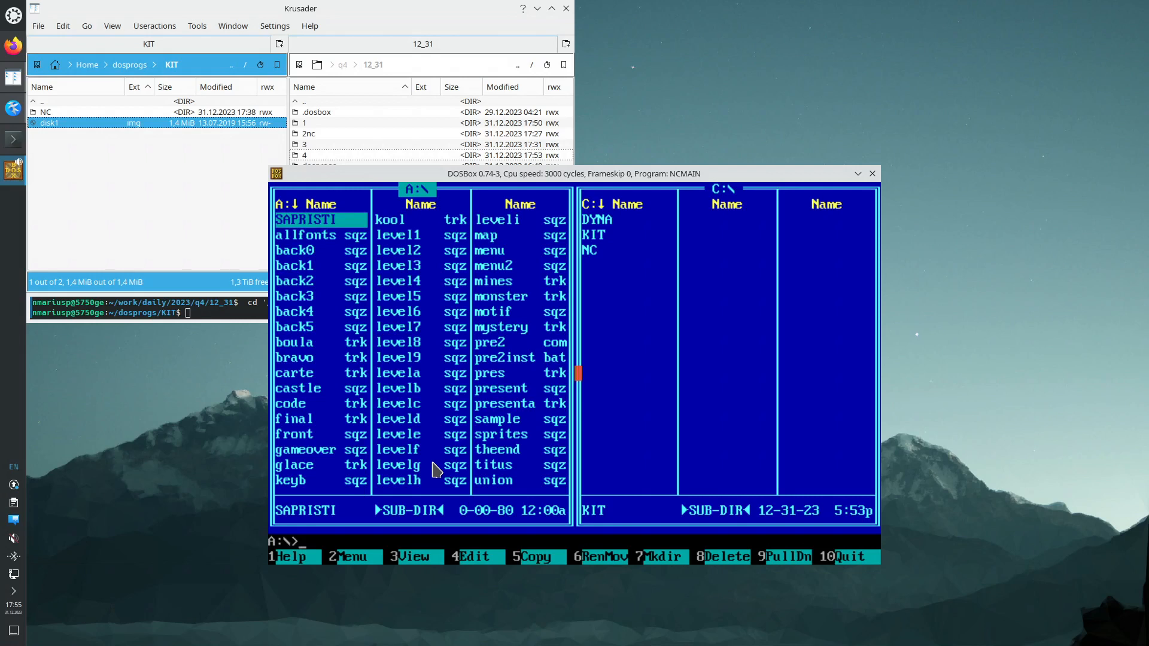
pyautogui.press('Right')
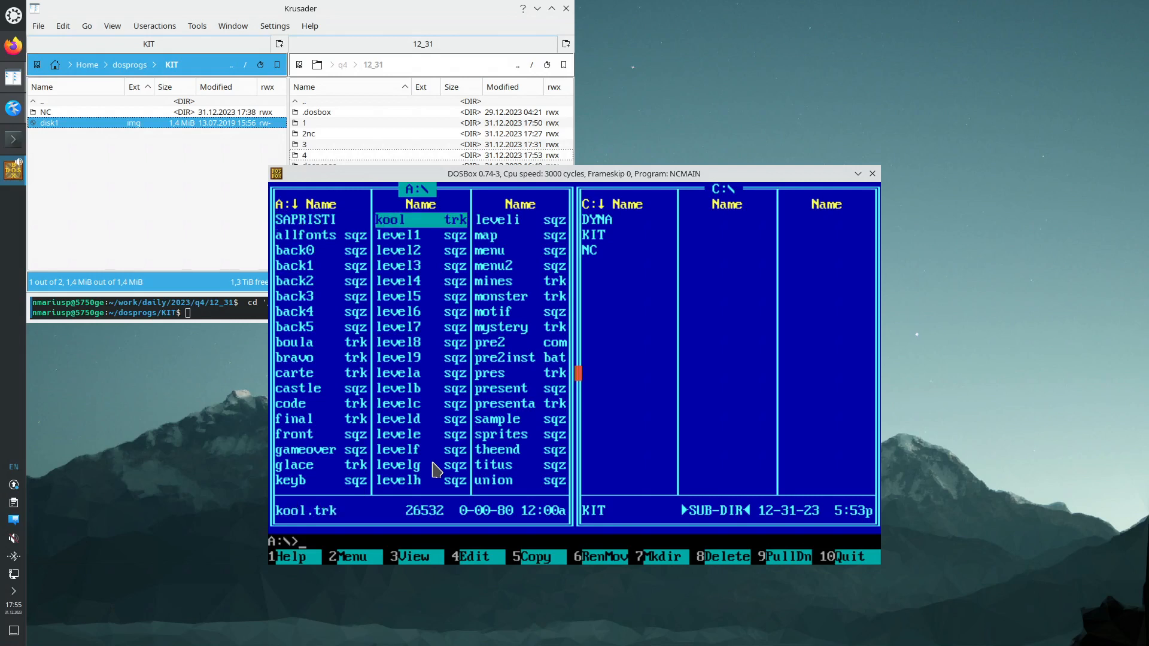
pyautogui.press('End')
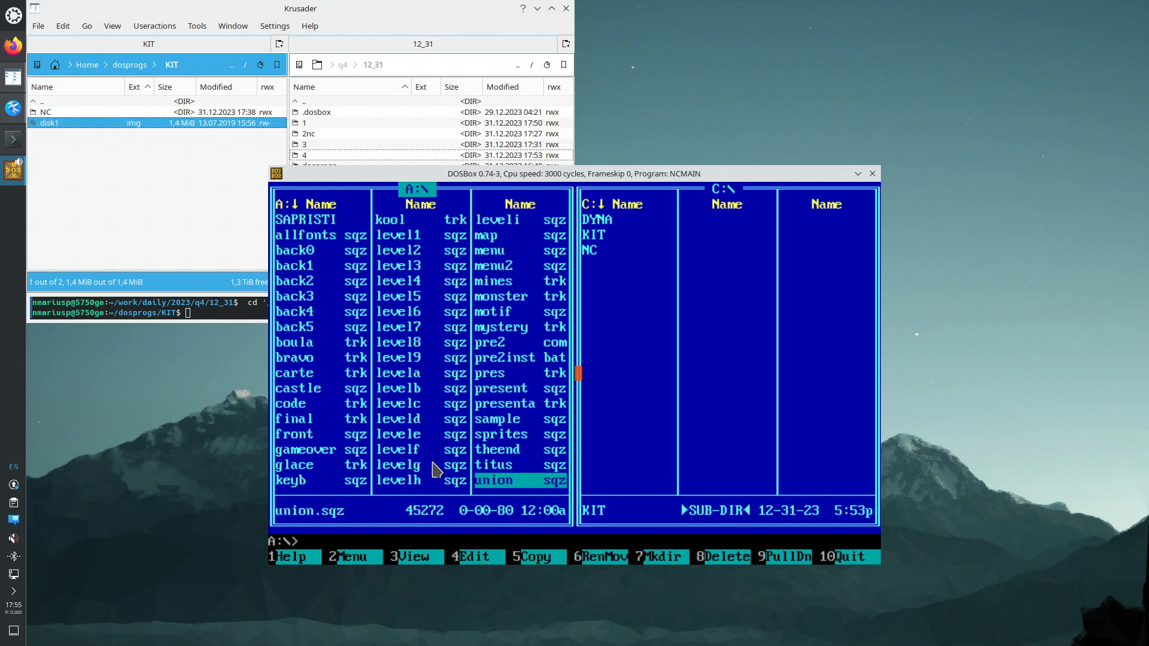
pyautogui.press('Left')
pyautogui.press('Home')
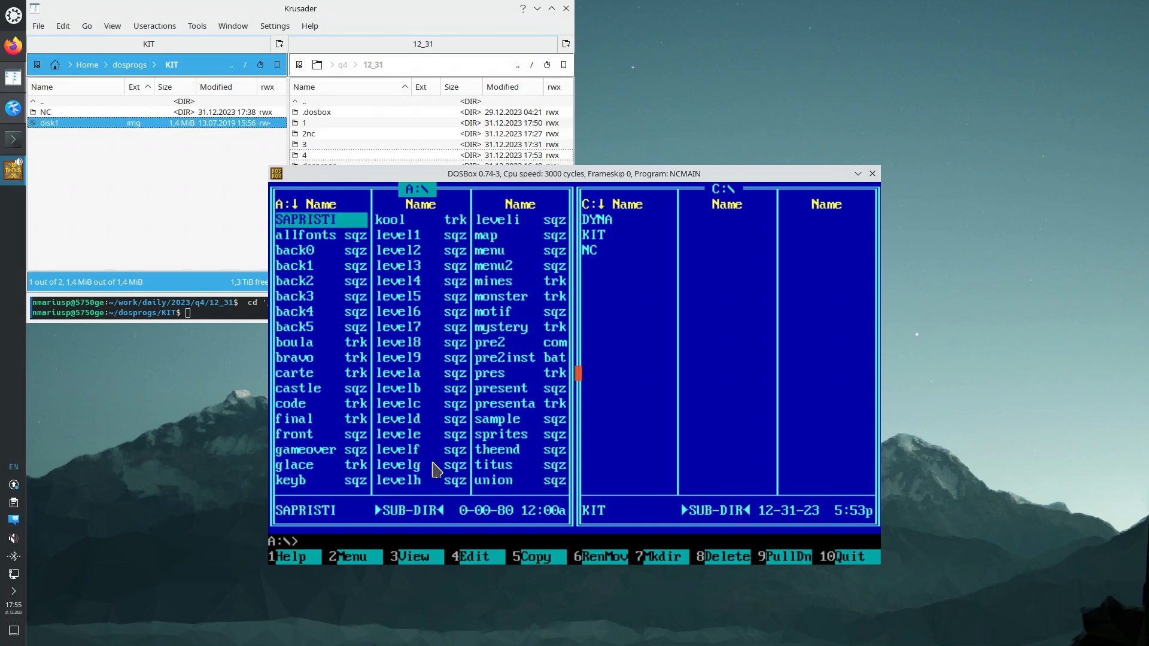
pyautogui.press('Return')
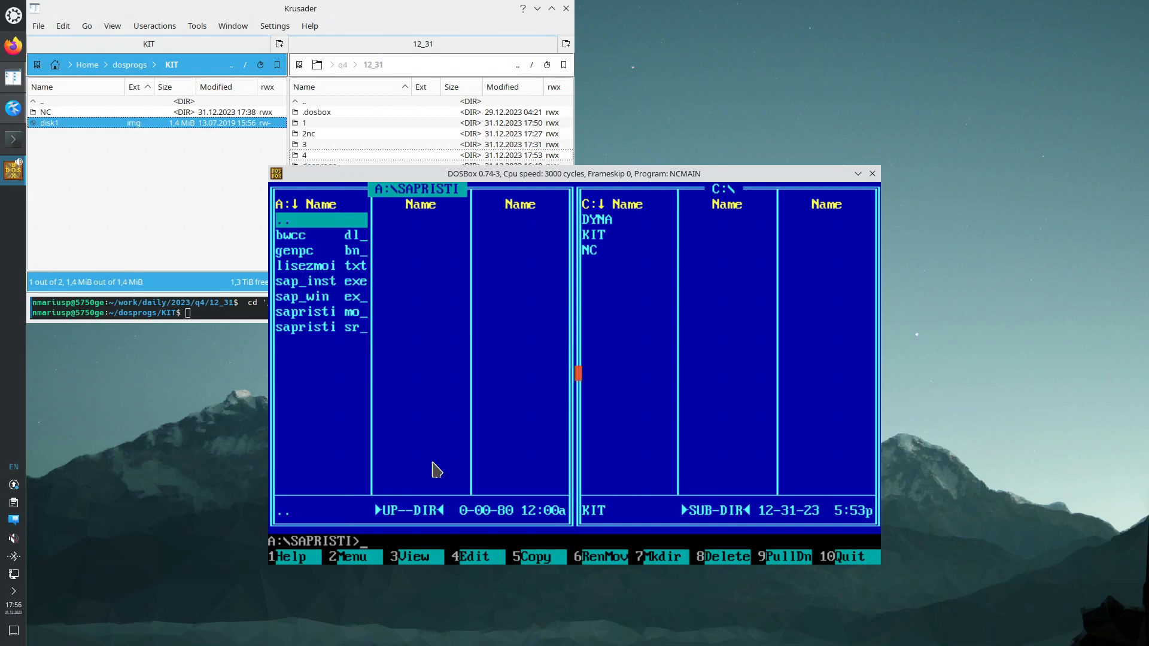
pyautogui.press('Return')
# Step: Run the installer pre2inst.bat from the root of drive A:
pyautogui.press('Right')
pyautogui.press('Right')
pyautogui.press('End')
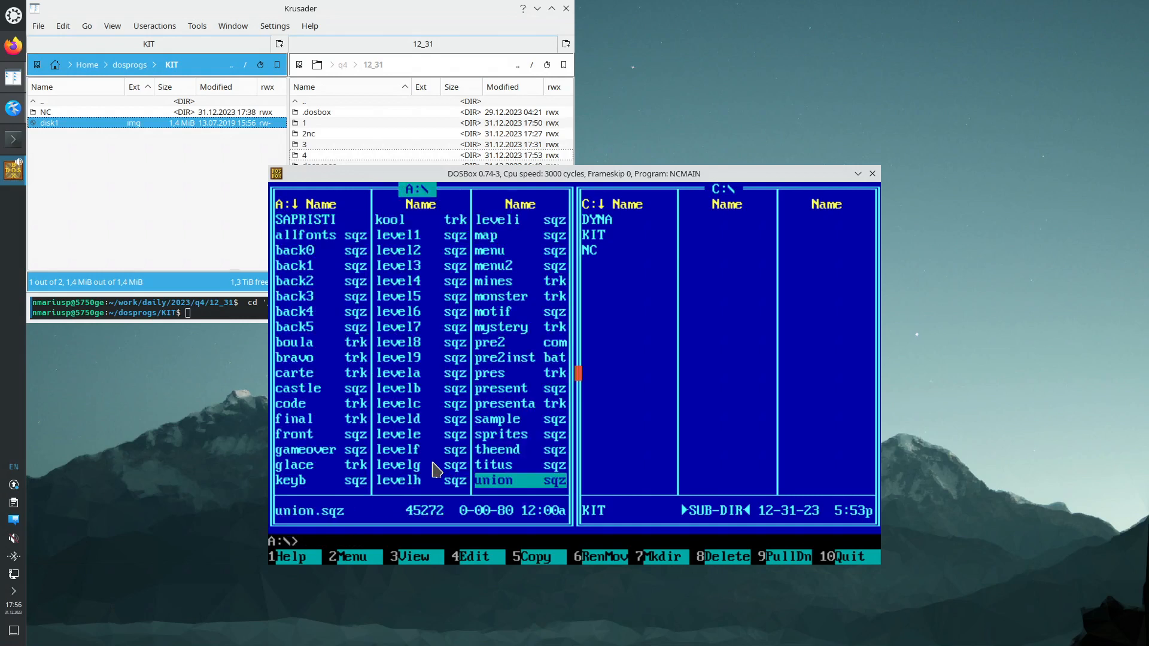
pyautogui.press('Up')
pyautogui.press('Up')
pyautogui.press('Up')
pyautogui.press('Up')
pyautogui.press('Up')
pyautogui.press('Up')
pyautogui.press('Up')
pyautogui.press('Up')
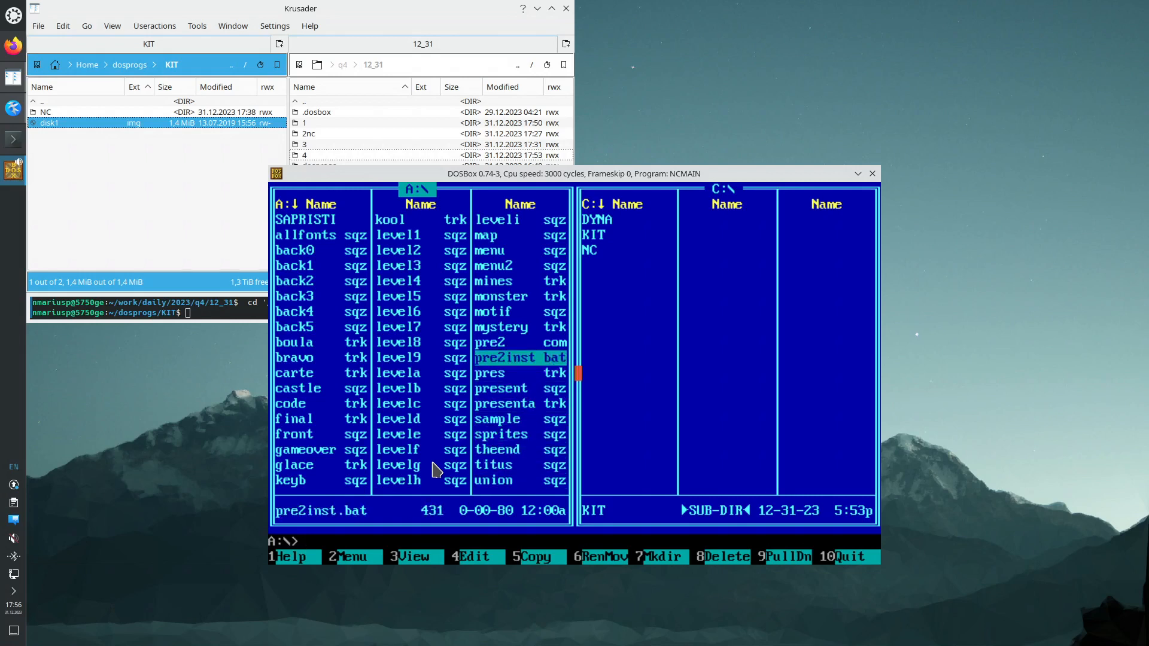
pyautogui.press('Up')
pyautogui.press('Down')
pyautogui.press('Return')
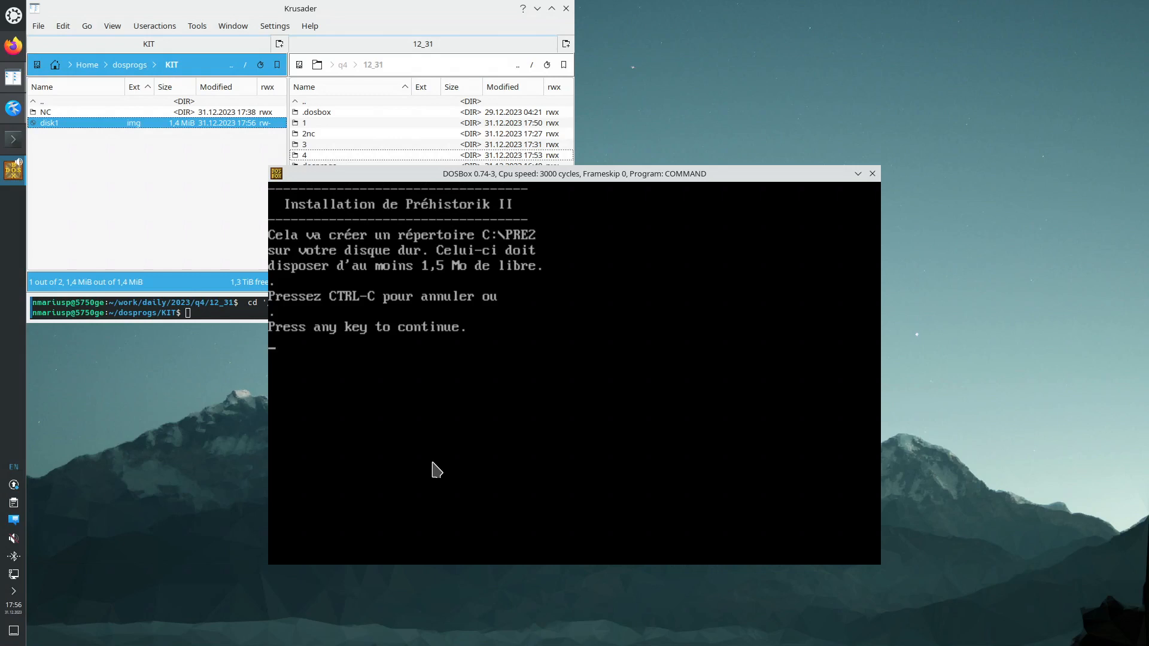
# Step: Proceed with the Préhistorik II installation and check the contents of C:\PRE2 in Norton Commander
pyautogui.press('Return')
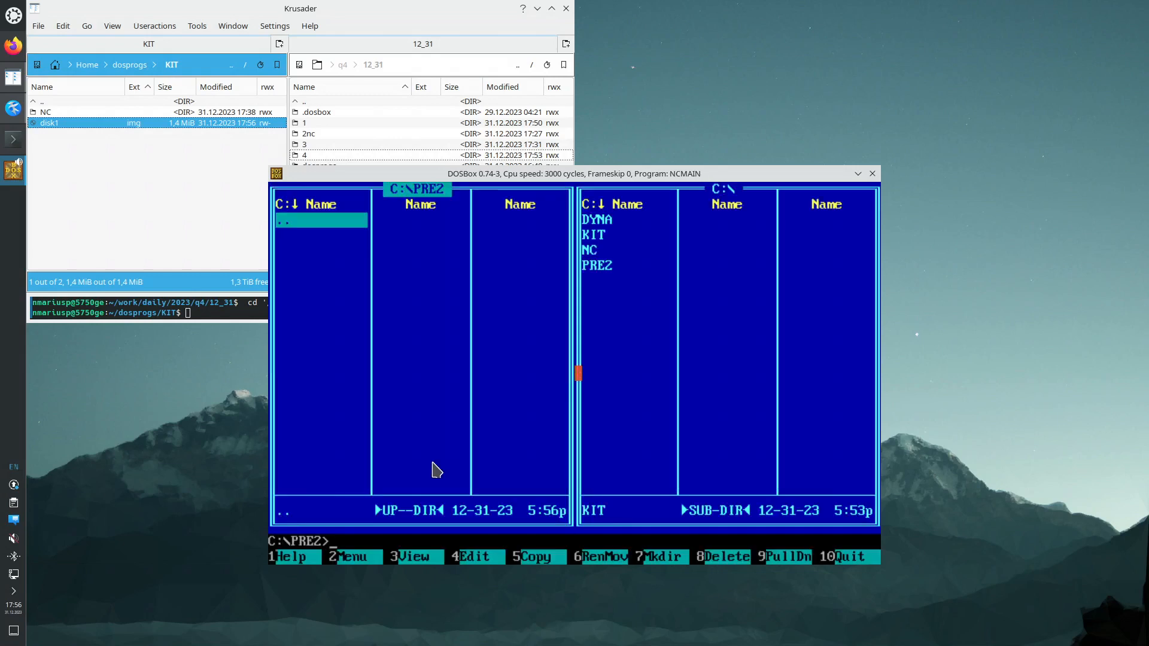
pyautogui.press('Return')
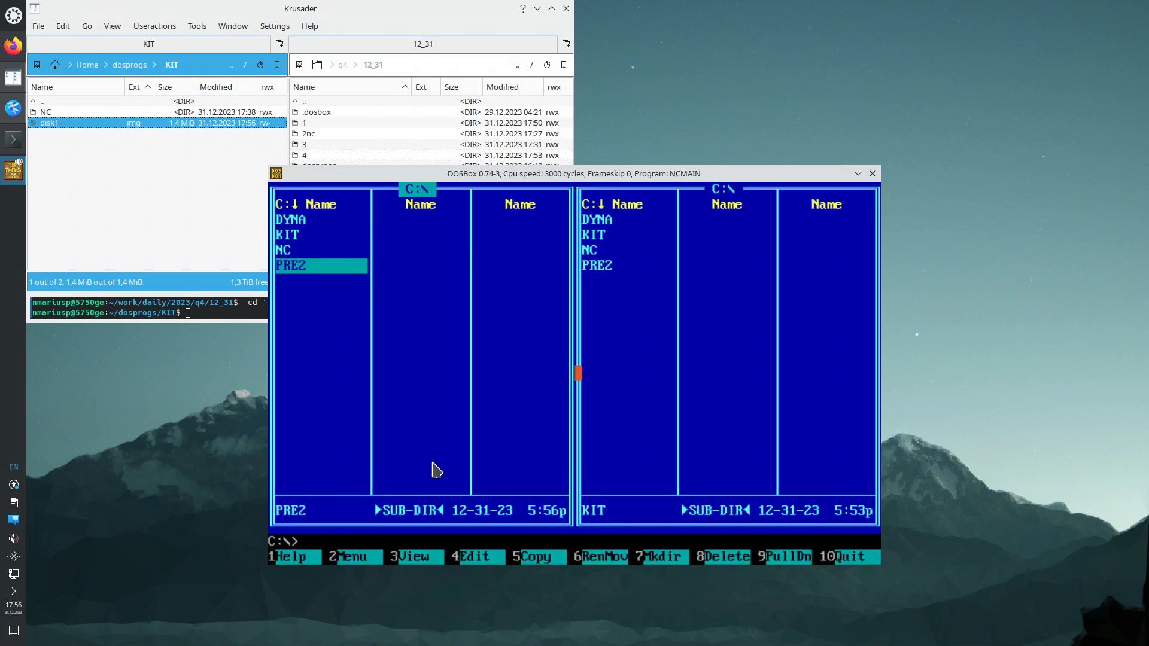
pyautogui.press('Return')
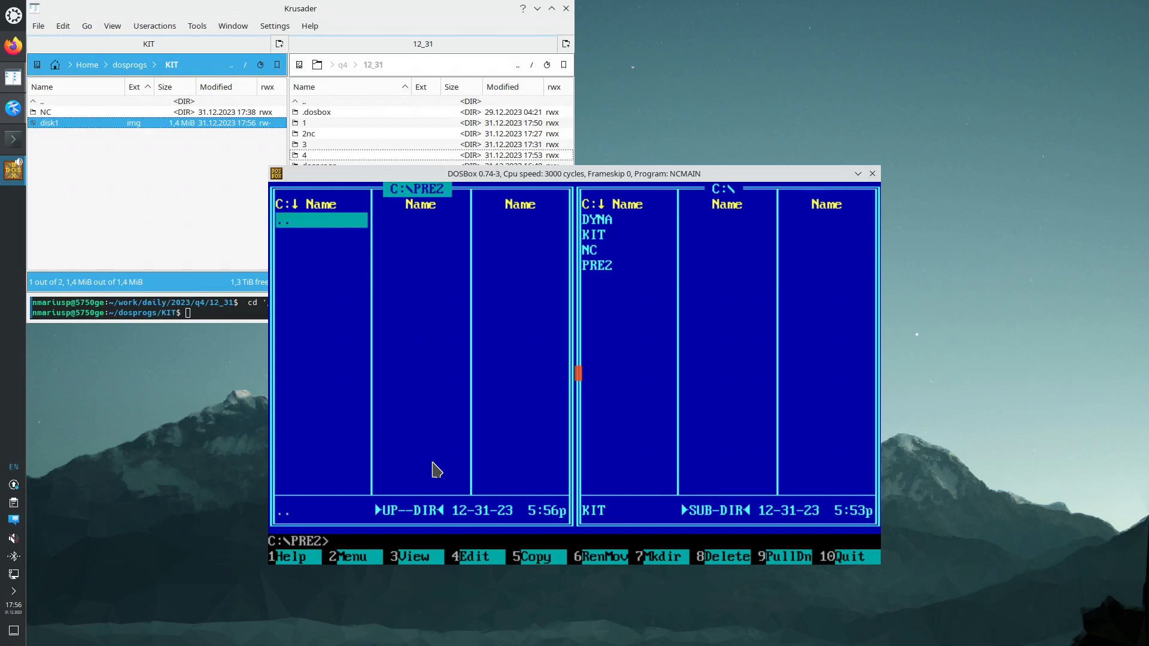
# Step: Stay in Norton Commander and view the installer's output behind the file panels
pyautogui.press('F10')
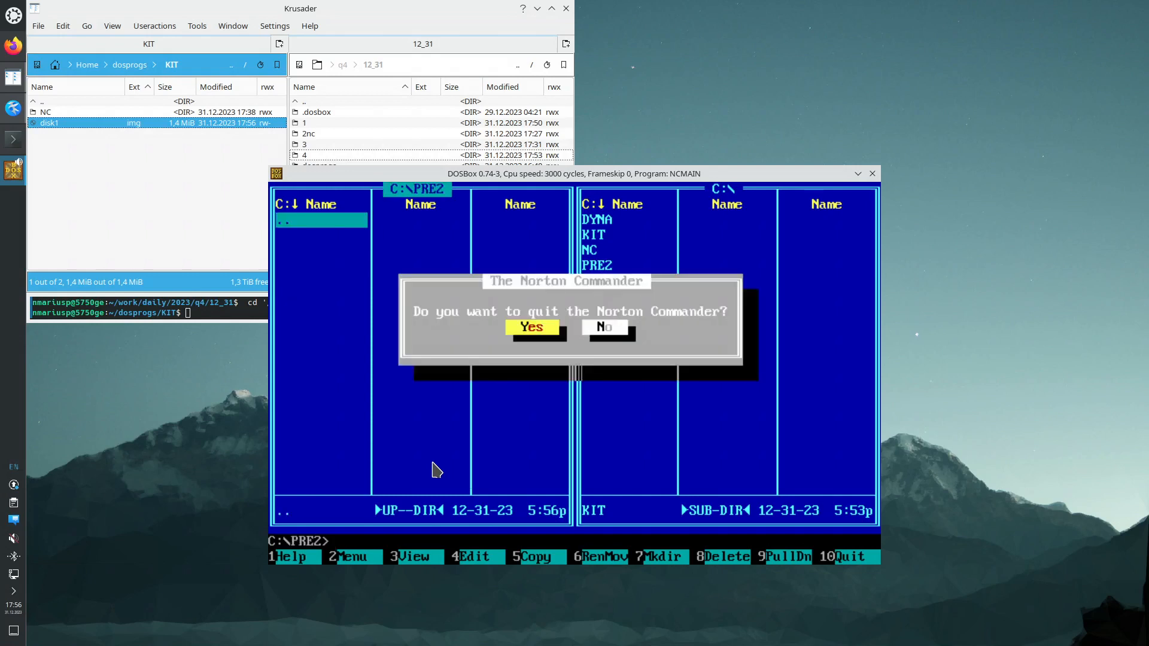
pyautogui.press('Escape')
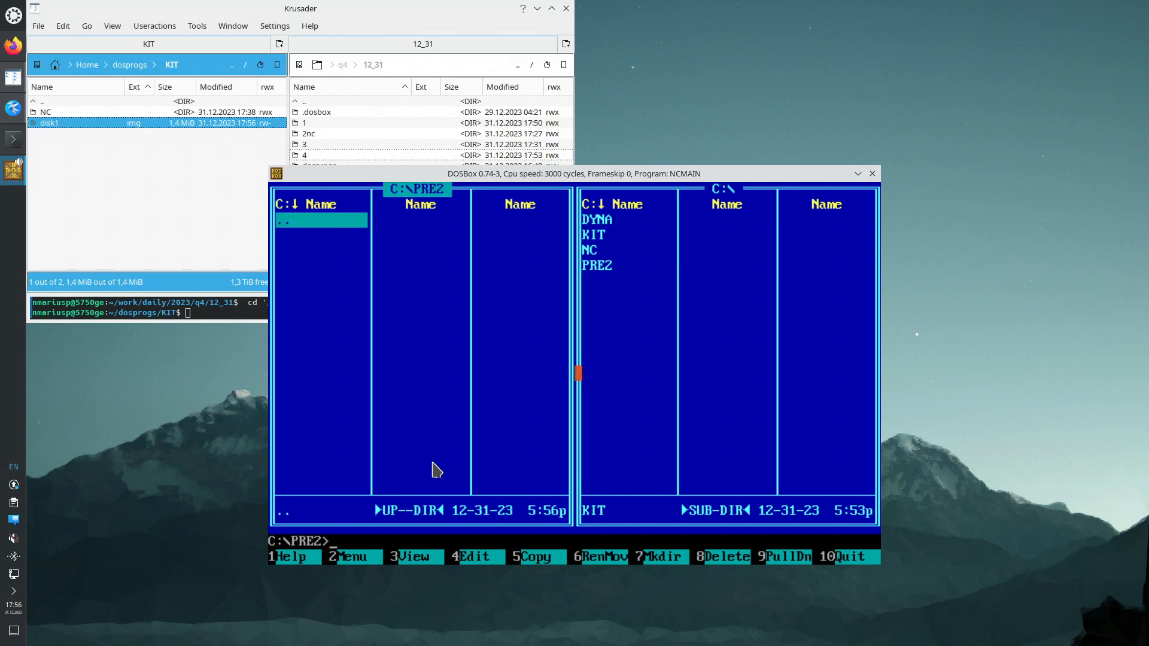
pyautogui.hotkey('ctrl', 'o')
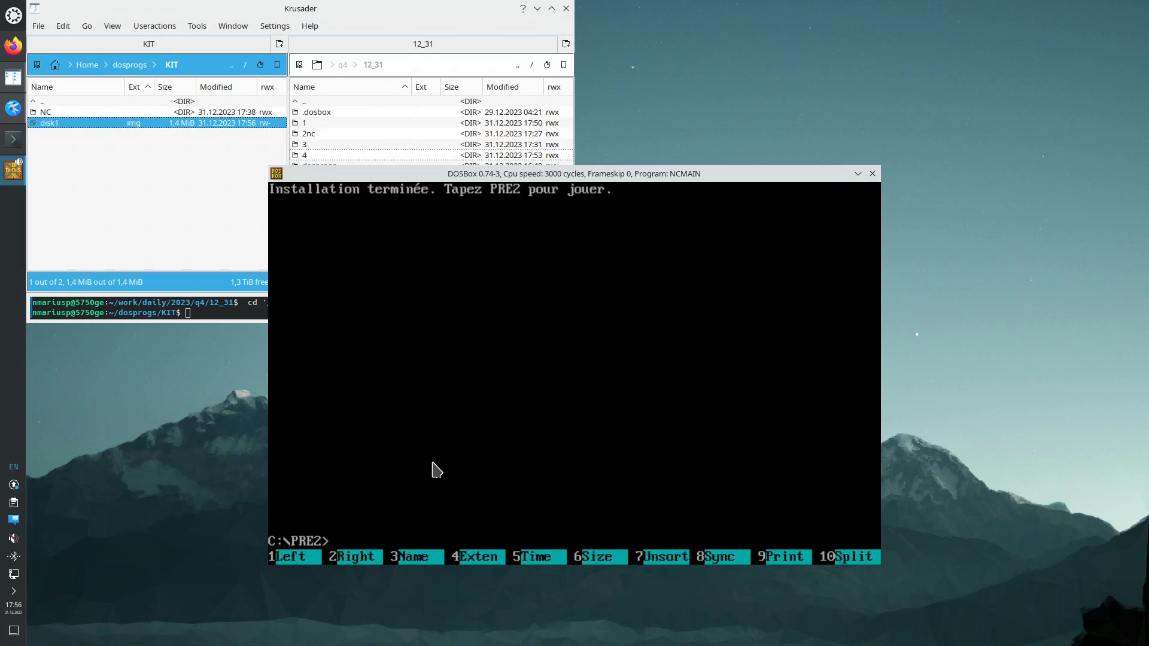
pyautogui.hotkey('ctrl', 'o')
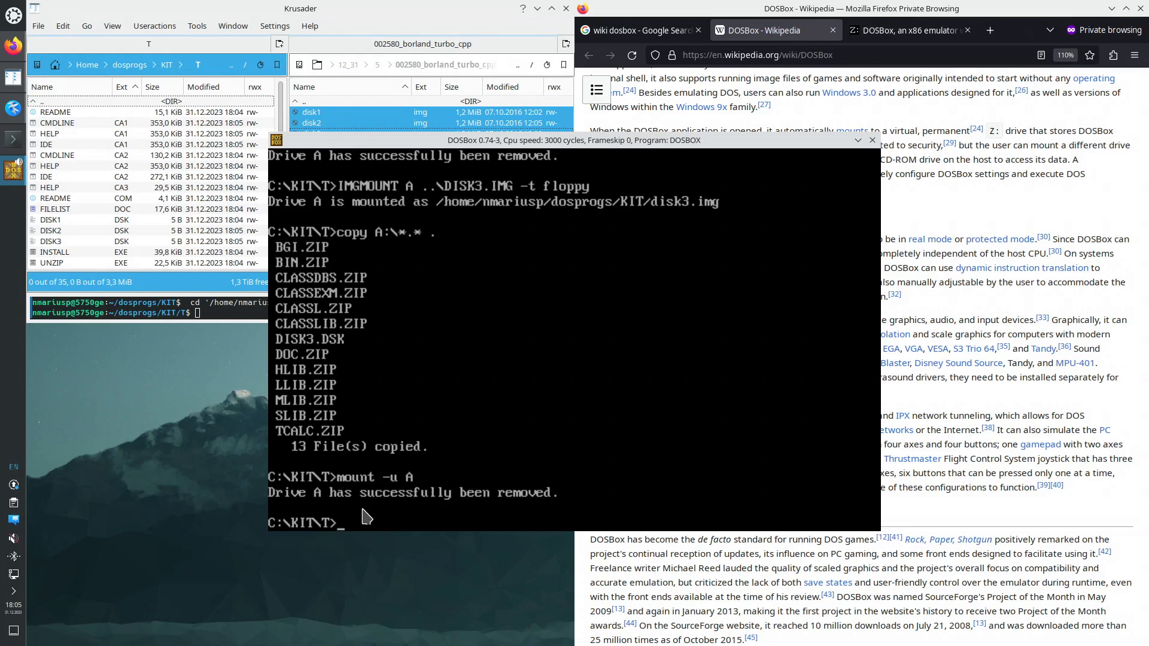
# Step: Run INSTALL.EXE from C:\KIT\T and continue past the Turbo C++ 3.0 welcome screen
pyautogui.write('I')
pyautogui.press('Tab')
pyautogui.press('Return')
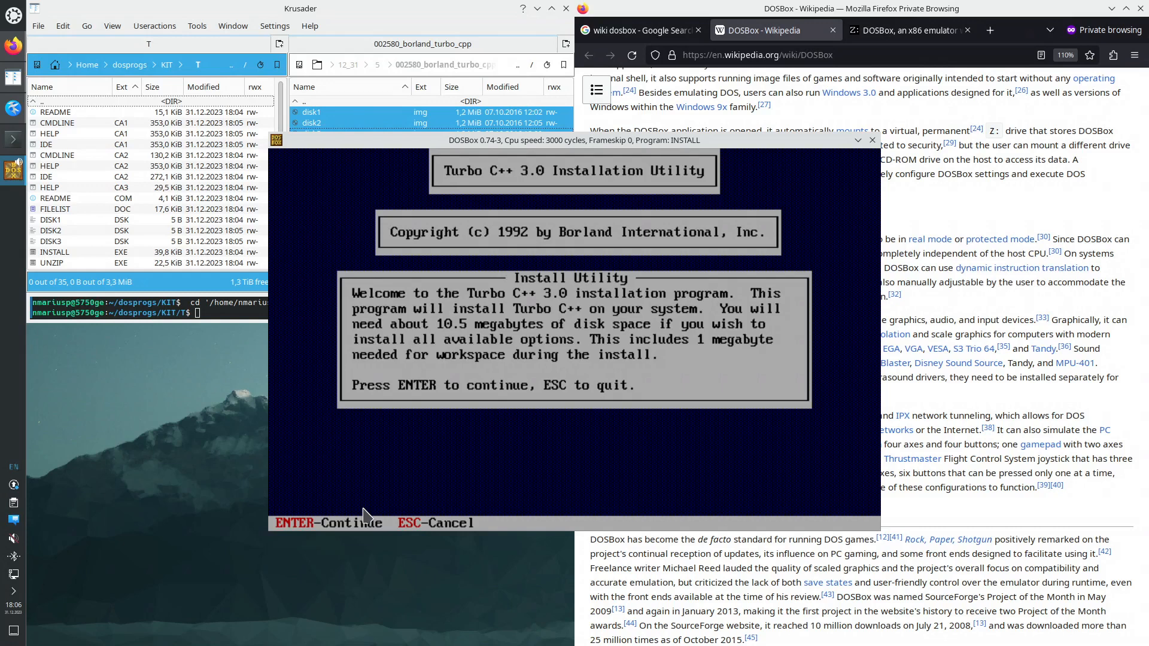
pyautogui.press('Return')
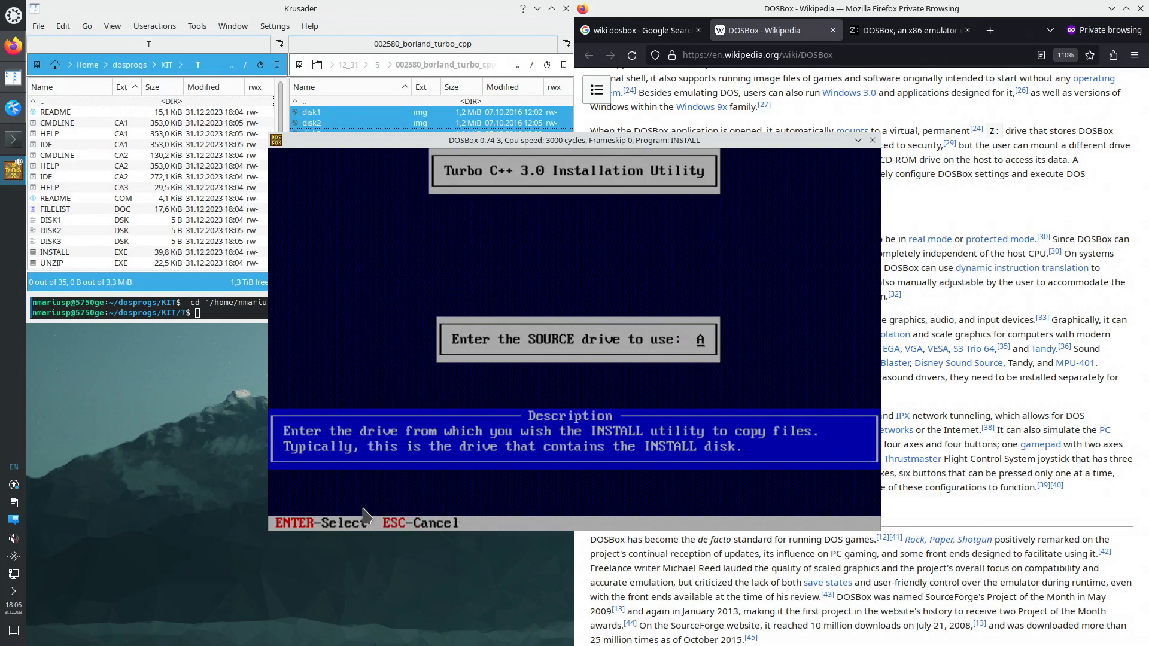
# Step: Set the installation source to drive C with the path \KIT\T
pyautogui.write('C')
pyautogui.press('Return')
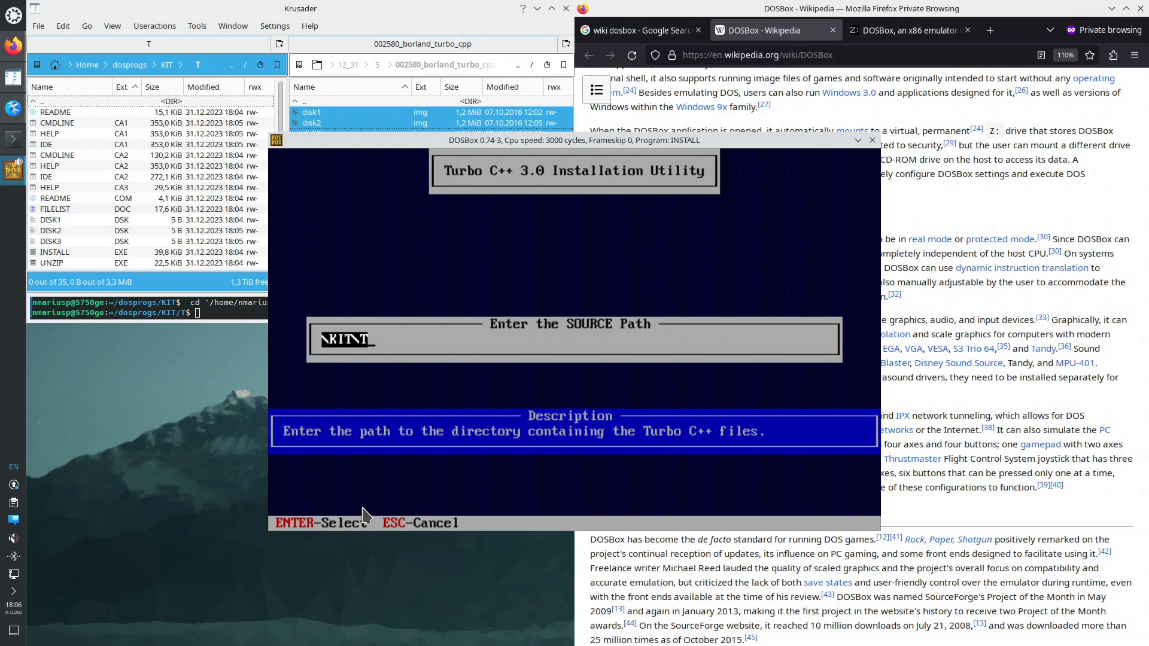
pyautogui.press('Return')
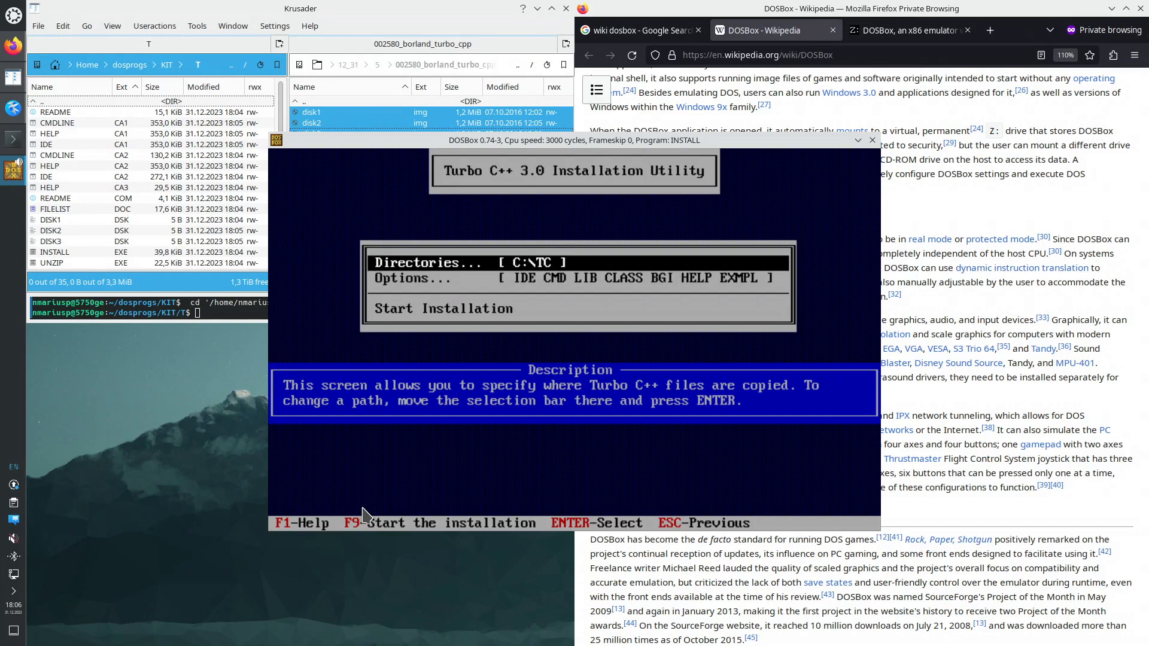
# Step: Start the Turbo C++ installation into C:\TC with all the default options and switch DOSBox to full screen
pyautogui.press('Down')
pyautogui.press('Down')
pyautogui.press('Up')
pyautogui.press('Up')
pyautogui.press('Down')
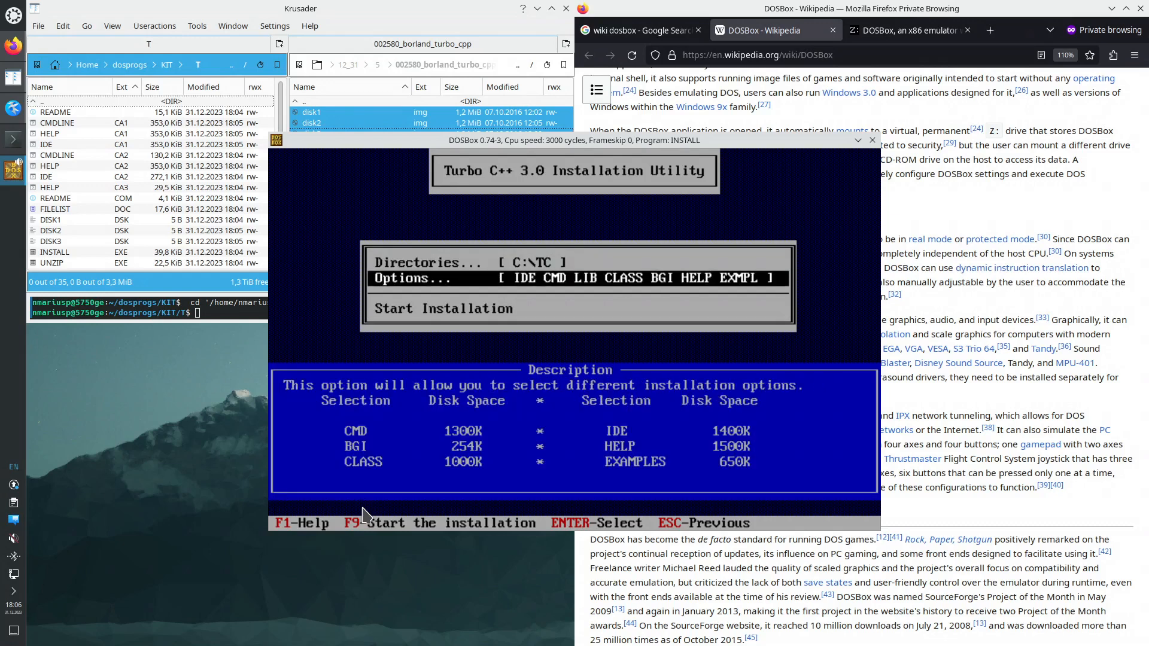
pyautogui.press('Down')
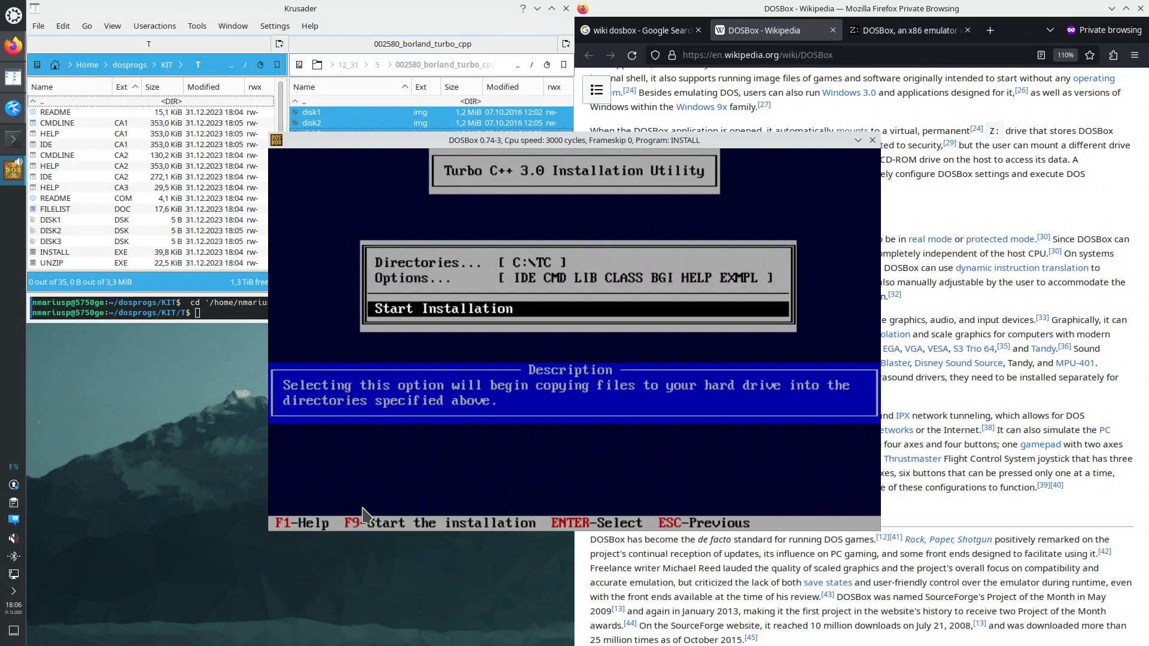
pyautogui.press('Return')
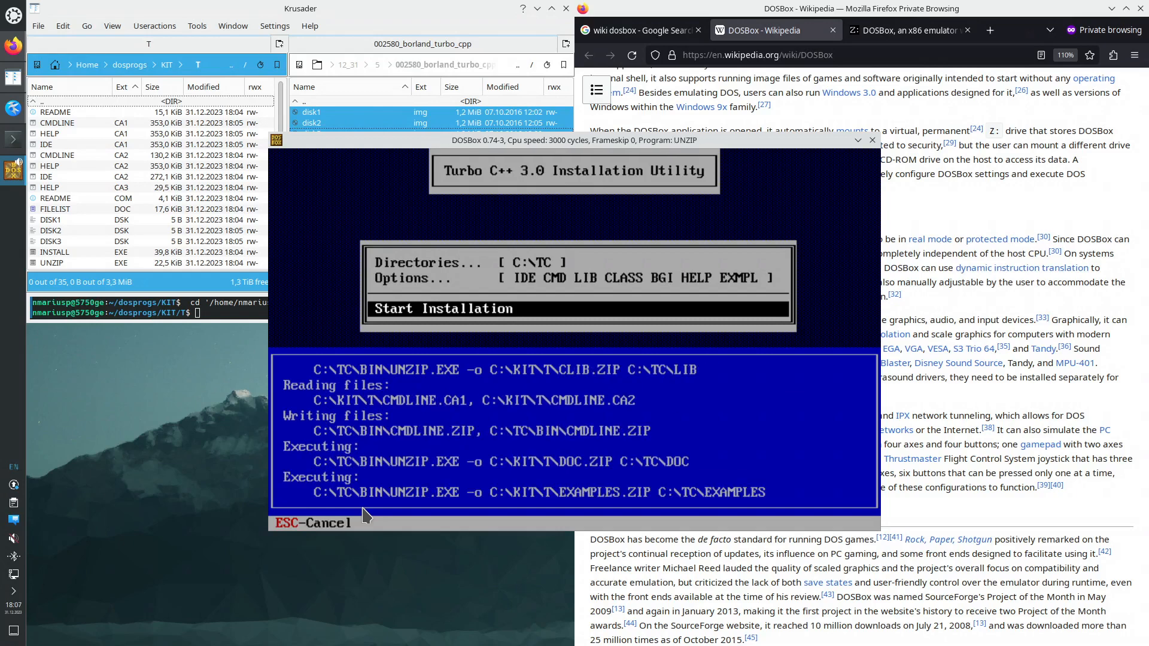
pyautogui.hotkey('alt', 'Return')
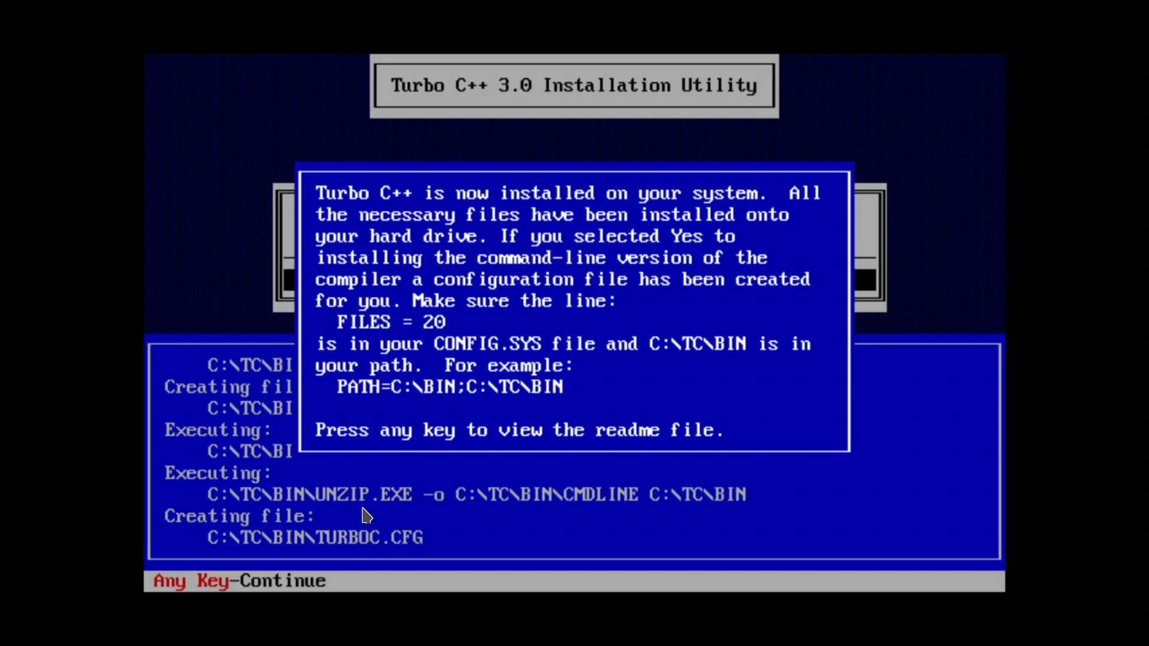
# Step: Read the Turbo C++ README's table of contents and How to Get Help section, and exit the viewer
pyautogui.press('Return')
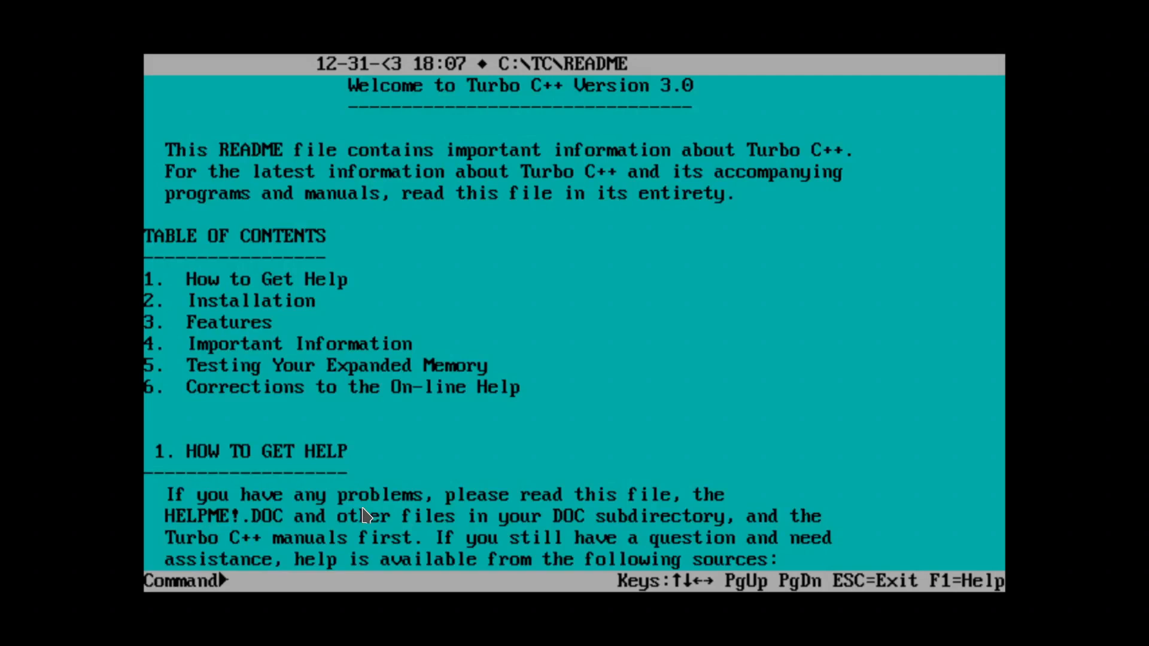
pyautogui.press('Down')
pyautogui.press('Down')
pyautogui.press('Down')
pyautogui.press('Right')
pyautogui.press('Right')
pyautogui.press('Right')
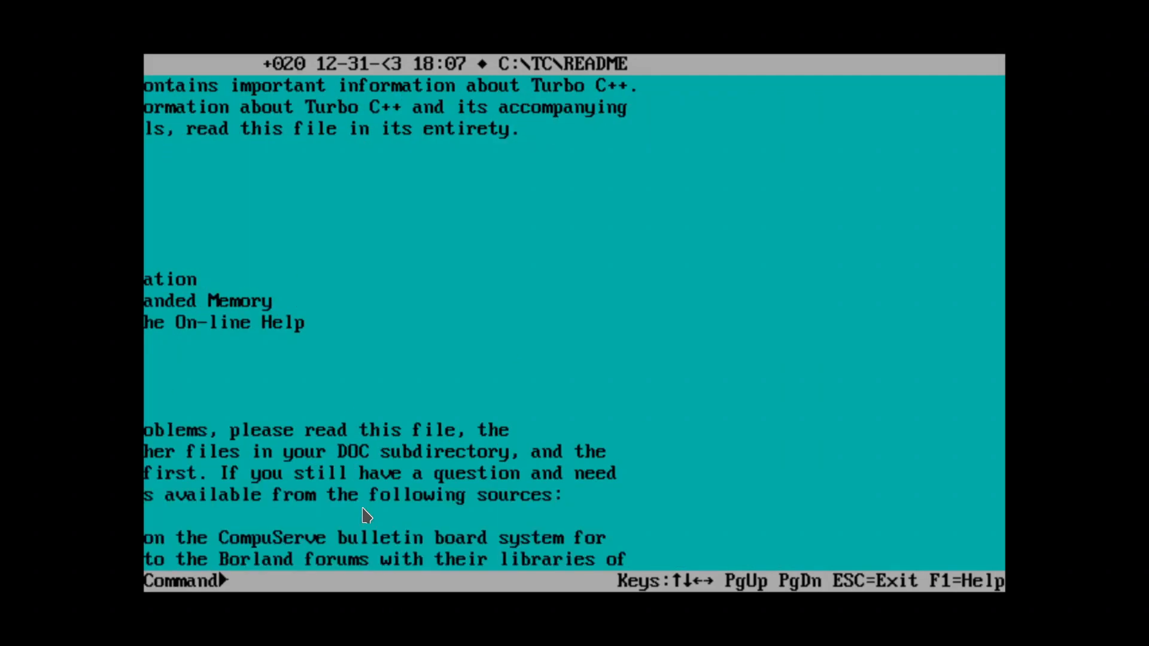
pyautogui.press('Left')
pyautogui.press('Left')
pyautogui.press('Left')
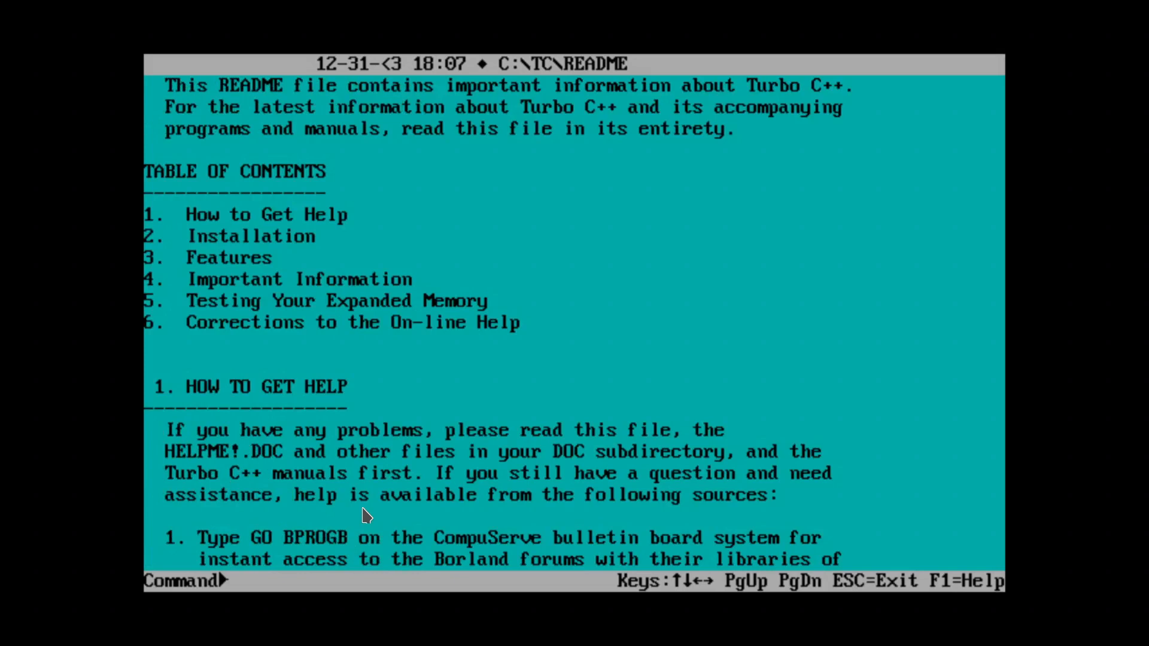
pyautogui.press('Down')
pyautogui.press('Down')
pyautogui.press('Down')
pyautogui.press('Down')
pyautogui.press('Down')
pyautogui.press('Down')
pyautogui.press('Down')
pyautogui.press('Down')
pyautogui.press('Down')
pyautogui.press('Down')
pyautogui.press('Down')
pyautogui.press('Down')
pyautogui.press('Down')
pyautogui.press('Down')
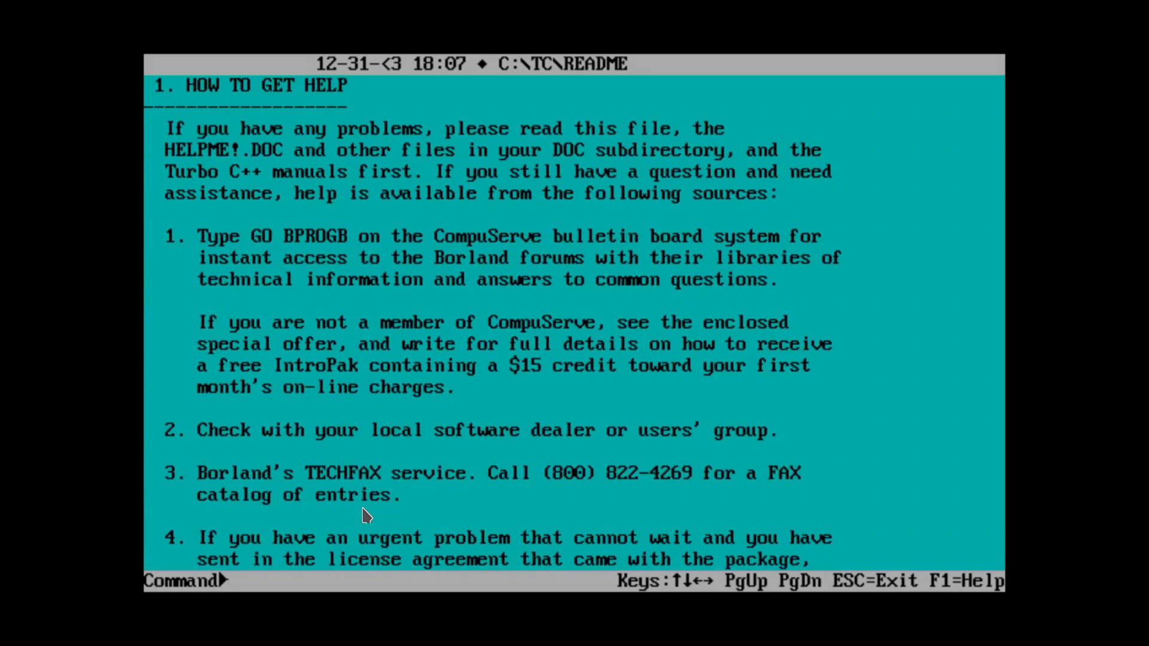
pyautogui.press('Down')
pyautogui.press('Down')
pyautogui.press('Down')
pyautogui.press('Down')
pyautogui.press('Down')
pyautogui.press('Down')
pyautogui.press('Down')
pyautogui.press('Down')
pyautogui.press('Down')
pyautogui.press('Down')
pyautogui.press('Down')
pyautogui.press('Down')
pyautogui.press('Down')
pyautogui.press('Down')
pyautogui.press('Down')
pyautogui.press('Down')
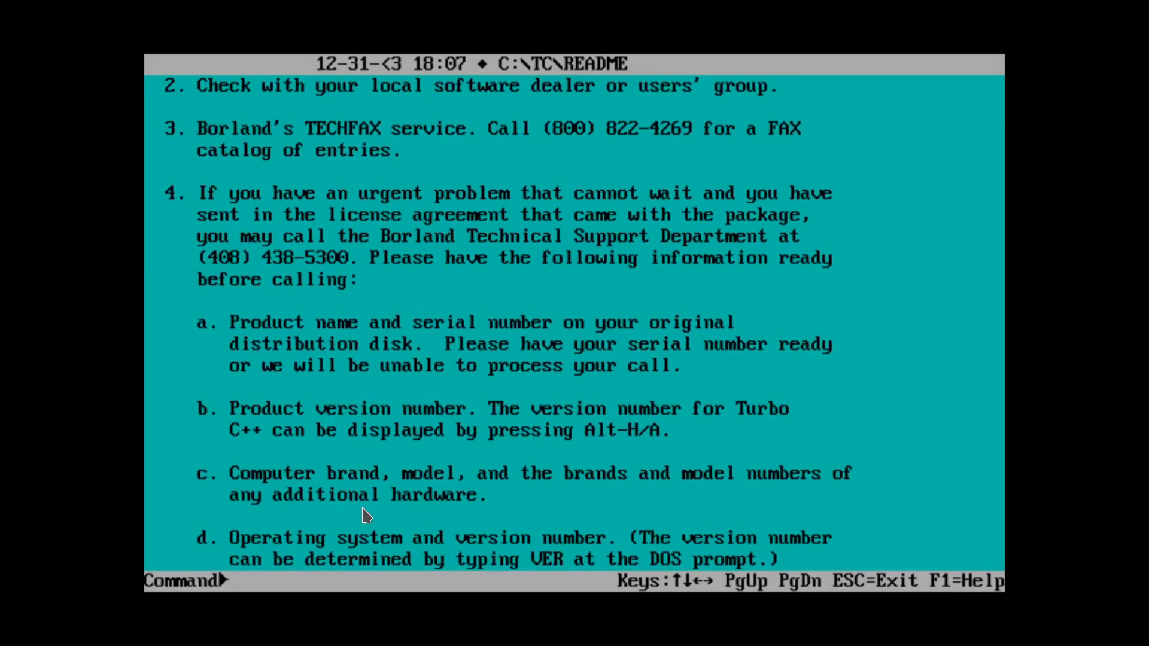
pyautogui.press('Escape')
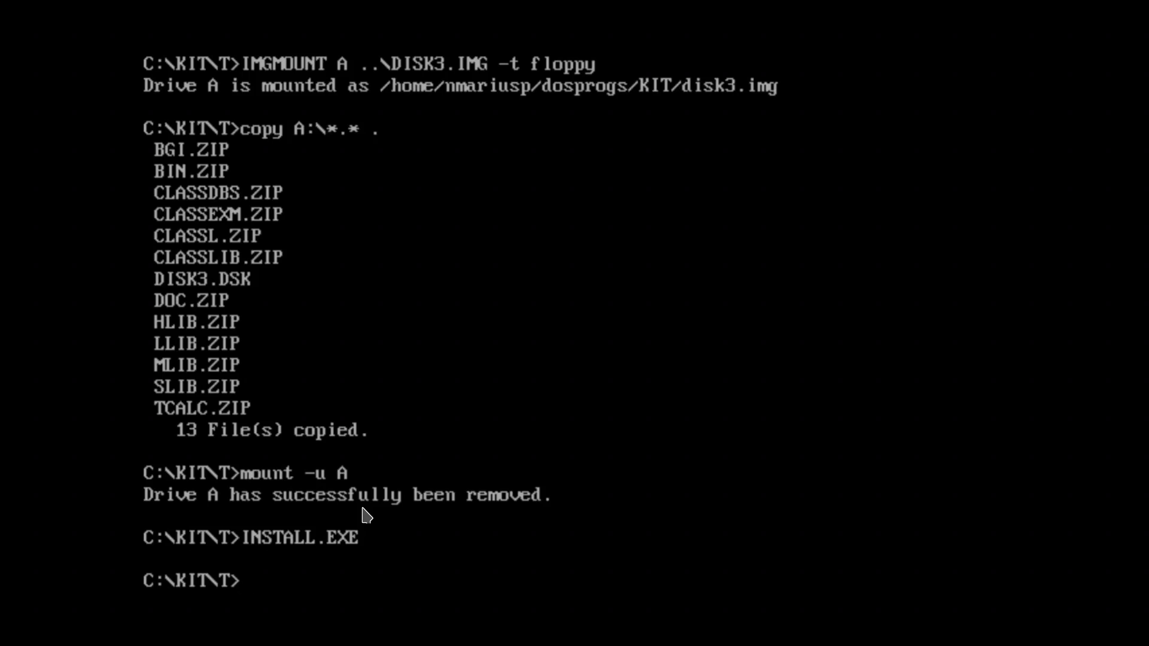
# Step: Start Norton Commander with C:\nc\nc and open the C:\TC directory
pyautogui.write('C:\\nc\\nc')
pyautogui.press('Return')
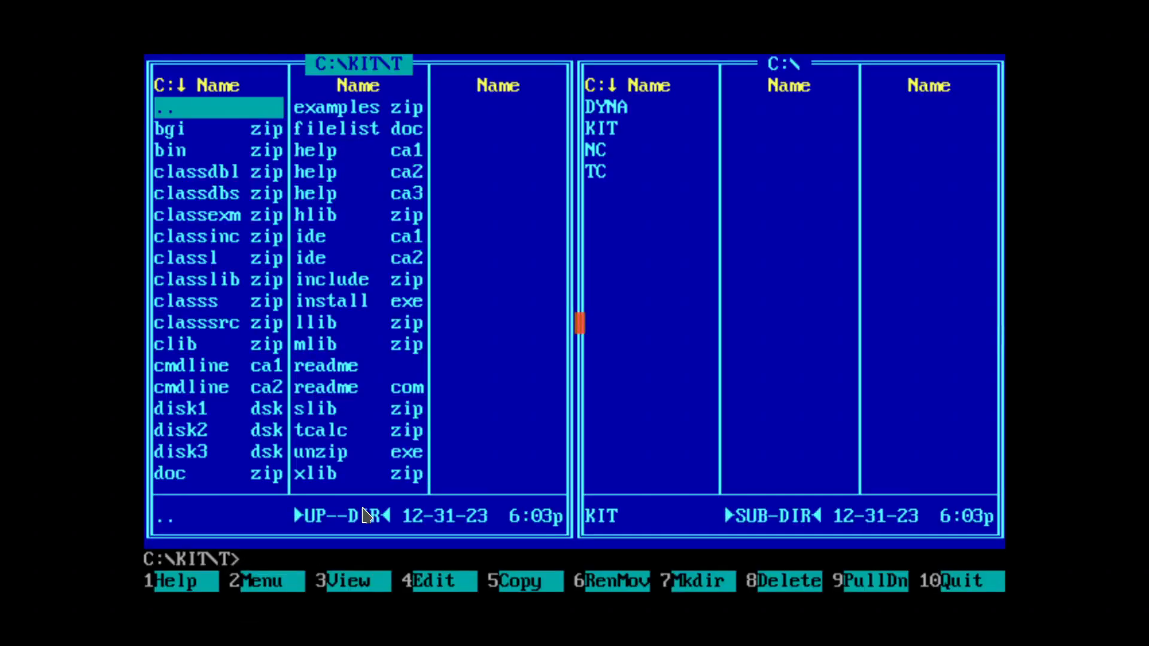
pyautogui.press('Return')
pyautogui.press('Up')
pyautogui.press('Up')
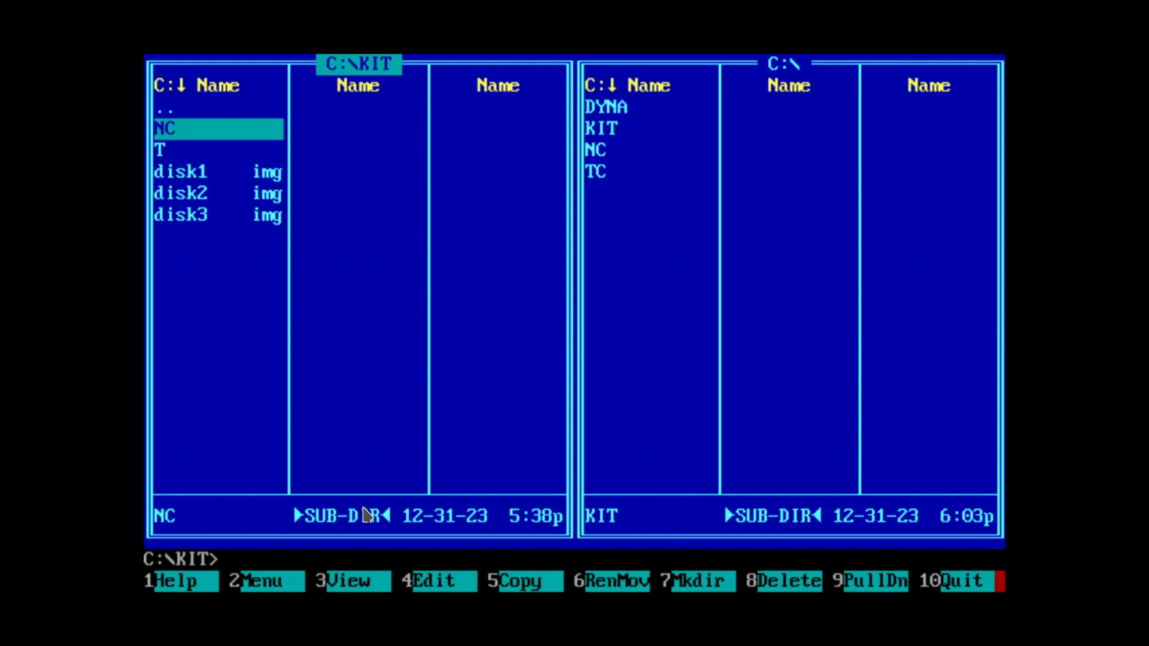
pyautogui.press('Return')
pyautogui.press('Down')
pyautogui.press('Down')
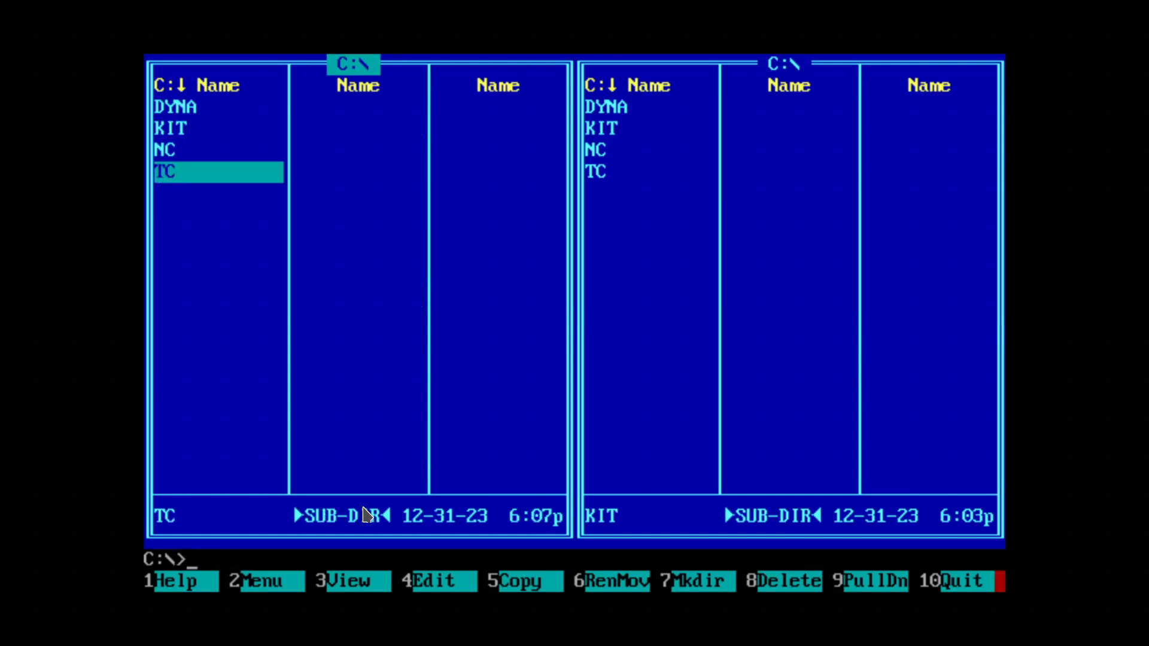
pyautogui.press('Return')
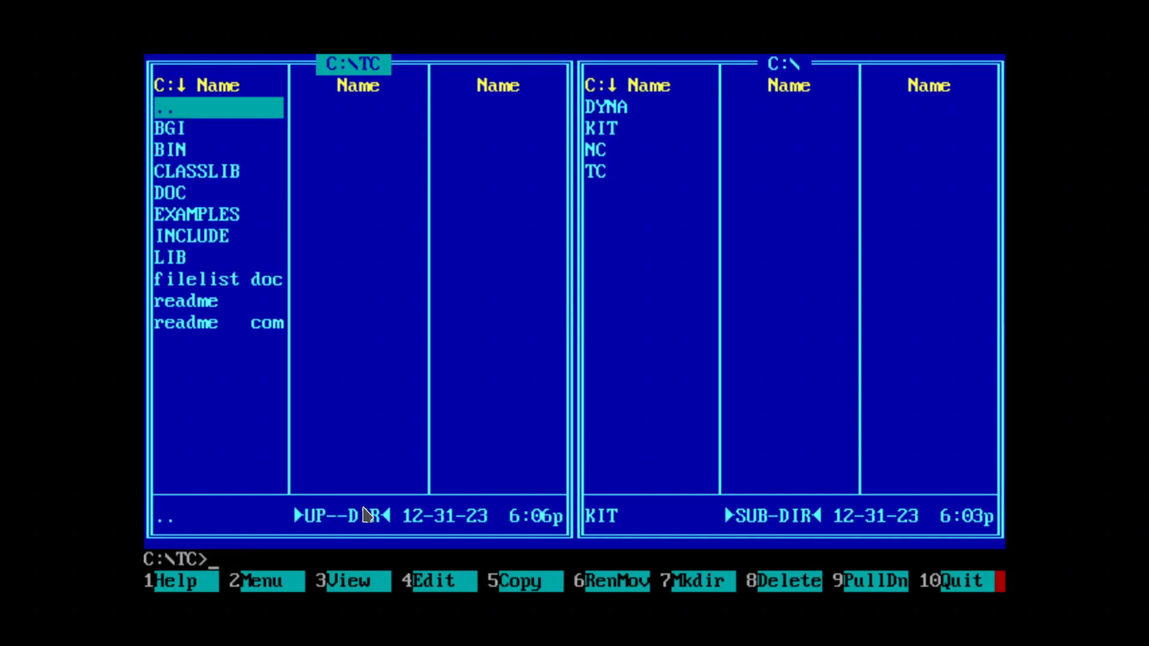
# Step: Launch tc.exe from the BIN directory of C:\TC and dismiss the Turbo C++ About dialog
pyautogui.press('Down')
pyautogui.press('Down')
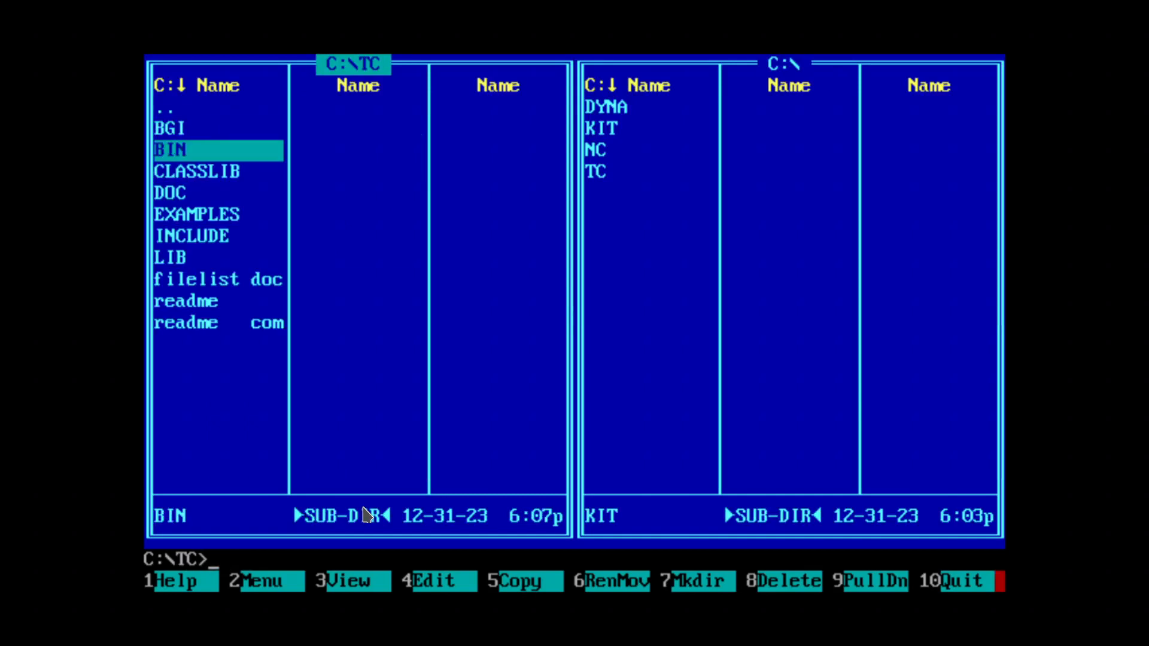
pyautogui.press('Return')
pyautogui.press('Right')
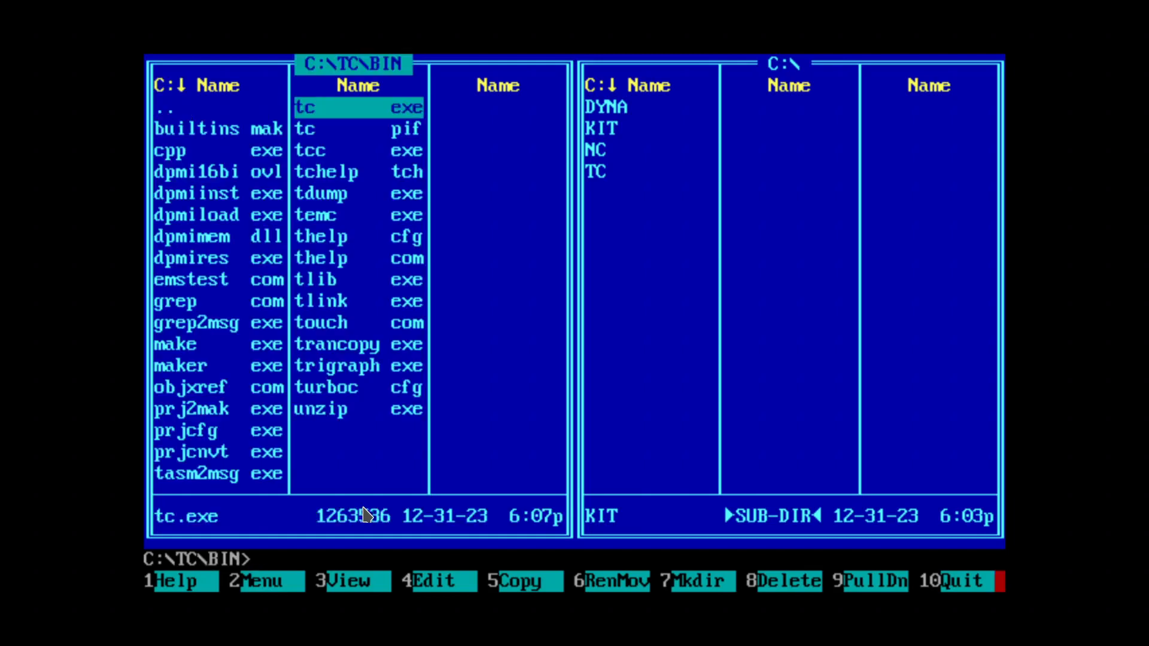
pyautogui.press('Return')
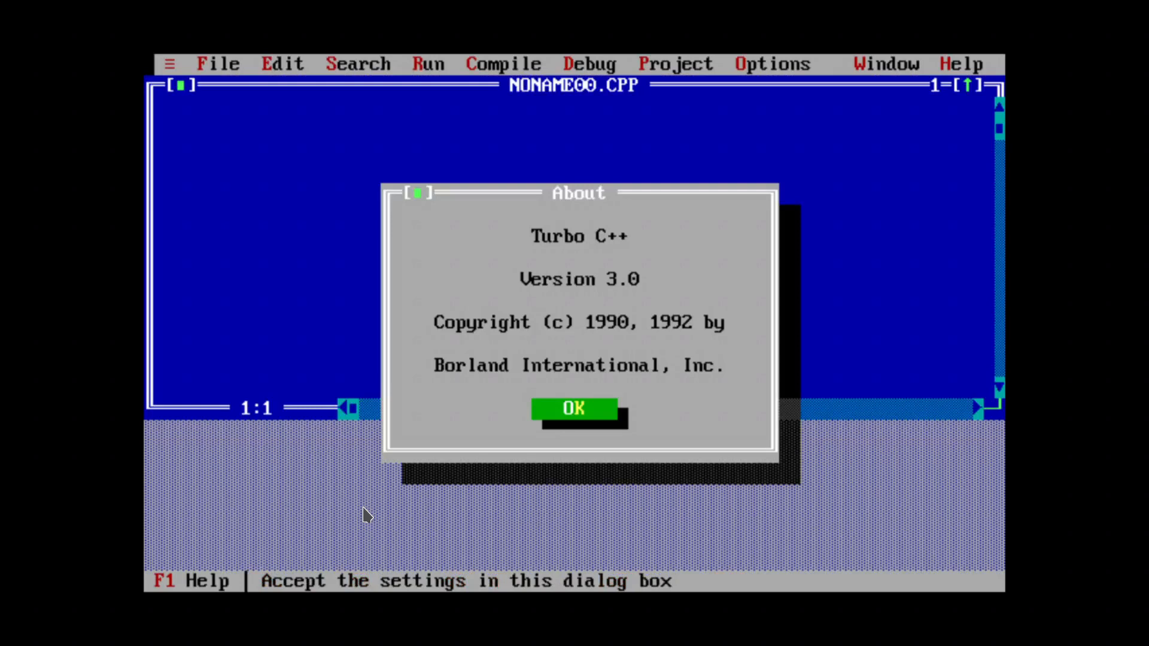
pyautogui.press('Return')
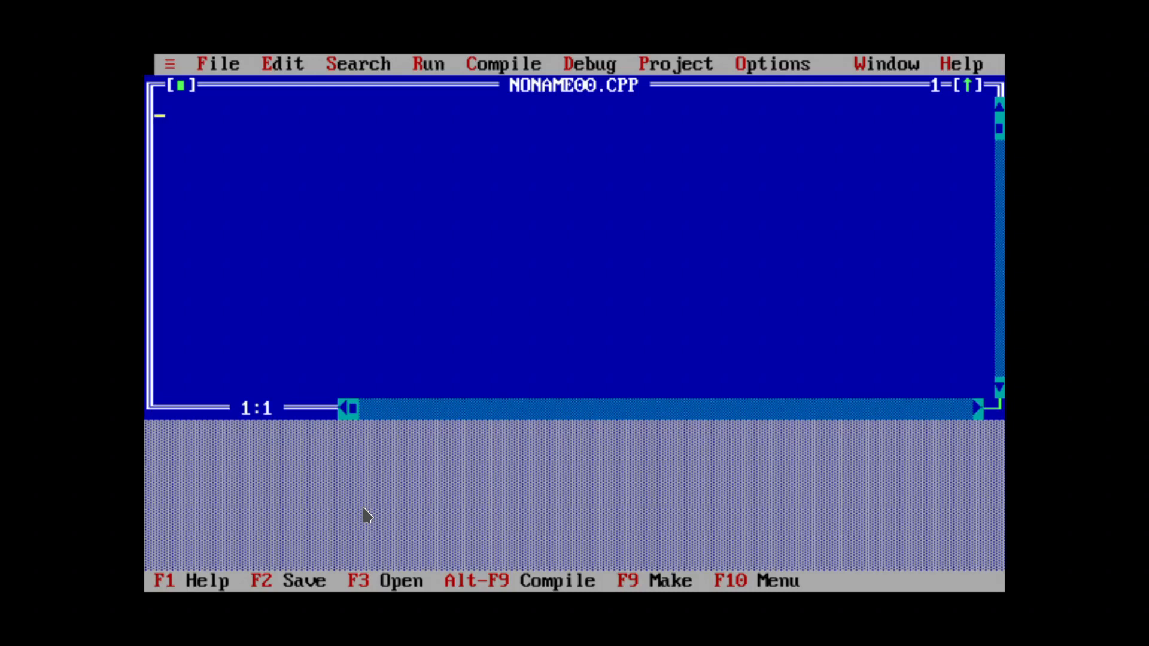
# Step: Write #include <stdio.h> on the first line of NONAME00.CPP
pyautogui.write('#incl')
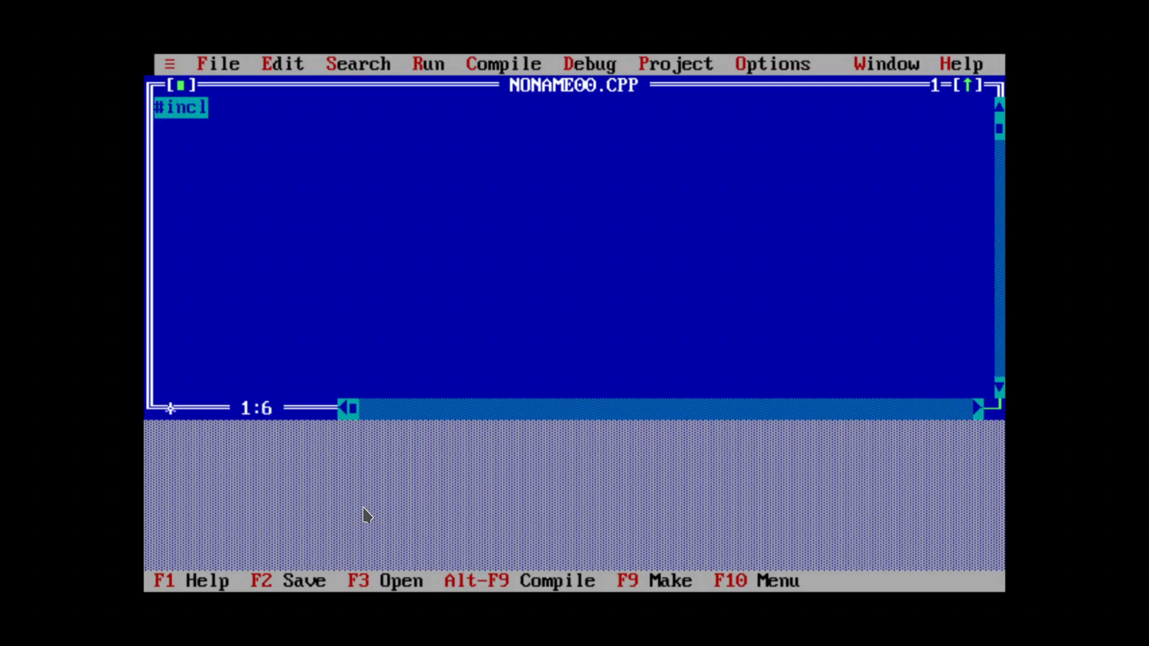
pyautogui.write('ude <')
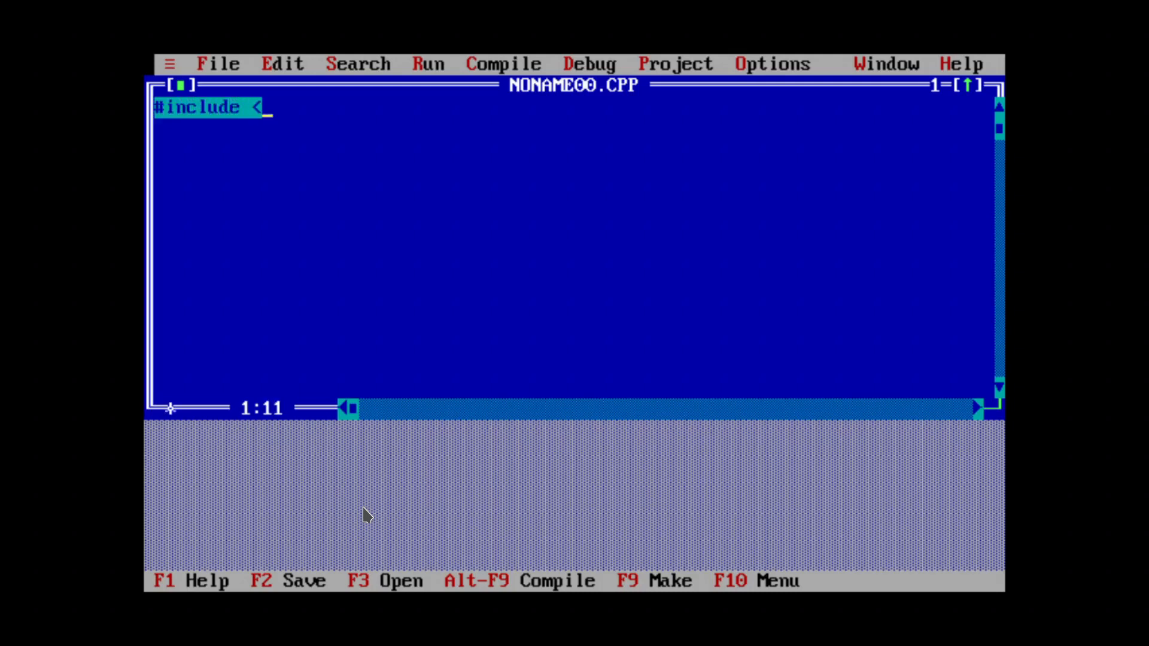
pyautogui.write('std.io')
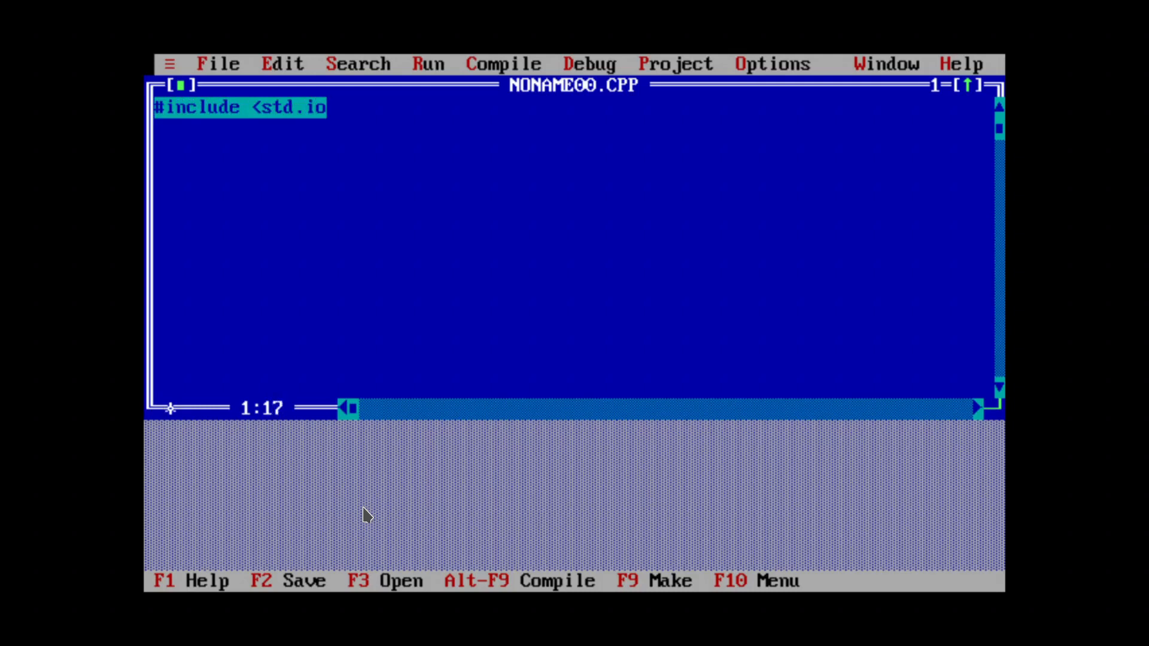
pyautogui.press('BackSpace')
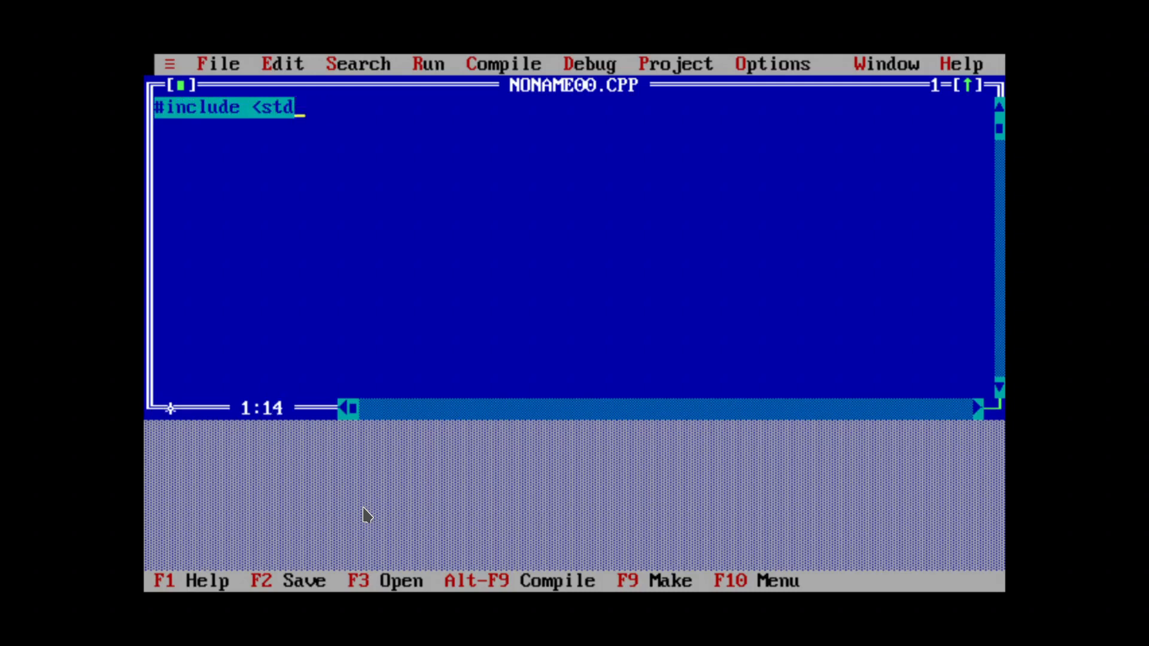
pyautogui.write('io.h>')
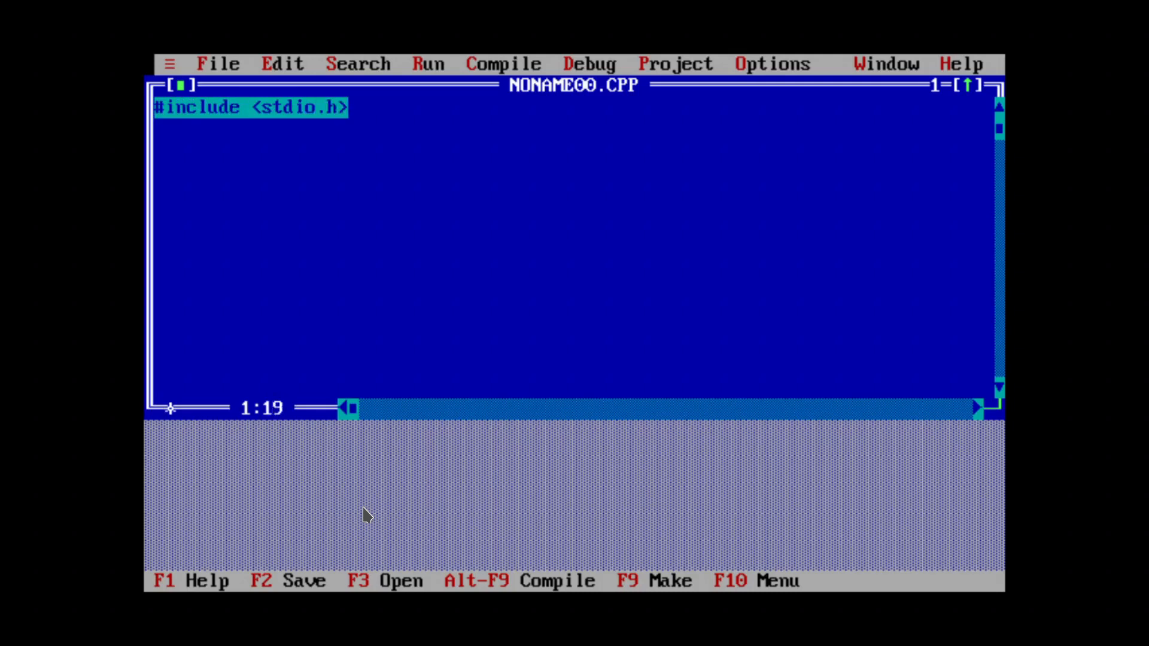
# Step: Add an int main() function with empty braces below the #include line, leaving a blank line between them
pyautogui.press('Return')
pyautogui.press('Return')
pyautogui.write('int main')
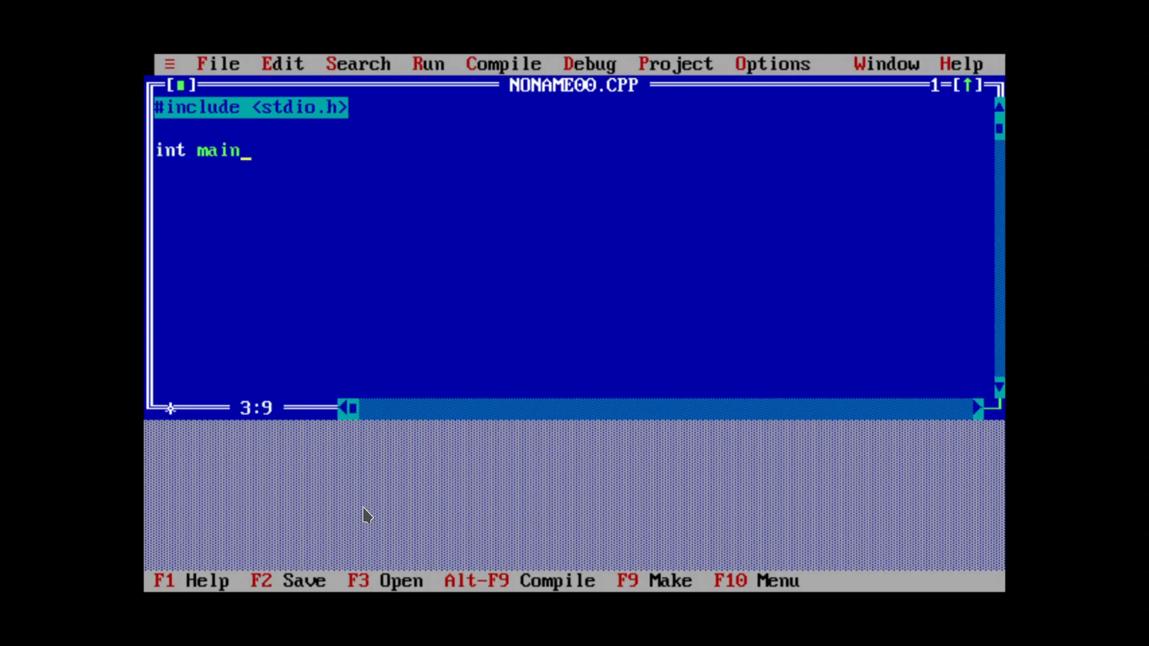
pyautogui.write('()')
pyautogui.press('Return')
pyautogui.write('{')
pyautogui.press('Return')
pyautogui.write('}')
pyautogui.press('Up')
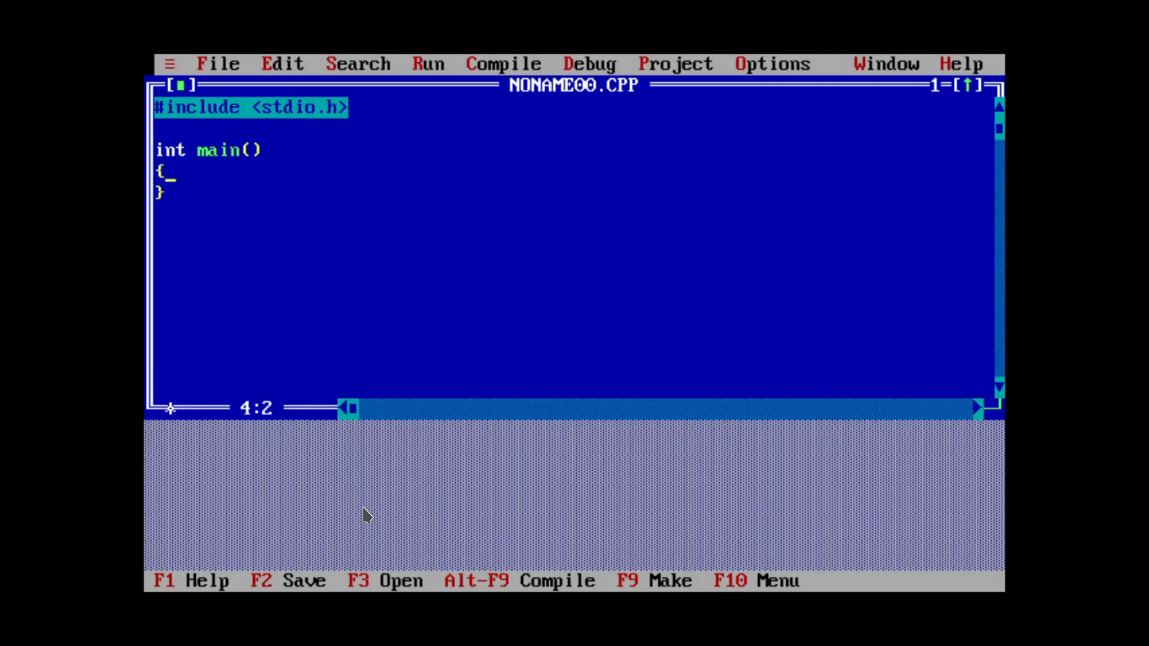
# Step: Write the indented statement return -1; inside the body of main()
pyautogui.press('Return')
pyautogui.press('Tab')
pyautogui.press('BackSpace')
pyautogui.write('return ')
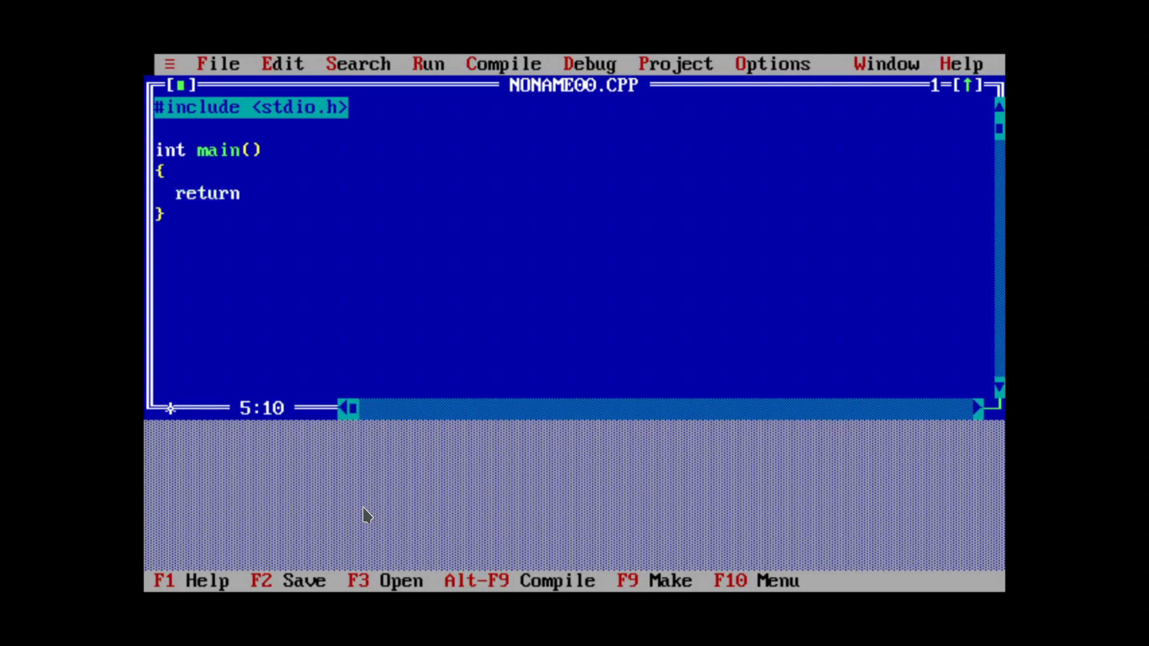
pyautogui.write('-1;')
# Step: Compile NONAME00.CPP, dismiss the compile summary, and run the program
pyautogui.hotkey('alt', 'F9')
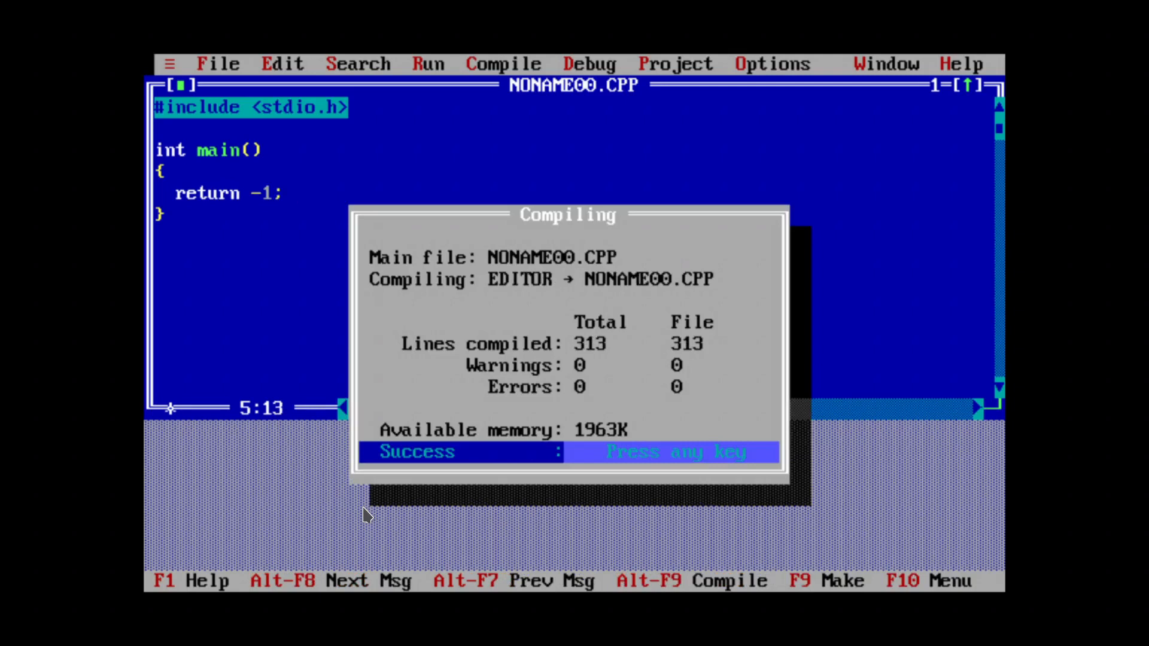
pyautogui.press('Return')
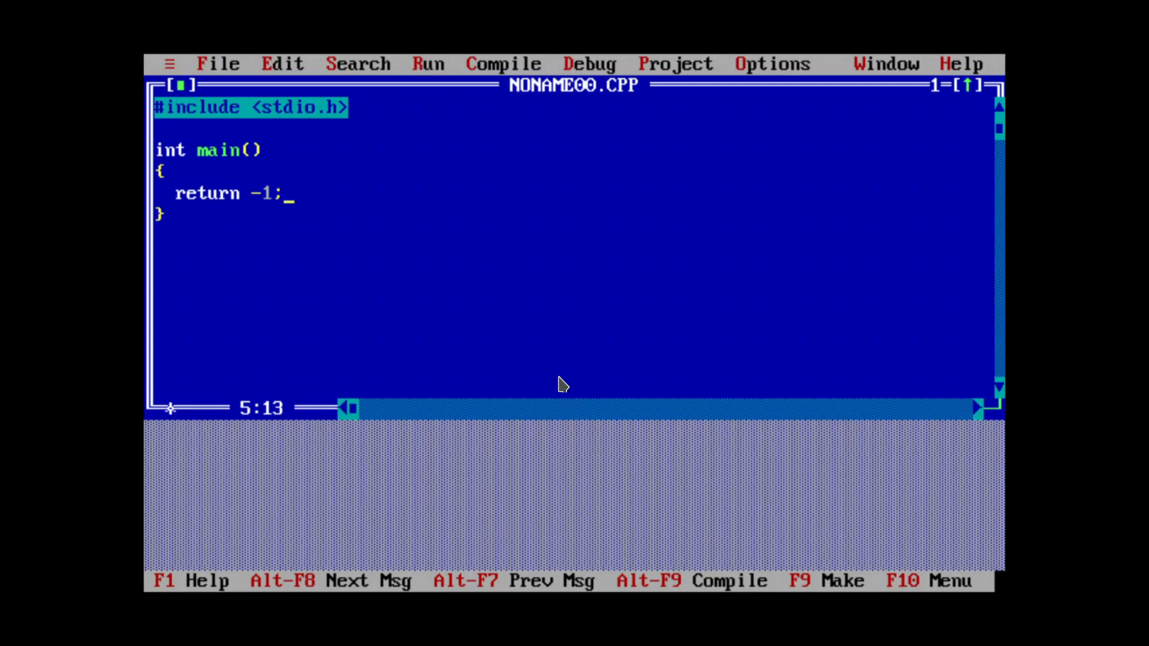
pyautogui.press('F10')
pyautogui.press('Right')
pyautogui.press('Right')
pyautogui.press('Right')
pyautogui.press('Right')
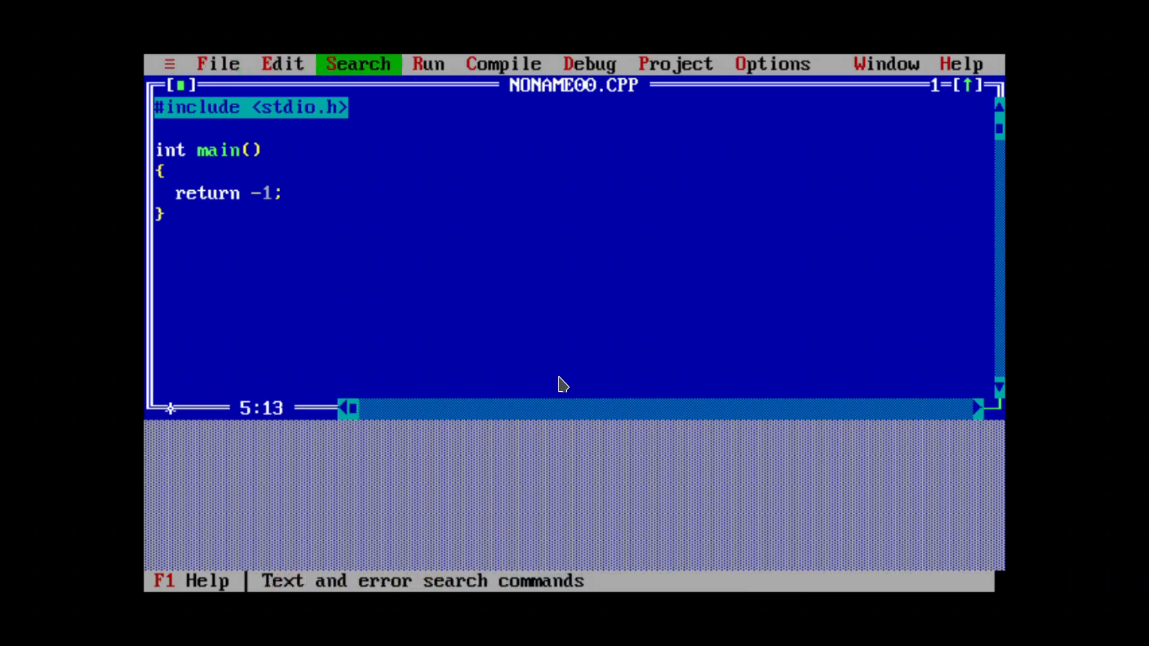
pyautogui.press('Return')
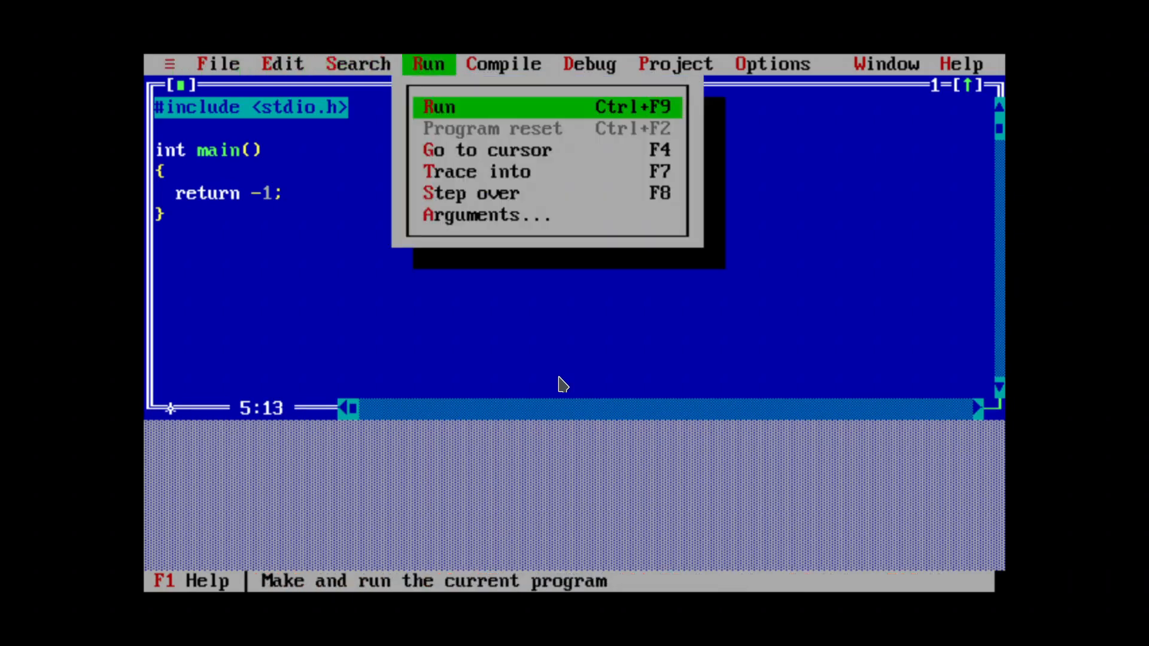
pyautogui.press('Return')
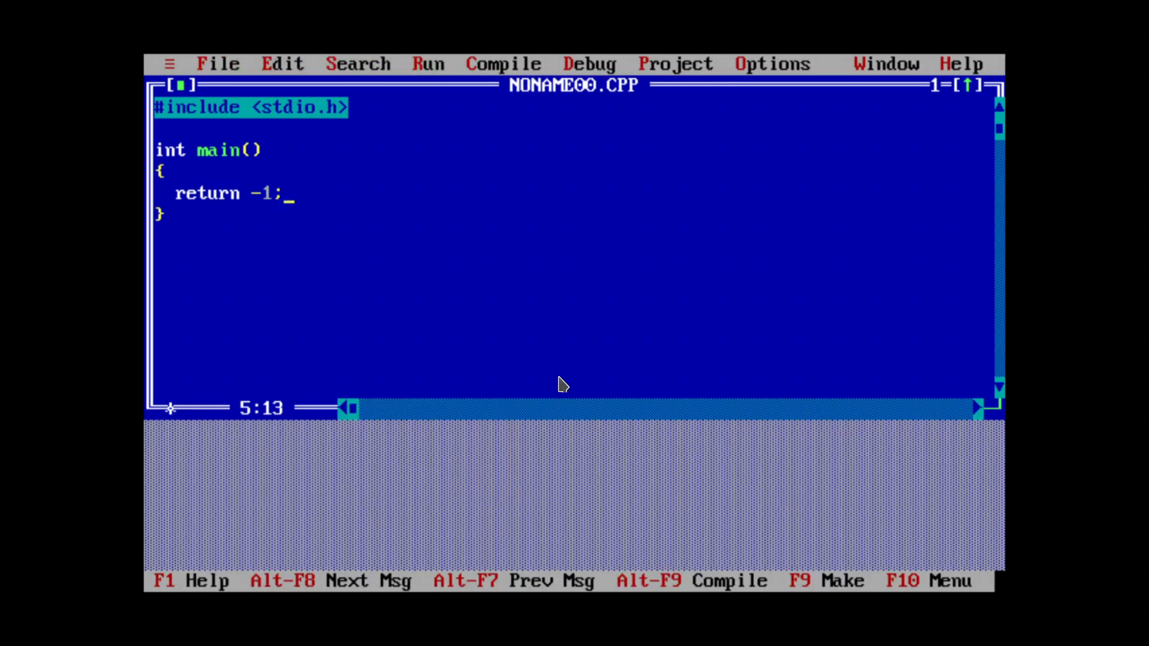
# Step: Open the Output window to view the program's screen output
pyautogui.hotkey('alt', 'r')
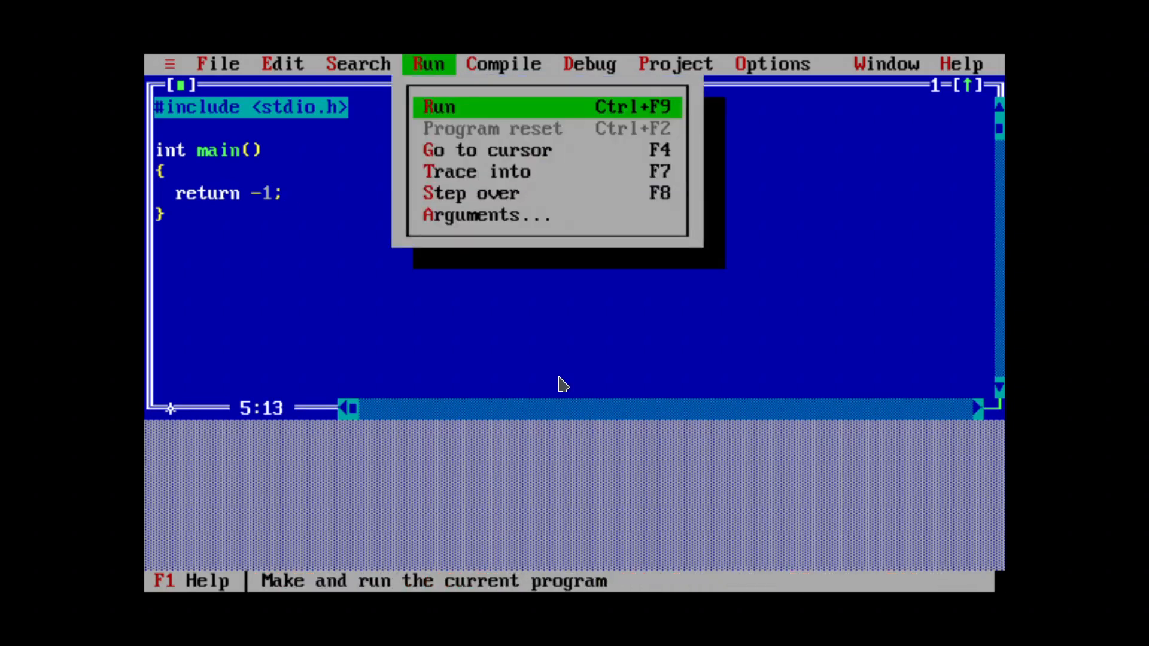
pyautogui.press('Right')
pyautogui.press('Right')
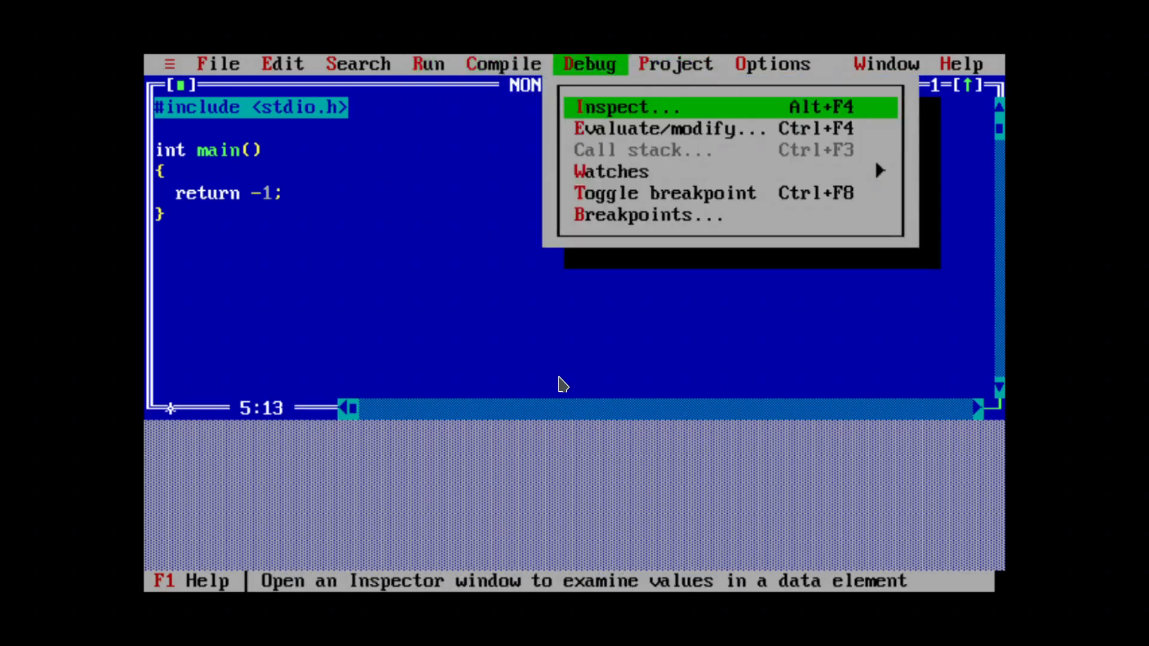
pyautogui.press('Right')
pyautogui.press('Right')
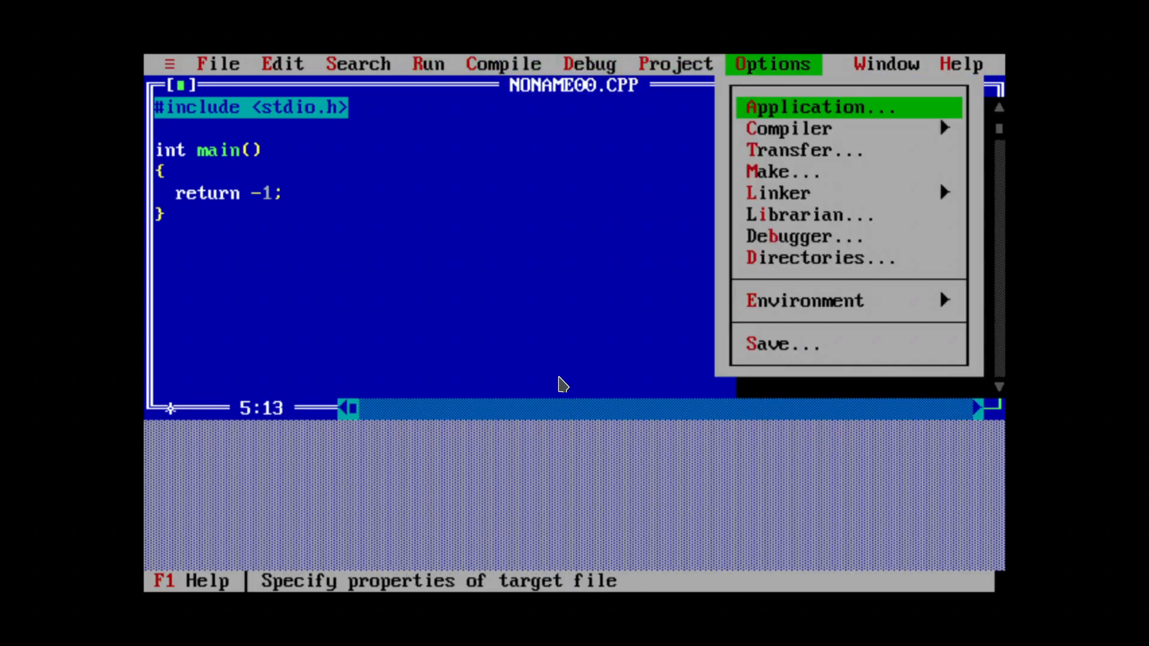
pyautogui.press('Right')
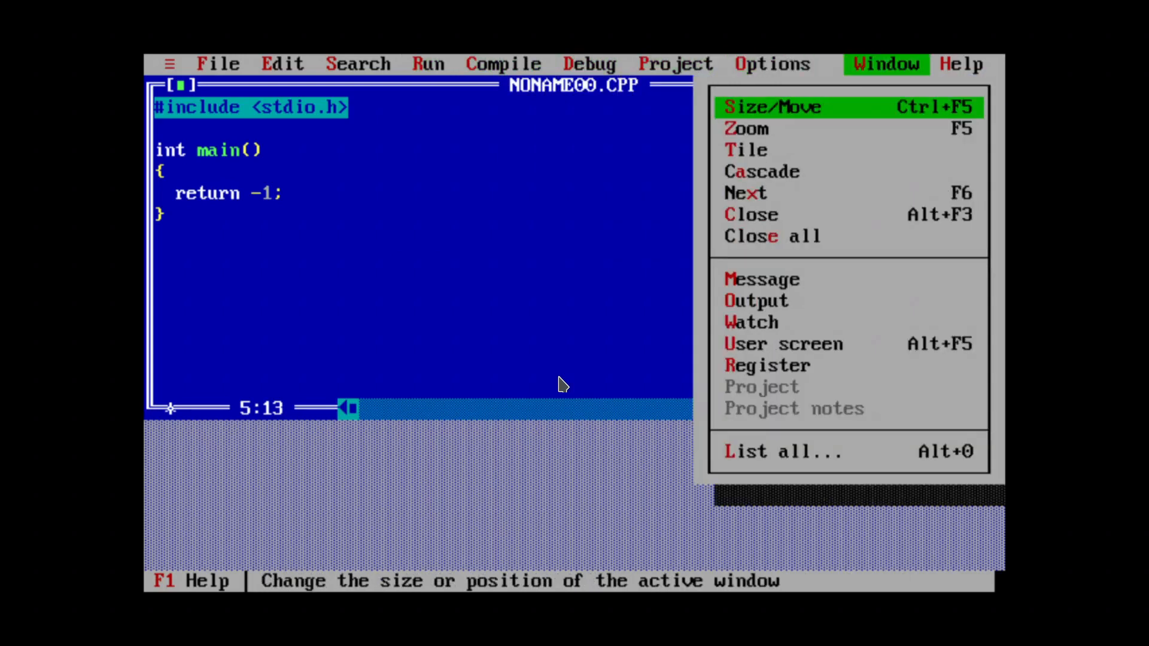
pyautogui.press('Down')
pyautogui.press('Down')
pyautogui.press('Down')
pyautogui.press('Down')
pyautogui.press('Down')
pyautogui.press('Down')
pyautogui.press('Down')
pyautogui.press('Down')
pyautogui.press('Down')
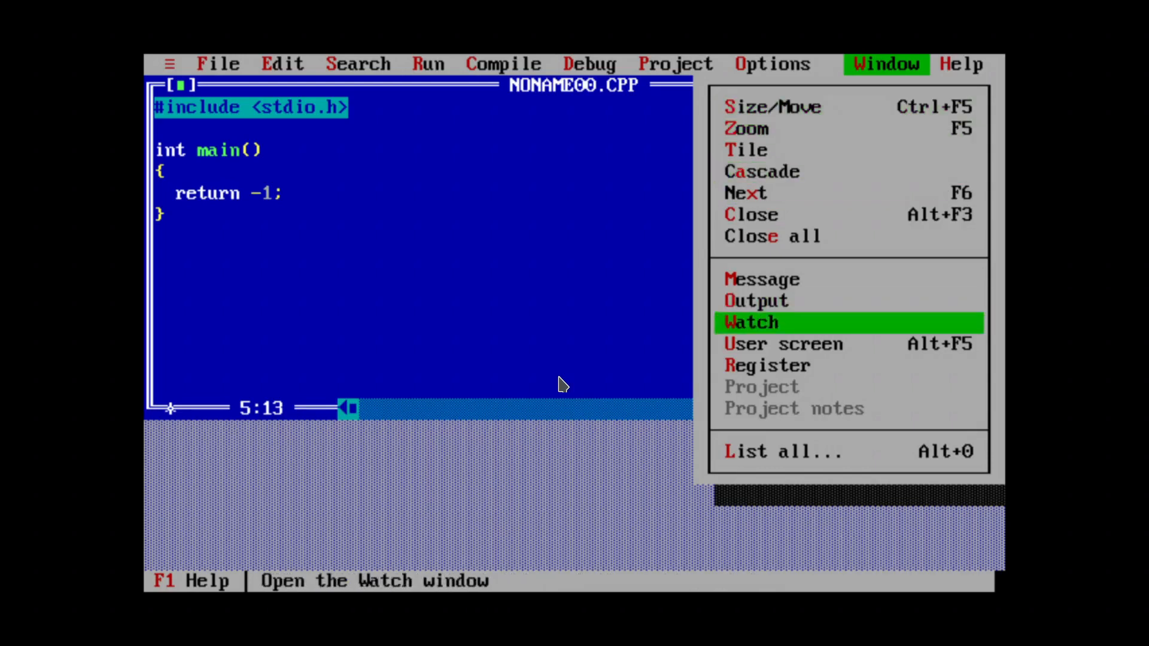
pyautogui.press('Up')
pyautogui.press('Up')
pyautogui.press('Return')
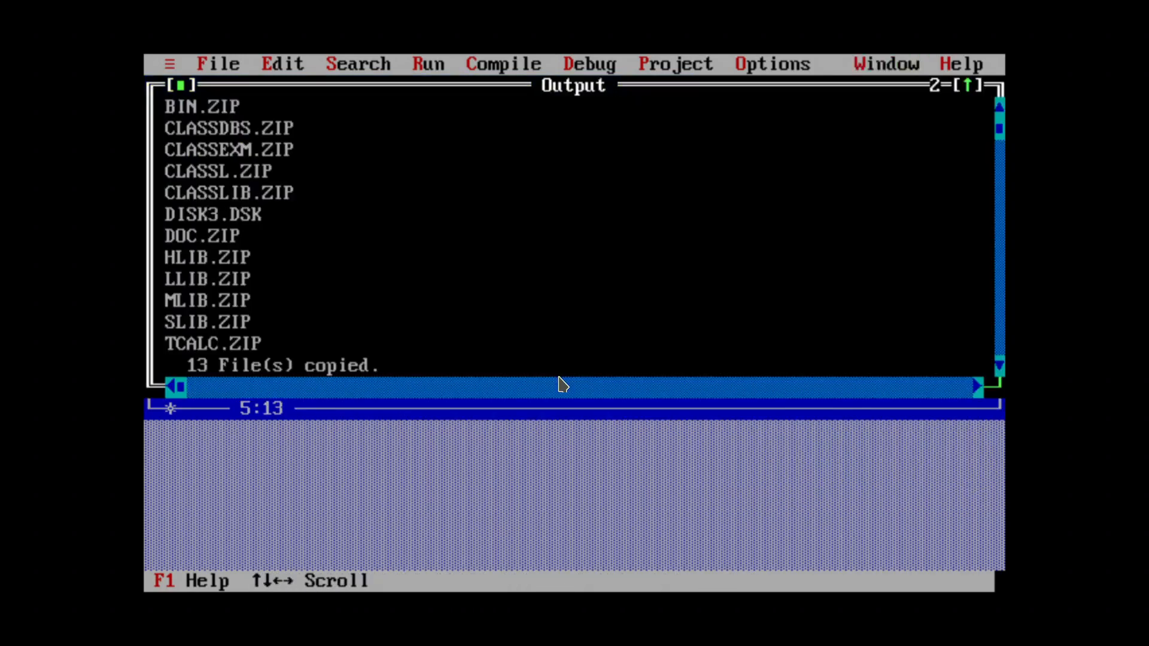